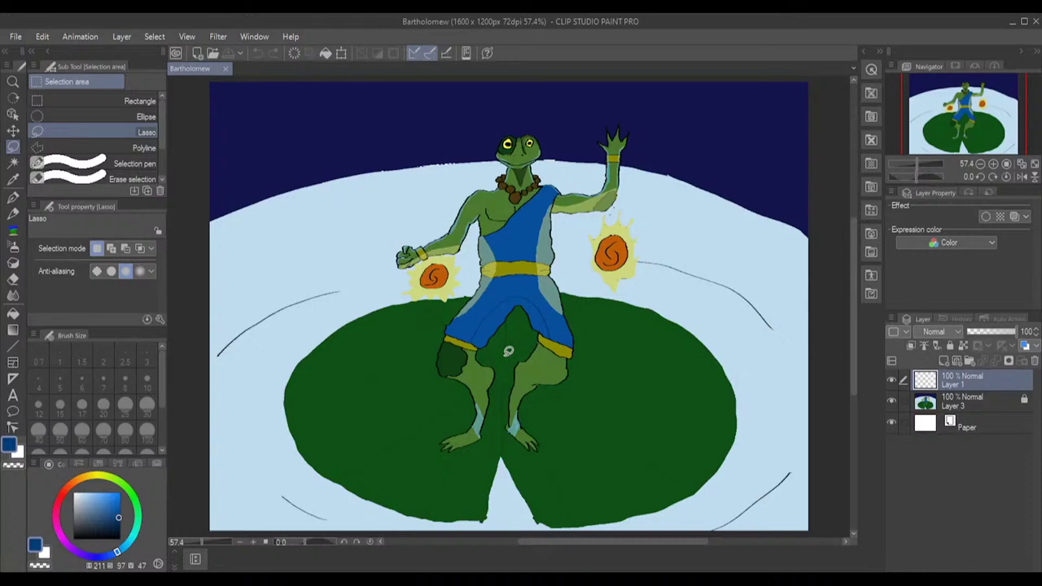
scroll(505, 340, up, 1)
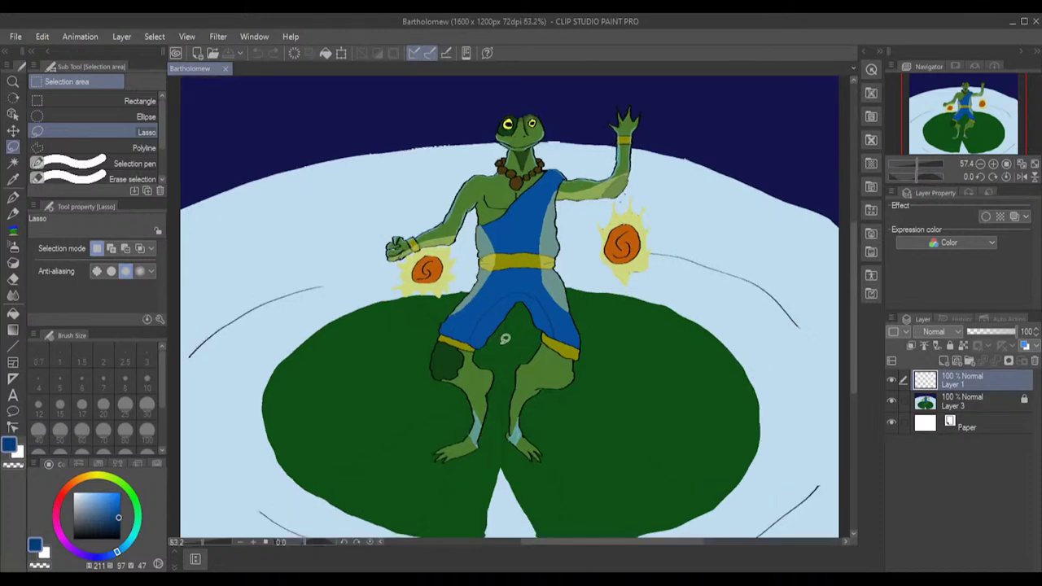
scroll(506, 341, up, 1)
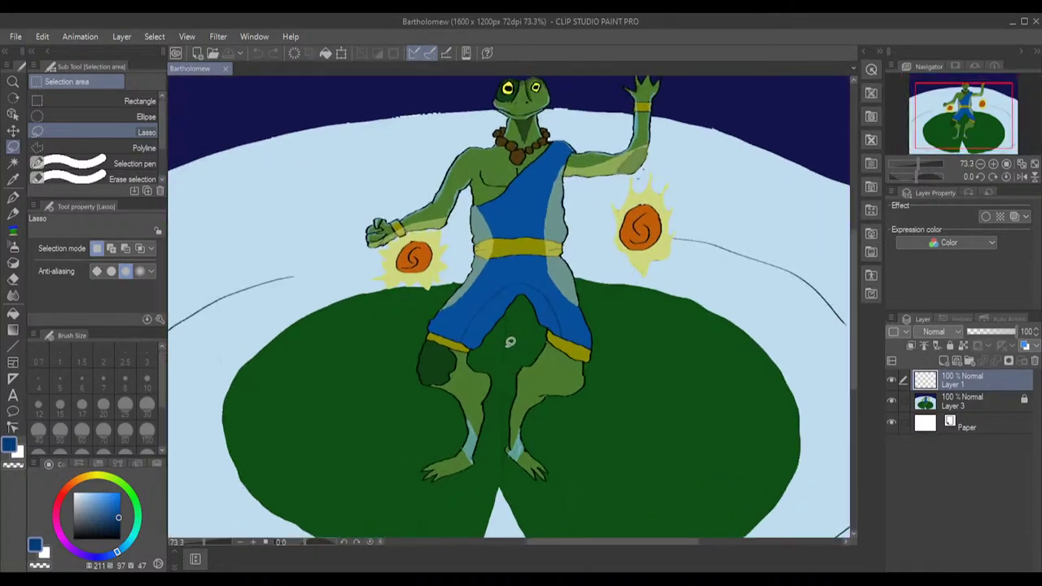
scroll(510, 341, up, 1)
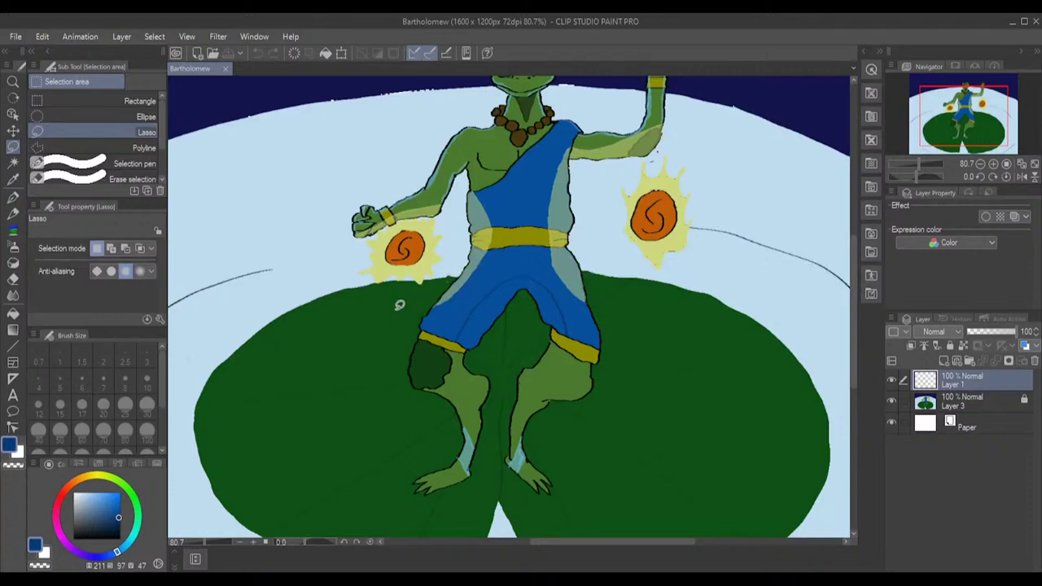
scroll(399, 309, down, 2)
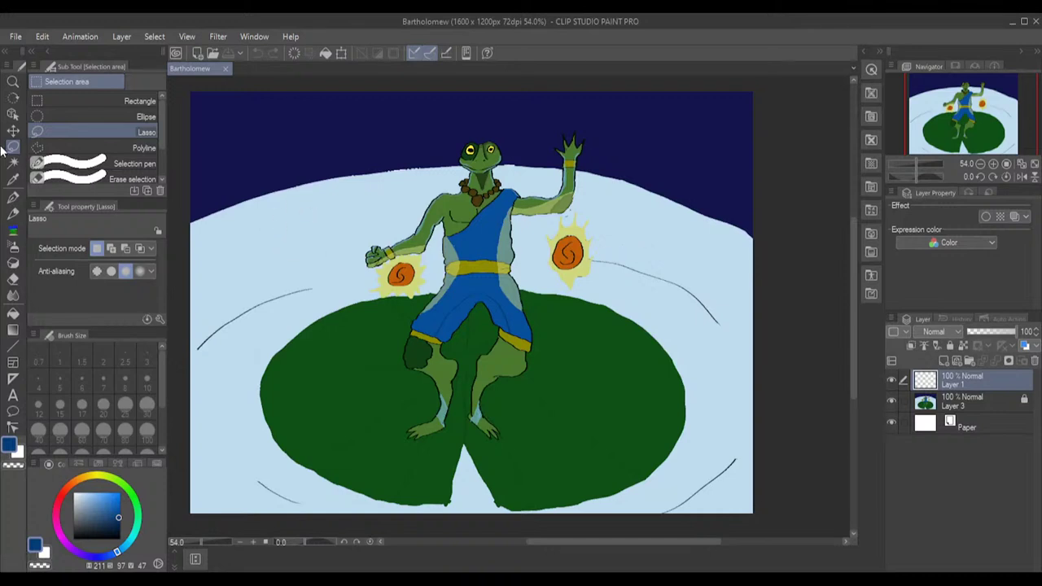
- Look through the blending tools and the background decoration brushes, such as grass, ground, cloud and building
click(13, 295)
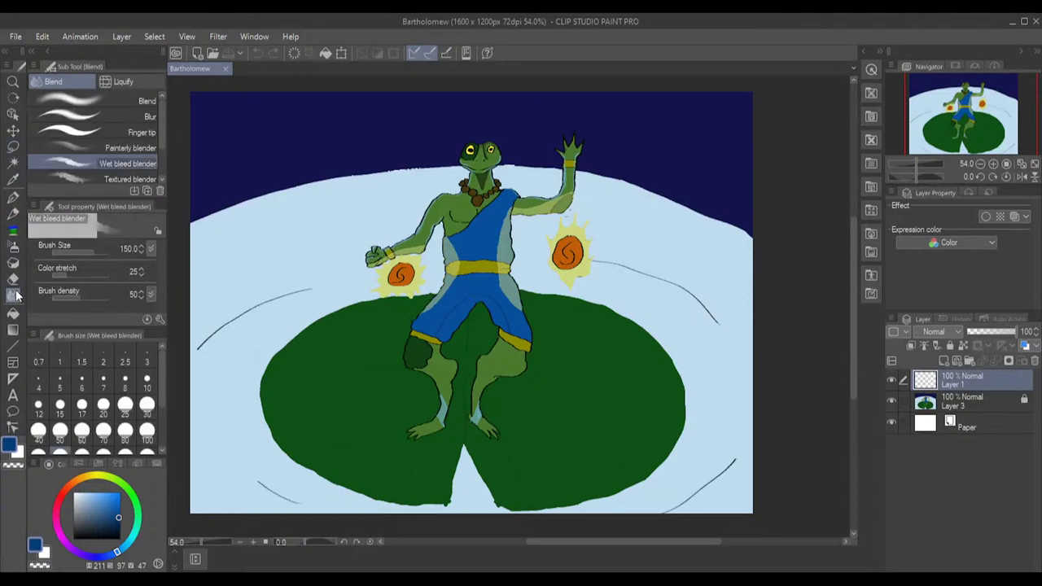
click(122, 165)
click(13, 264)
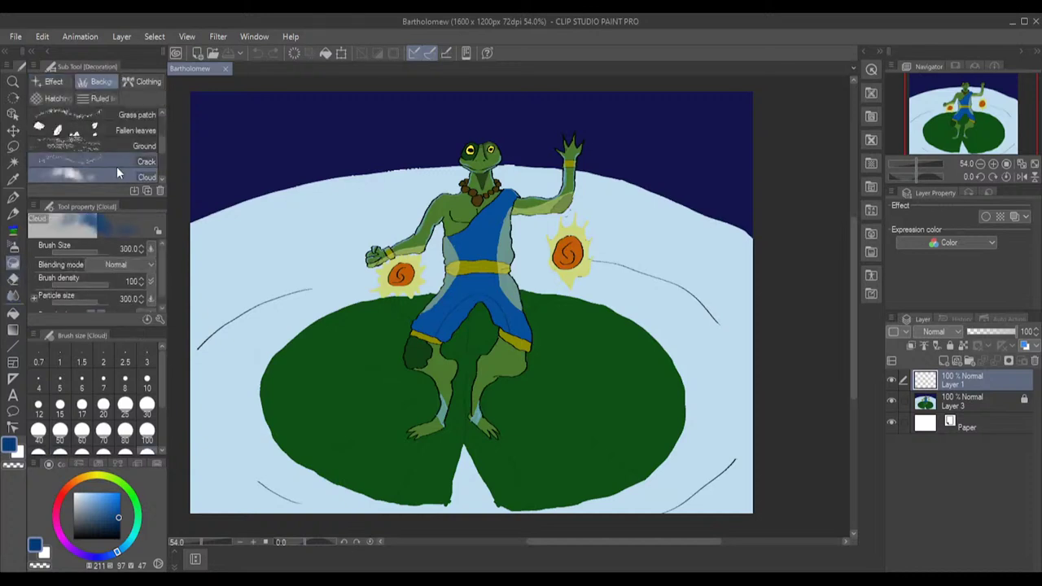
scroll(105, 160, down, 3)
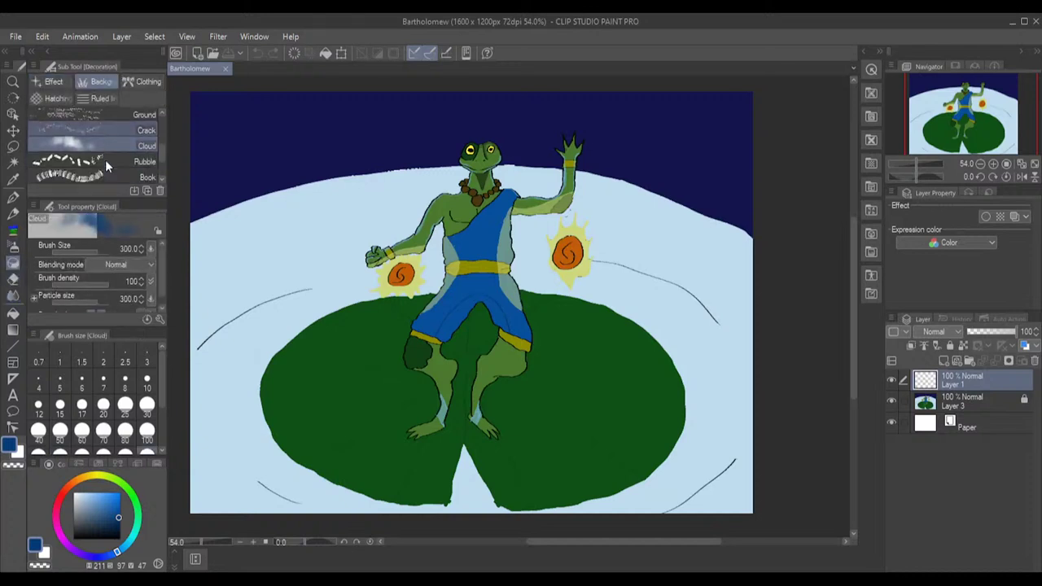
scroll(124, 146, up, 1)
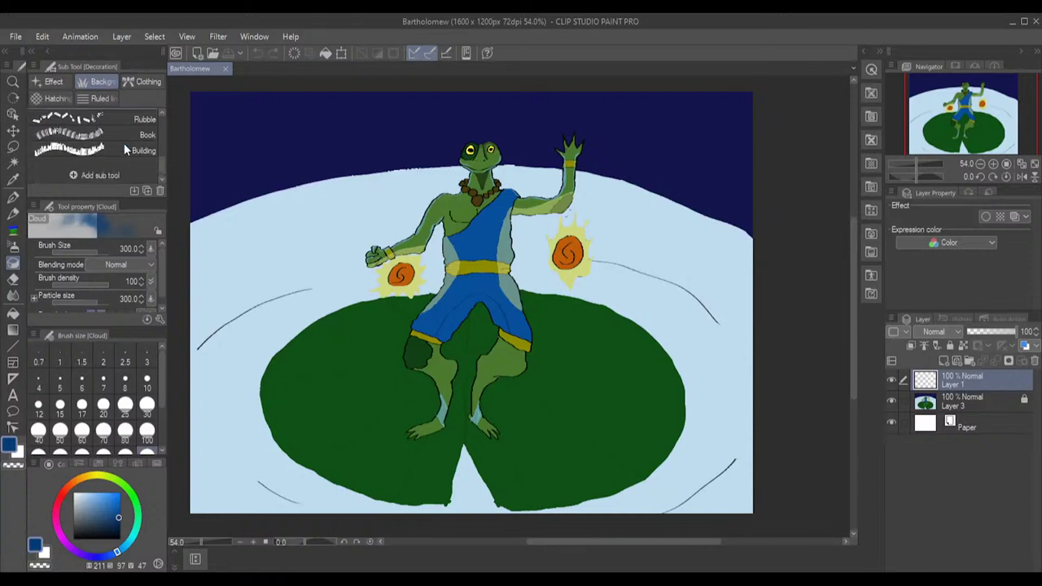
scroll(124, 143, up, 4)
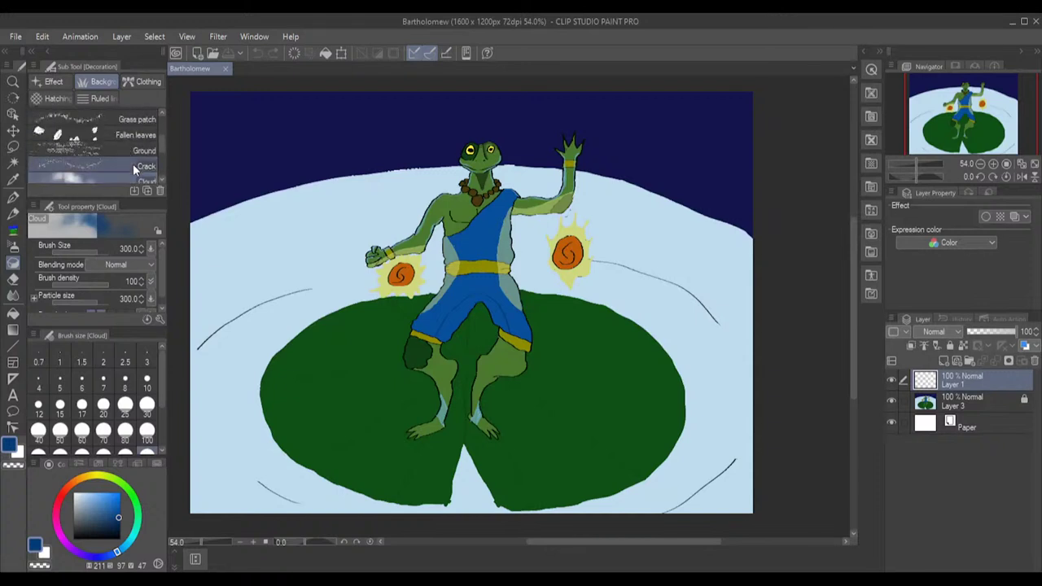
scroll(132, 164, up, 2)
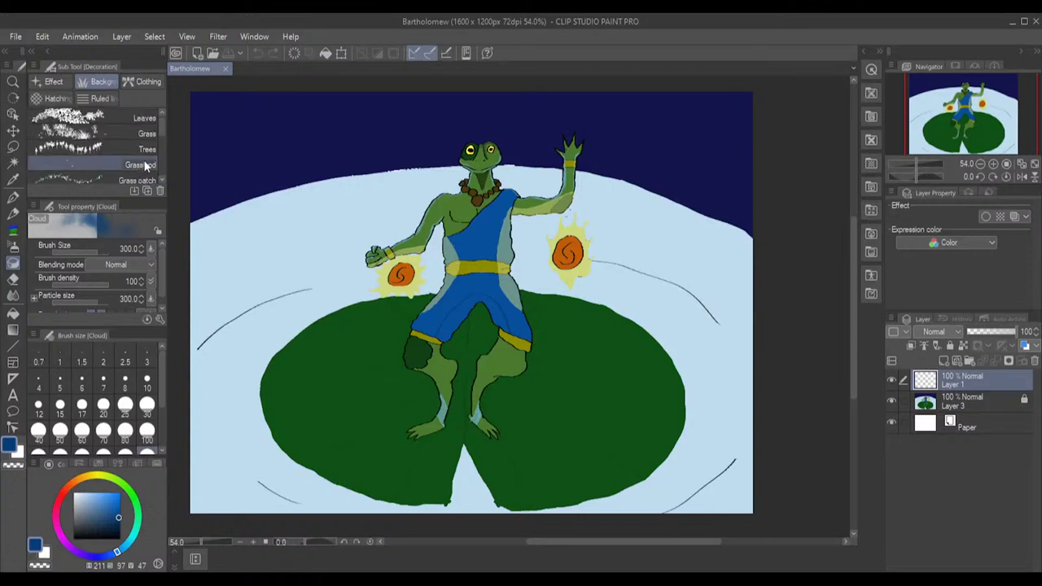
scroll(134, 159, down, 3)
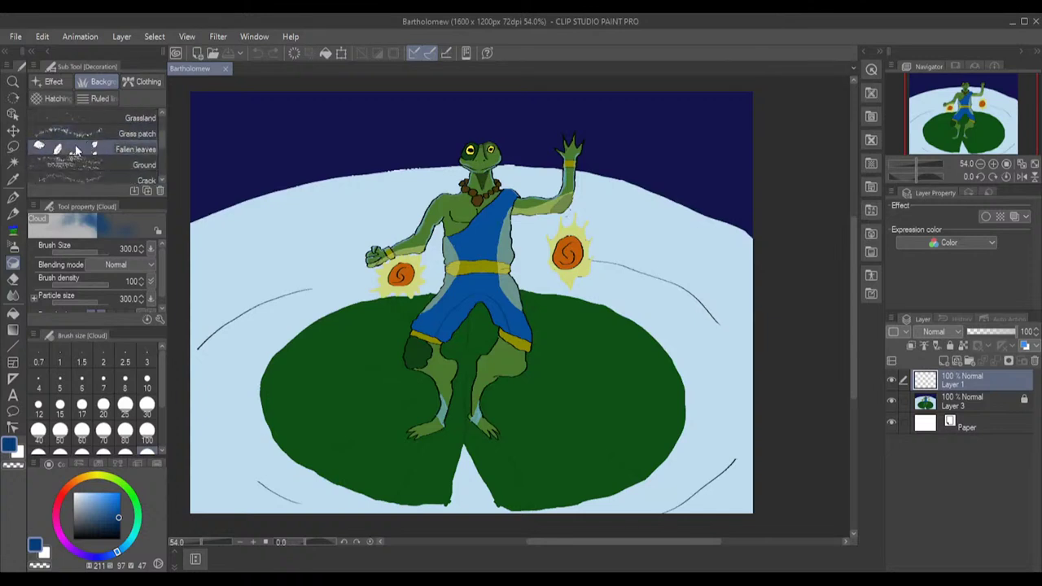
scroll(114, 152, down, 2)
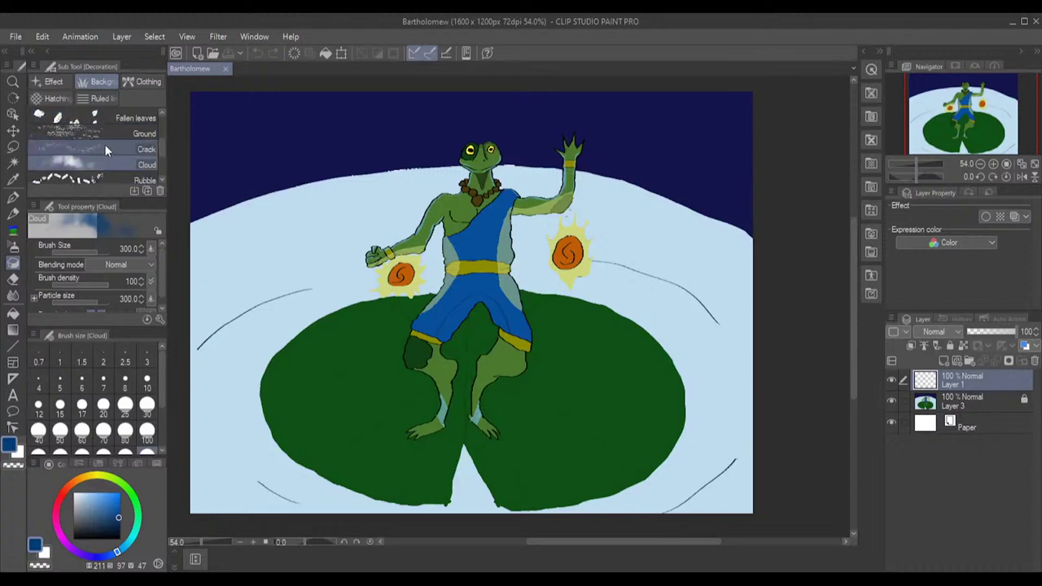
scroll(104, 144, down, 2)
- Paint mottled blue patches across the night sky with the Dappled light effect brush at size 200
click(55, 85)
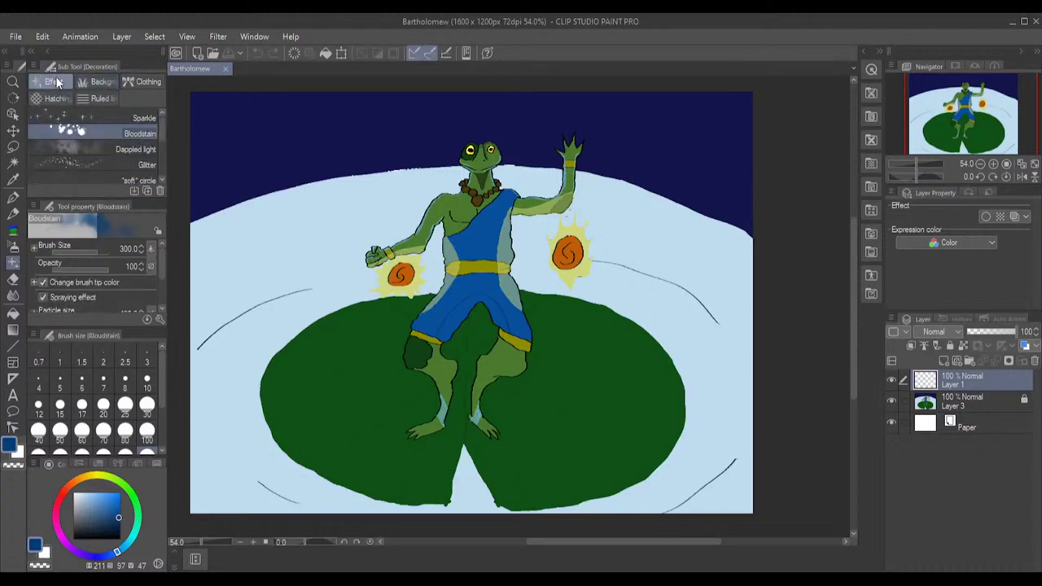
click(110, 153)
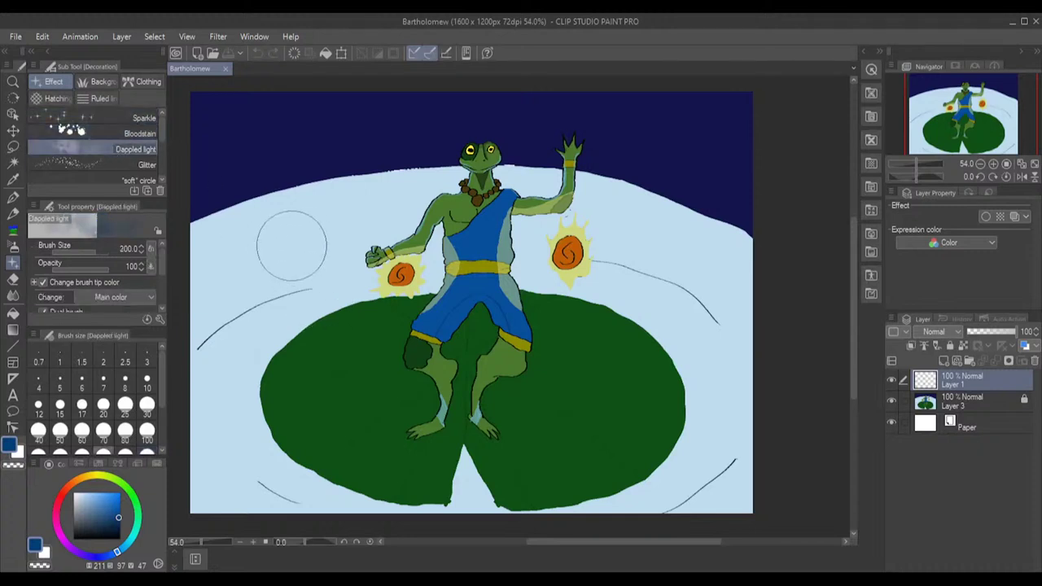
mouse_move(245, 255)
mouse_down()
mouse_move(370, 217)
mouse_move(243, 242)
mouse_up()
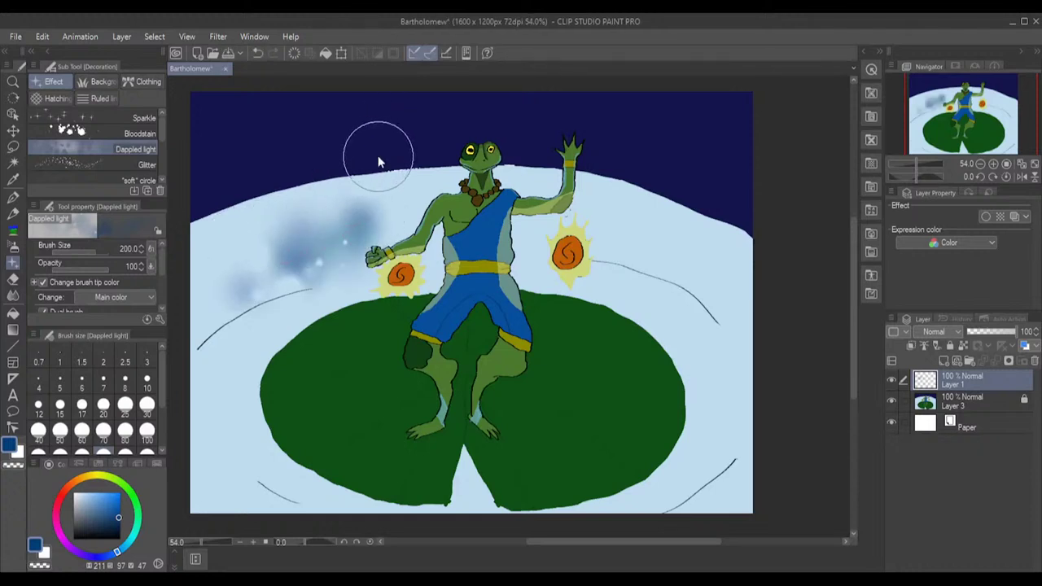
key(ctrl+z)
mouse_move(230, 155)
mouse_down()
mouse_move(307, 124)
mouse_move(575, 120)
mouse_move(694, 151)
mouse_move(735, 174)
mouse_move(723, 196)
mouse_up()
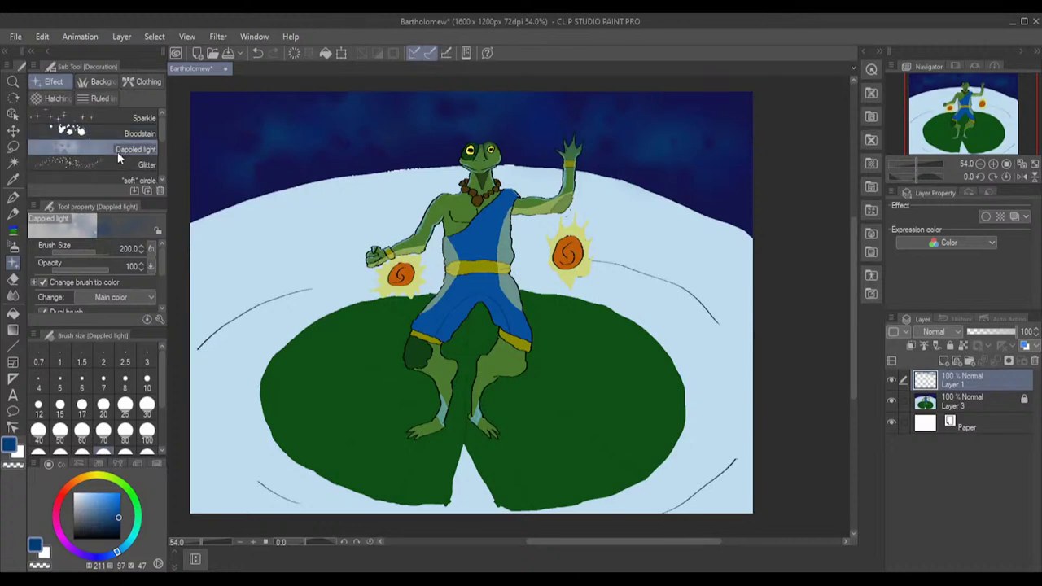
- Try scattering dark blue bubbles over the pale water with the "soft" circle brush at size 300, and undo those strokes
click(129, 176)
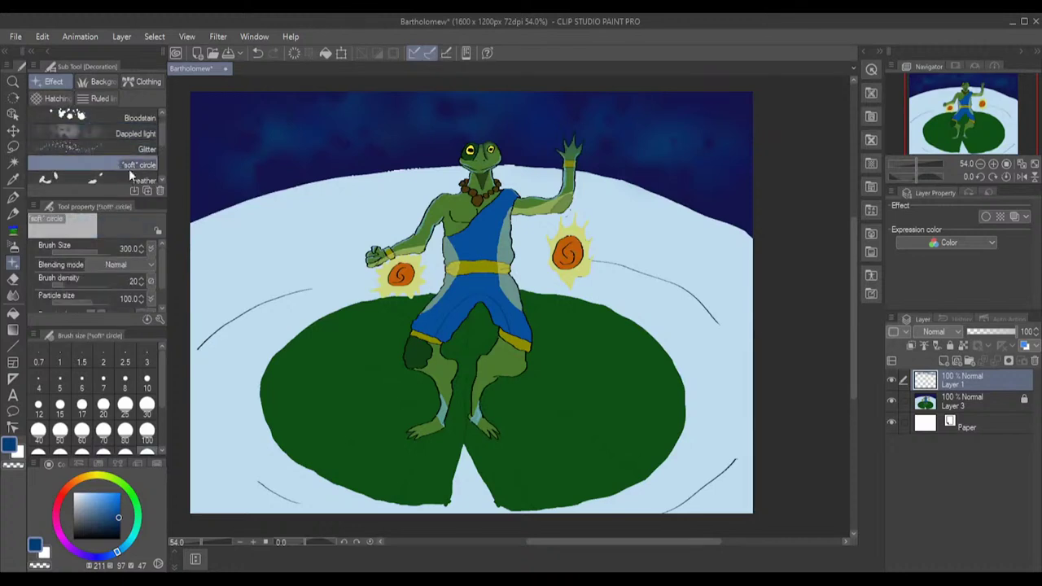
drag(268, 232, 367, 210)
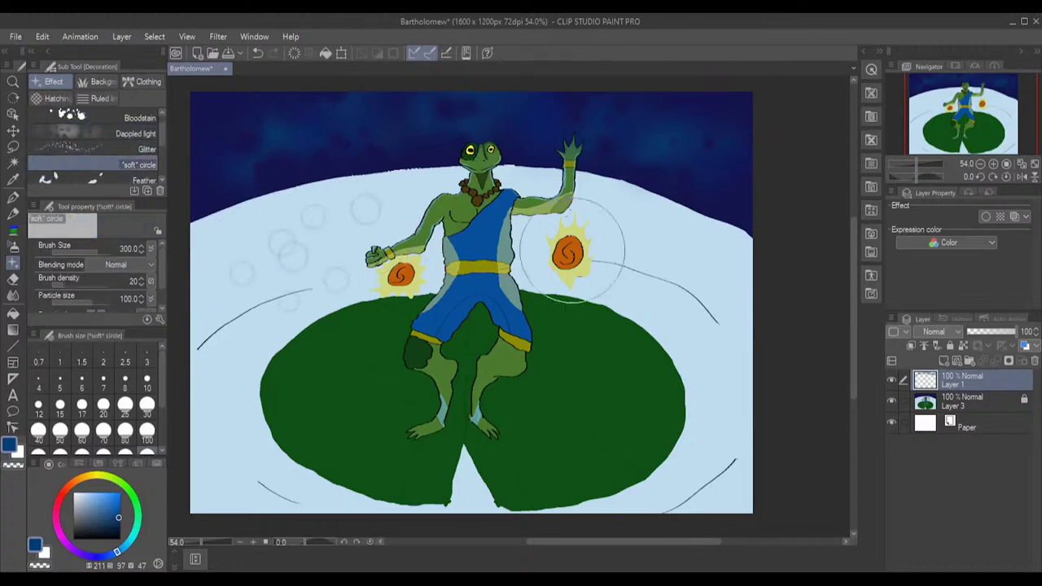
mouse_move(572, 252)
mouse_down()
mouse_move(650, 264)
mouse_move(721, 302)
mouse_up()
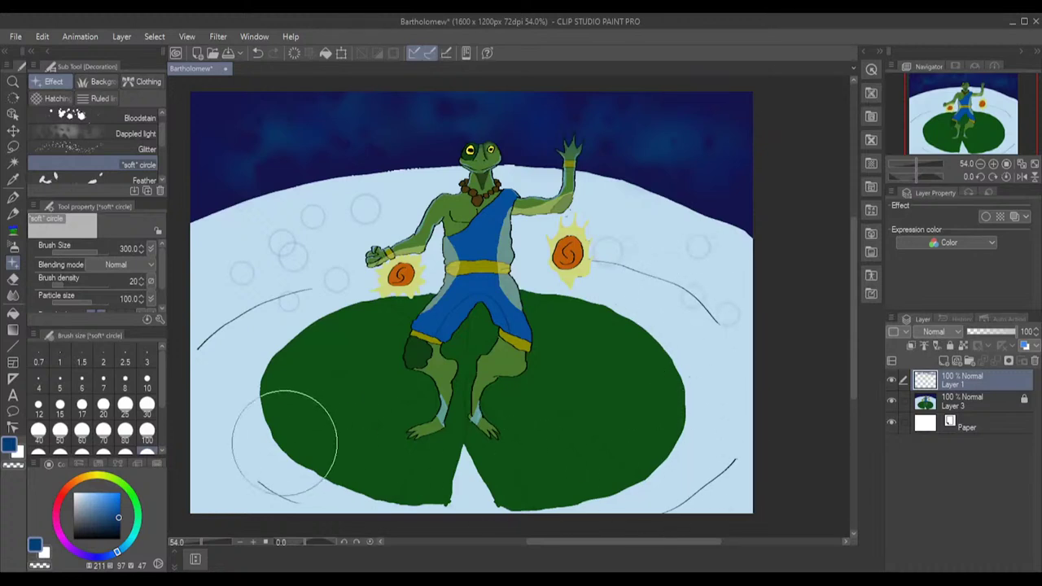
mouse_move(285, 442)
mouse_down()
mouse_move(242, 454)
mouse_move(241, 488)
mouse_move(221, 453)
mouse_up()
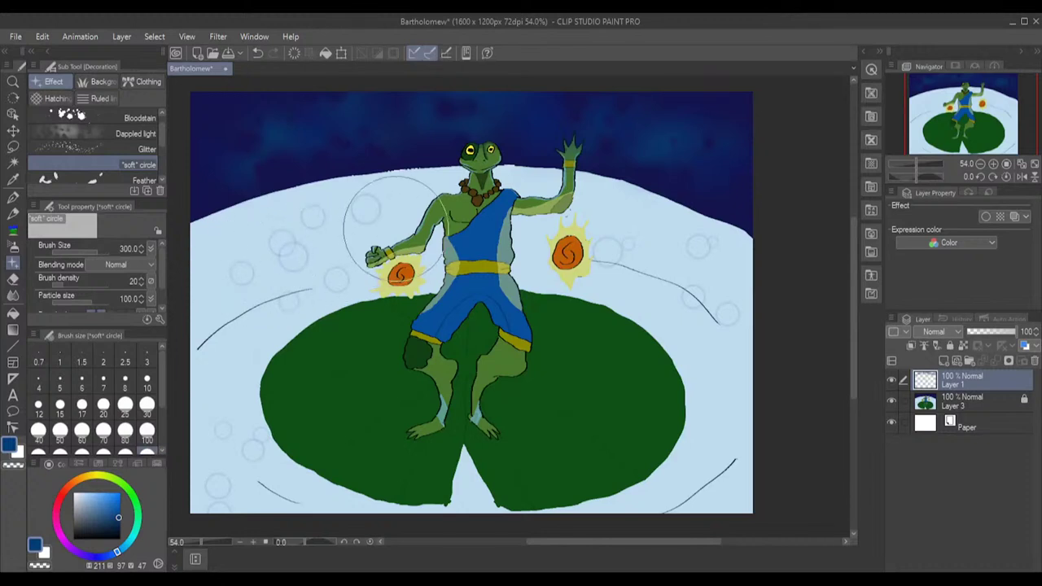
key(ctrl+z)
key(ctrl+z)
key(ctrl+z)
key(ctrl+z)
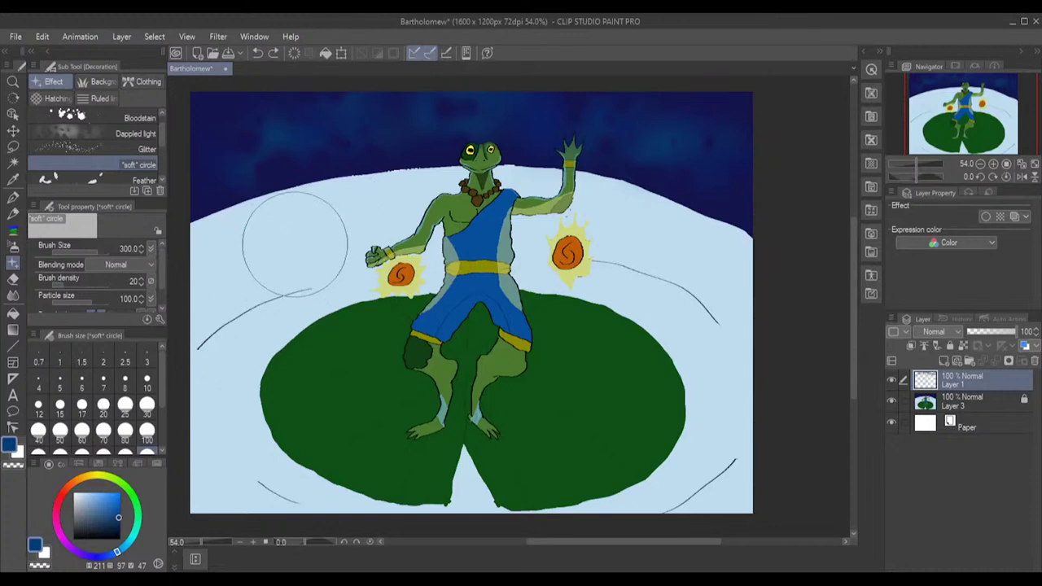
- Sample the pale water colour, darken it to a greyish blue, and stamp faint "soft" circle bubbles around the water
alt+click(293, 240)
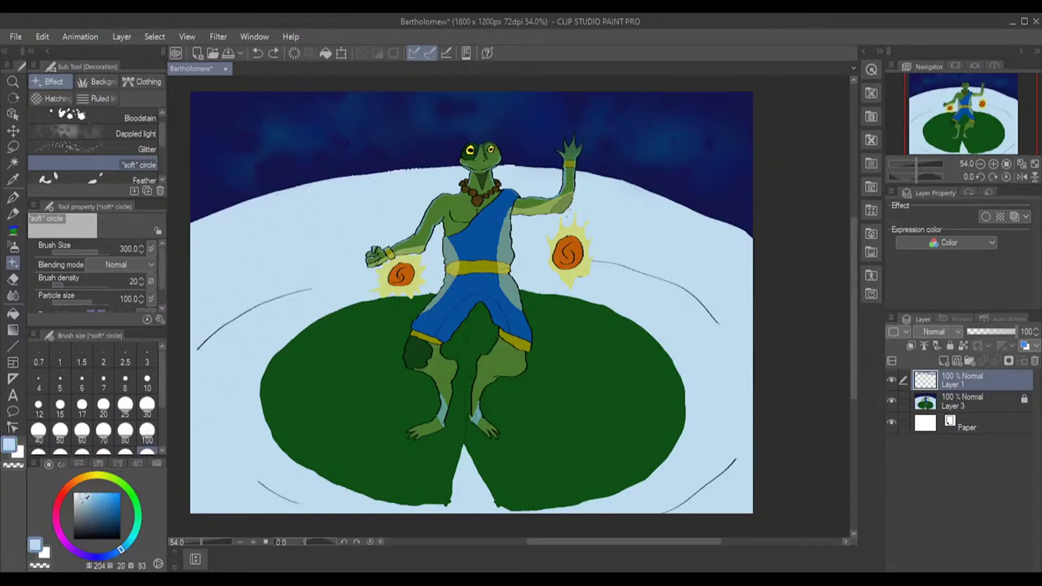
drag(85, 496, 88, 510)
click(279, 258)
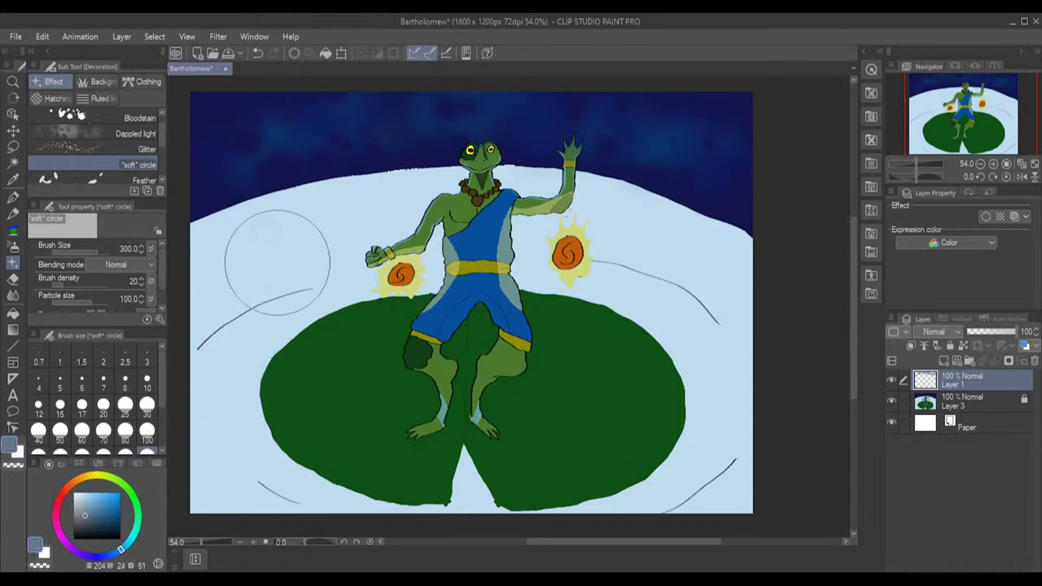
click(686, 315)
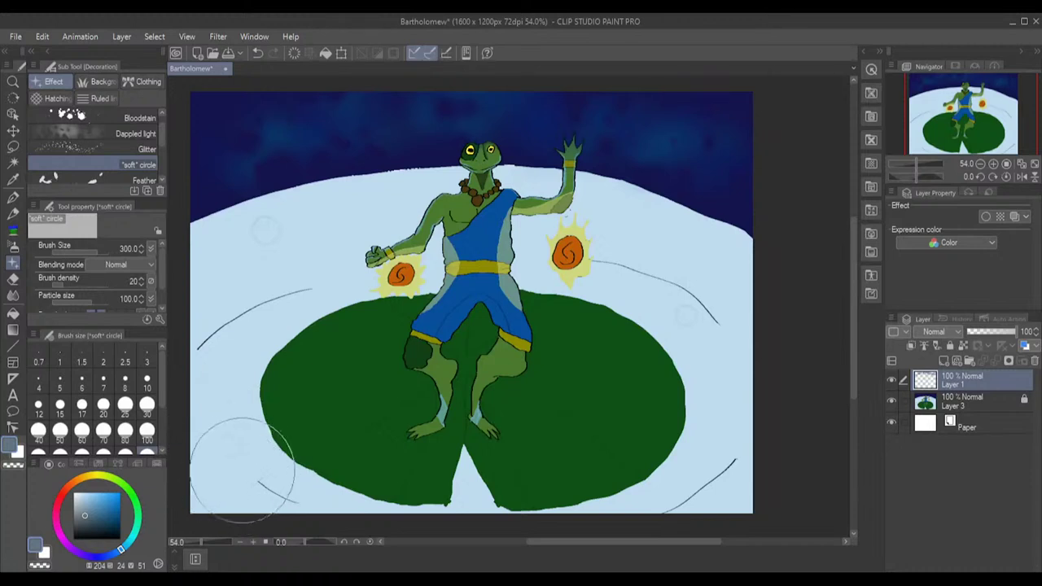
click(360, 198)
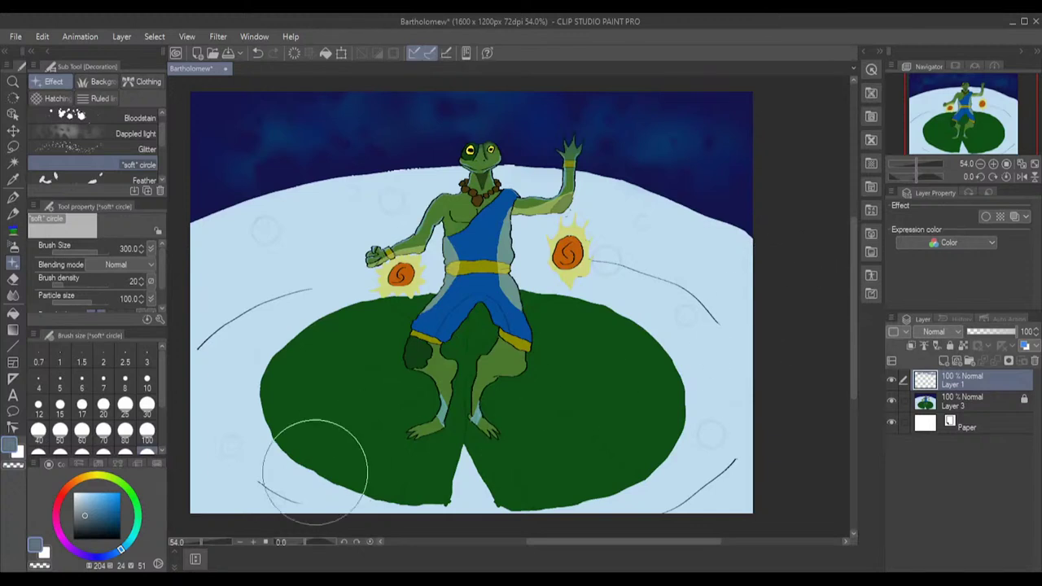
- Try a stroke of the Black soot hatching brush at size 300 on the water left of the frog, and undo it
scroll(123, 146, down, 3)
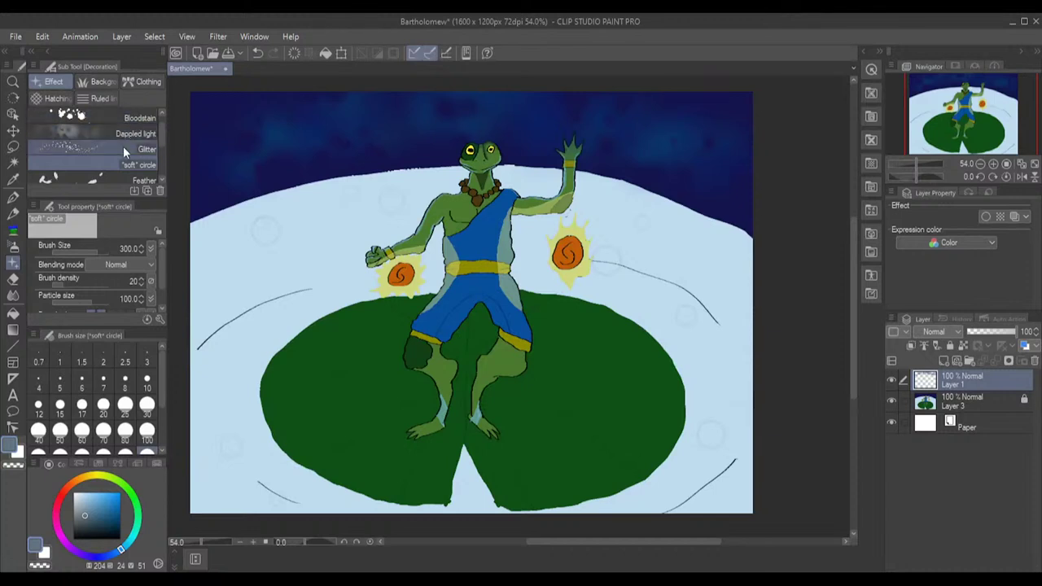
scroll(123, 149, down, 2)
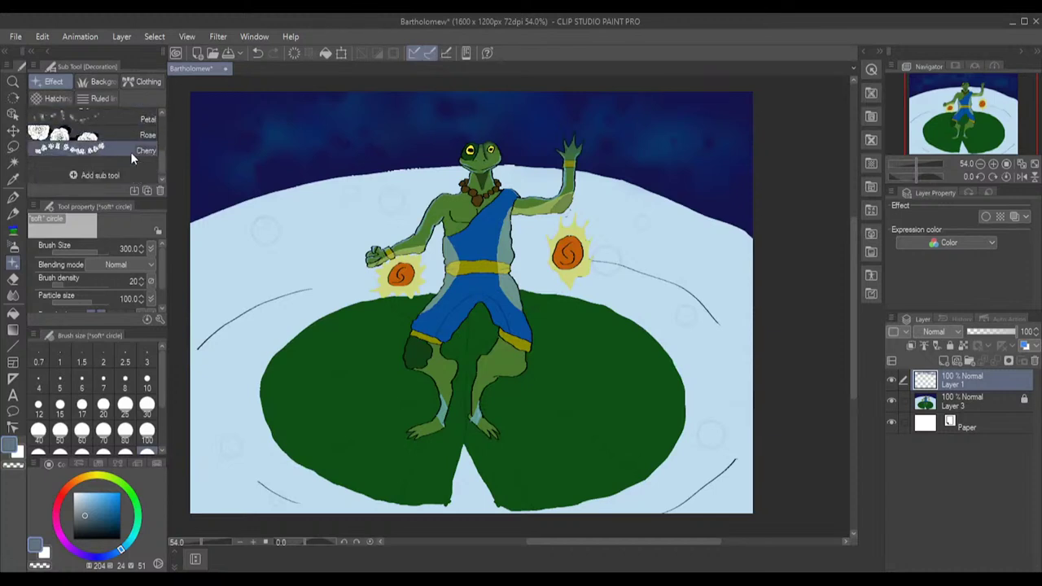
click(55, 95)
scroll(123, 145, down, 2)
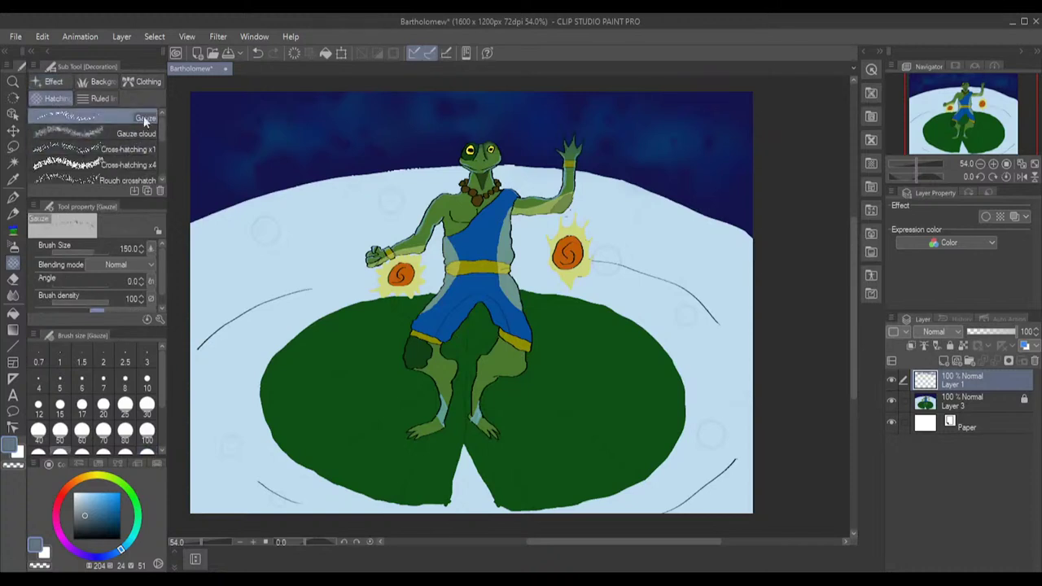
scroll(127, 152, down, 1)
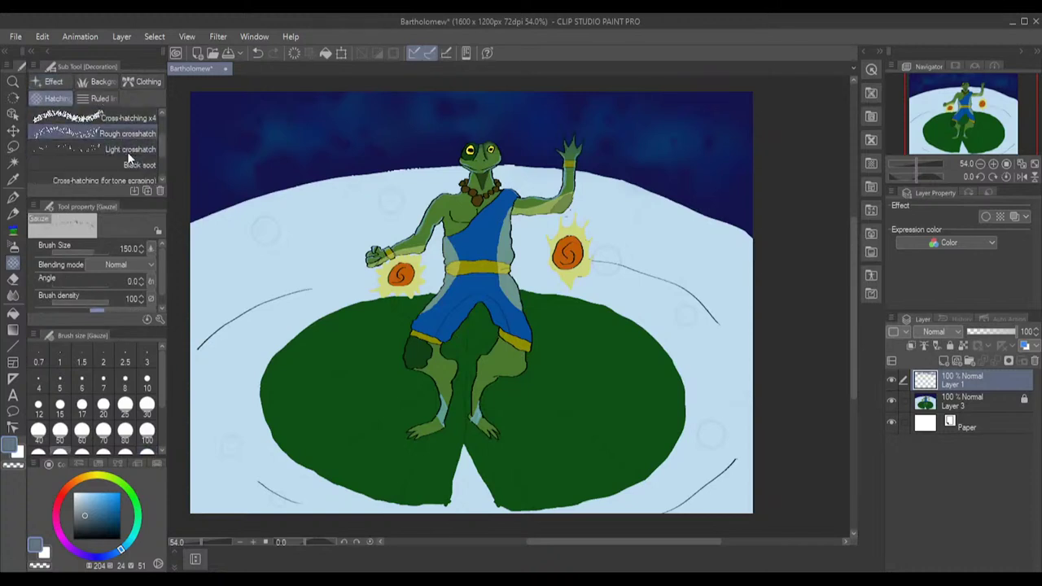
scroll(126, 156, down, 1)
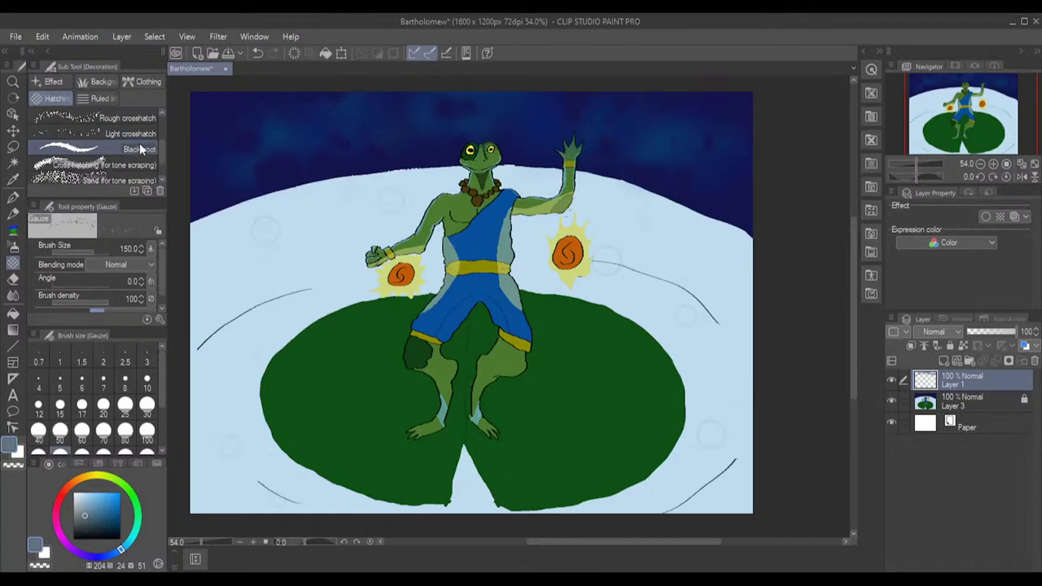
click(114, 148)
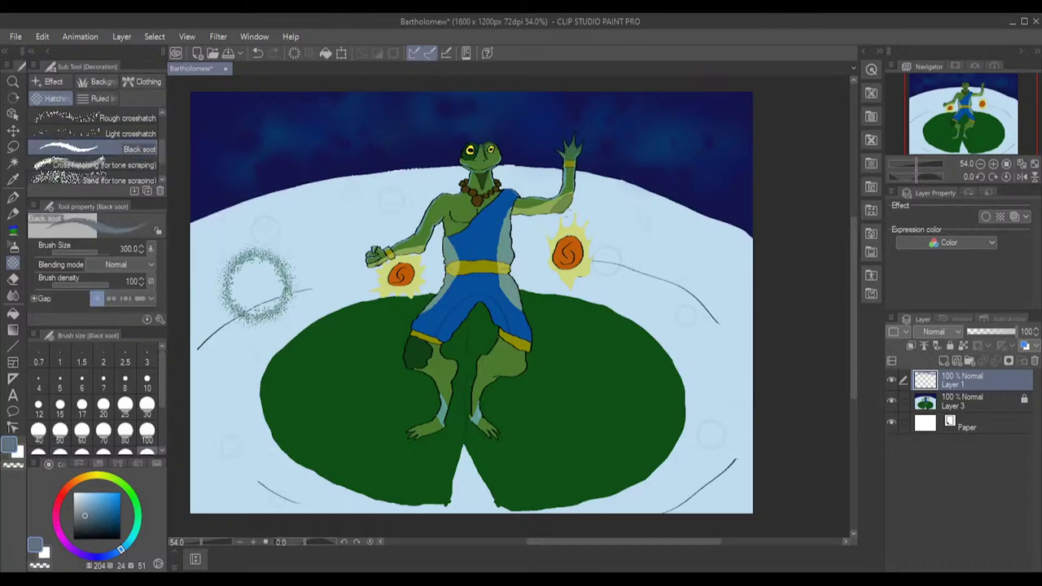
mouse_move(258, 286)
mouse_down()
mouse_move(244, 291)
mouse_move(302, 274)
mouse_up()
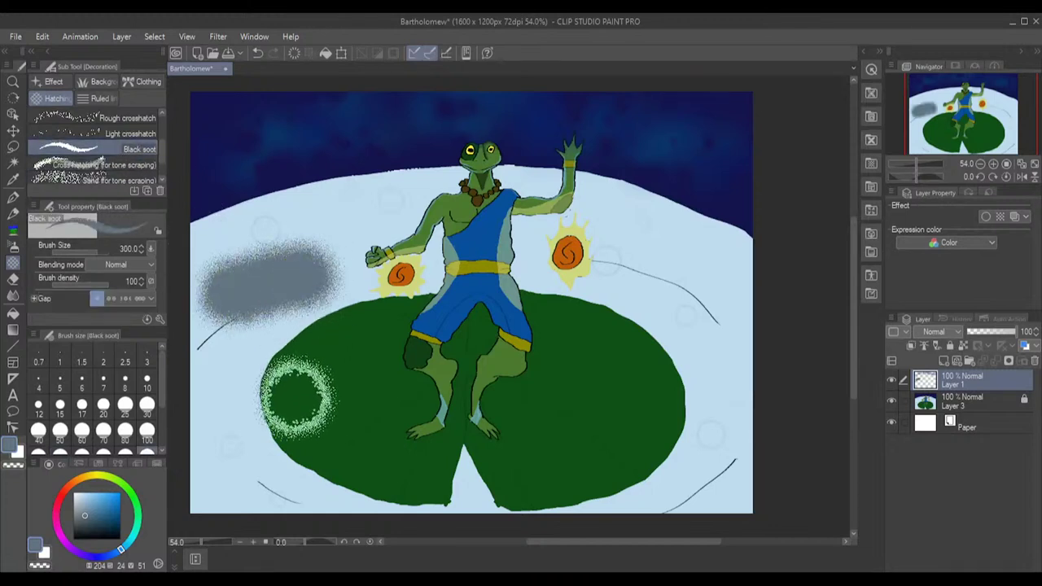
key(ctrl+z)
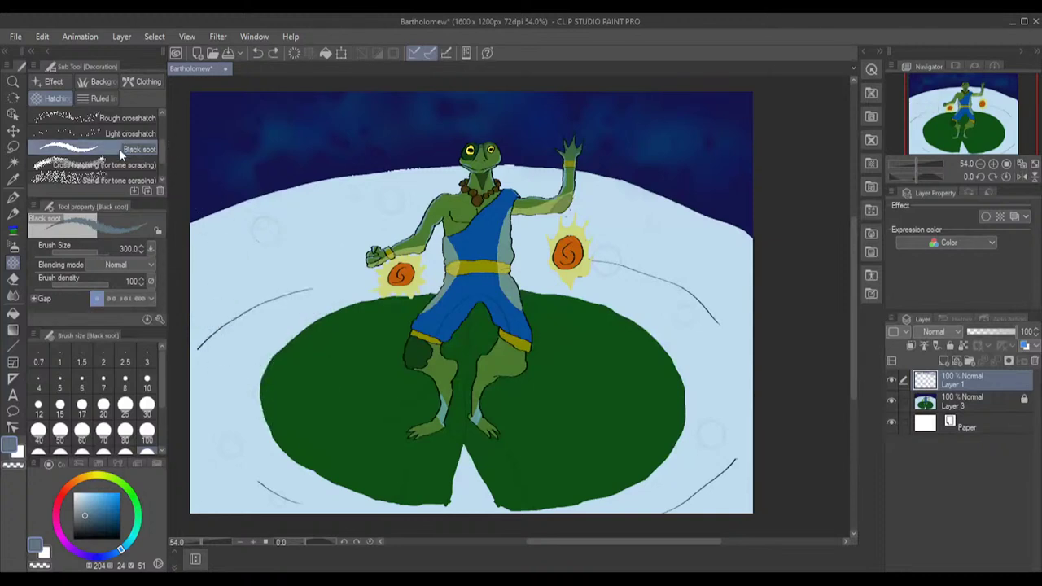
- Brush a stroke of Cross-hatching (for tone scraping) at size 200 on the water left of the frog
scroll(114, 168, down, 1)
click(114, 151)
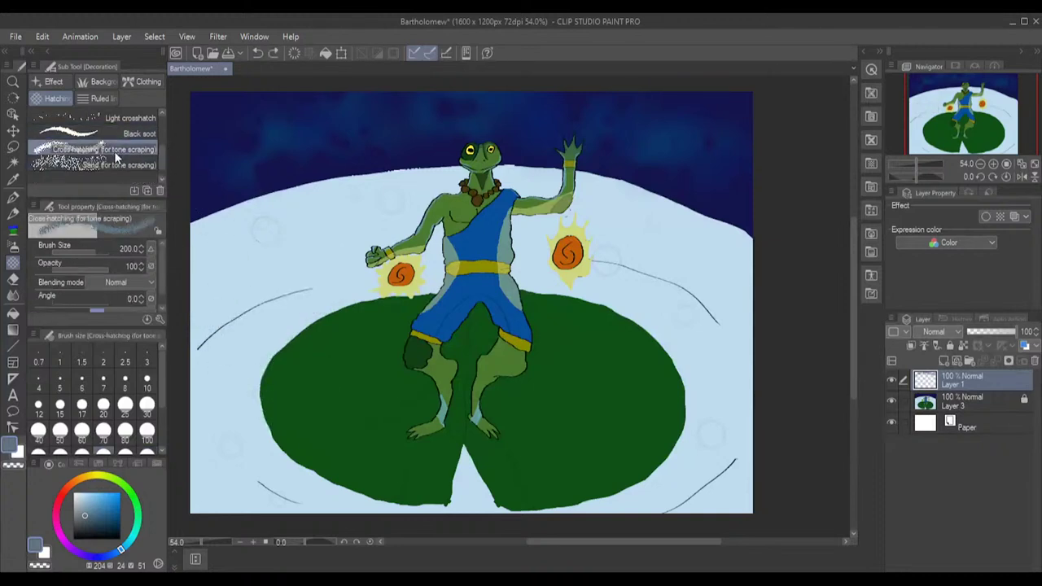
drag(222, 276, 313, 271)
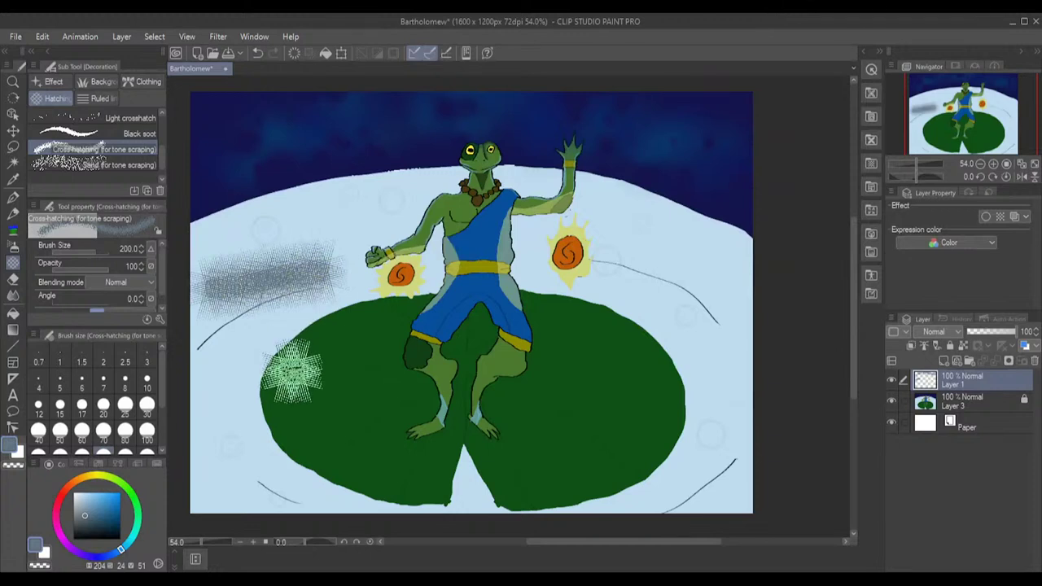
- Undo the cross-hatching stroke on the water beside the frog
key(ctrl+z)
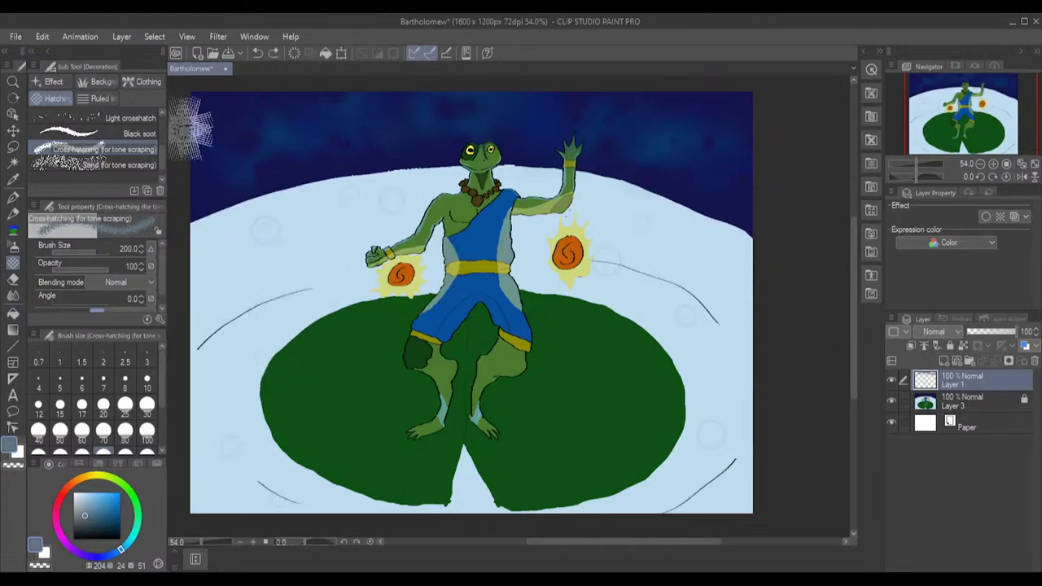
- Look through the ruled line and clothing decoration brushes, from Waved line and Lace to Bead chain
click(100, 99)
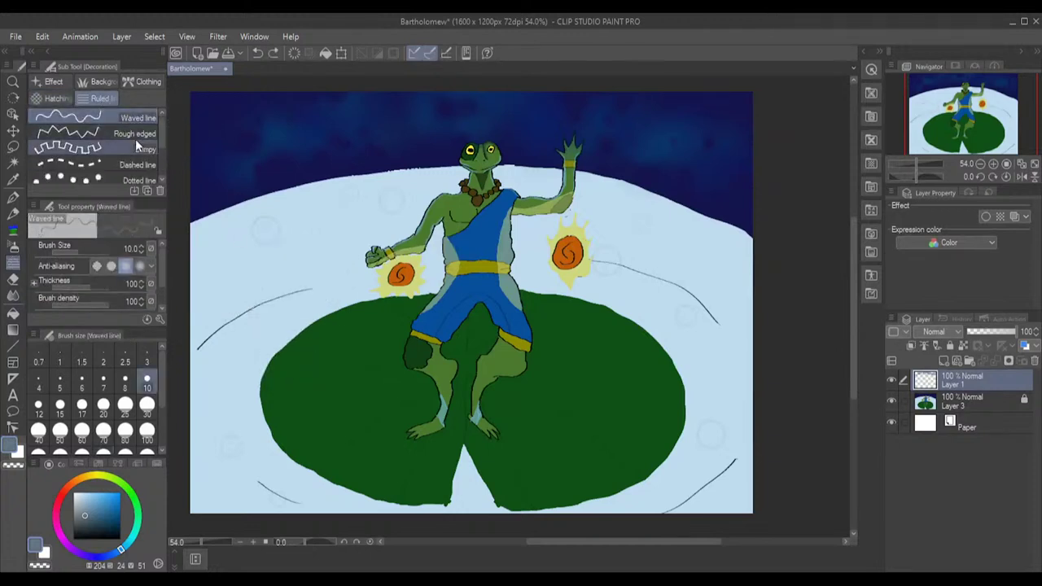
scroll(114, 142, down, 3)
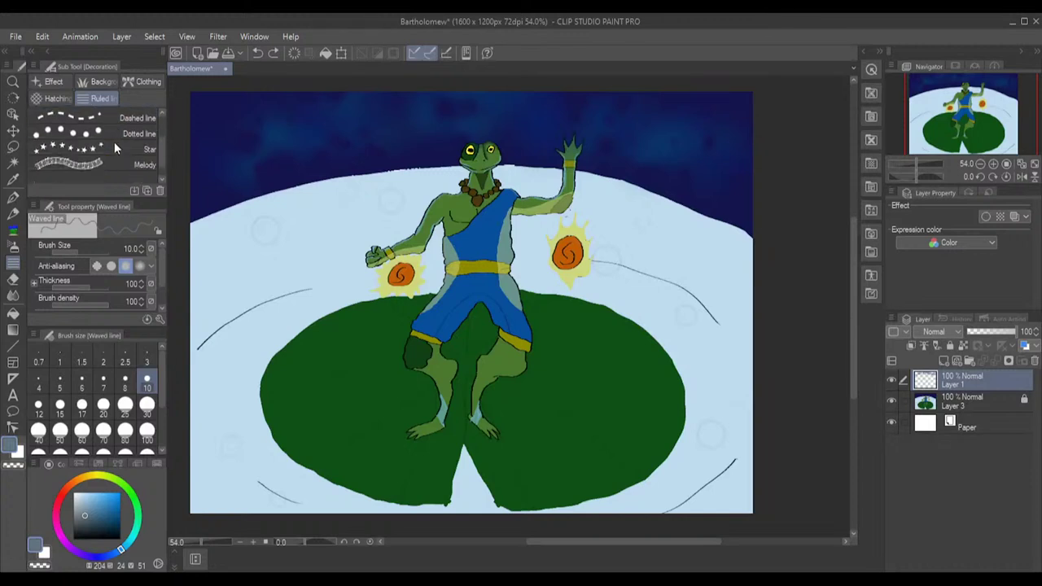
scroll(114, 148, down, 1)
click(140, 82)
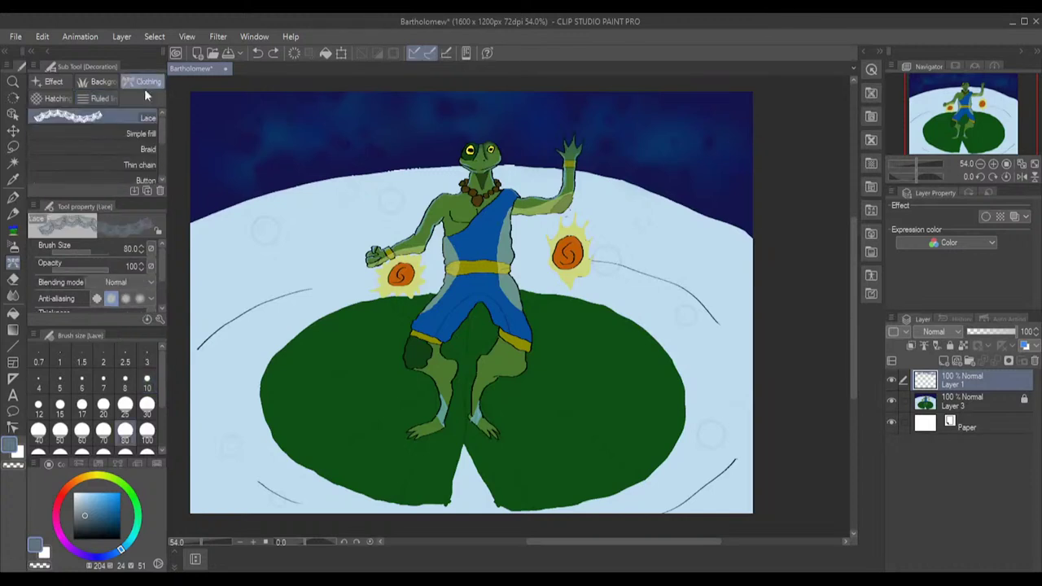
scroll(96, 161, down, 1)
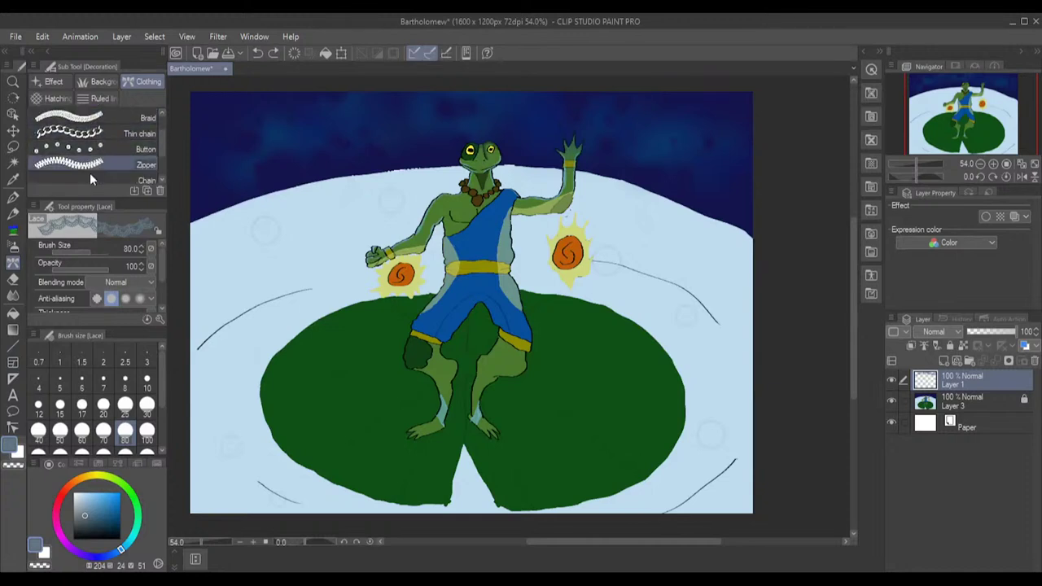
scroll(118, 149, down, 1)
scroll(102, 159, down, 2)
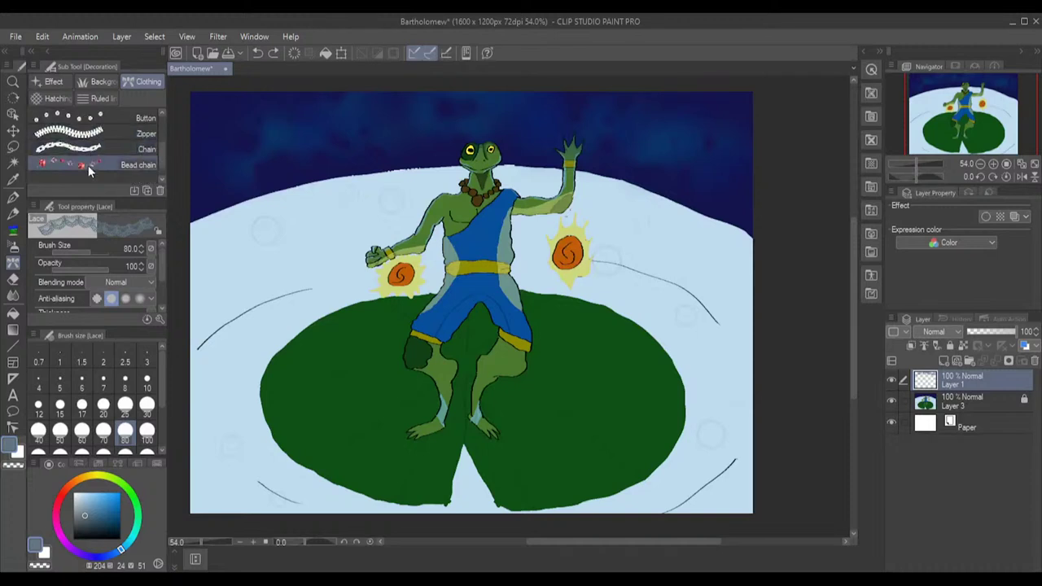
- Try a looping stroke of the Bead chain brush at size 50 on the water beside the frog's lowered hand, and undo it
drag(530, 182, 560, 160)
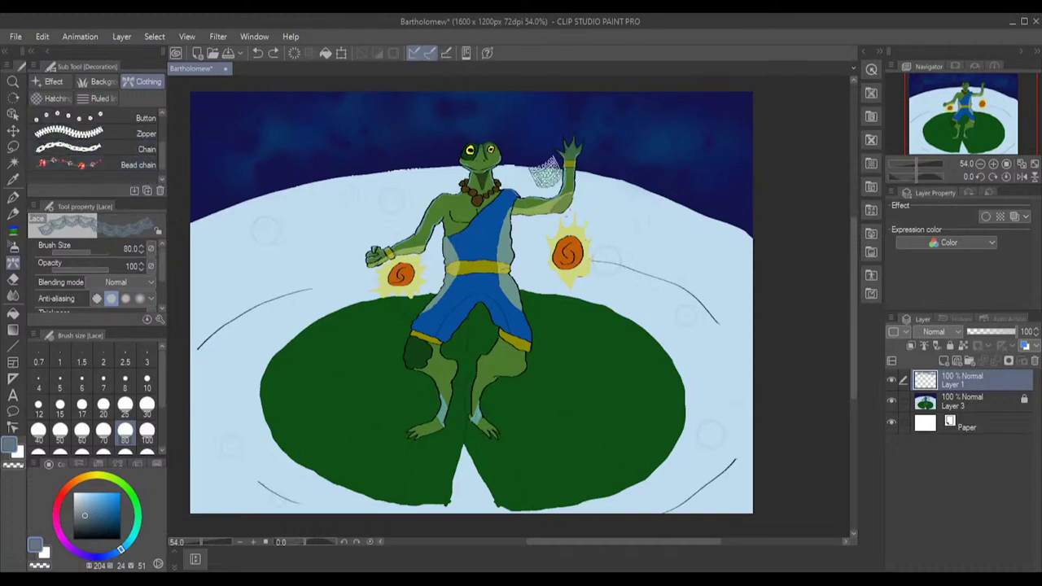
click(64, 166)
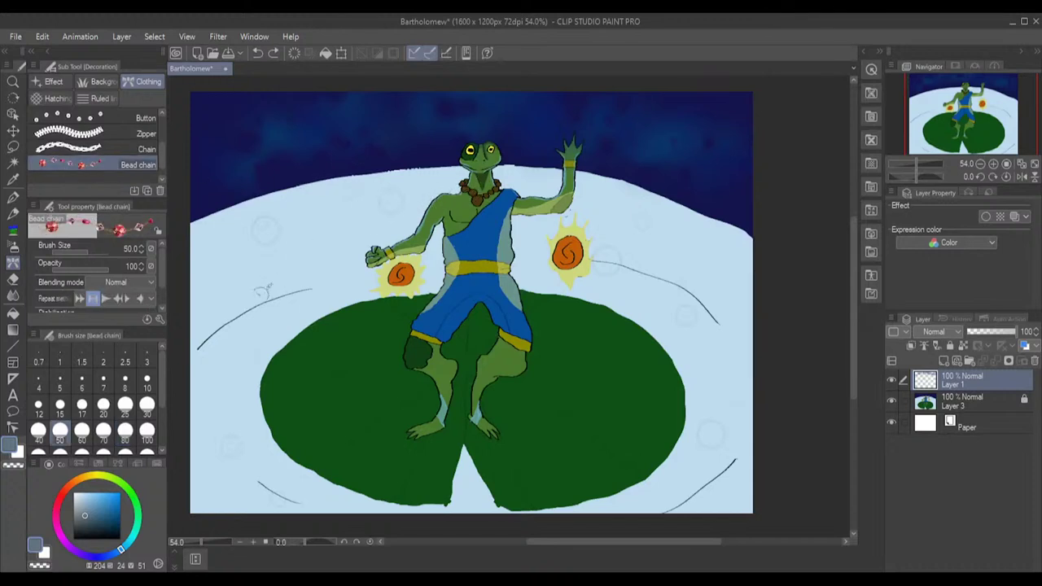
mouse_move(236, 298)
mouse_down()
mouse_move(306, 261)
mouse_move(363, 251)
mouse_move(337, 290)
mouse_move(227, 306)
mouse_up()
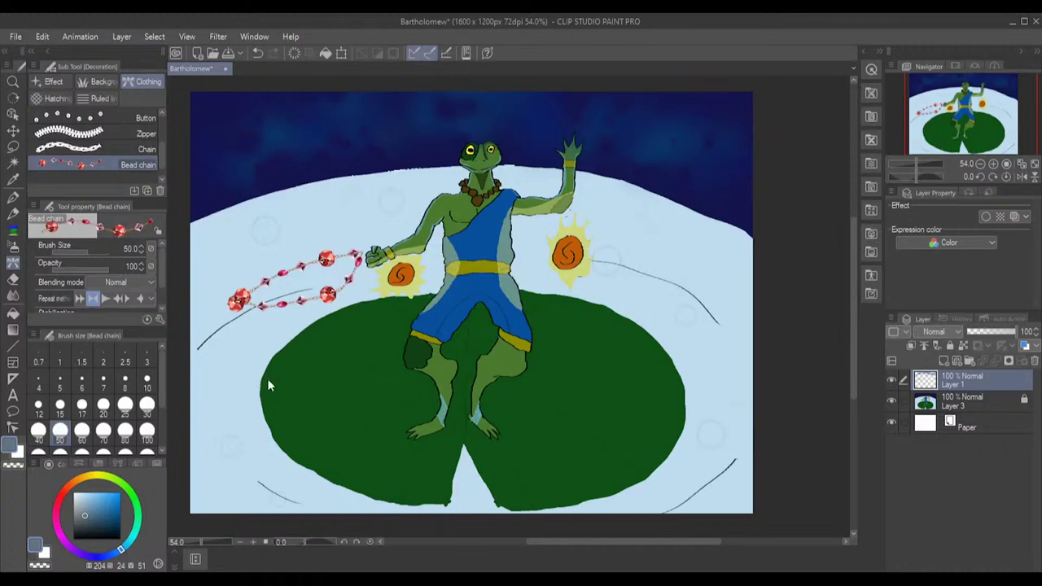
key(ctrl+z)
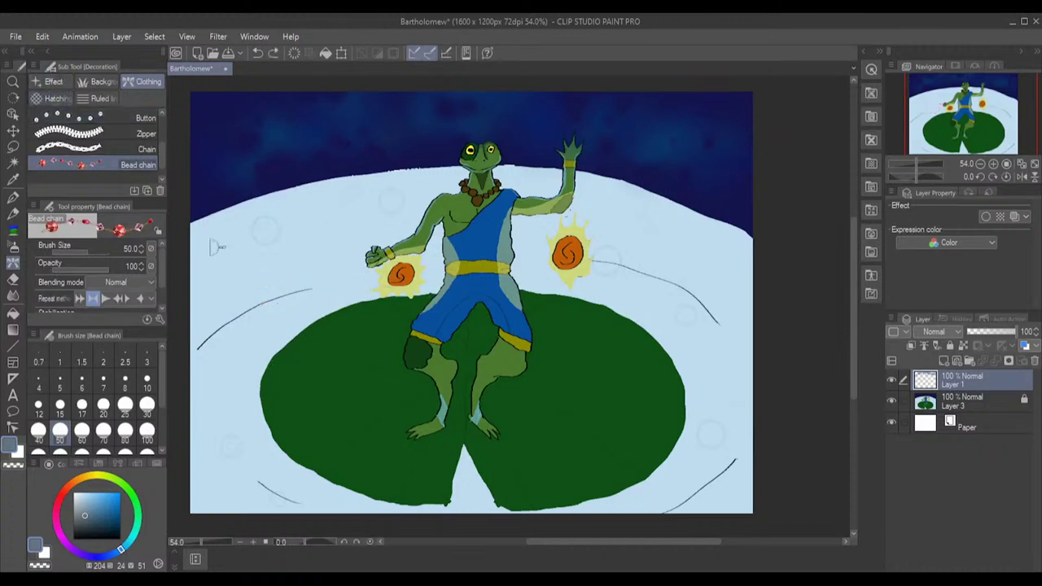
- Ready the Lasso for the shorts, sample their blue and darken it to a shadow blue of HSV 211, 97, 37
key(b)
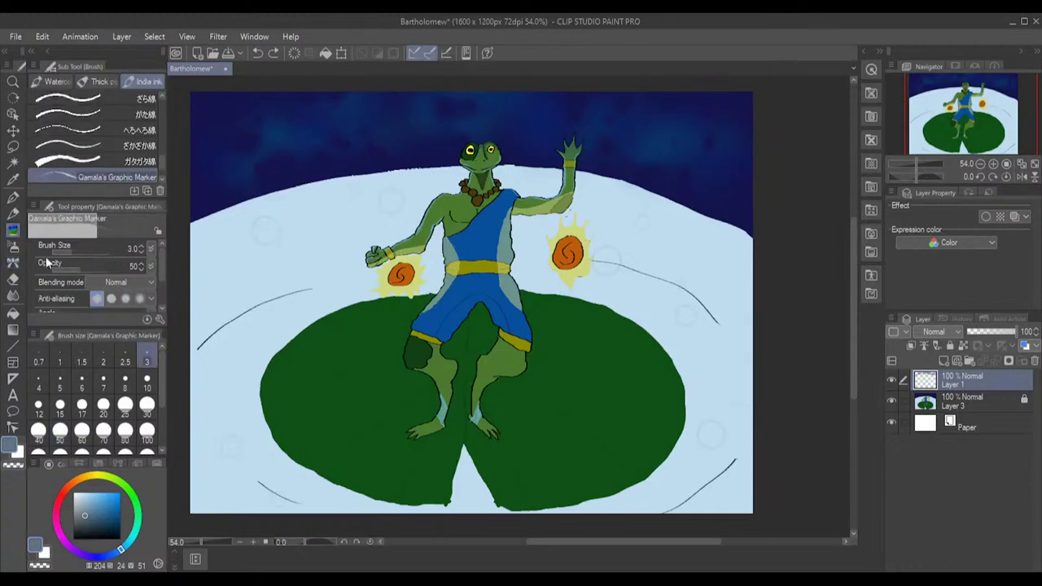
click(13, 147)
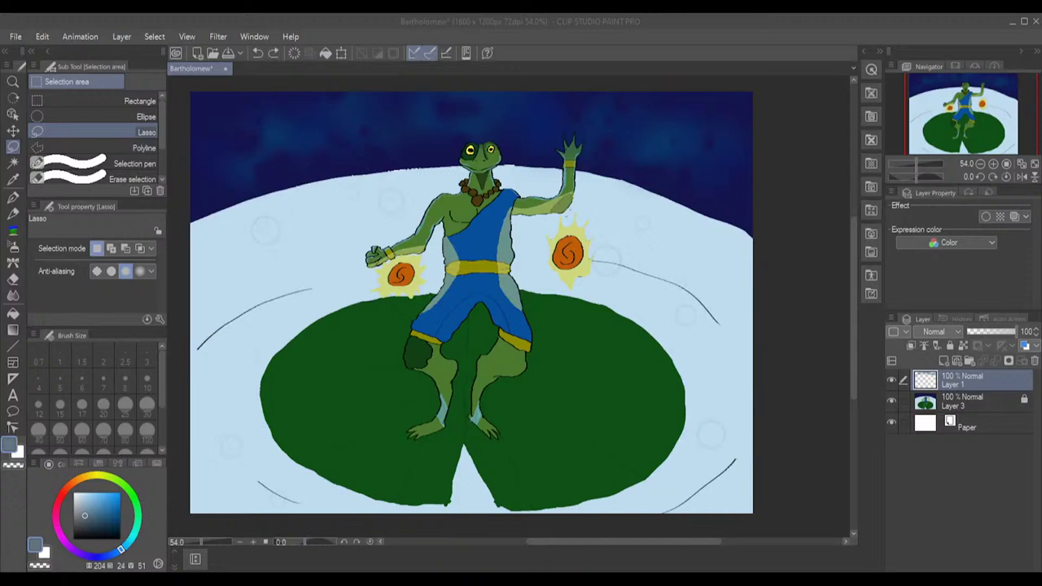
scroll(514, 361, up, 3)
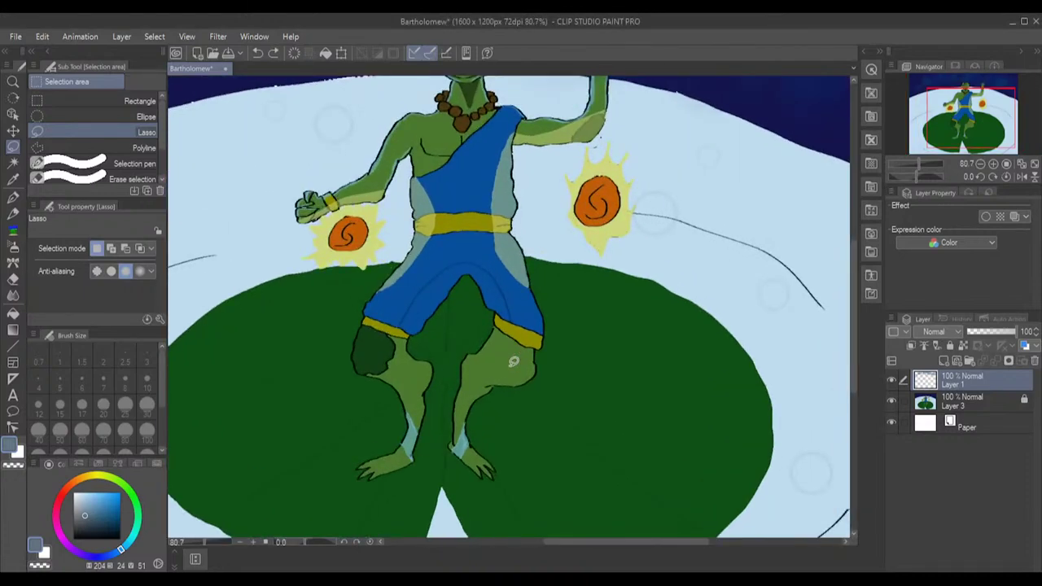
scroll(513, 361, up, 1)
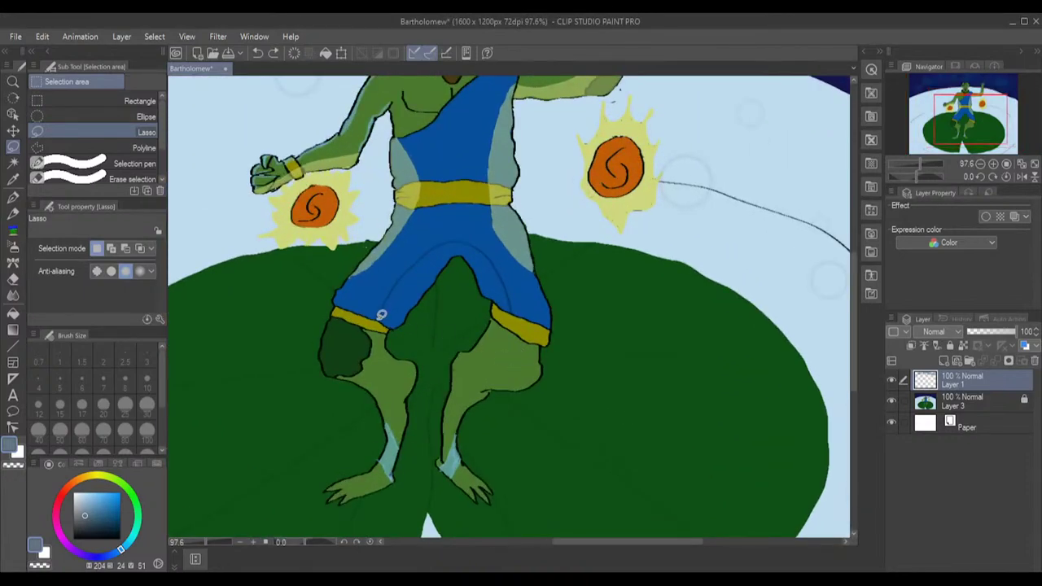
alt+click(416, 294)
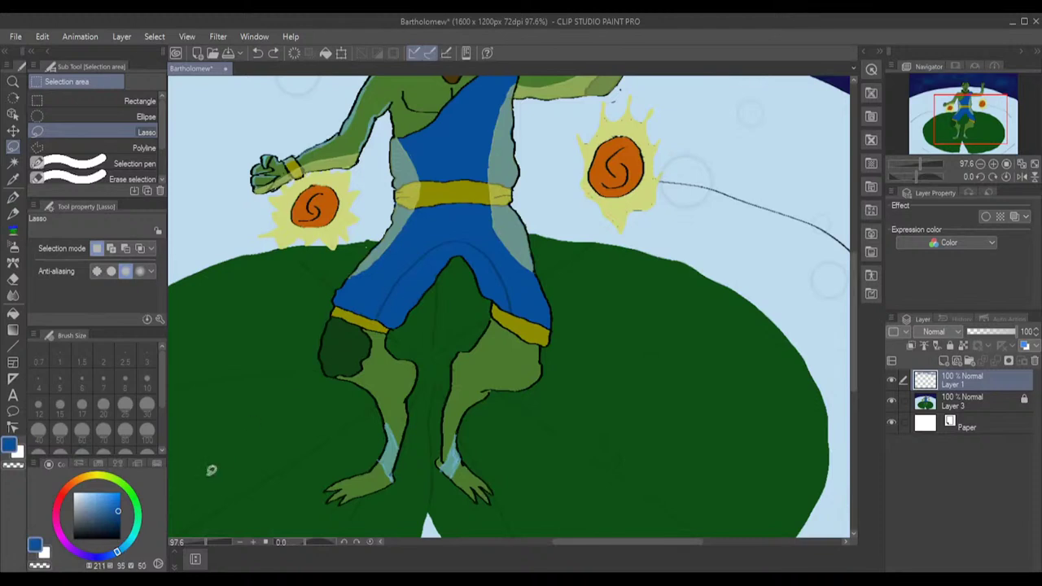
drag(119, 511, 122, 518)
- Try lasso selections around the shadow area between the shorts' legs, resampling the blue as a slightly lighter shadow of HSV 211, 97, 45
mouse_move(380, 314)
mouse_down()
mouse_move(429, 250)
mouse_move(466, 235)
mouse_move(498, 258)
mouse_move(511, 313)
mouse_up()
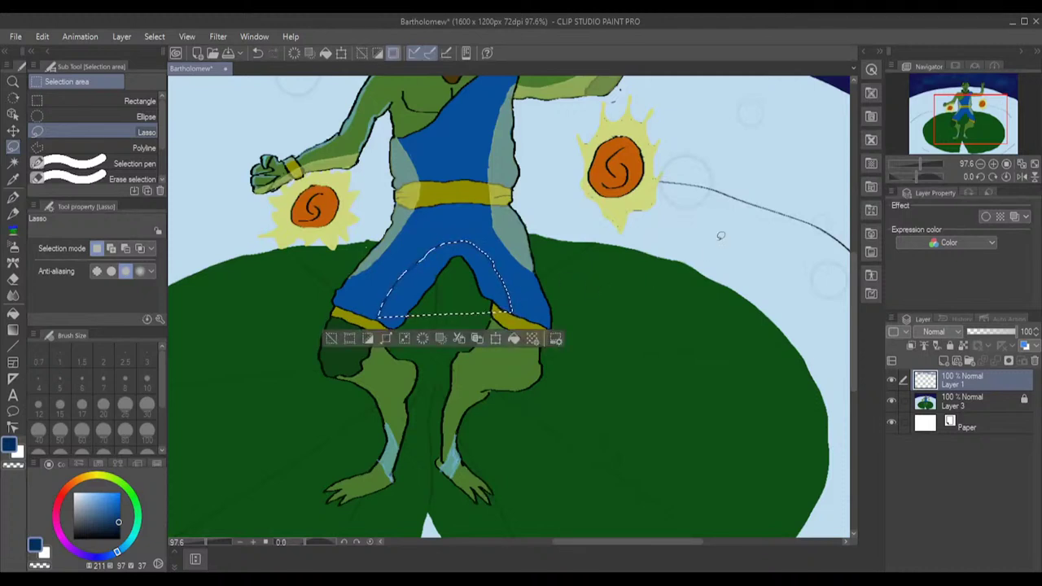
click(541, 297)
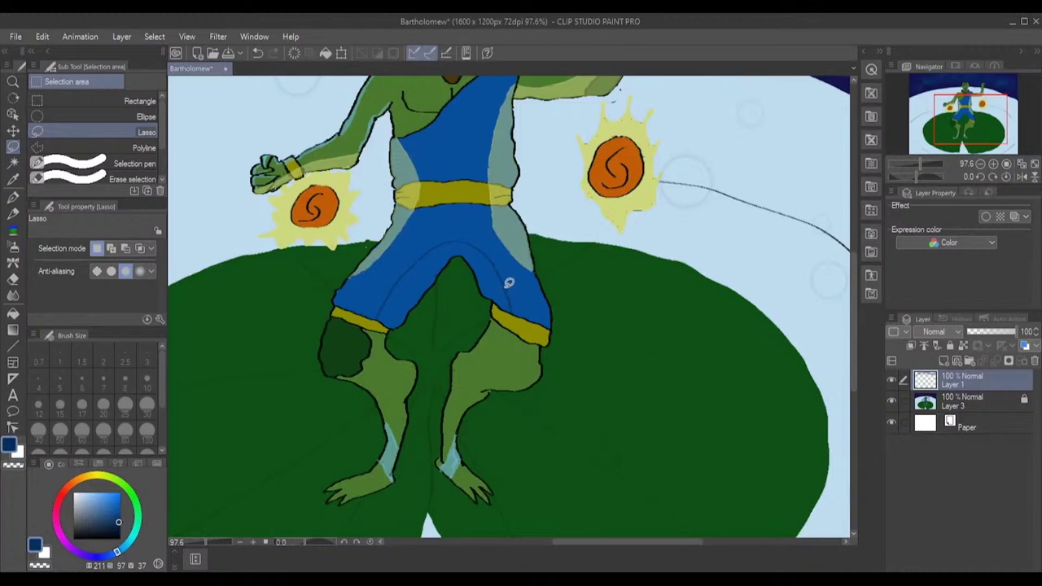
alt+click(509, 283)
mouse_move(378, 318)
mouse_down()
mouse_move(401, 273)
mouse_move(467, 235)
mouse_move(499, 264)
mouse_move(512, 308)
mouse_move(485, 291)
mouse_move(472, 261)
mouse_move(457, 258)
mouse_up()
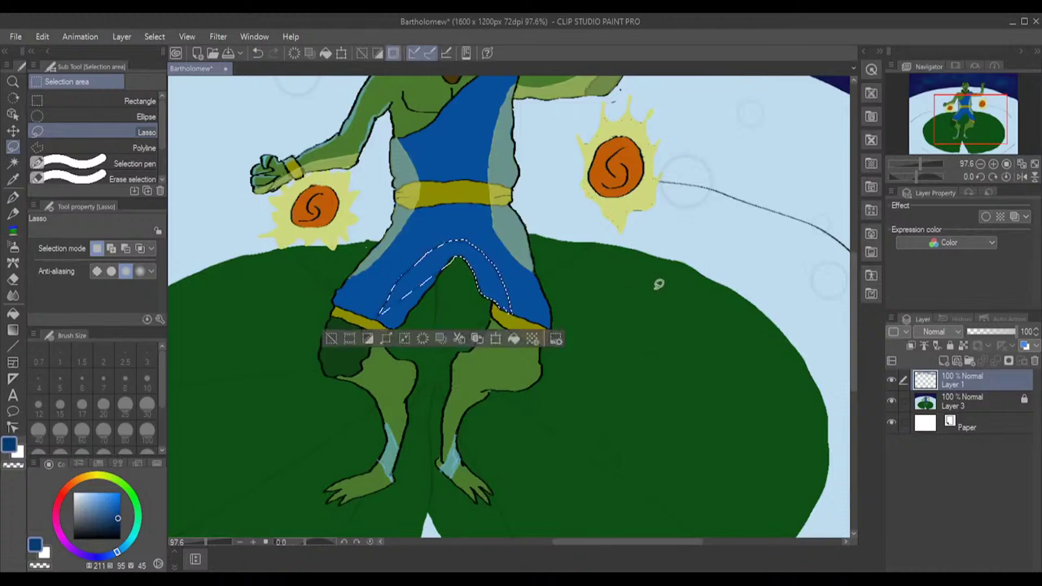
key(ctrl+d)
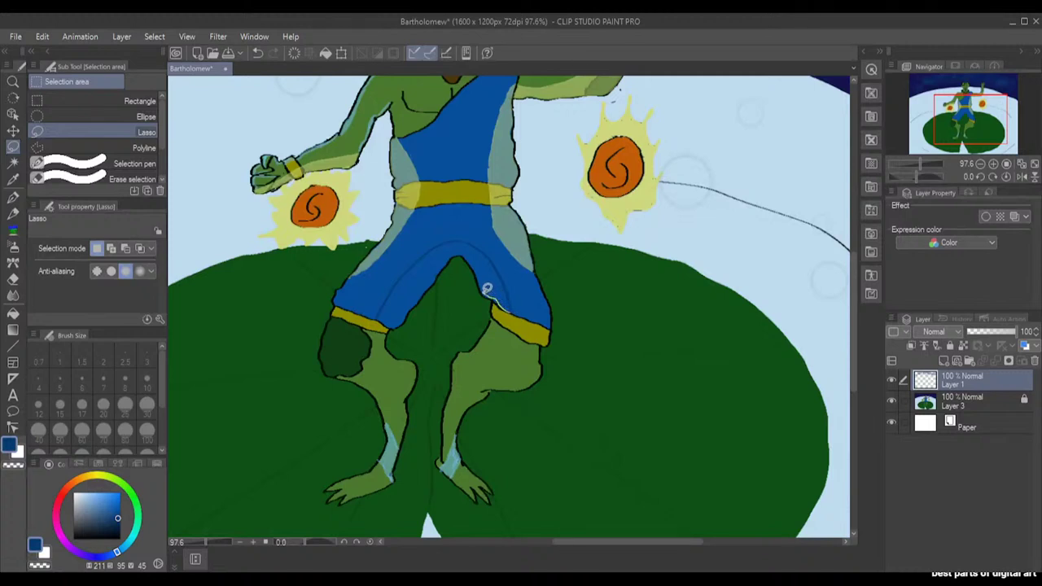
- Lasso the curved shadow area along the inner legs of the shorts, fill it with the dark blue, and deselect it
mouse_move(487, 288)
mouse_down()
mouse_move(466, 250)
mouse_move(448, 253)
mouse_move(402, 318)
mouse_move(381, 317)
mouse_move(397, 280)
mouse_move(458, 235)
mouse_move(492, 257)
mouse_move(511, 295)
mouse_move(496, 262)
mouse_move(516, 311)
mouse_up()
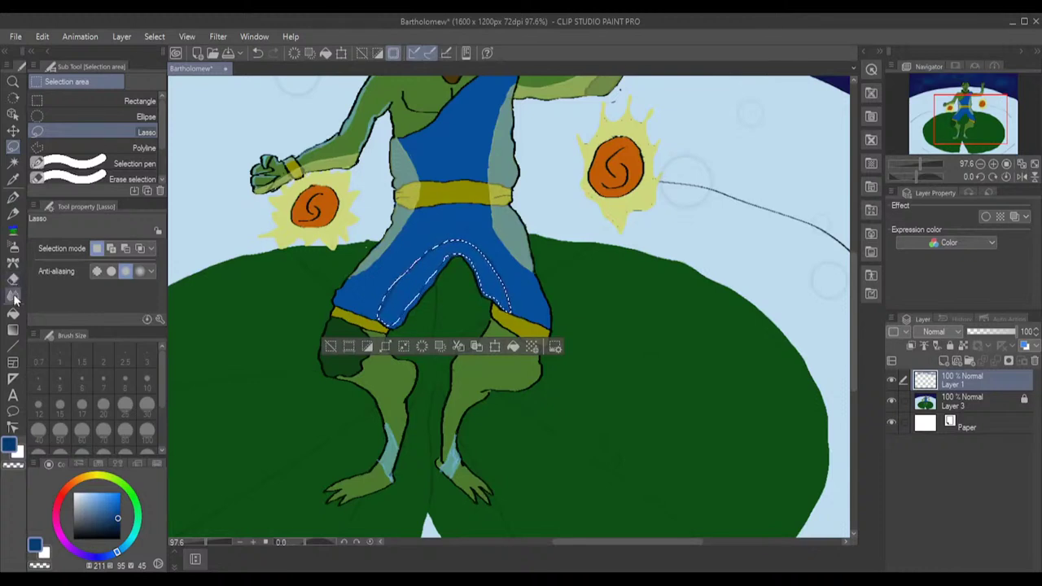
click(11, 316)
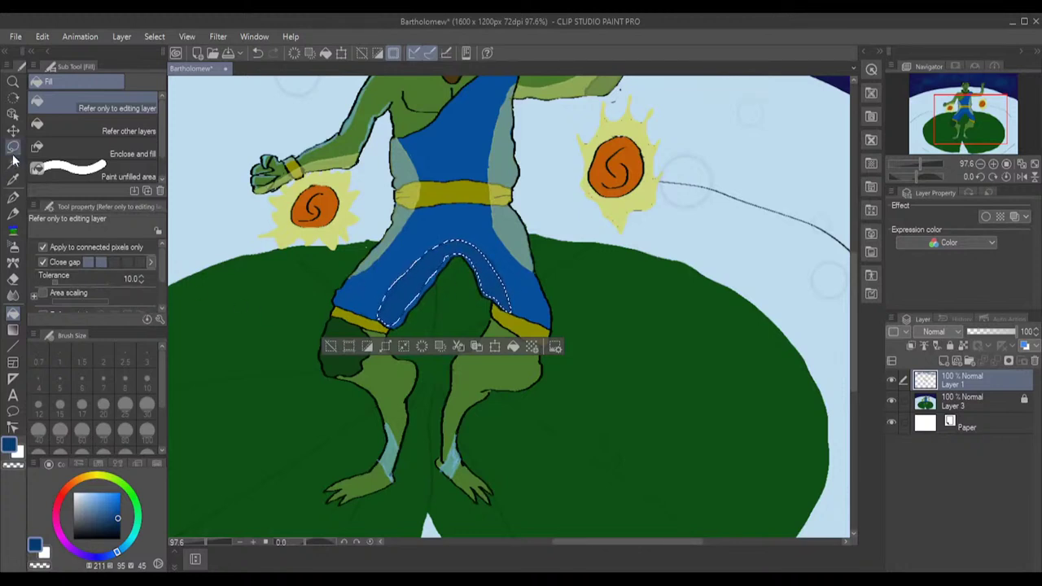
key(m)
key(ctrl+d)
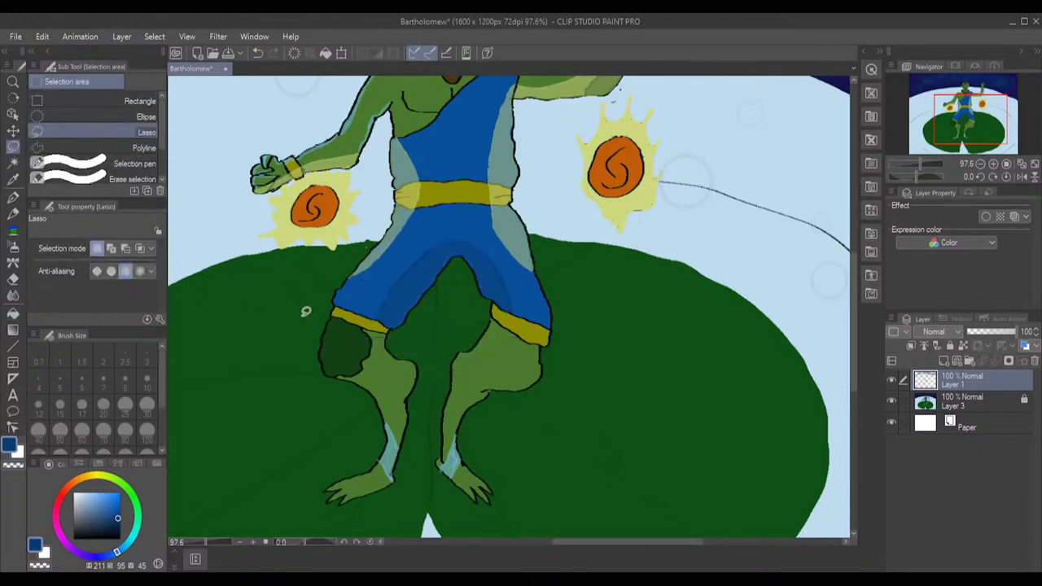
- Soften the edge of the shorts' inner-leg shadow with the Blend tool at size 17, after sampling a blue from the shorts
alt+click(414, 274)
click(16, 223)
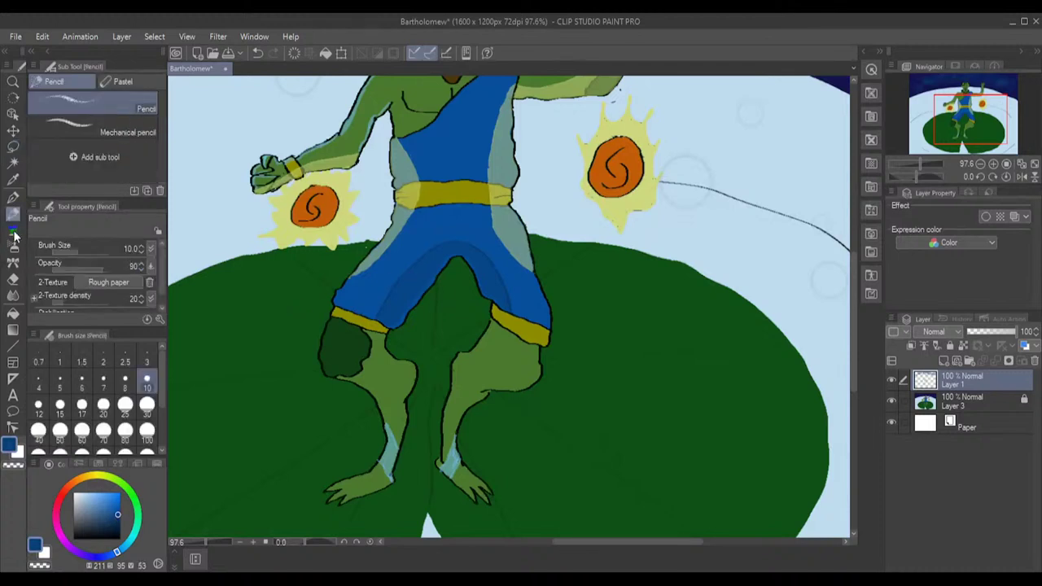
click(13, 231)
scroll(419, 317, up, 1)
scroll(419, 316, up, 3)
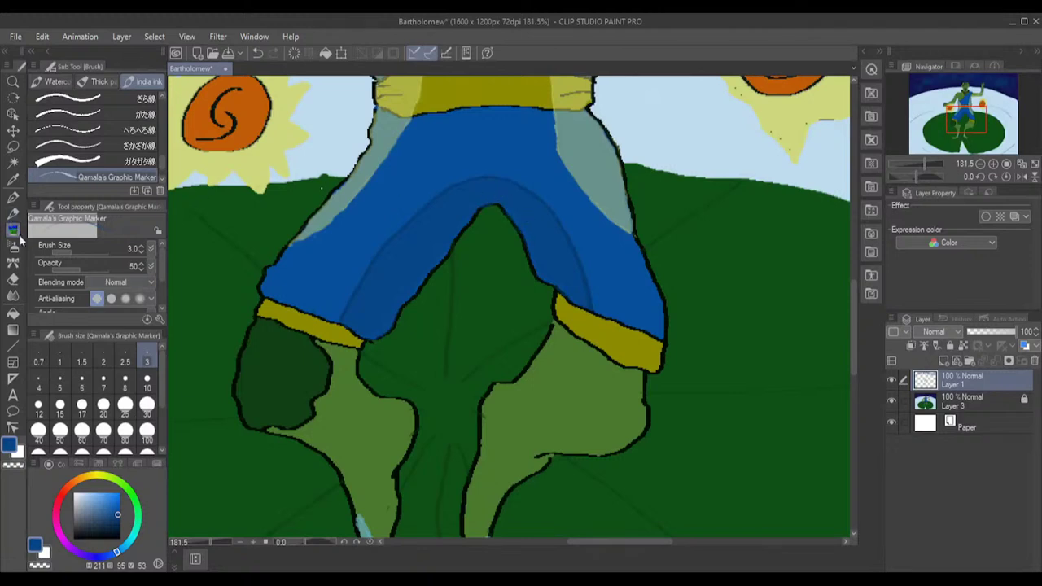
click(13, 293)
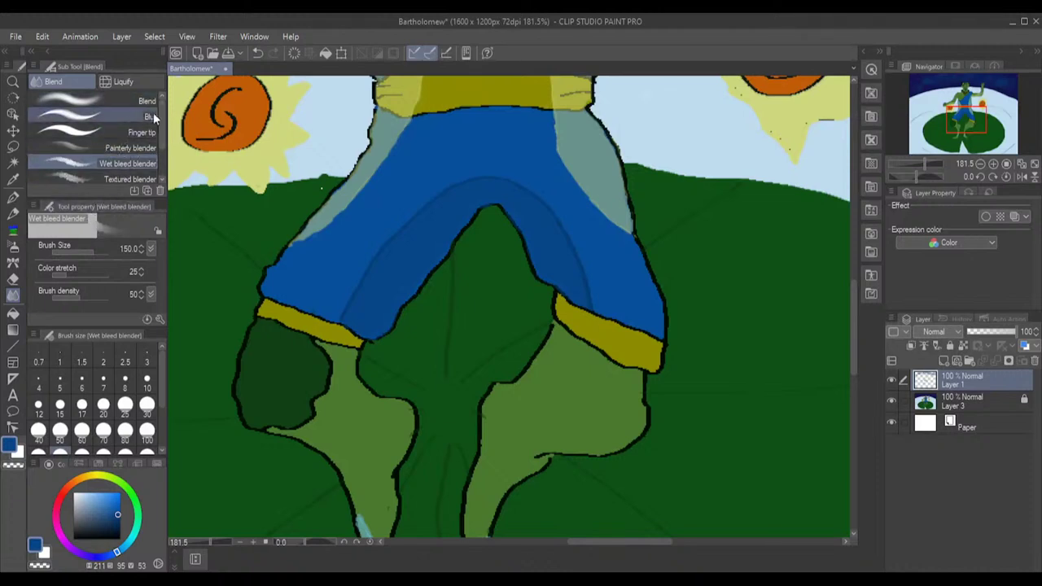
click(122, 99)
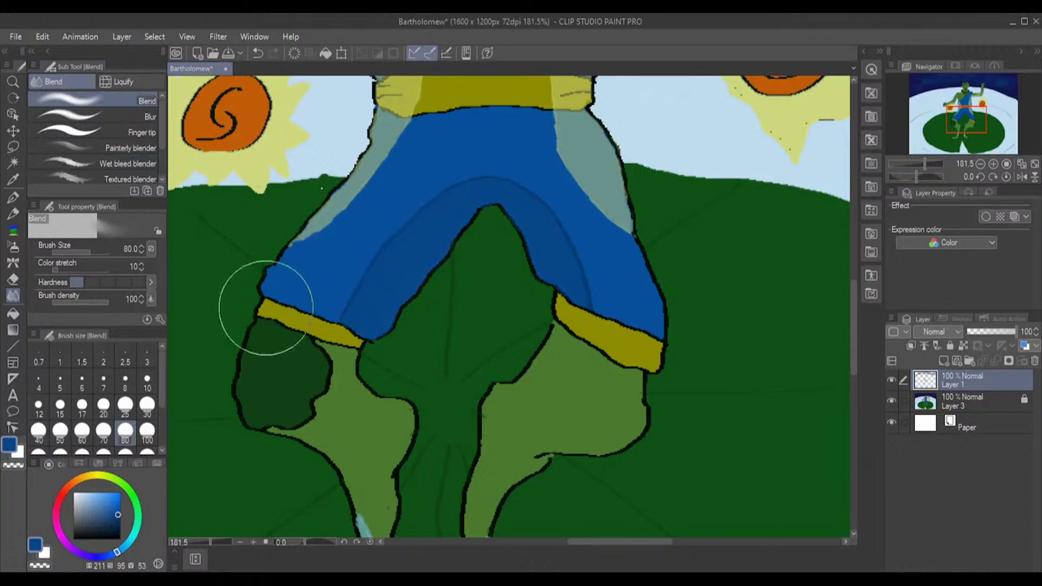
click(82, 405)
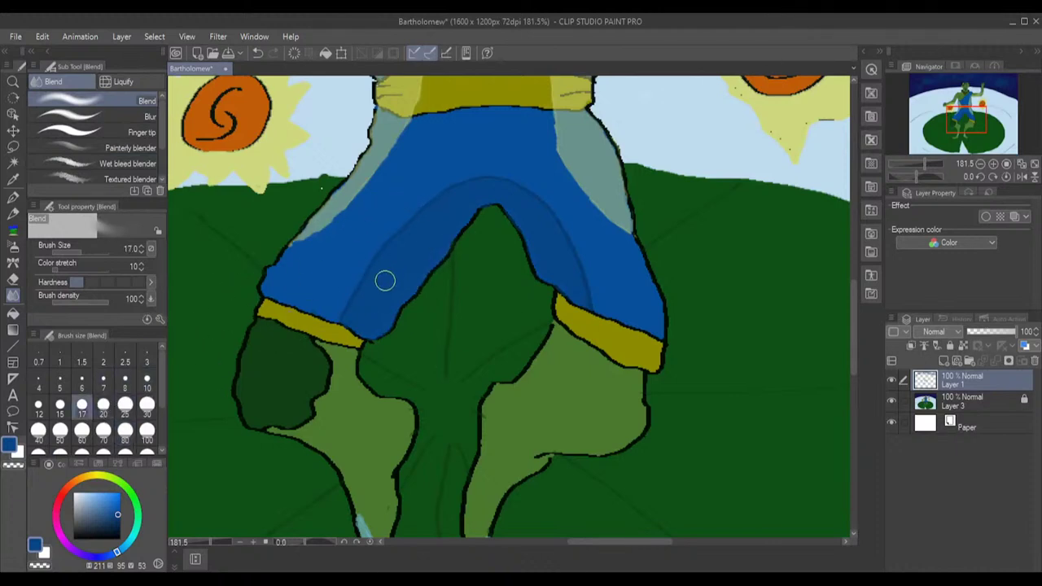
mouse_move(343, 314)
mouse_down()
mouse_move(409, 220)
mouse_move(462, 182)
mouse_move(486, 179)
mouse_move(556, 225)
mouse_move(591, 303)
mouse_move(577, 253)
mouse_move(534, 226)
mouse_move(495, 245)
mouse_move(572, 291)
mouse_move(536, 265)
mouse_move(518, 219)
mouse_move(486, 194)
mouse_move(389, 321)
mouse_move(370, 331)
mouse_move(348, 320)
mouse_move(389, 237)
mouse_move(472, 176)
mouse_move(507, 176)
mouse_move(536, 195)
mouse_move(582, 259)
mouse_up()
scroll(513, 216, down, 5)
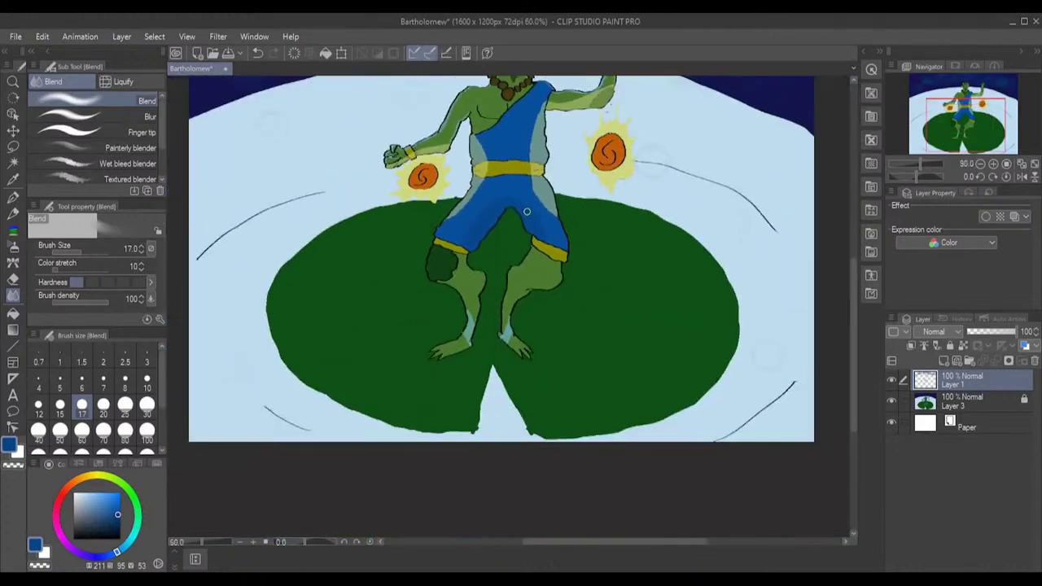
drag(855, 307, 847, 251)
scroll(522, 301, up, 5)
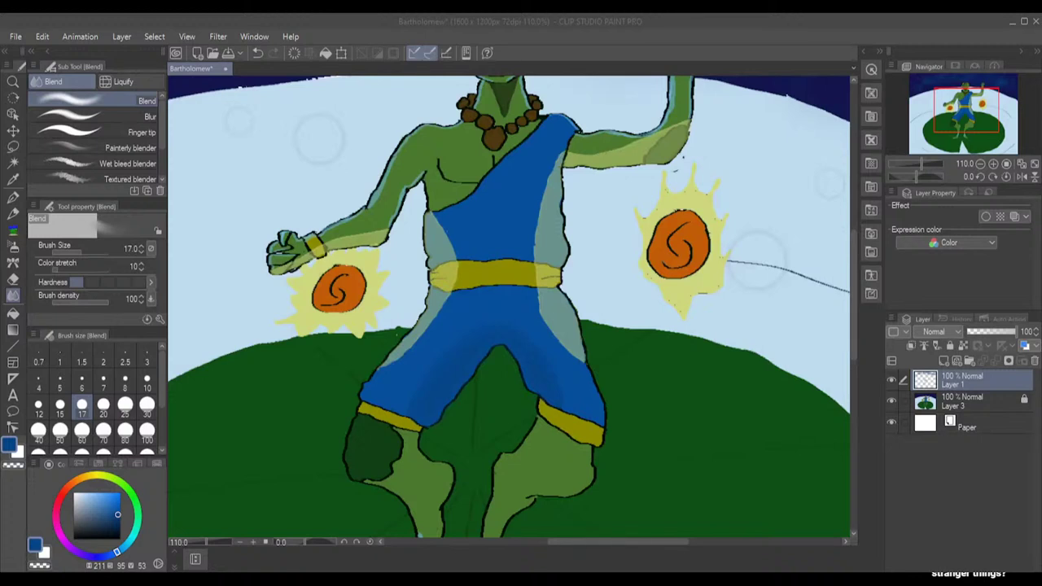
- Undo the blended blue shadow back to its selection, refill the inner-leg area with black, and deselect it
click(595, 18)
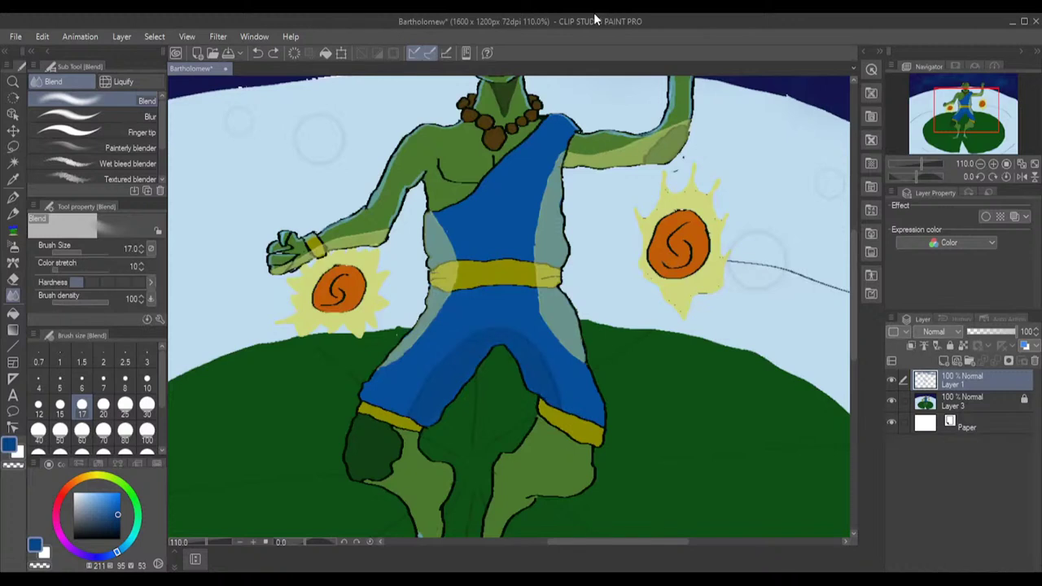
key(ctrl+z)
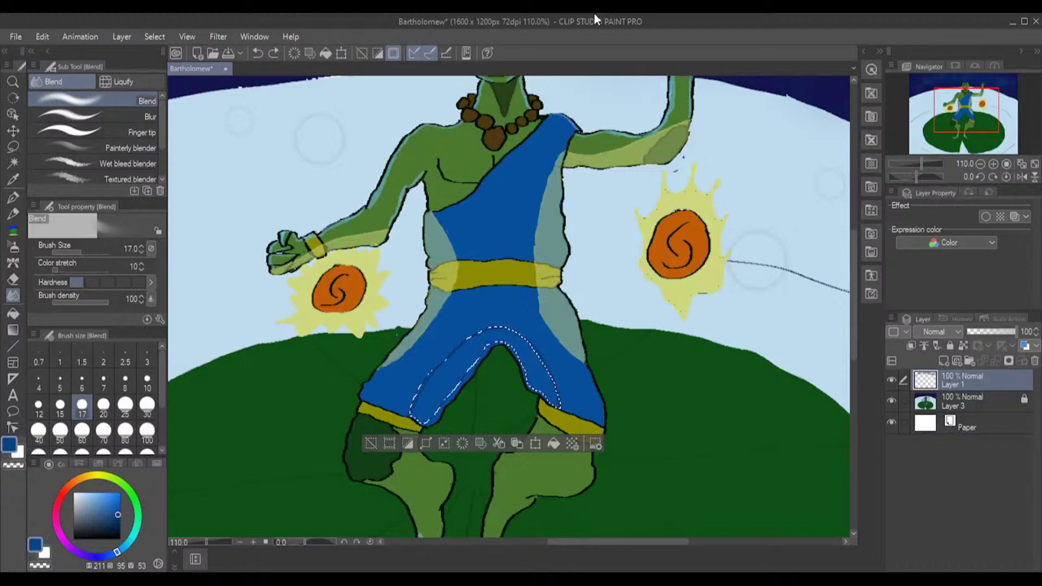
drag(121, 513, 120, 539)
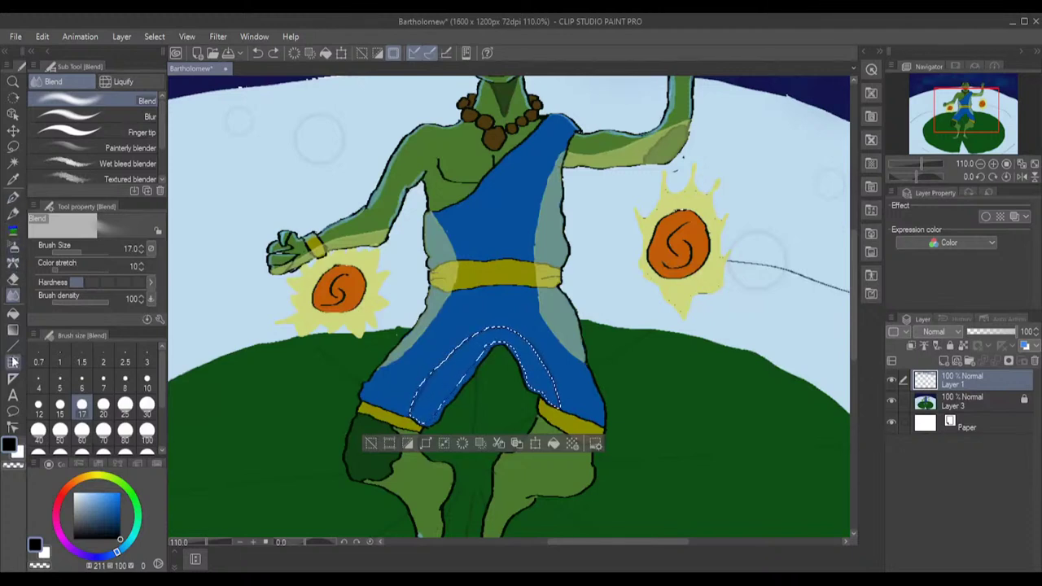
click(13, 312)
click(468, 362)
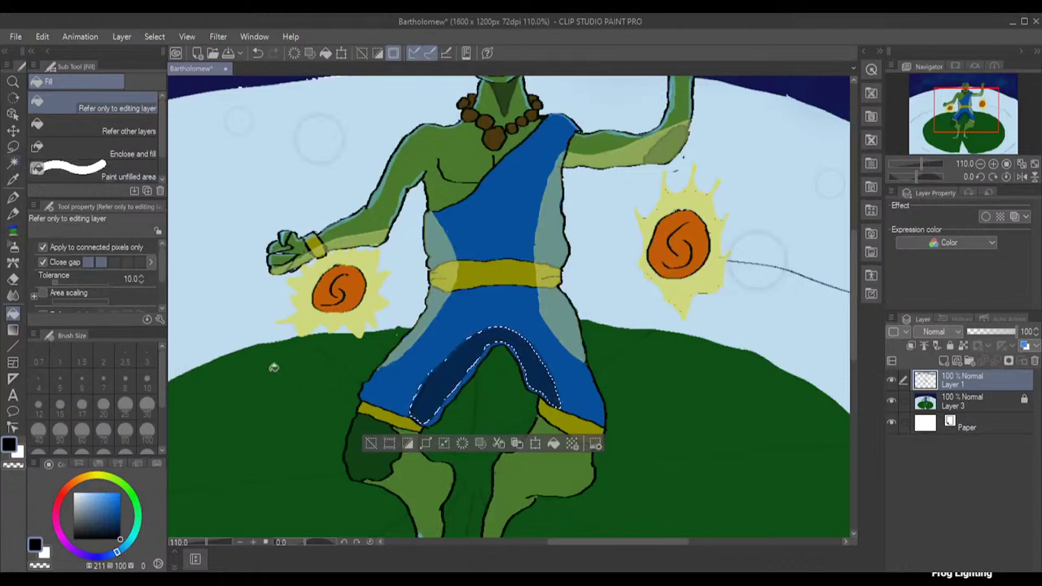
click(13, 147)
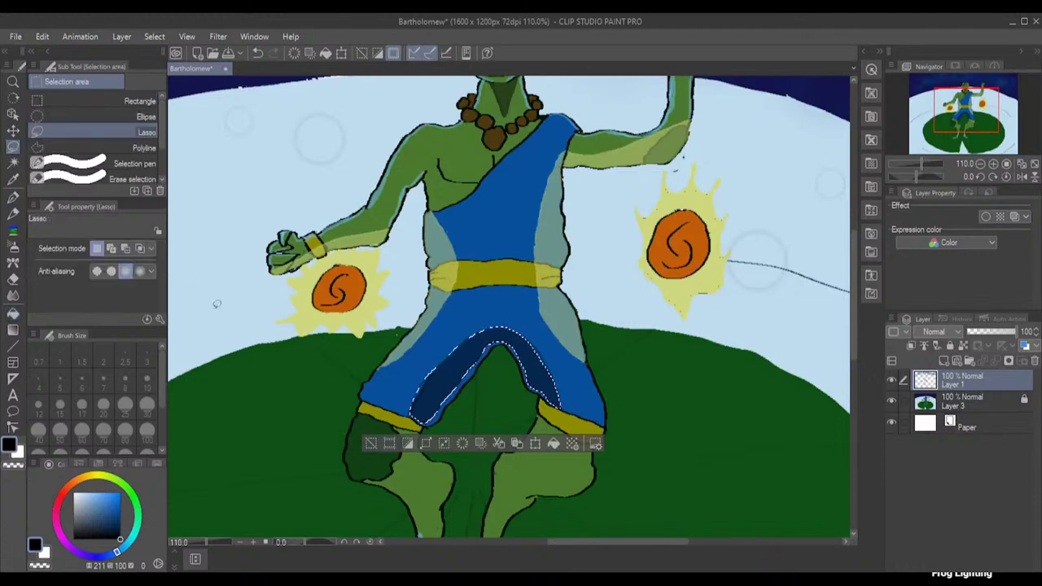
click(285, 393)
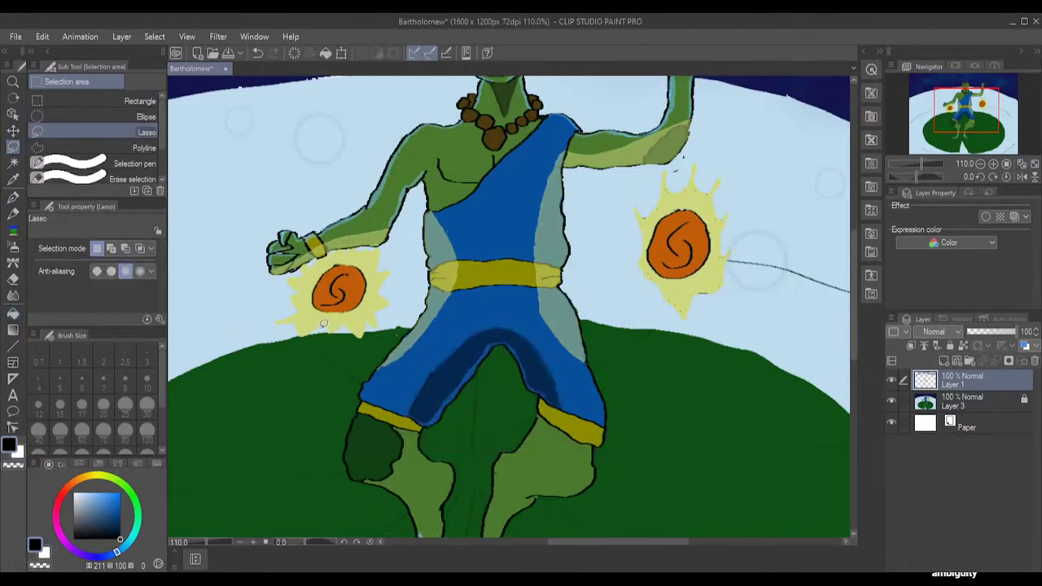
- Undo the black fill on the shorts' inner legs and erase the curved shadow guideline with the Hard eraser at size 15
key(ctrl+z)
key(ctrl+z)
key(ctrl+z)
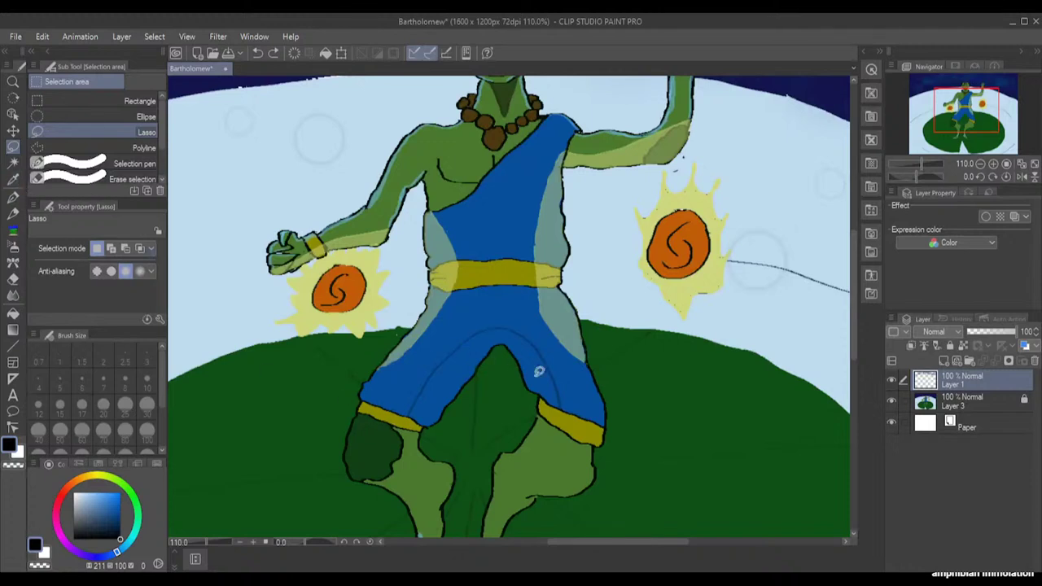
alt+click(474, 312)
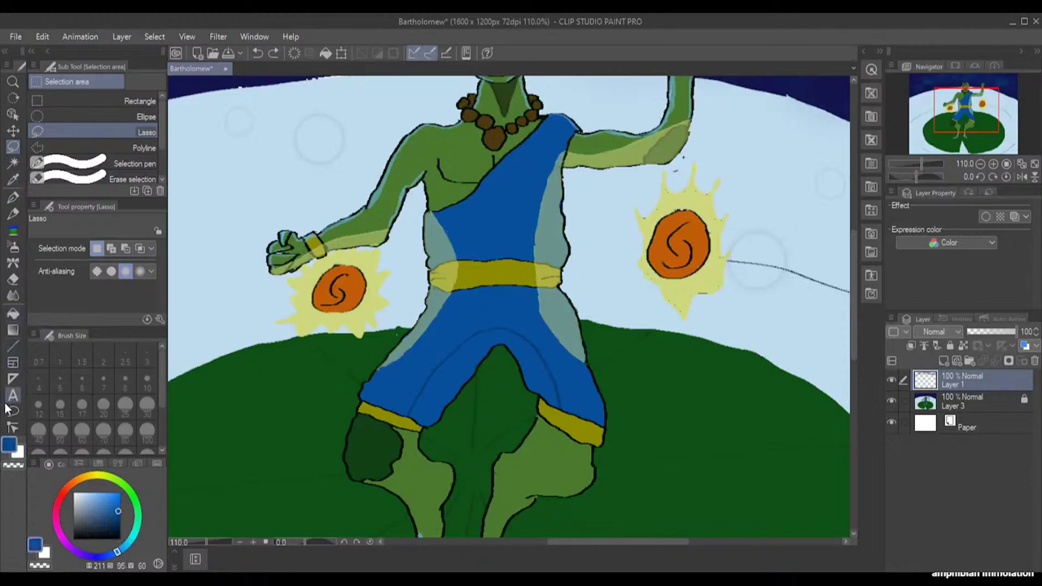
click(13, 278)
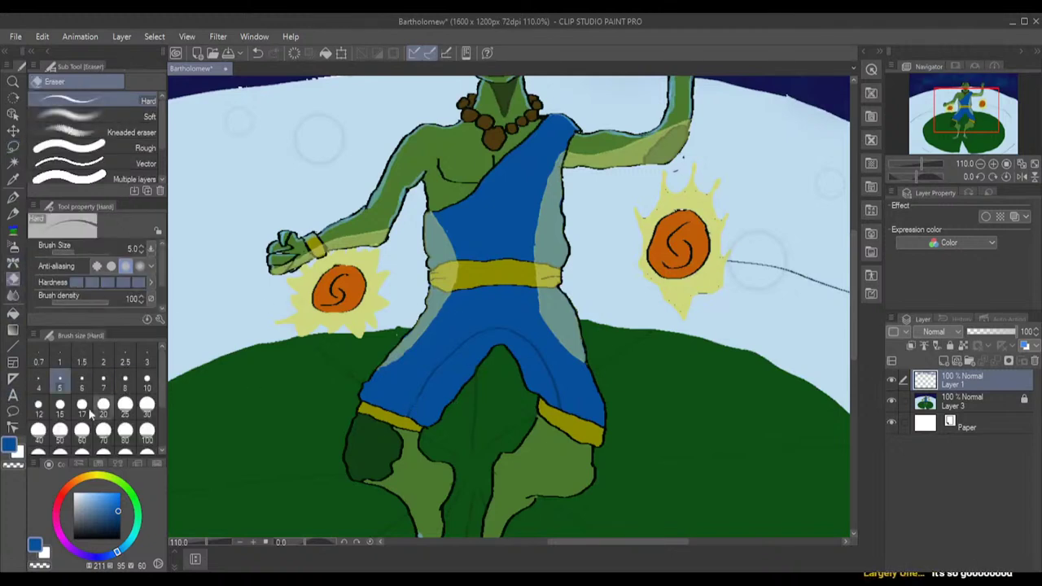
click(62, 407)
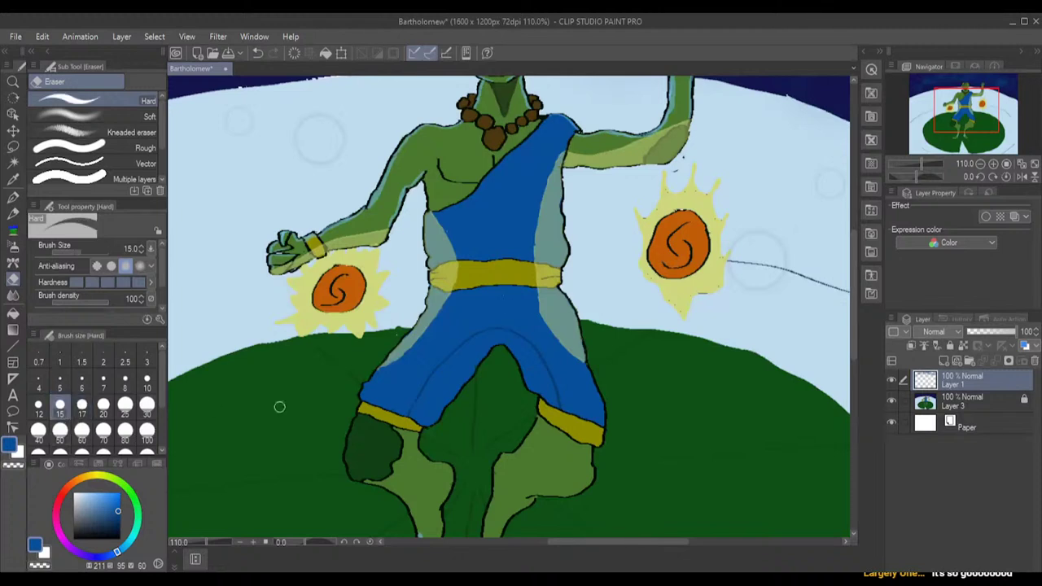
mouse_move(408, 411)
mouse_down()
mouse_move(441, 363)
mouse_move(491, 332)
mouse_move(532, 339)
mouse_move(545, 355)
mouse_move(517, 336)
mouse_move(568, 412)
mouse_up()
- Examine the whole illustration, from the frog's upper body to the full lily pad scene, for places that need depth
scroll(518, 367, down, 2)
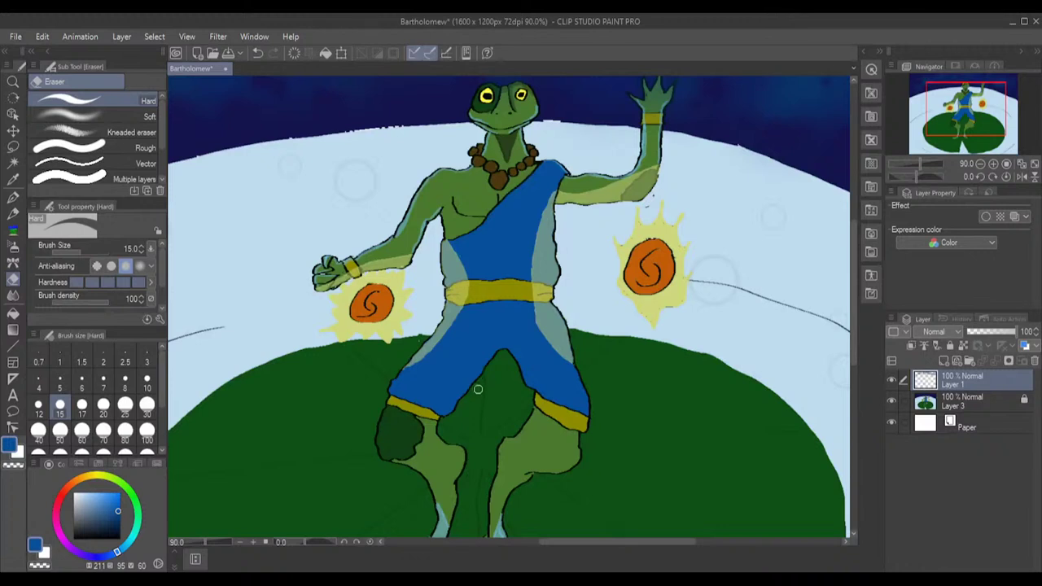
mouse_move(854, 242)
mouse_down()
mouse_move(853, 303)
mouse_move(858, 228)
mouse_up()
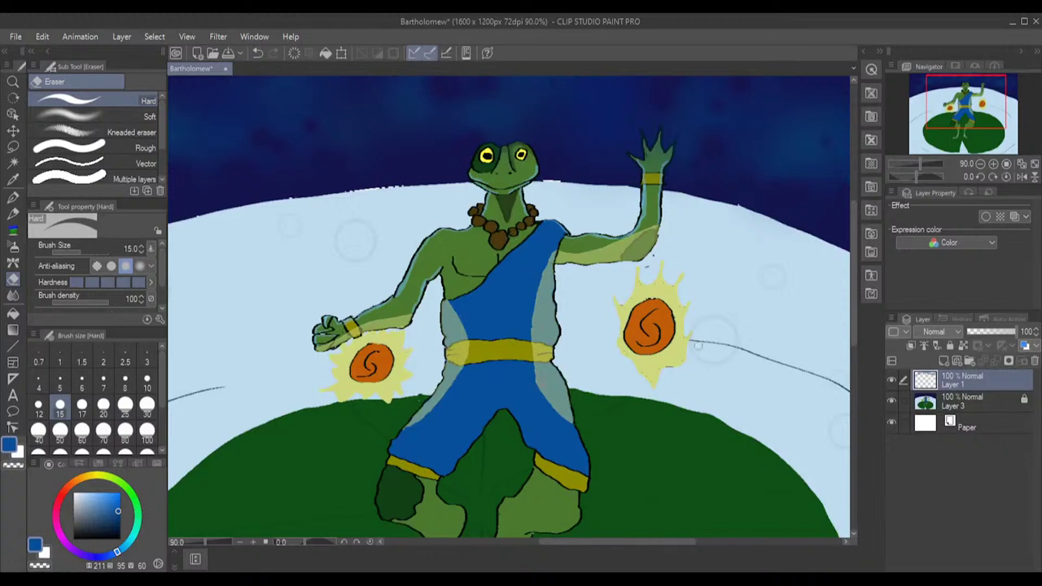
mouse_move(854, 262)
mouse_down()
mouse_move(856, 375)
mouse_move(836, 245)
mouse_move(838, 287)
mouse_up()
scroll(682, 281, down, 1)
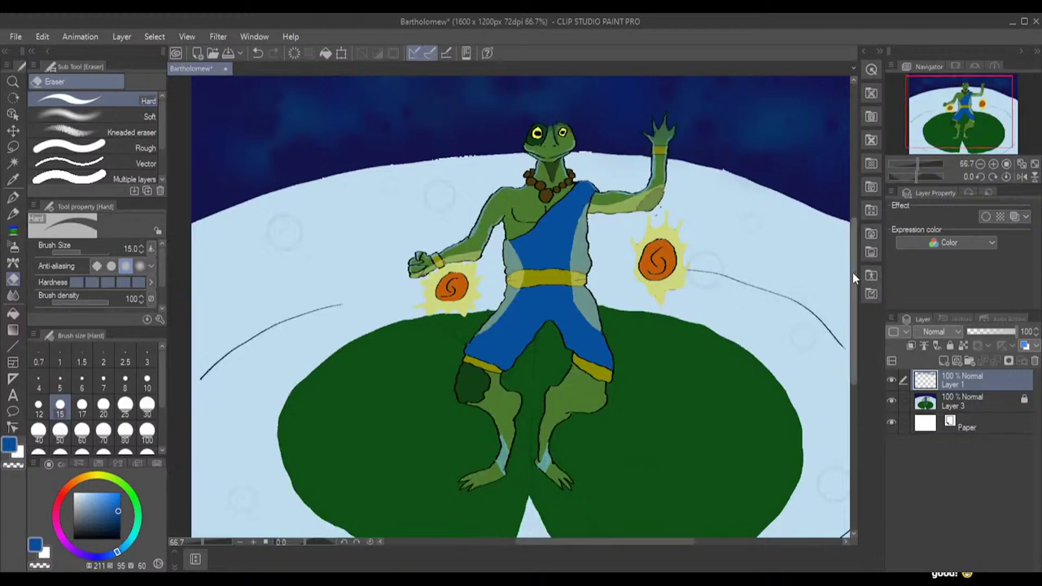
drag(852, 271, 853, 311)
scroll(739, 286, down, 2)
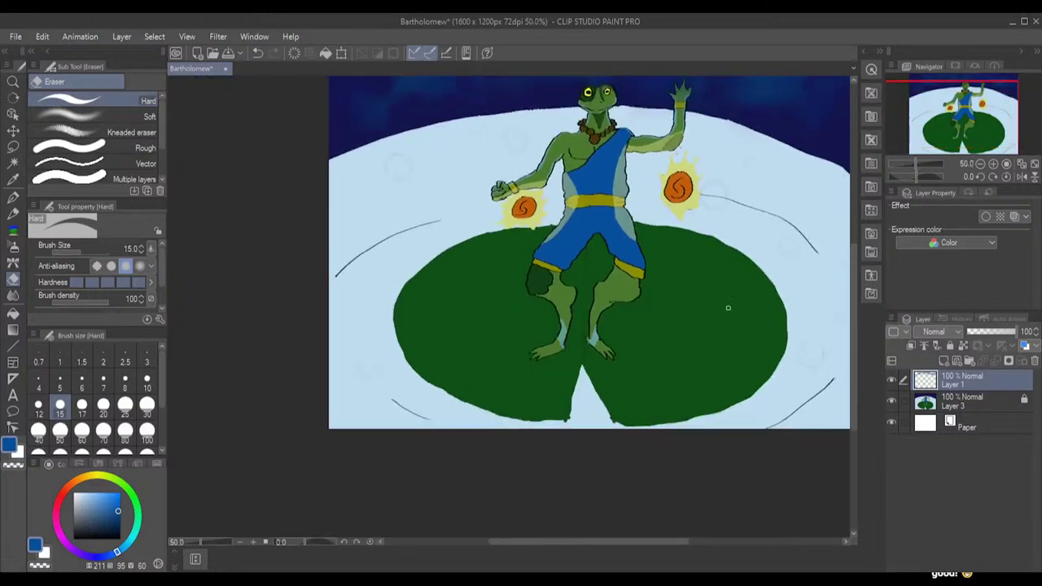
drag(550, 542, 581, 541)
drag(853, 314, 852, 285)
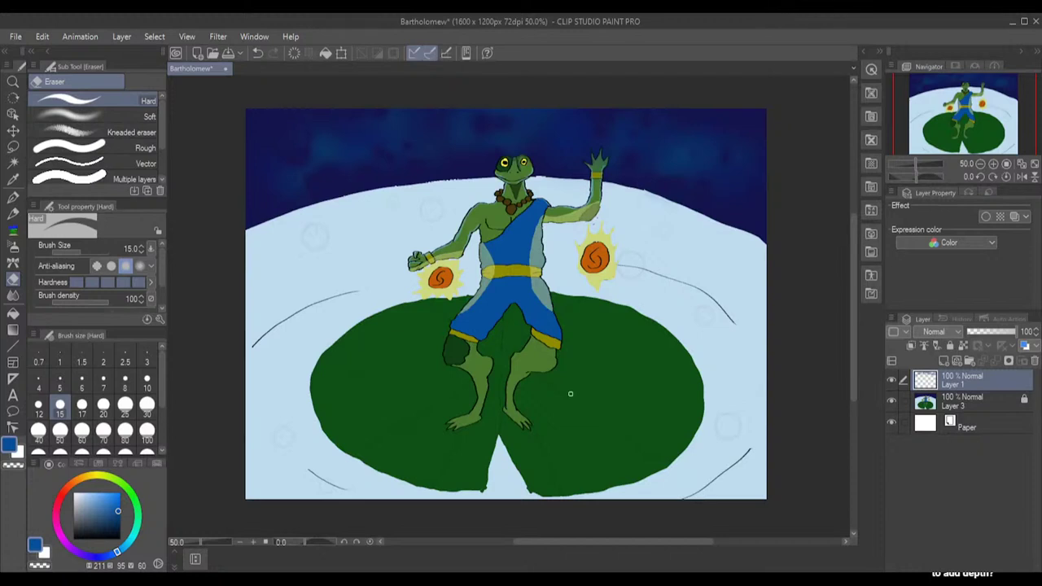
scroll(574, 384, up, 1)
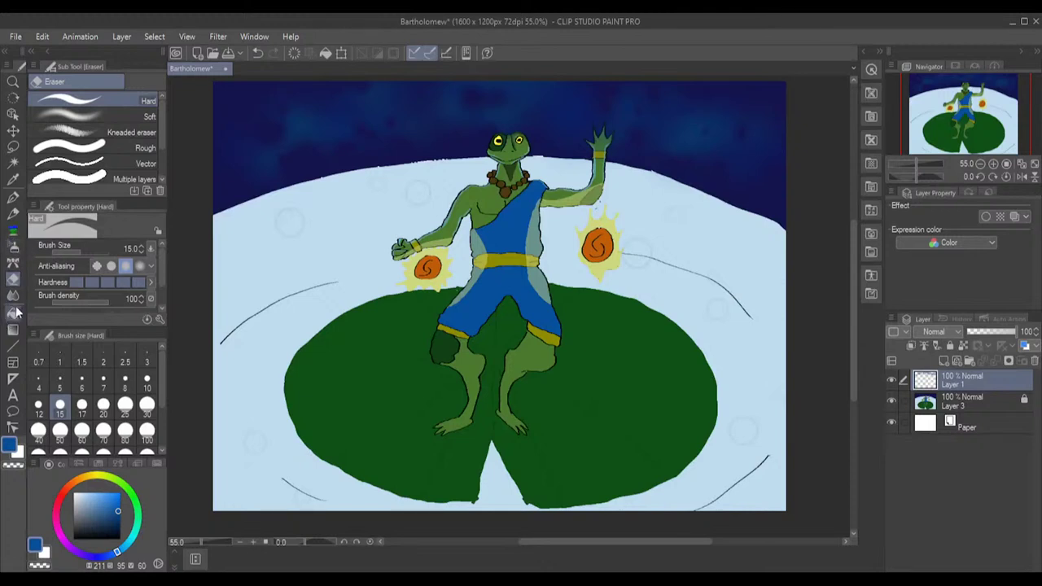
- Stamp faint black circles over the pale background with the Effect "soft" circle decoration brush, reducing its size to 70
click(13, 264)
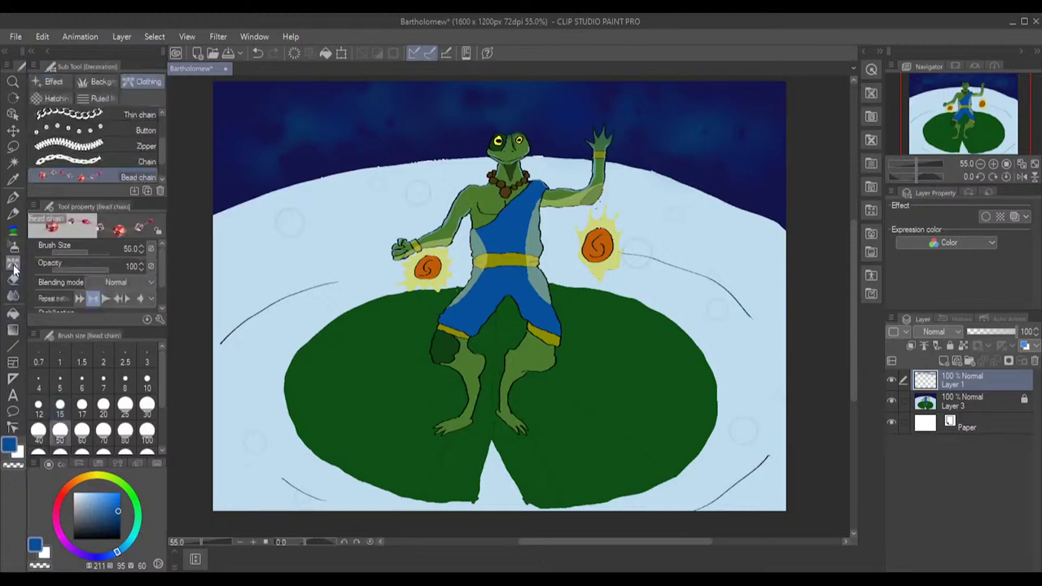
click(101, 82)
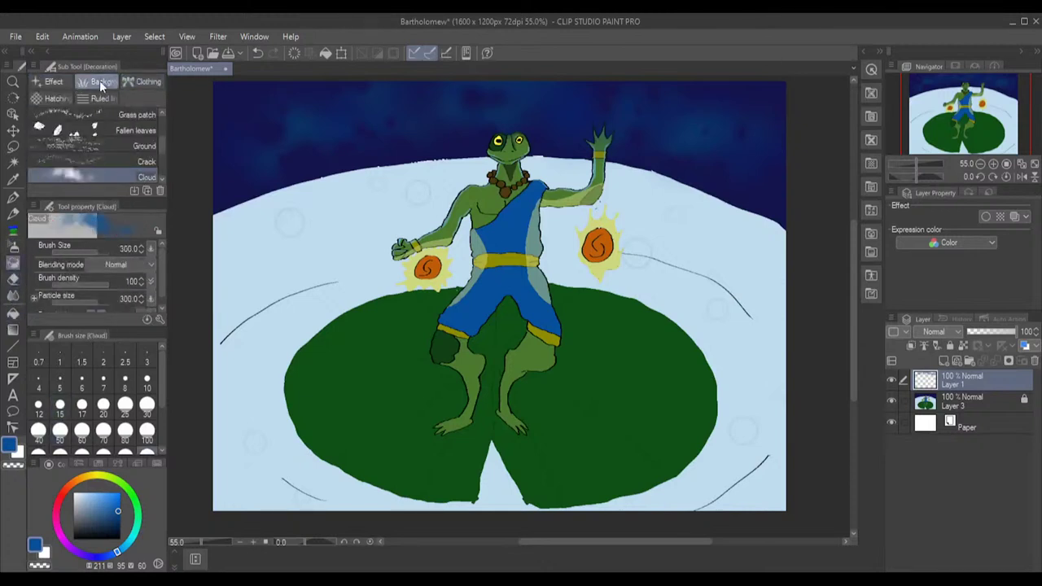
click(49, 82)
scroll(109, 131, down, 2)
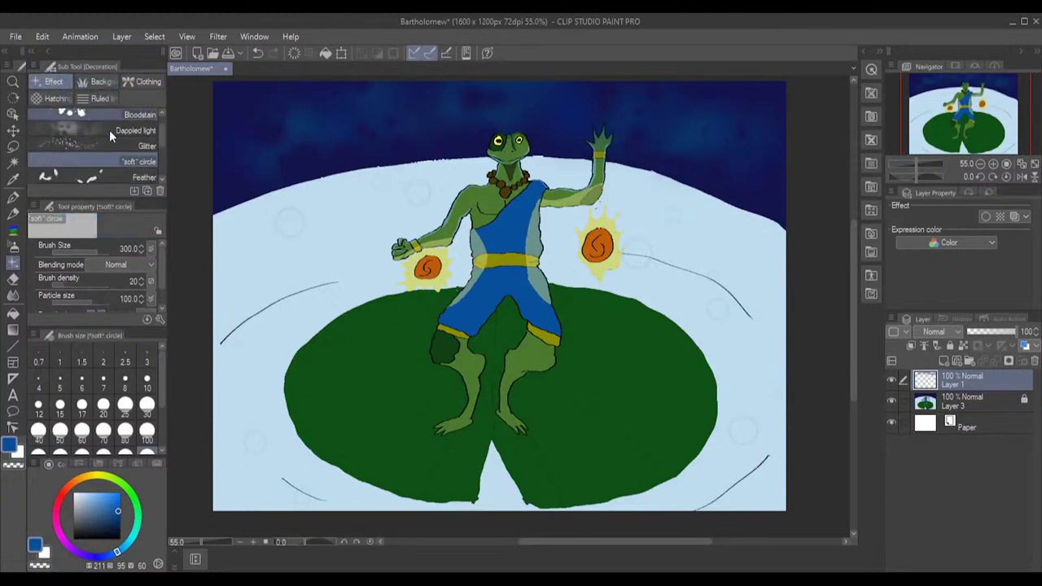
scroll(110, 130, down, 3)
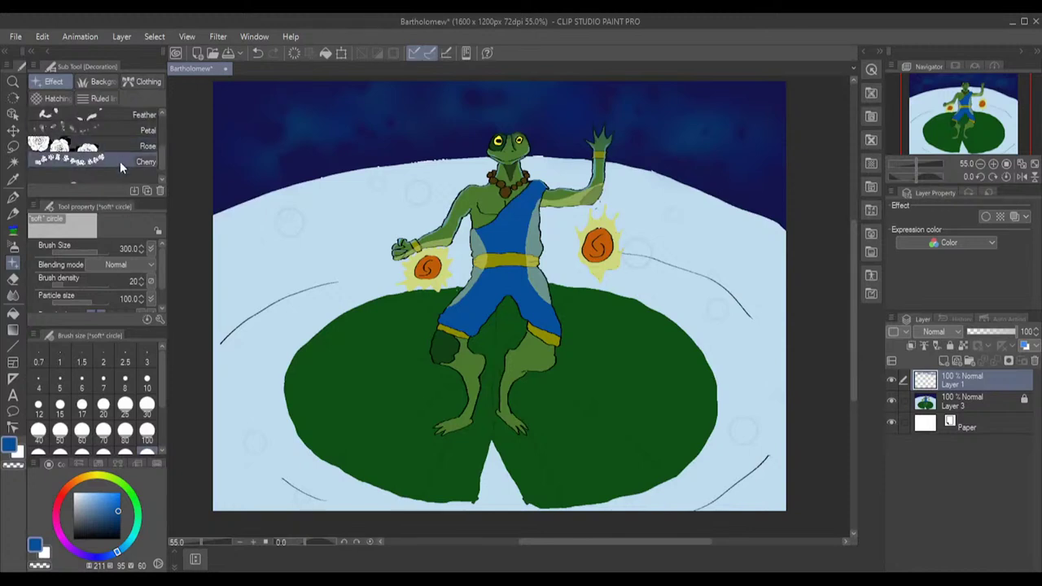
scroll(119, 161, down, 1)
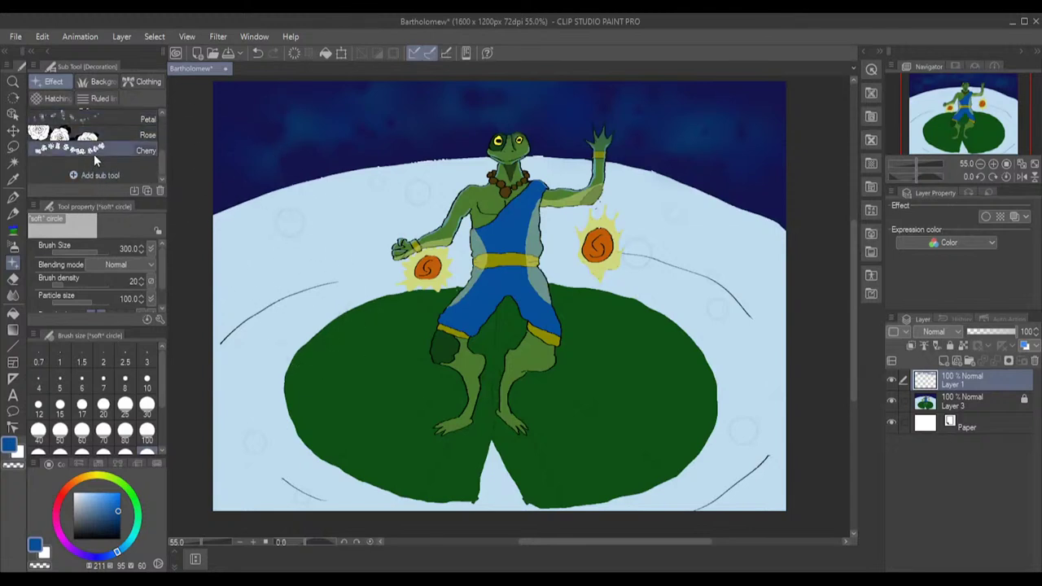
scroll(94, 154, up, 3)
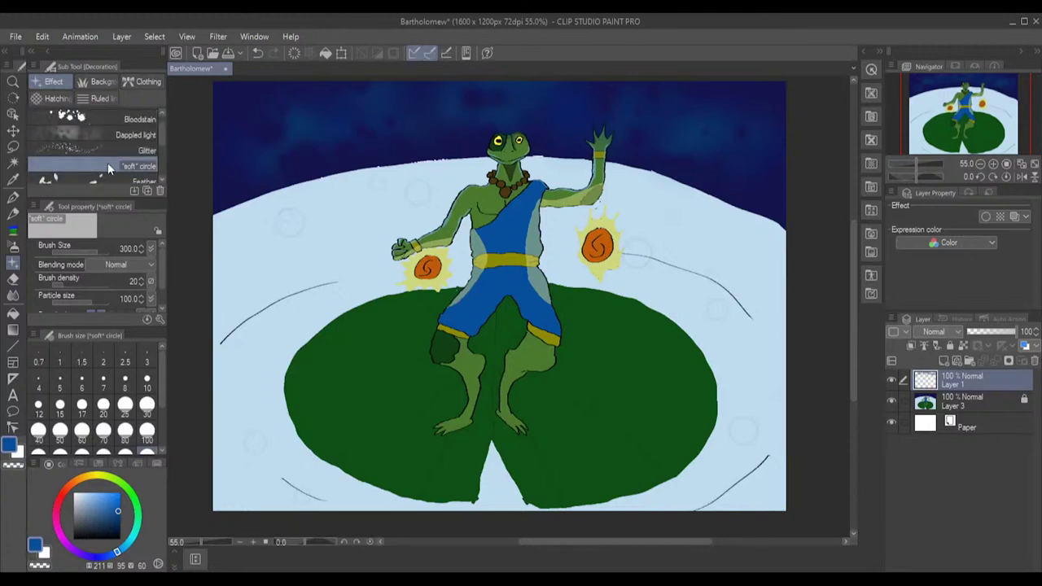
scroll(101, 162, up, 1)
alt+click(303, 232)
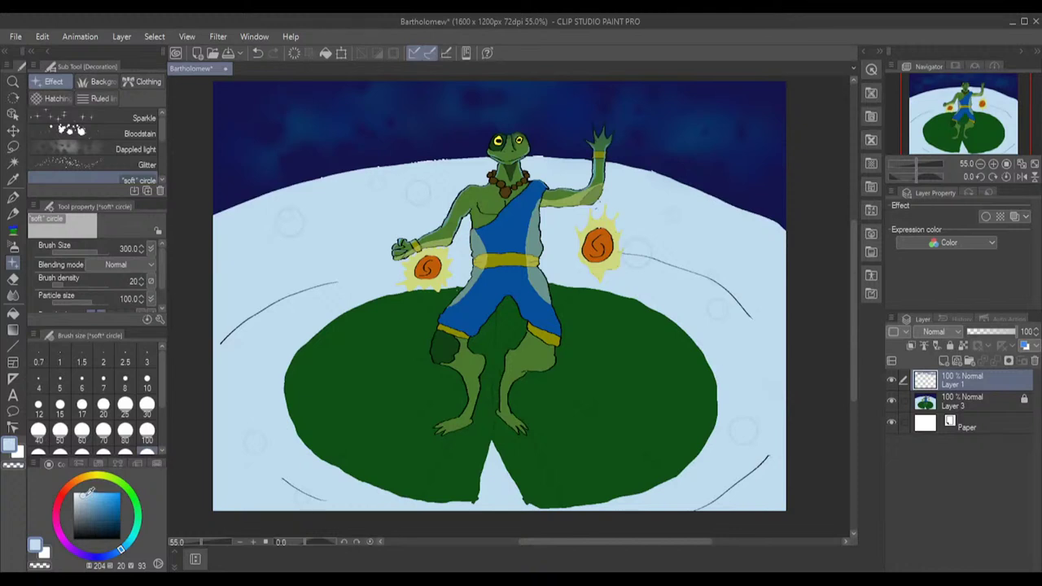
click(84, 539)
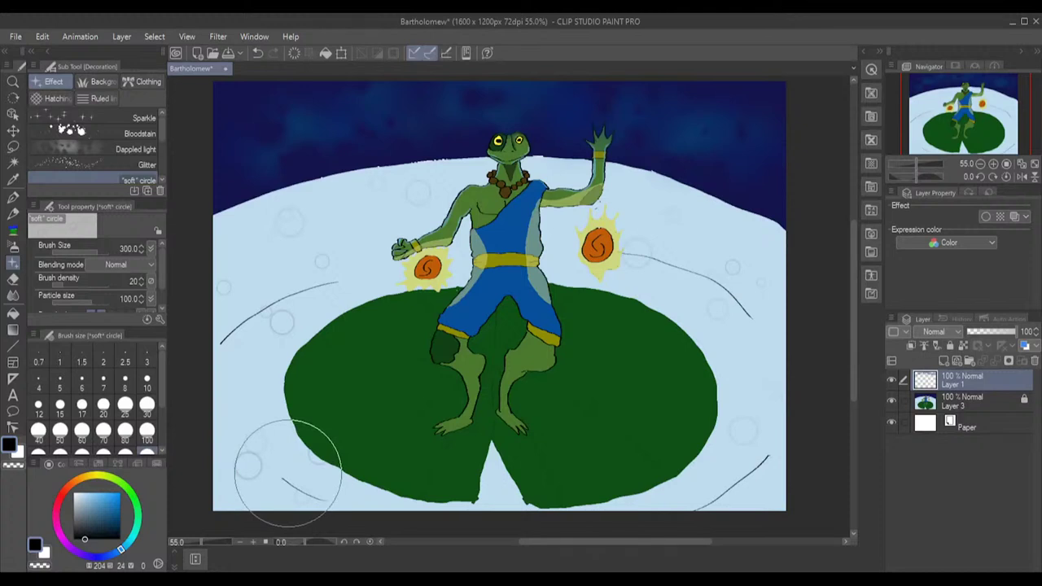
click(104, 429)
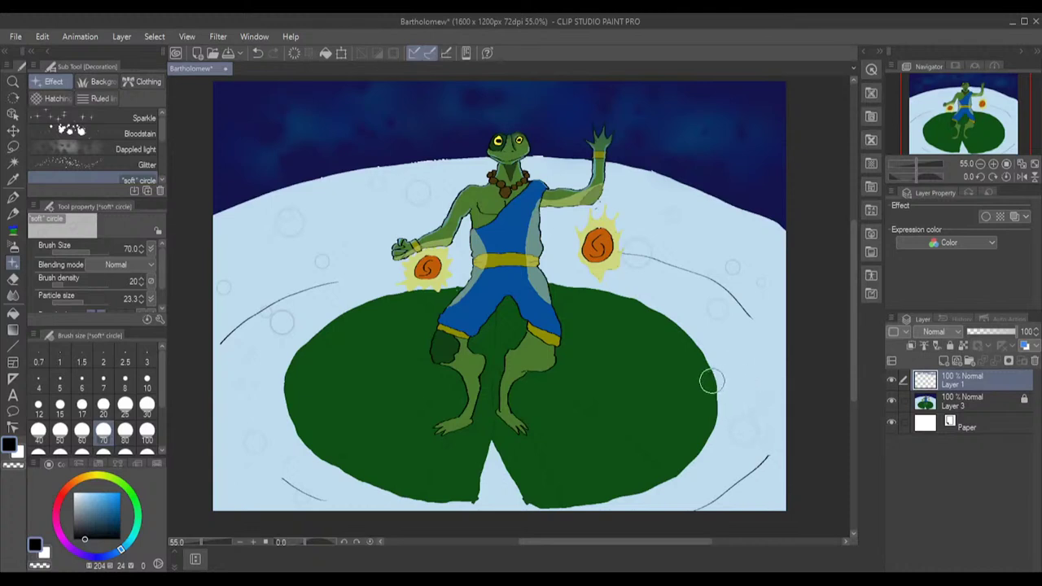
- Try a size 200 Dappled light glow over the frog's clothing in yellow-green sampled from the fireball's aura, and undo it
click(136, 152)
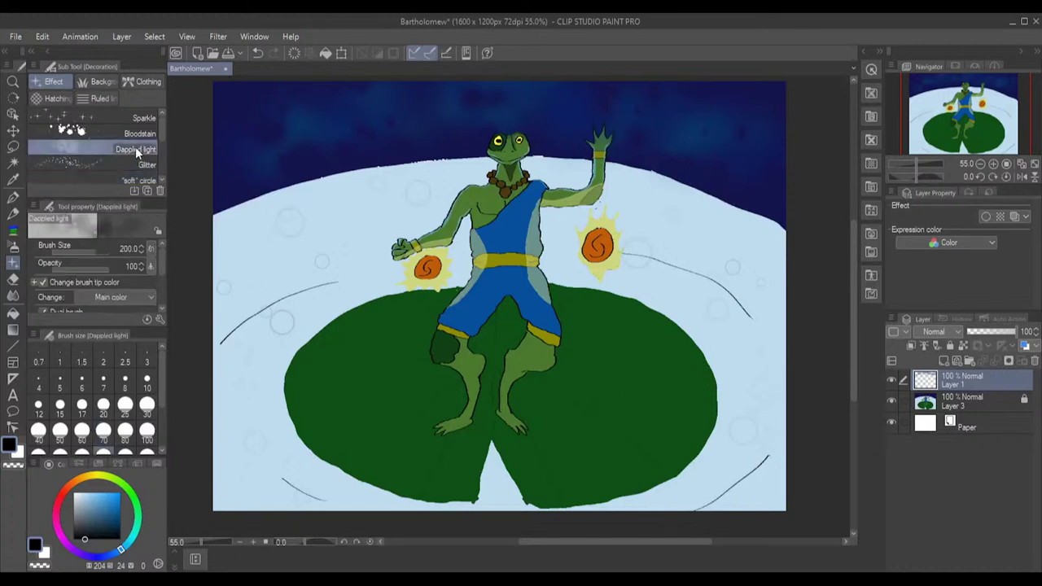
alt+click(533, 260)
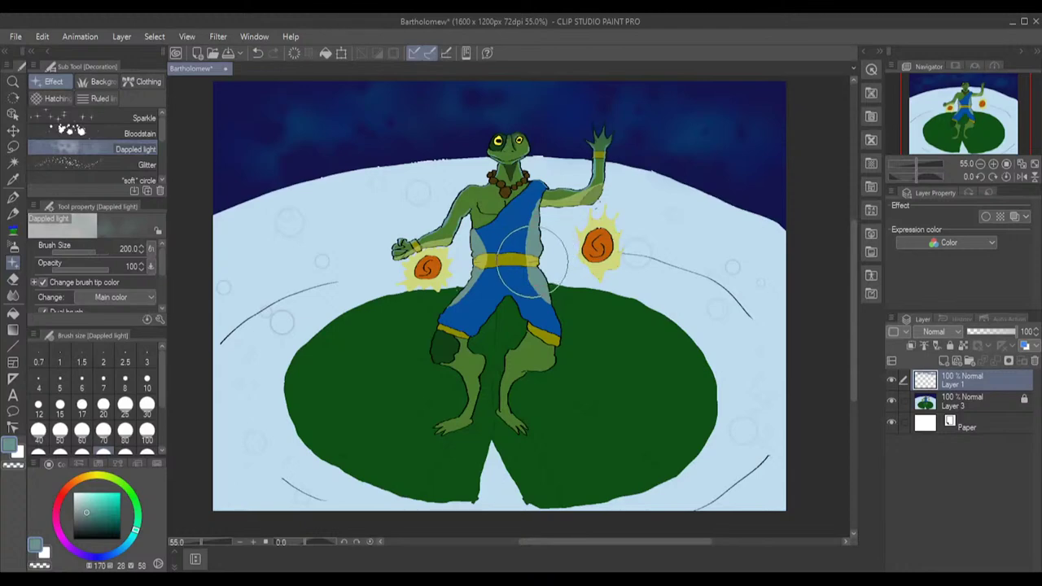
scroll(533, 261, up, 4)
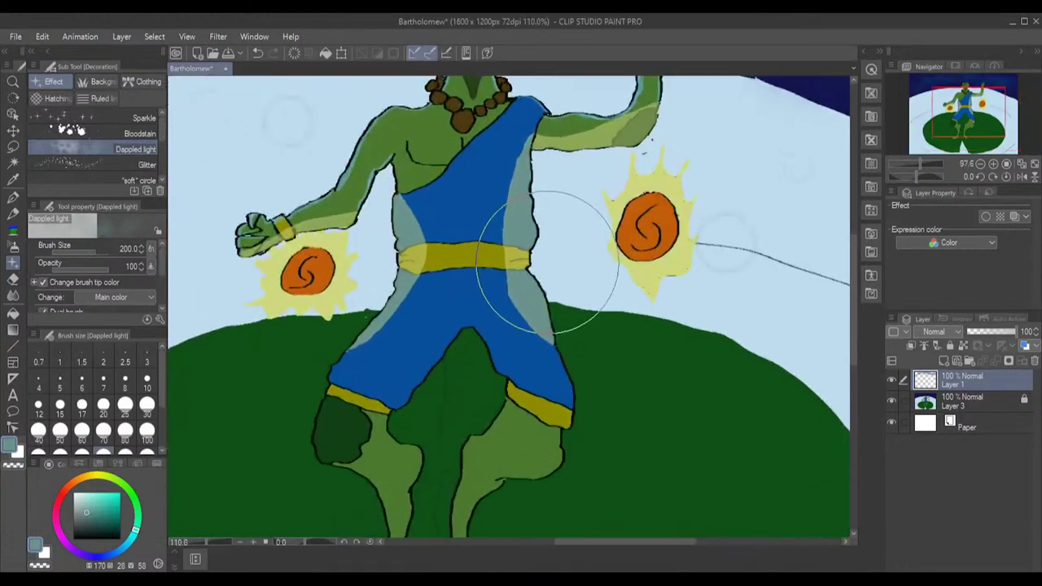
alt+click(637, 268)
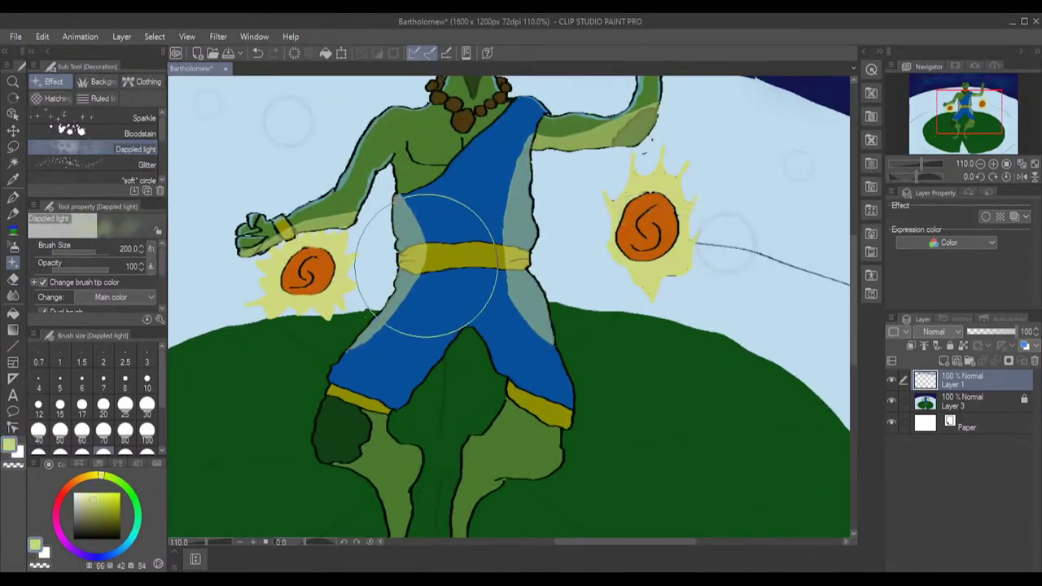
mouse_move(425, 269)
mouse_down()
mouse_move(468, 309)
mouse_move(442, 197)
mouse_up()
scroll(523, 290, down, 2)
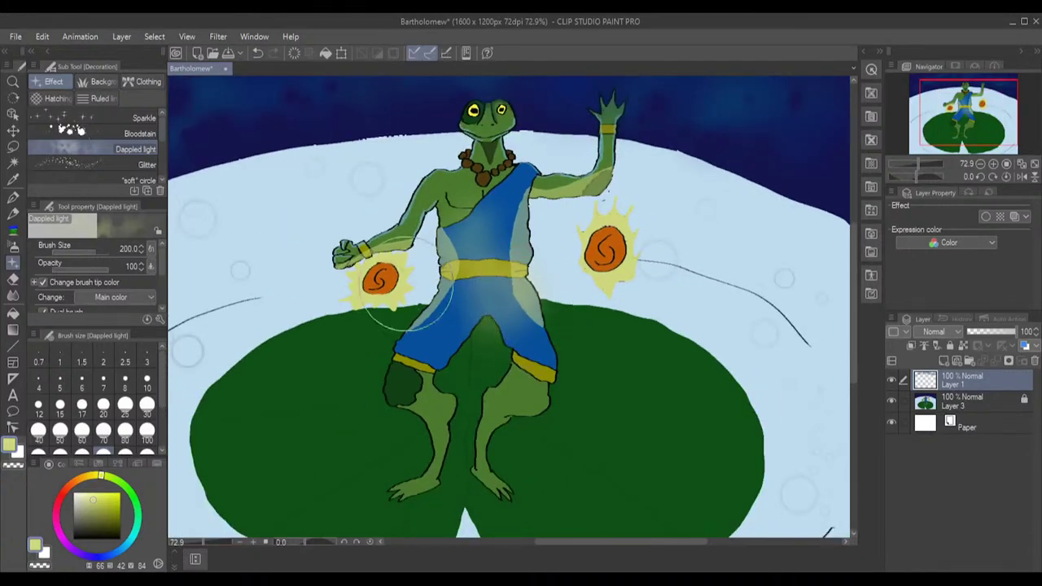
key(ctrl+z)
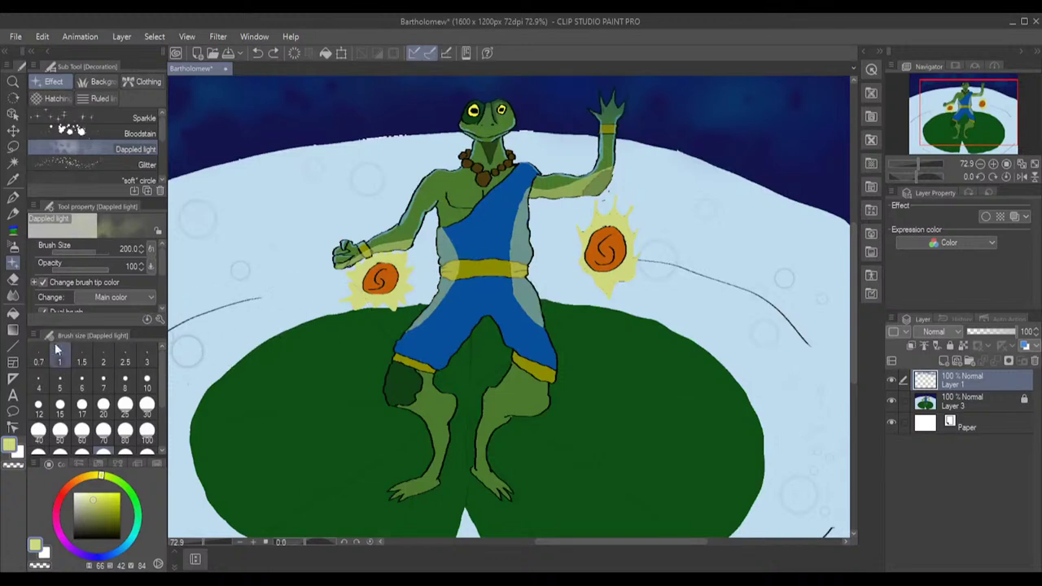
- Try size 15 Dappled light strokes on the tunic's highlights, the raised arm and the auras around both fireballs
click(59, 405)
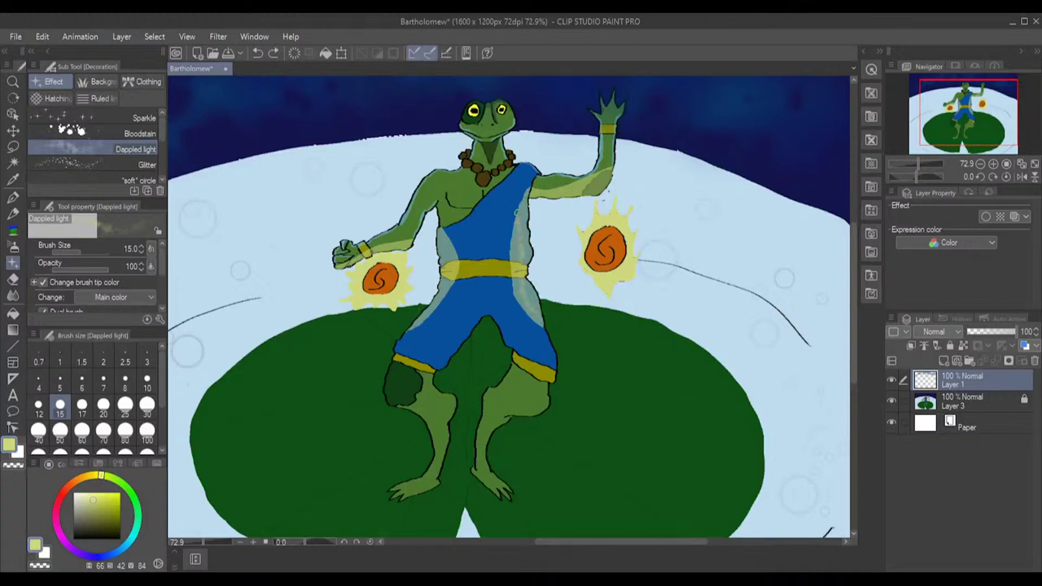
drag(549, 189, 607, 174)
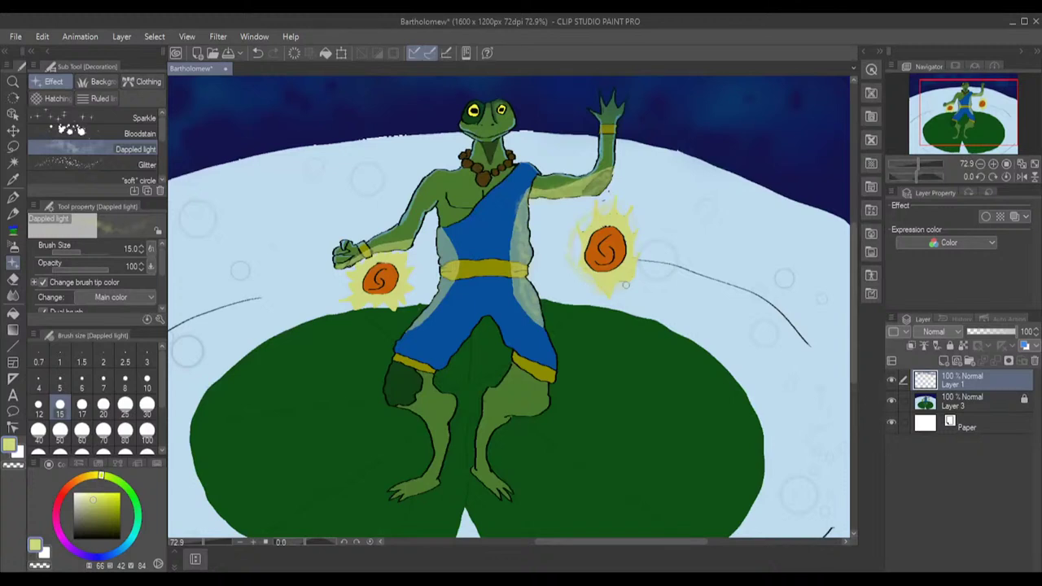
key(ctrl+z)
click(583, 230)
mouse_move(345, 291)
mouse_down()
mouse_move(363, 315)
mouse_move(403, 317)
mouse_move(416, 293)
mouse_move(406, 311)
mouse_move(366, 317)
mouse_move(386, 314)
mouse_up()
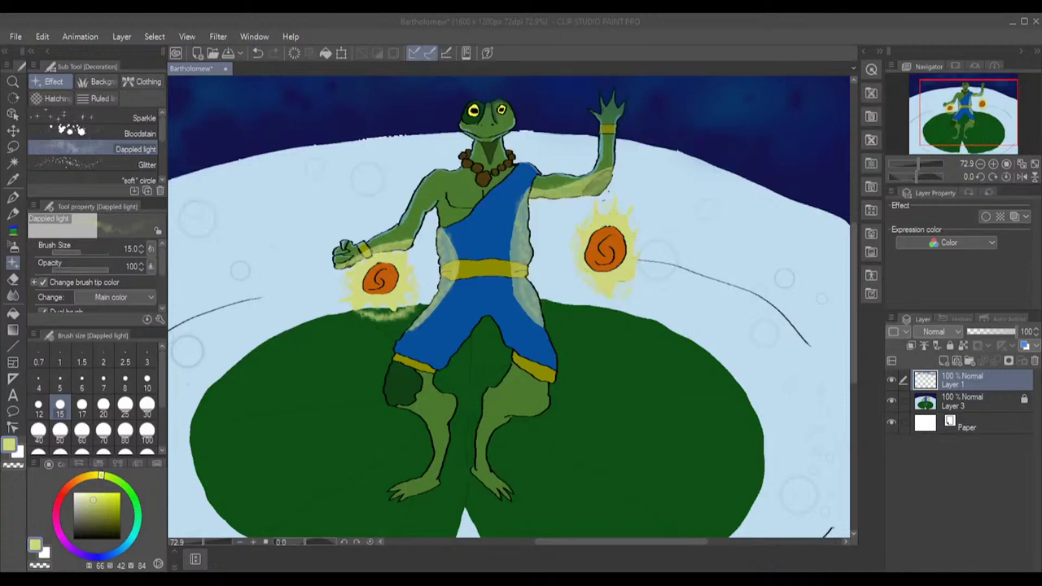
key(alt+Tab)
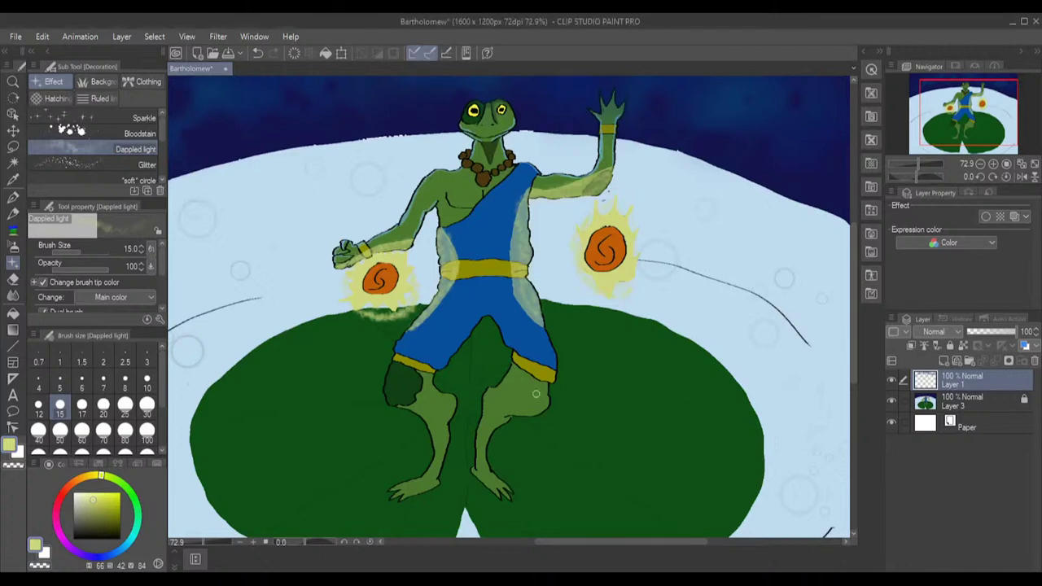
- Undo the Dappled light strokes on the fireball auras, raised arm and tunic highlights
key(ctrl+z)
key(ctrl+z)
key(ctrl+z)
key(ctrl+z)
key(ctrl+z)
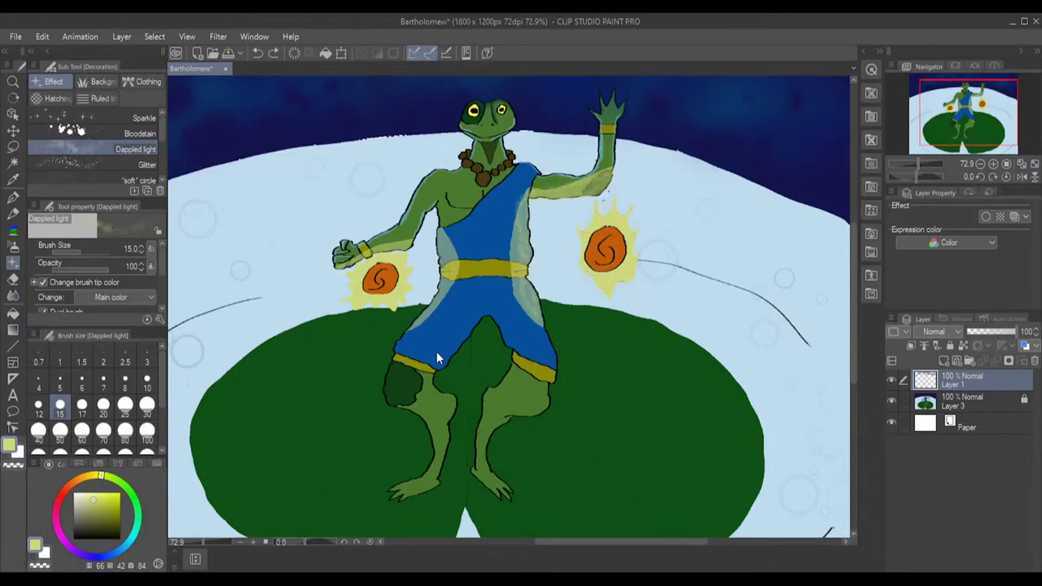
key(ctrl+z)
key(ctrl+z)
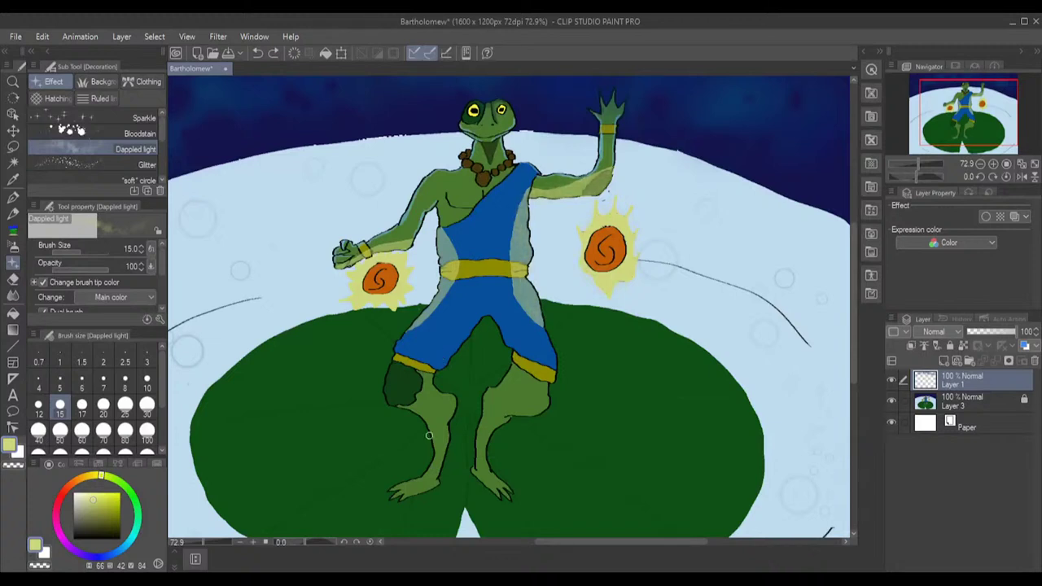
- Set up Qamala's Graphic Marker at size 7 with a near-black green derived from the lily pad's sampled color
alt+click(466, 389)
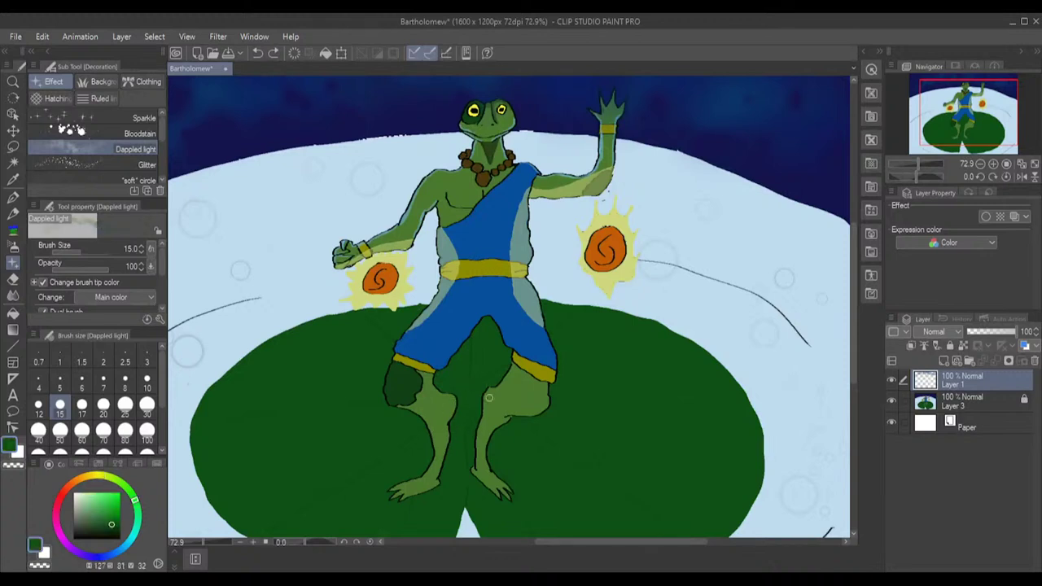
click(114, 528)
click(113, 534)
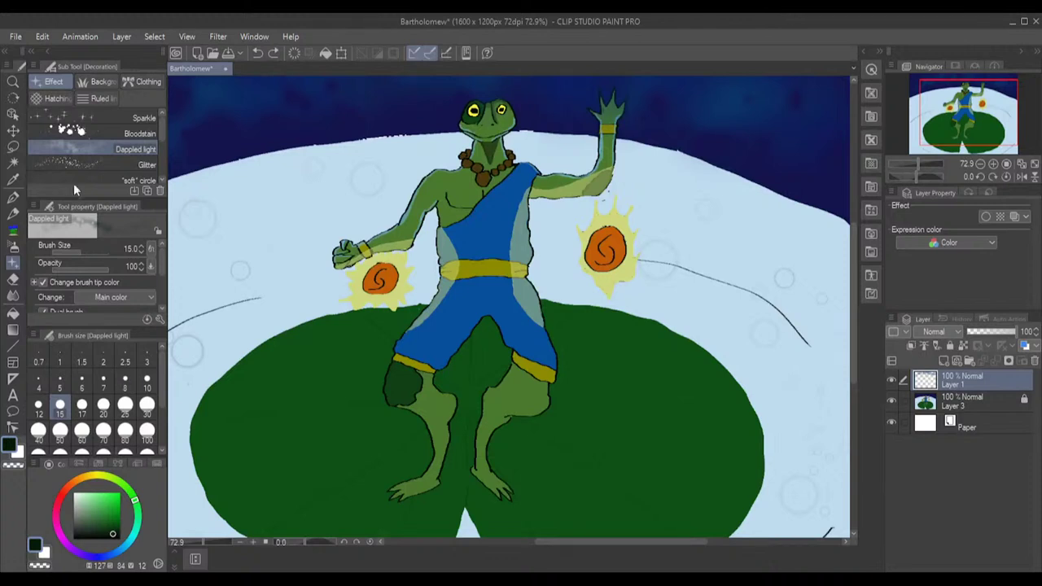
click(13, 229)
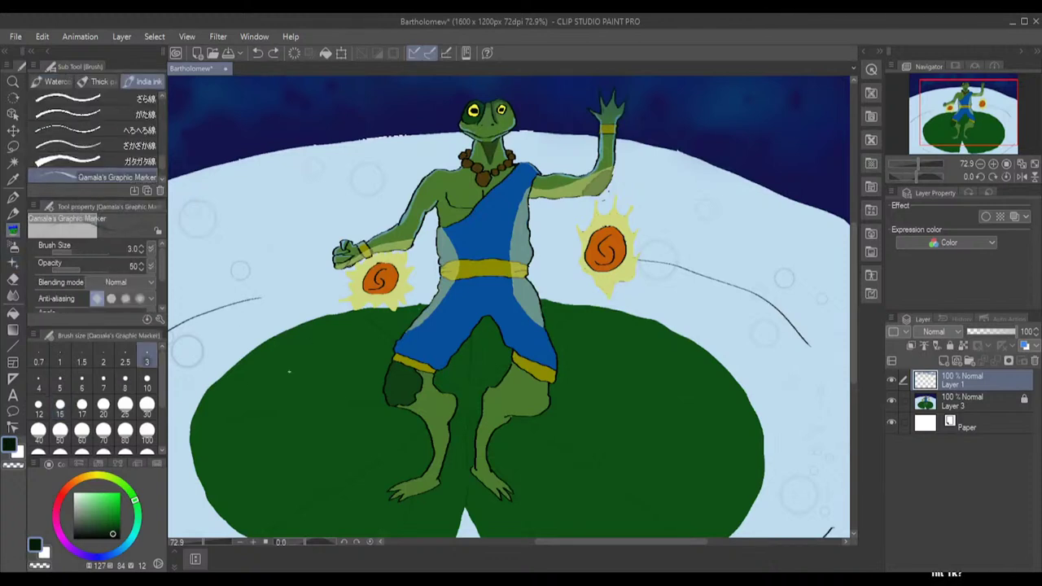
scroll(289, 370, up, 1)
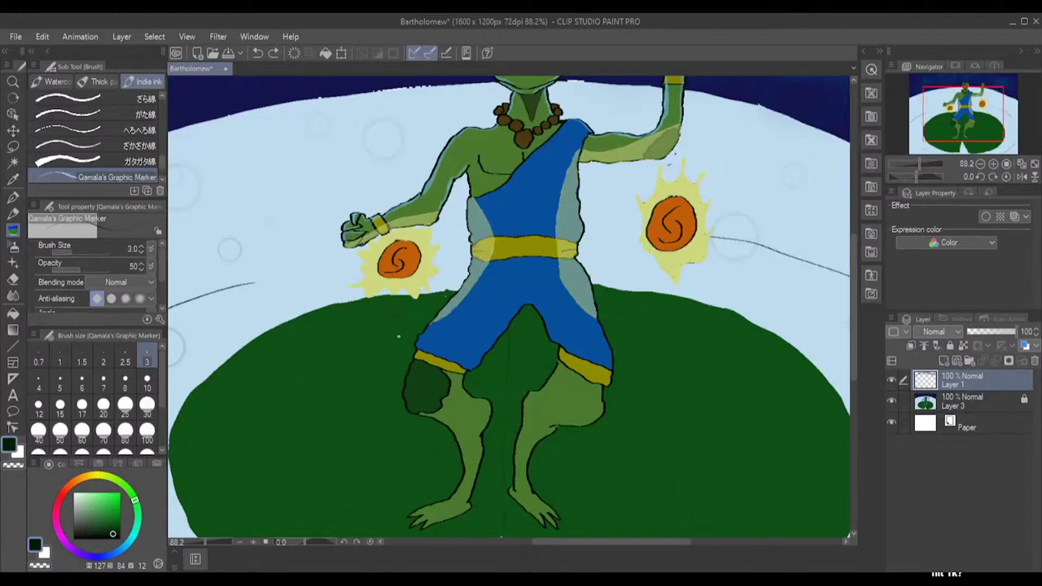
click(60, 382)
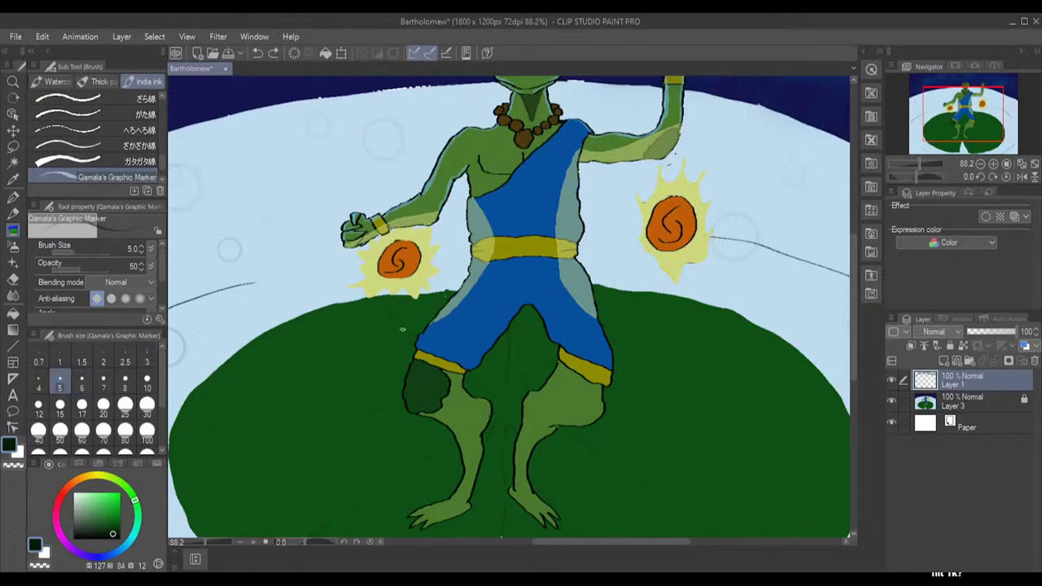
click(82, 388)
click(103, 382)
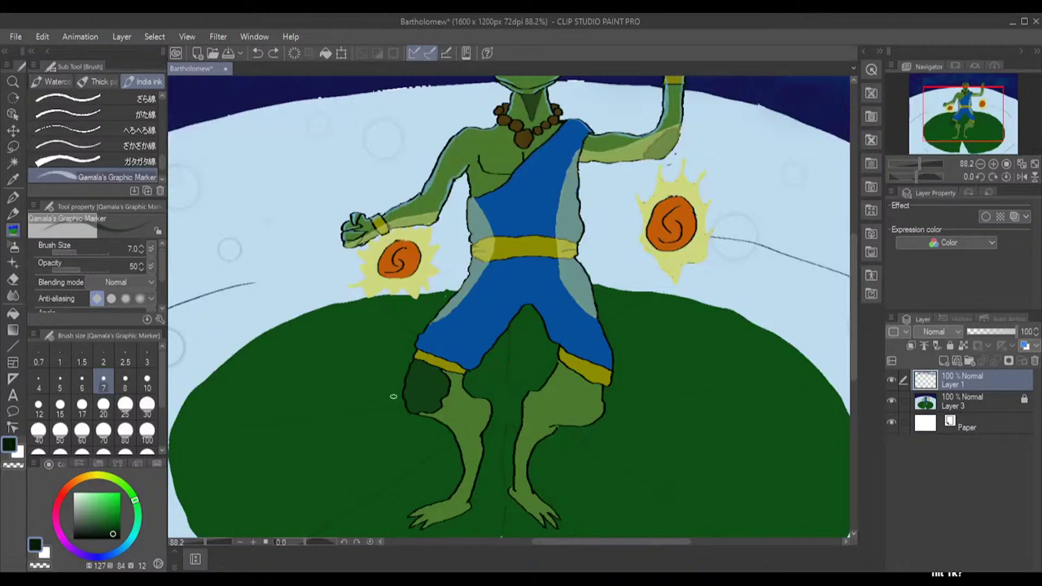
- Outline the frog's cast shadow on the lily pad with strokes beside both lower legs and up to the pad's far edge
click(440, 499)
drag(439, 493, 429, 420)
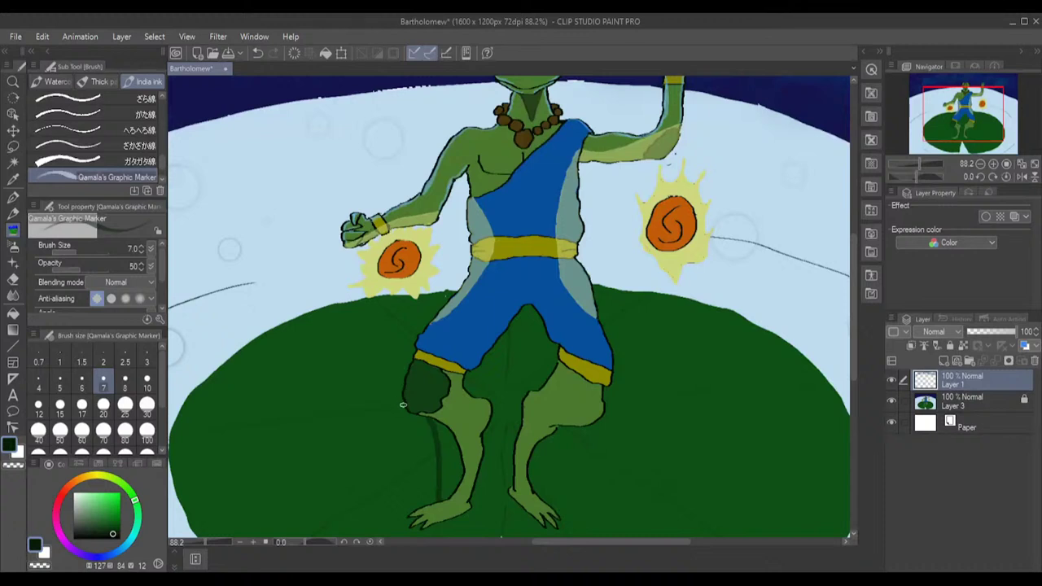
drag(401, 400, 386, 302)
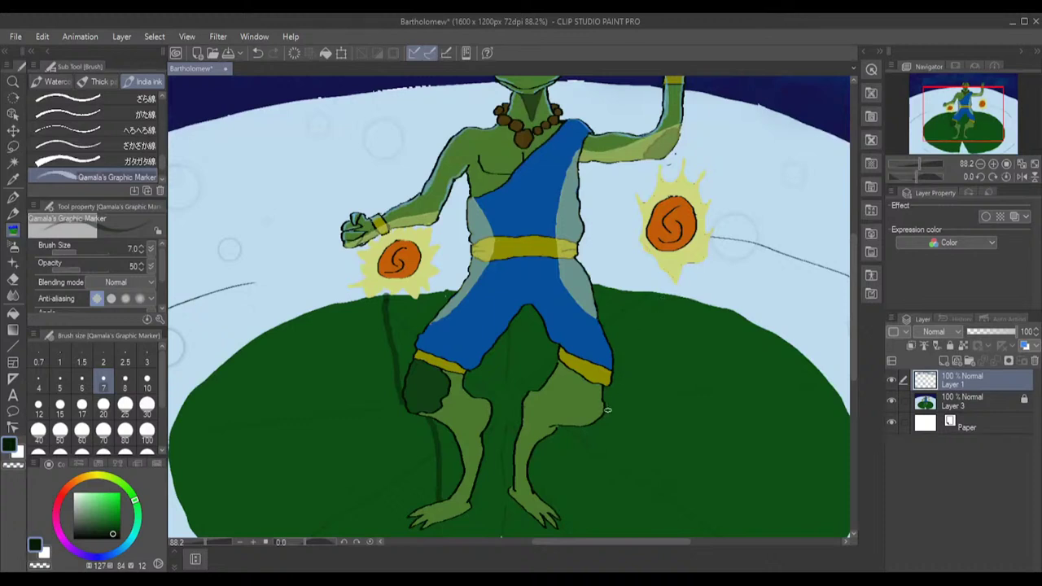
drag(607, 409, 665, 302)
drag(544, 487, 579, 429)
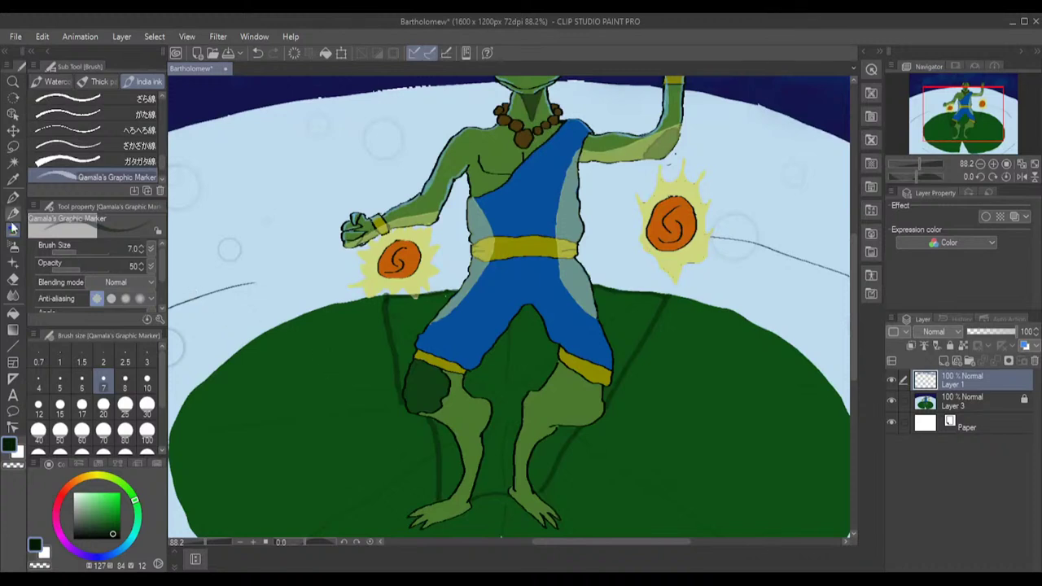
- Lasso the area between the left shadow outline and the shorts and fill it with the dark green
click(13, 130)
click(14, 147)
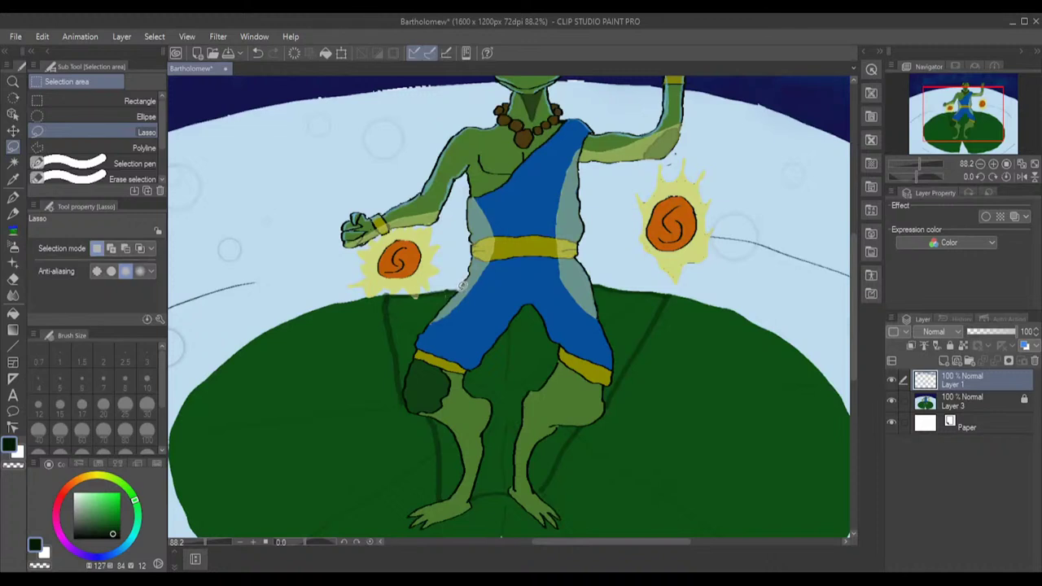
mouse_move(463, 287)
mouse_down()
mouse_move(387, 300)
mouse_move(406, 401)
mouse_move(429, 324)
mouse_up()
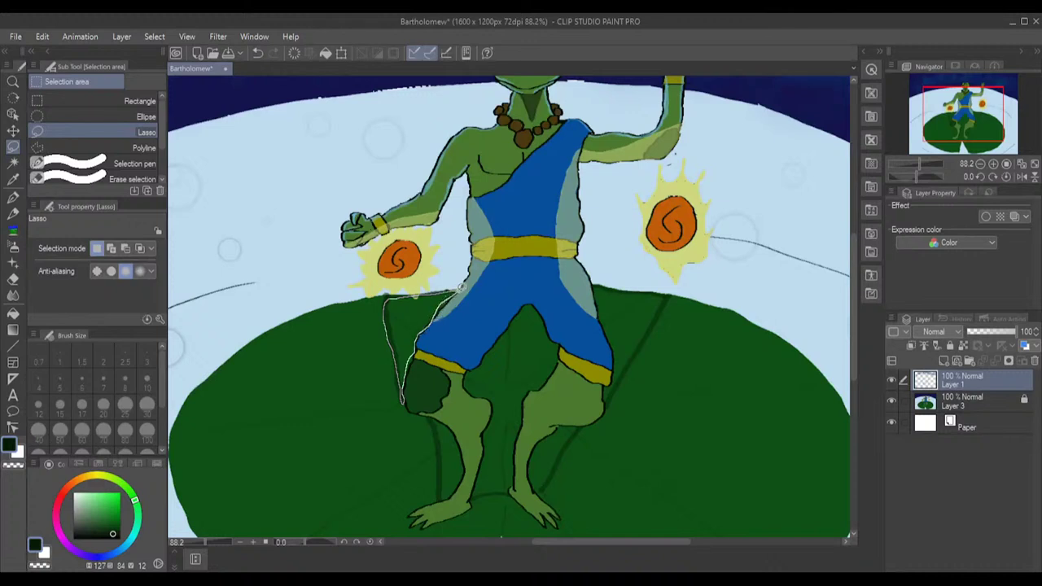
drag(462, 287, 457, 289)
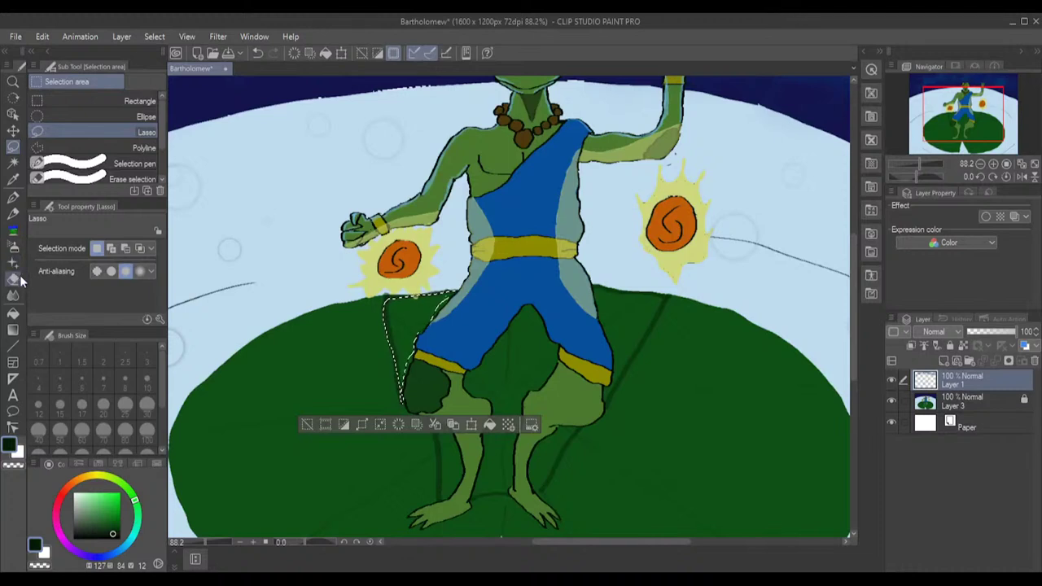
click(14, 313)
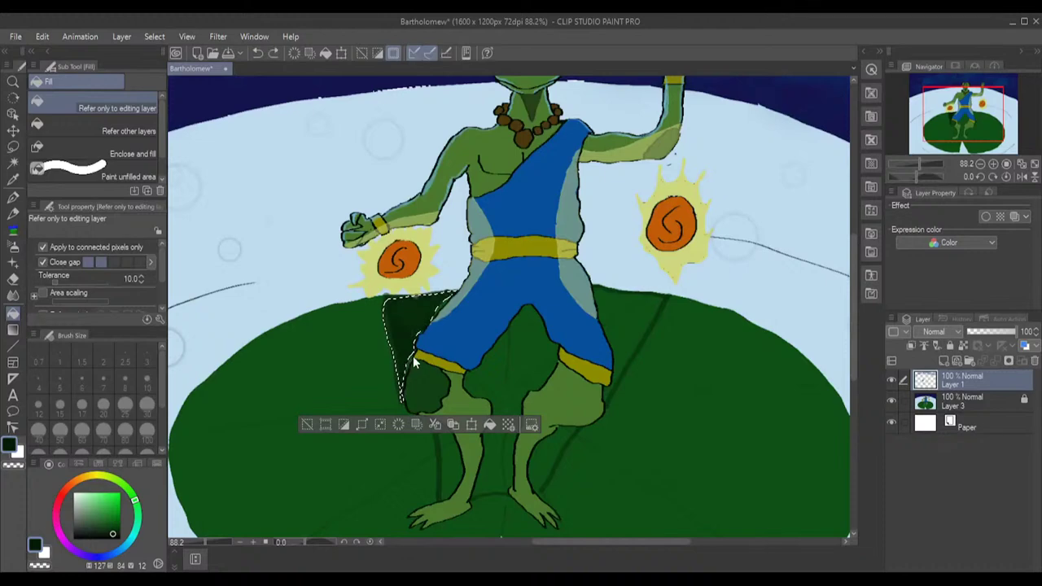
scroll(422, 322, up, 4)
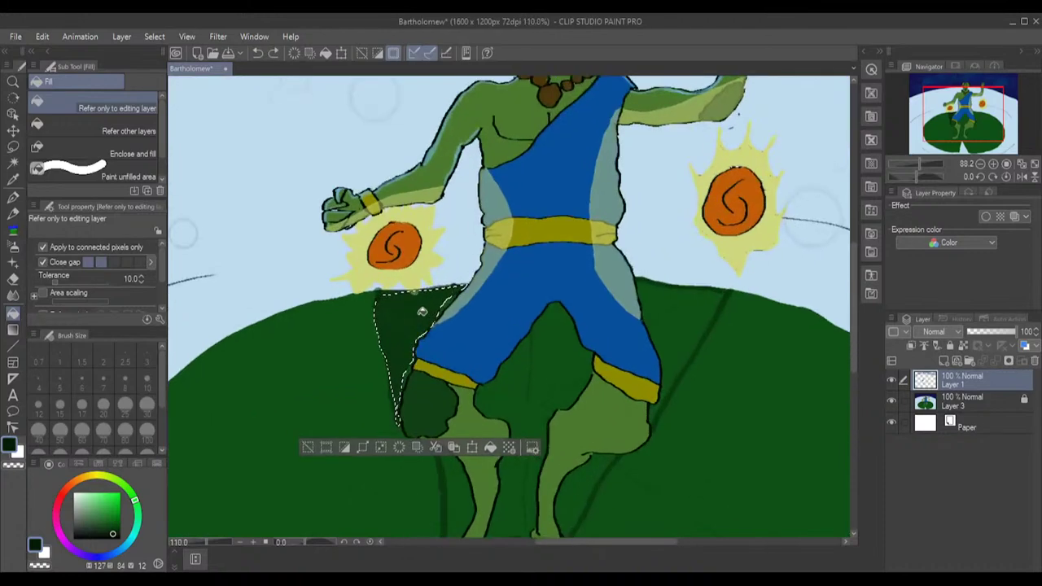
click(396, 326)
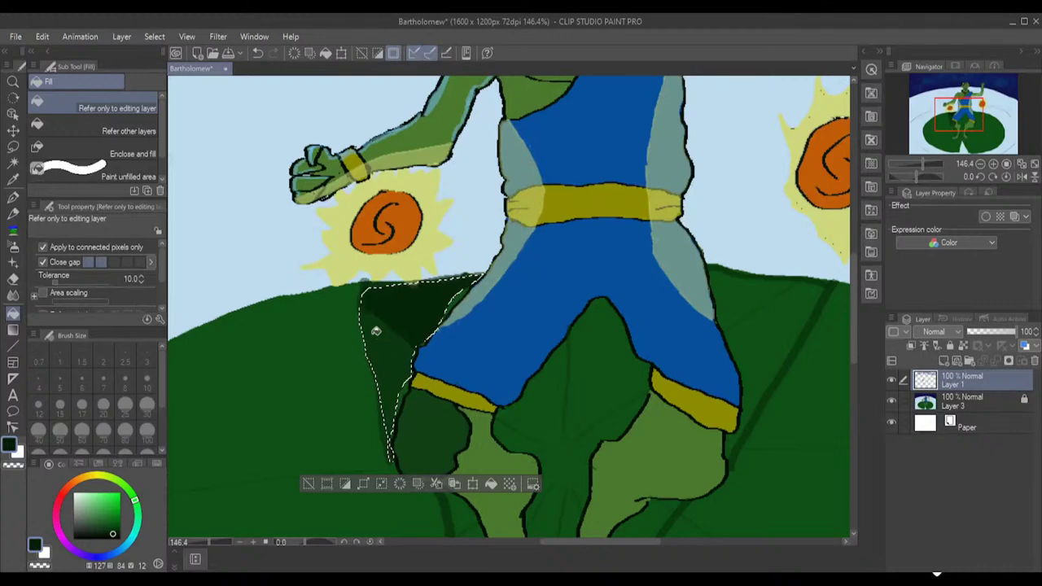
click(386, 324)
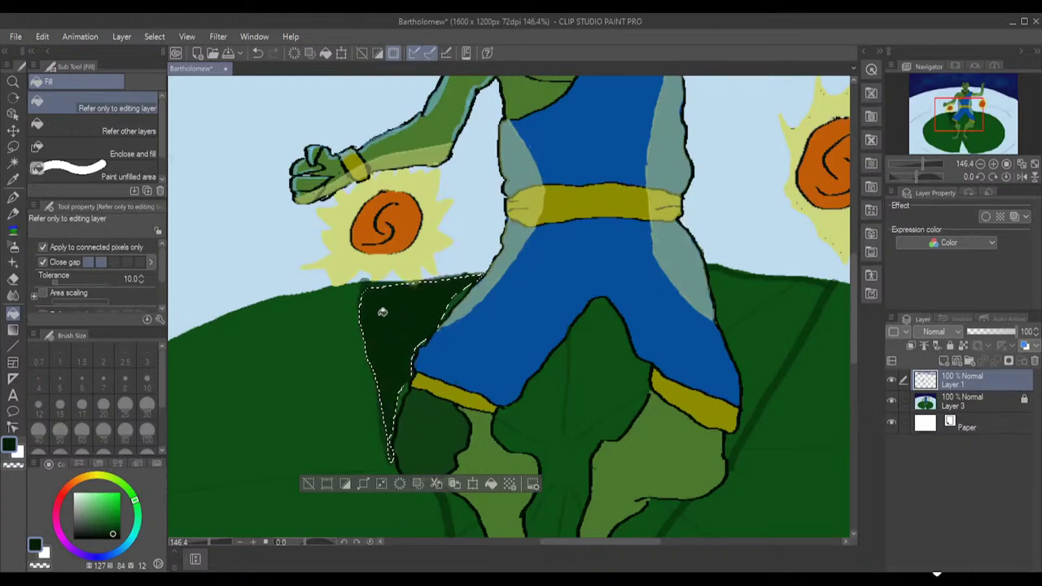
- Compare the filled shadow area close up with and without the last fill by undoing and redoing it
scroll(382, 312, up, 5)
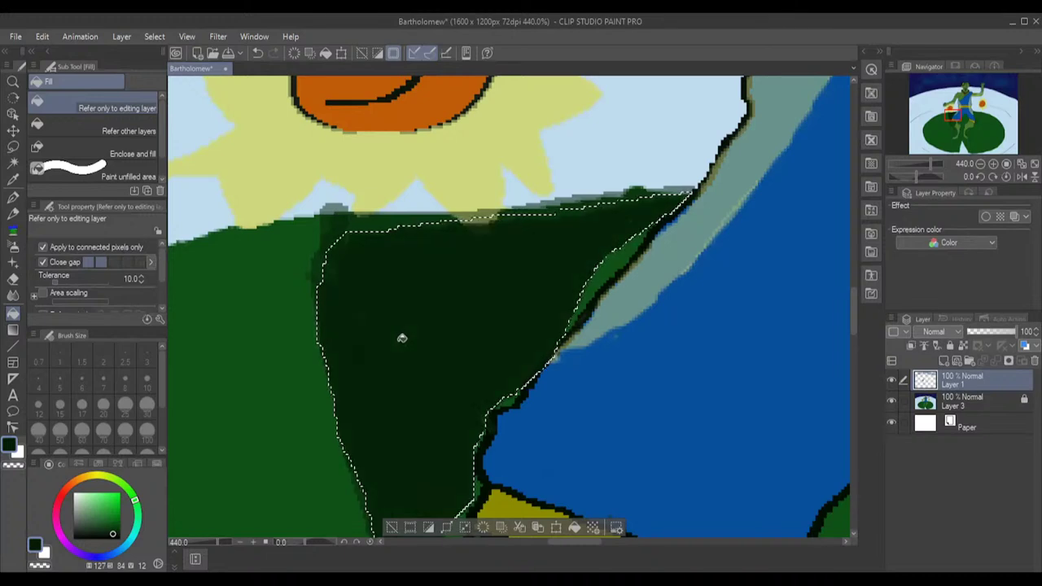
key(ctrl+z)
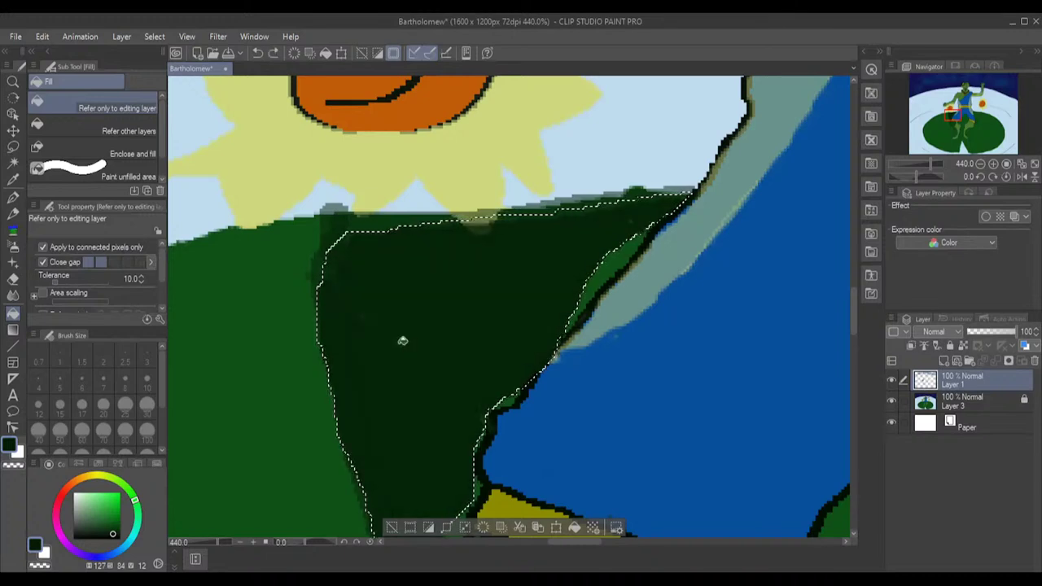
key(ctrl+y)
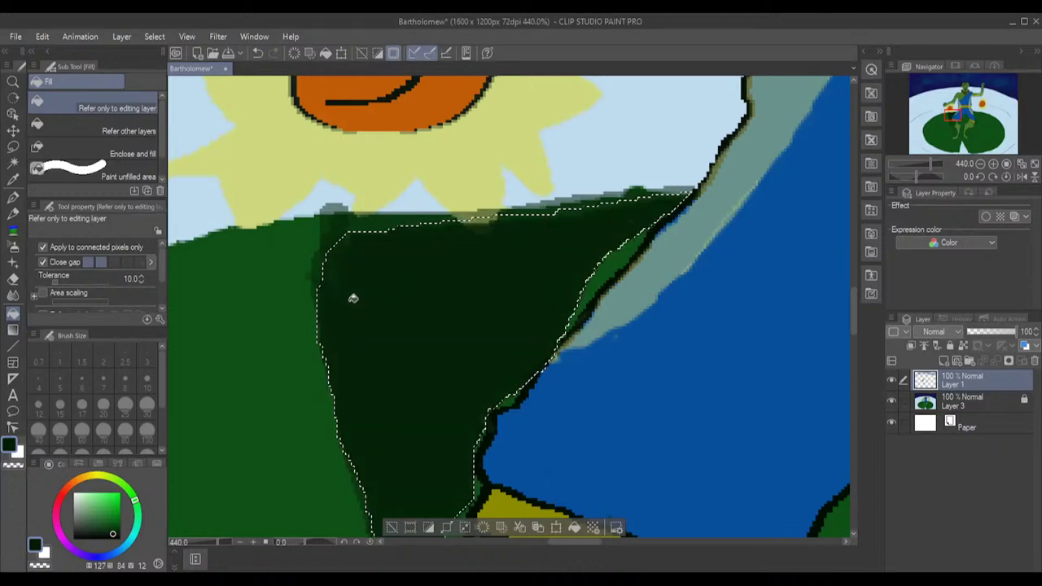
key(ctrl+z)
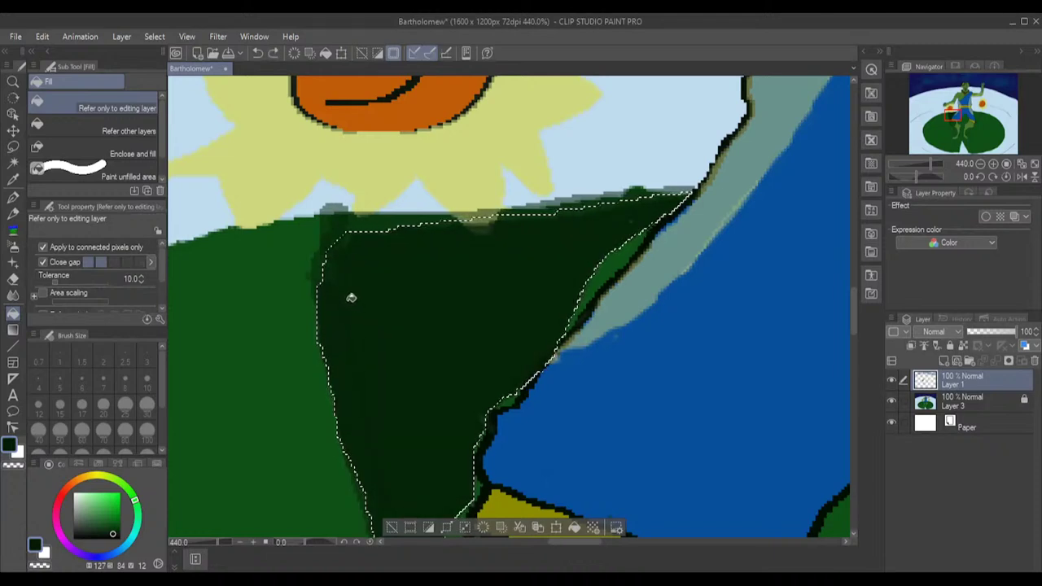
key(ctrl+y)
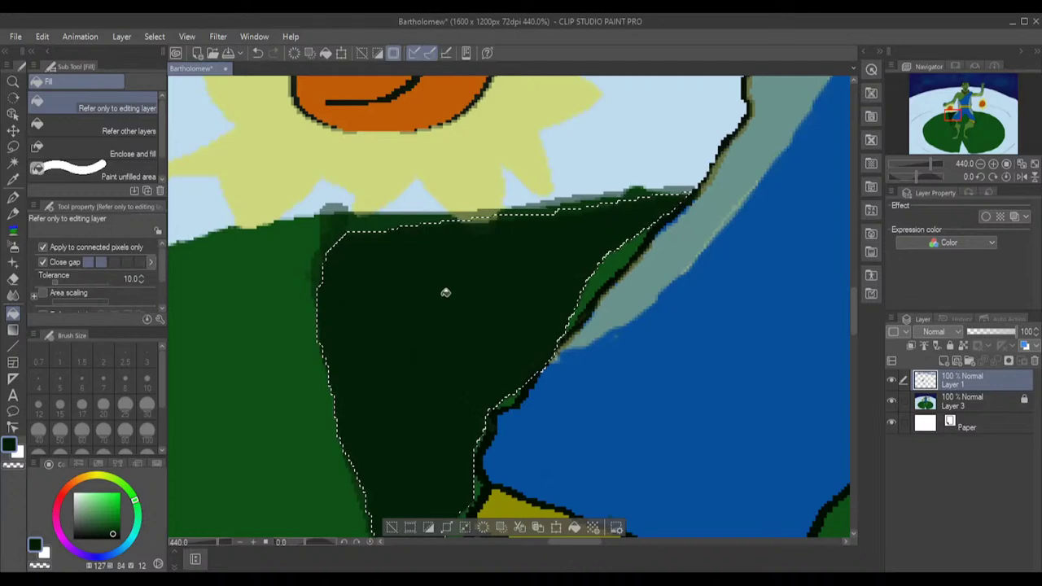
- Sample the shadow's green, deselect, and touch up the shadow's upper edge and the gap along the shorts with the marker at size 5
scroll(445, 292, down, 4)
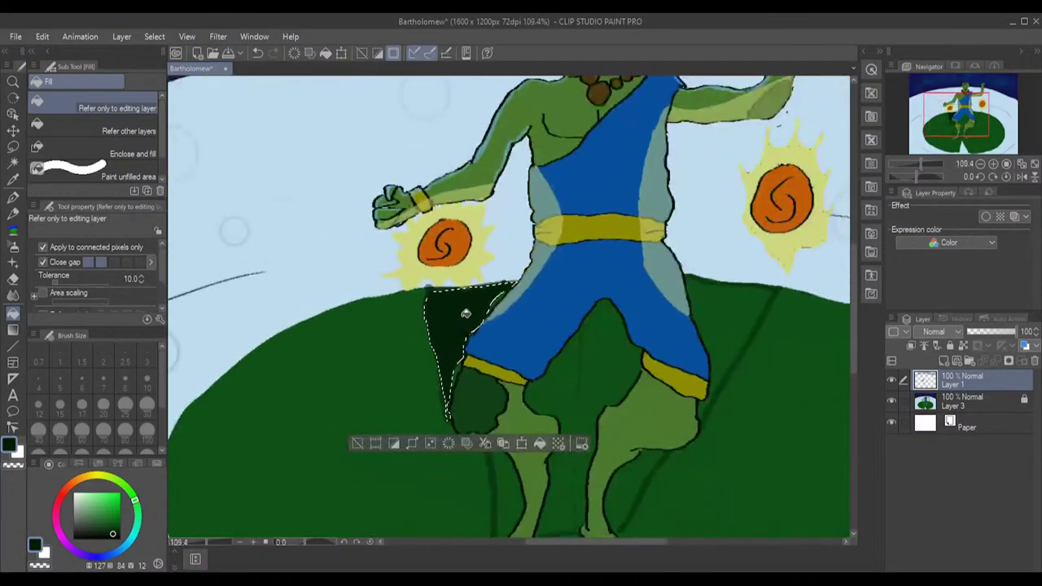
alt+click(460, 309)
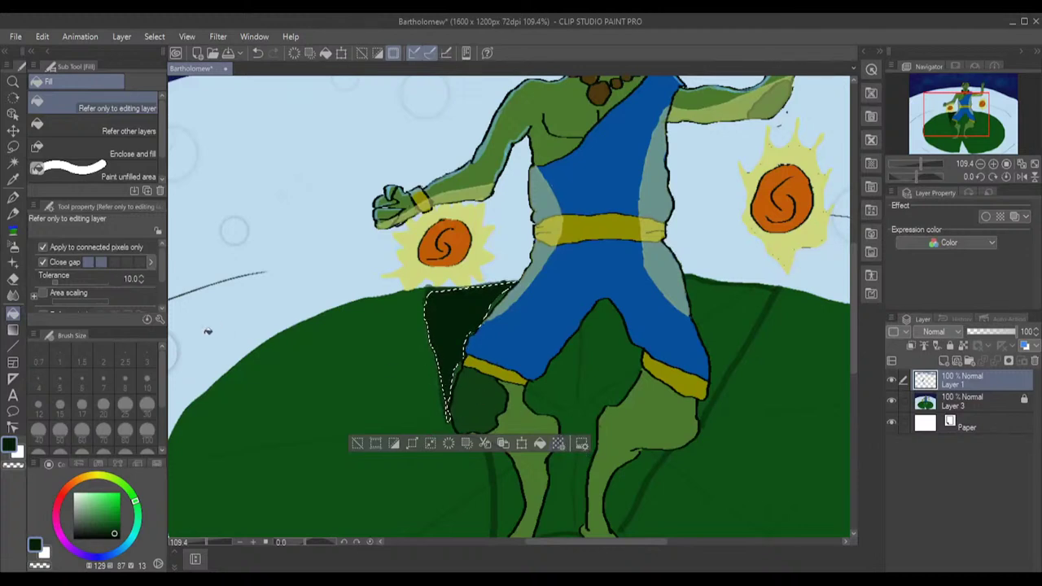
click(12, 146)
key(ctrl+d)
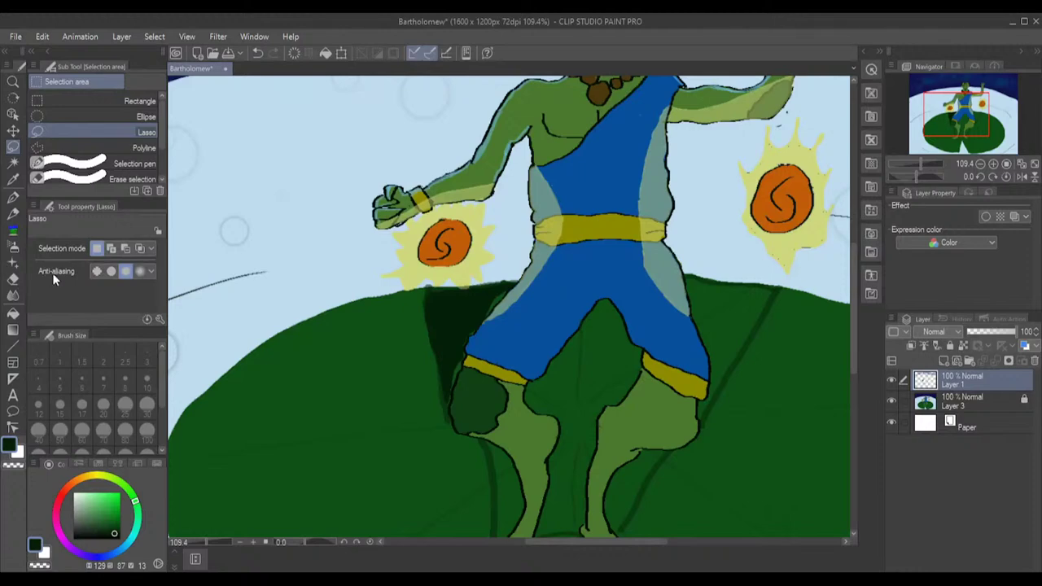
click(13, 229)
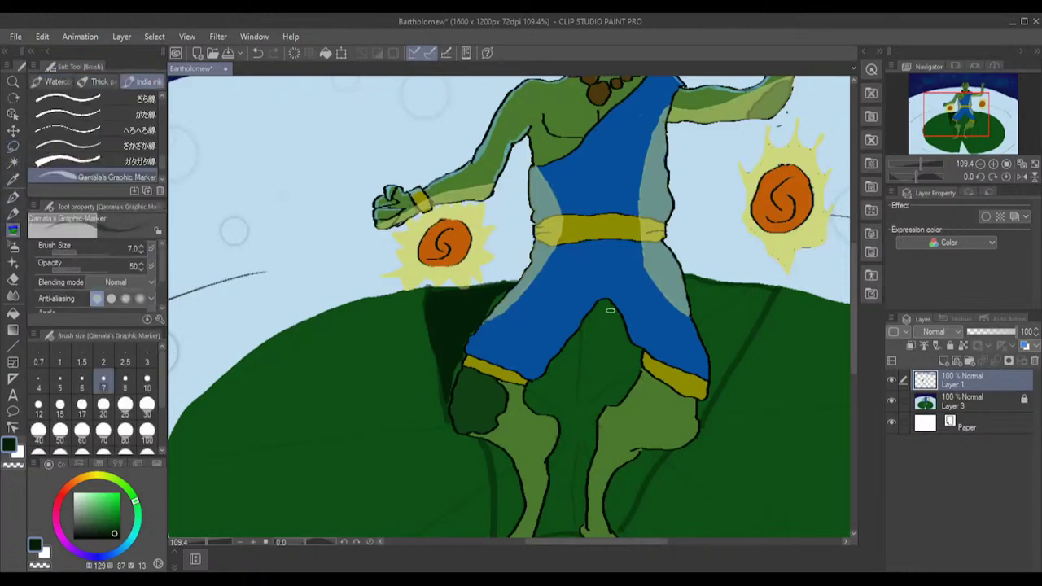
scroll(512, 308, up, 5)
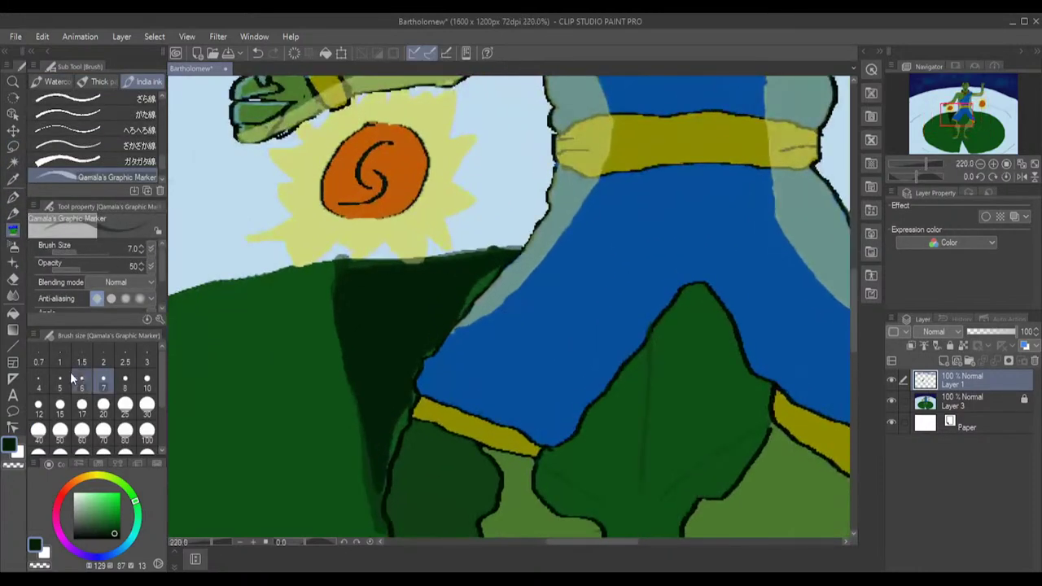
click(60, 380)
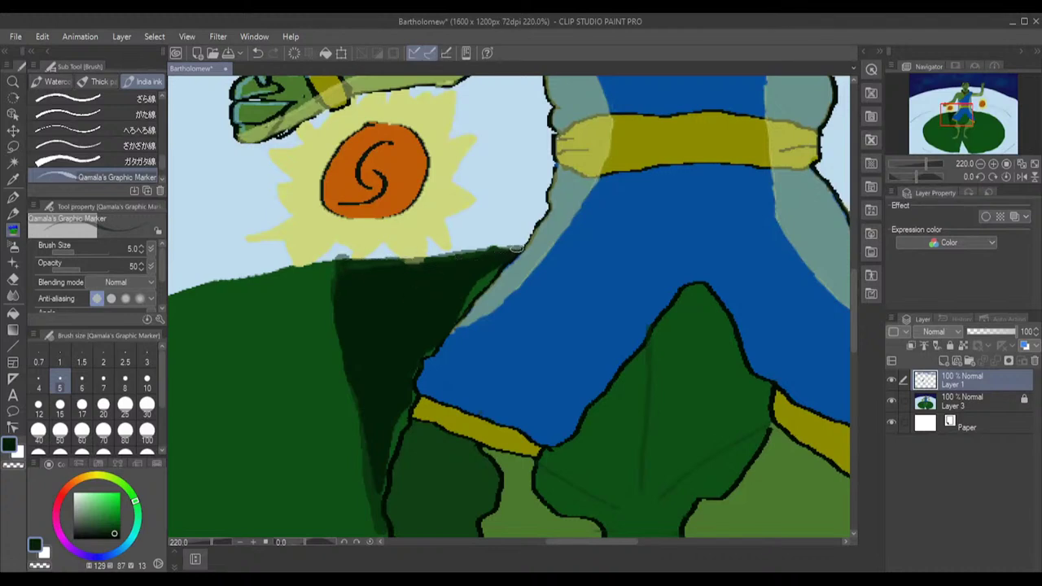
mouse_move(514, 245)
mouse_down()
mouse_move(341, 269)
mouse_move(435, 259)
mouse_up()
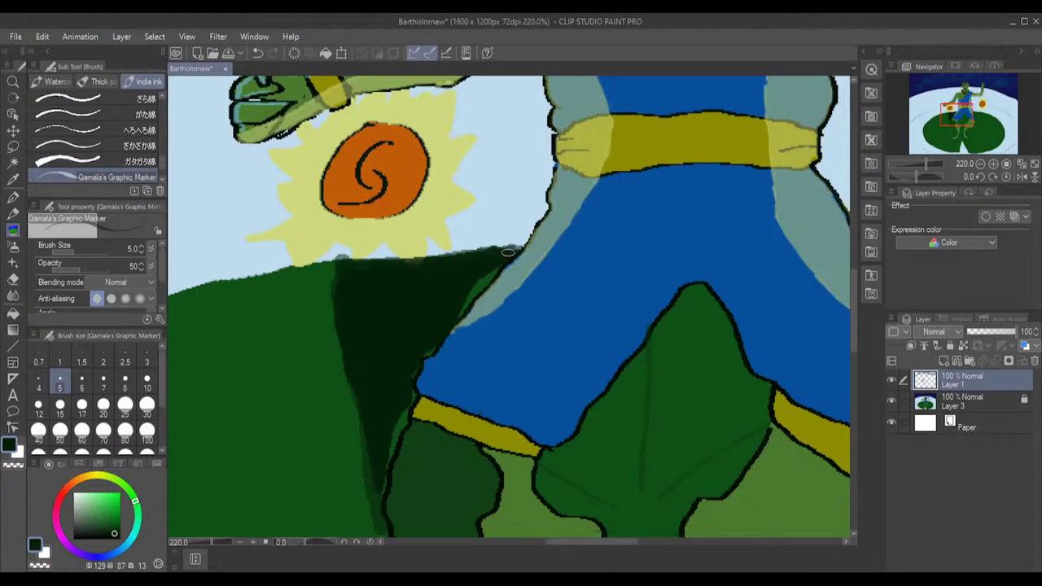
mouse_move(509, 253)
mouse_down()
mouse_move(339, 273)
mouse_move(343, 359)
mouse_move(382, 528)
mouse_move(337, 345)
mouse_move(379, 526)
mouse_move(372, 466)
mouse_move(383, 490)
mouse_move(404, 420)
mouse_up()
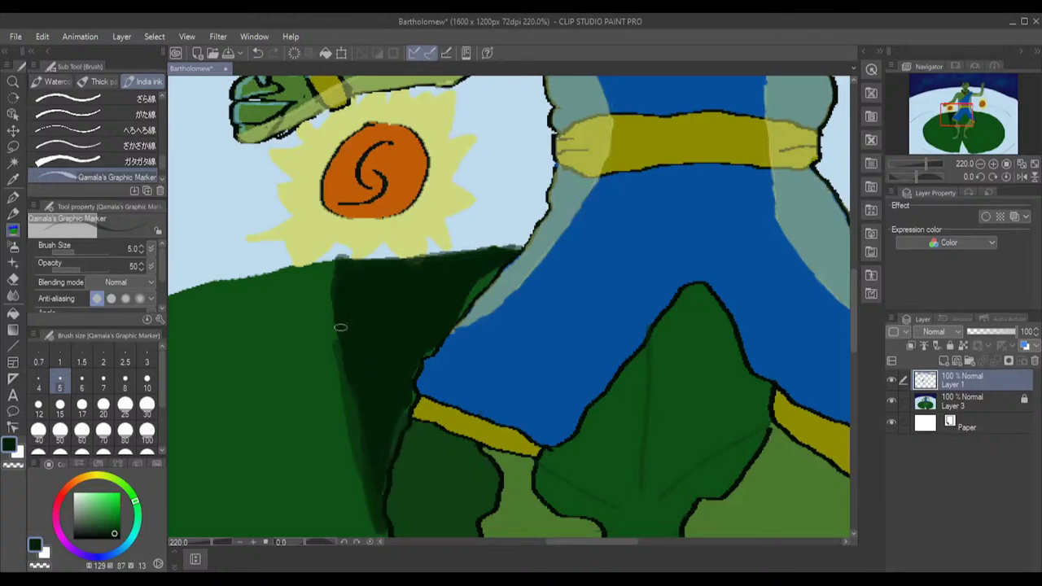
- Raise the marker's opacity to 84 and darken the shadow's outer edge and the remaining gap beside the shorts
drag(85, 274, 114, 268)
drag(337, 344, 367, 450)
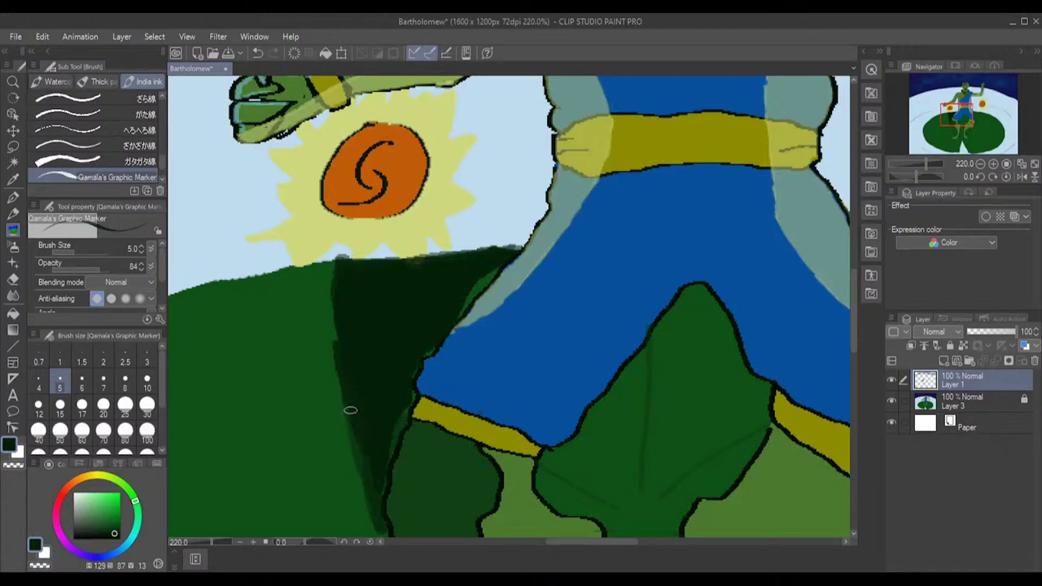
drag(349, 410, 369, 479)
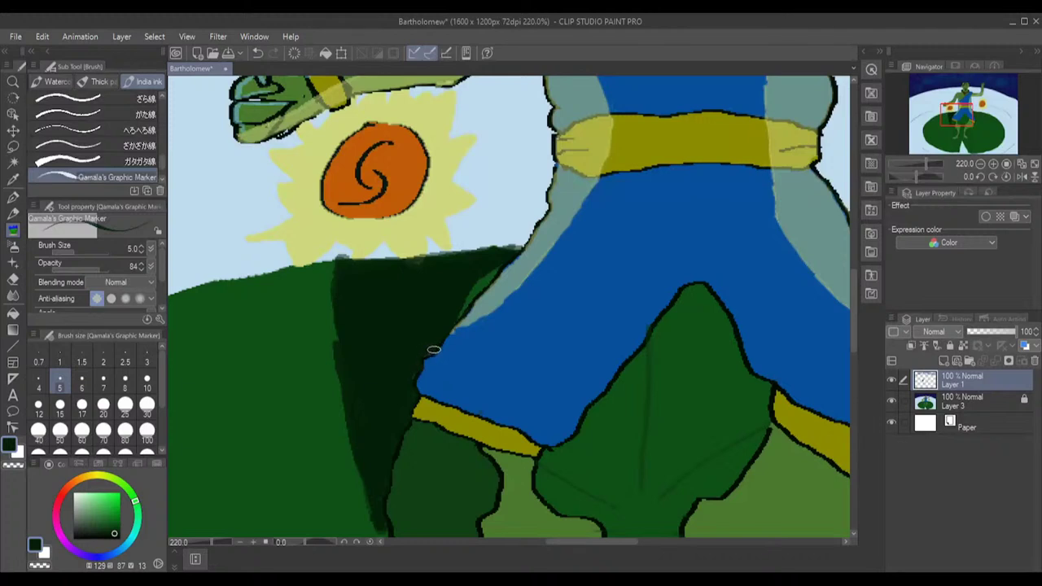
mouse_move(497, 264)
mouse_down()
mouse_move(463, 312)
mouse_move(457, 303)
mouse_up()
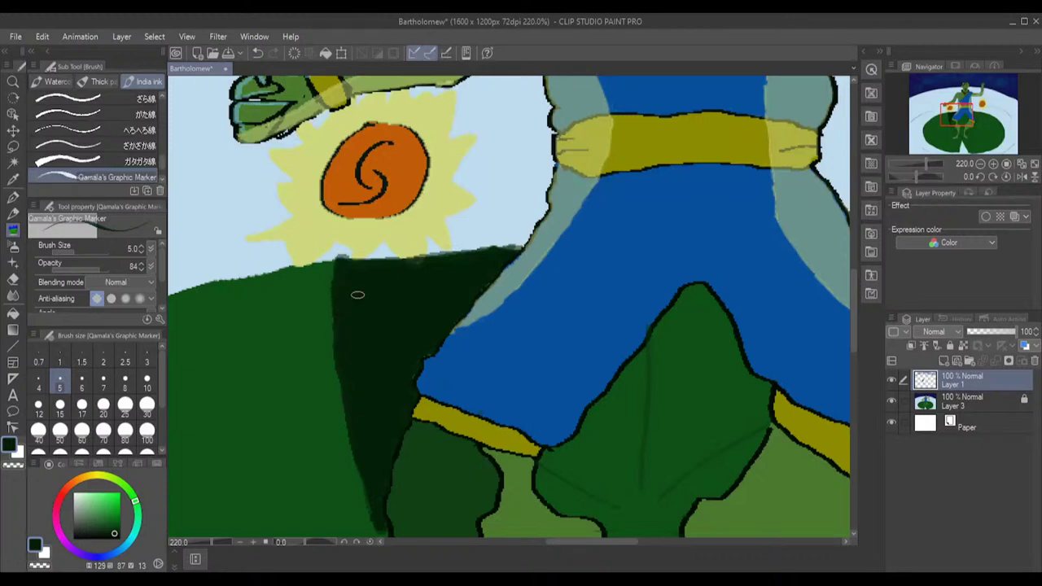
- Paint the dark cast shadow beside the left lower leg from knee to foot, raising the marker's opacity to 92
scroll(553, 488, down, 1)
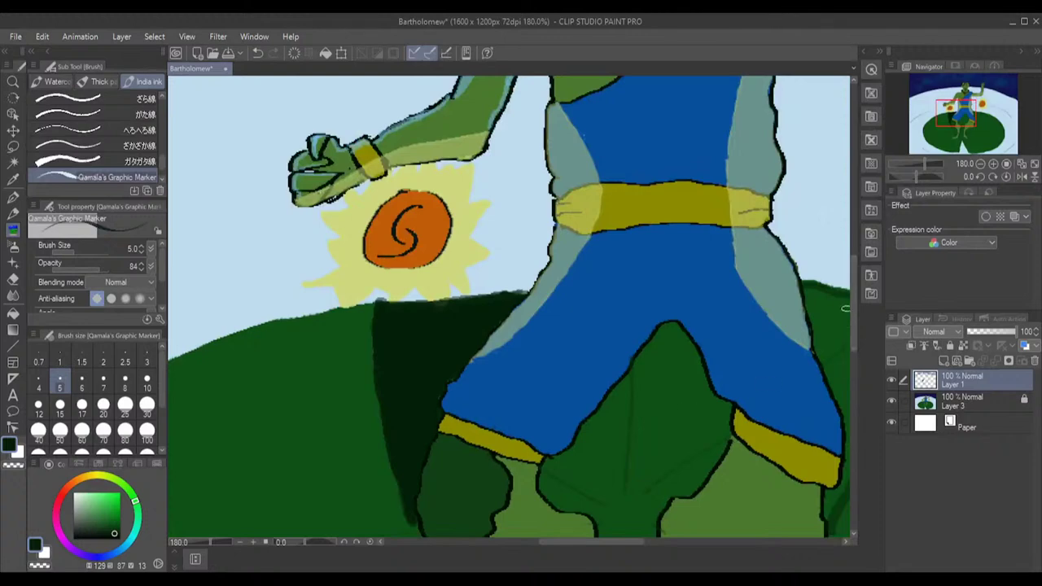
drag(850, 277, 858, 332)
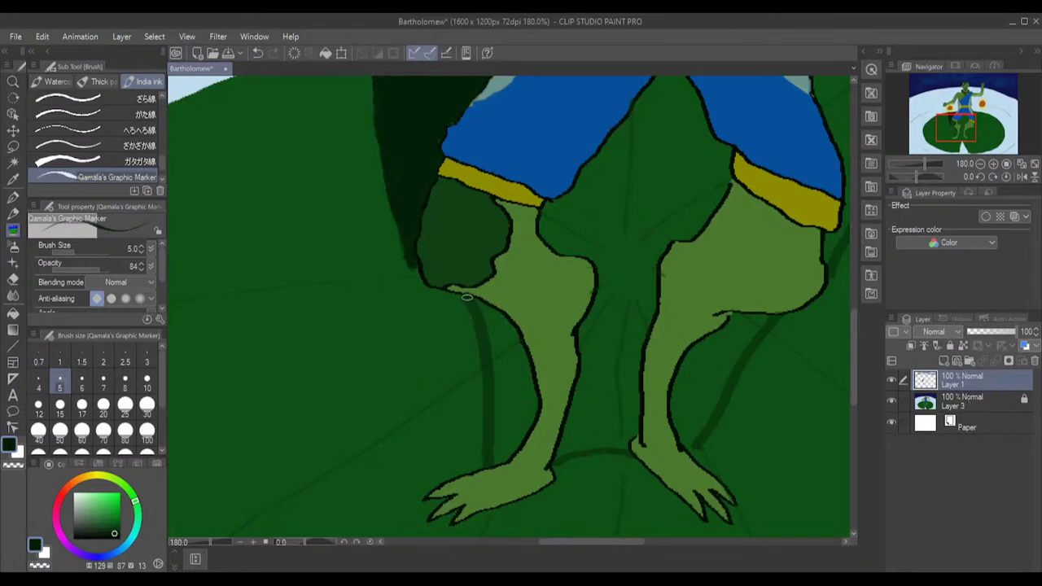
mouse_move(467, 297)
mouse_down()
mouse_move(491, 391)
mouse_move(486, 463)
mouse_move(486, 369)
mouse_move(462, 295)
mouse_move(478, 298)
mouse_move(493, 325)
mouse_move(502, 393)
mouse_move(486, 312)
mouse_move(498, 369)
mouse_up()
mouse_move(482, 312)
mouse_down()
mouse_move(491, 388)
mouse_move(496, 379)
mouse_move(493, 456)
mouse_up()
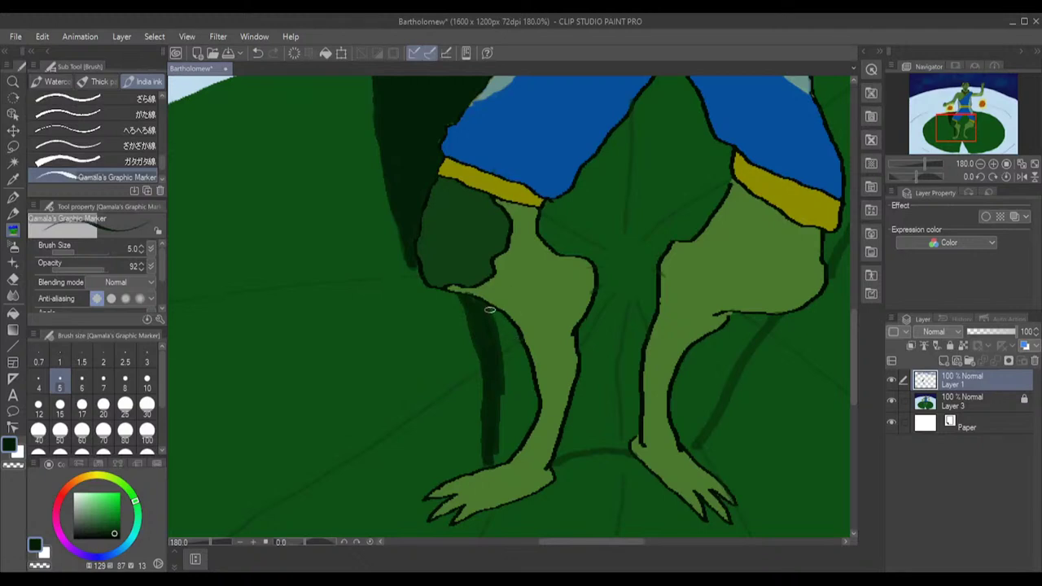
drag(490, 309, 523, 366)
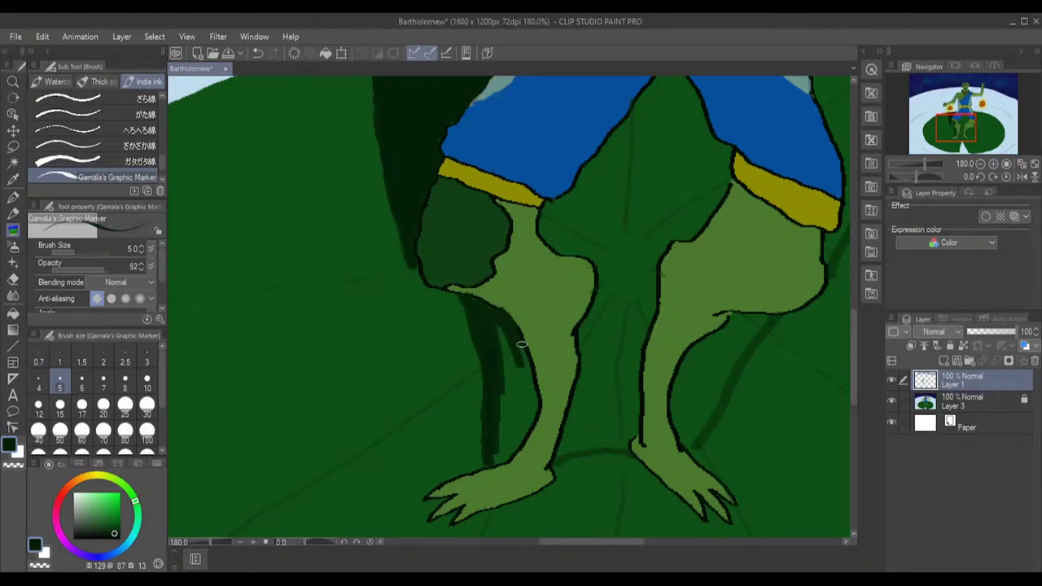
mouse_move(522, 345)
mouse_down()
mouse_move(533, 429)
mouse_move(484, 463)
mouse_move(508, 455)
mouse_move(493, 455)
mouse_move(517, 426)
mouse_move(492, 458)
mouse_move(533, 404)
mouse_move(520, 366)
mouse_move(526, 411)
mouse_move(501, 451)
mouse_move(529, 424)
mouse_move(501, 443)
mouse_move(516, 419)
mouse_move(513, 363)
mouse_move(519, 407)
mouse_move(498, 442)
mouse_move(507, 384)
mouse_move(497, 323)
mouse_move(518, 361)
mouse_move(510, 339)
mouse_move(507, 433)
mouse_up()
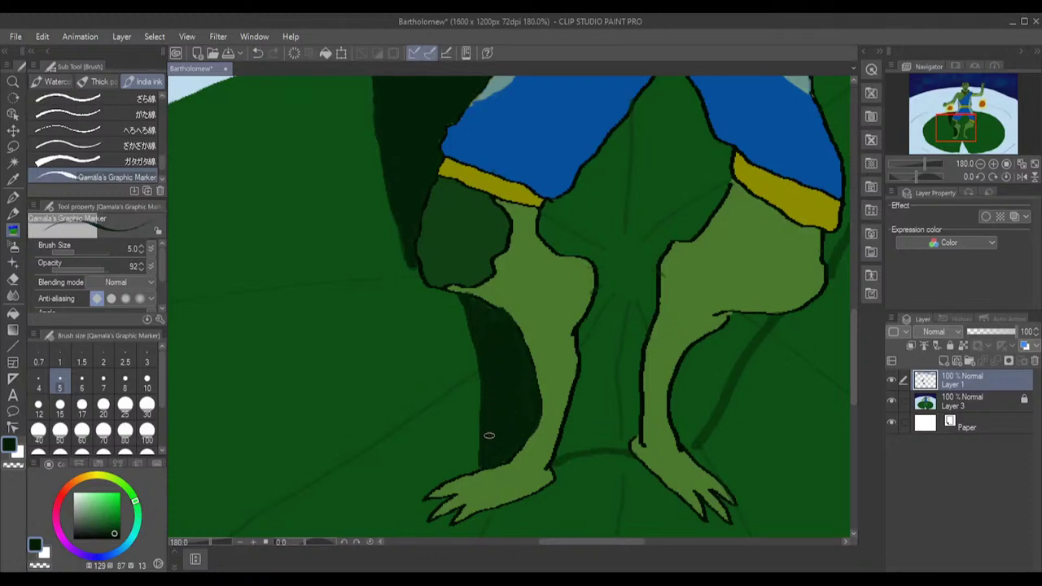
scroll(492, 453, down, 1)
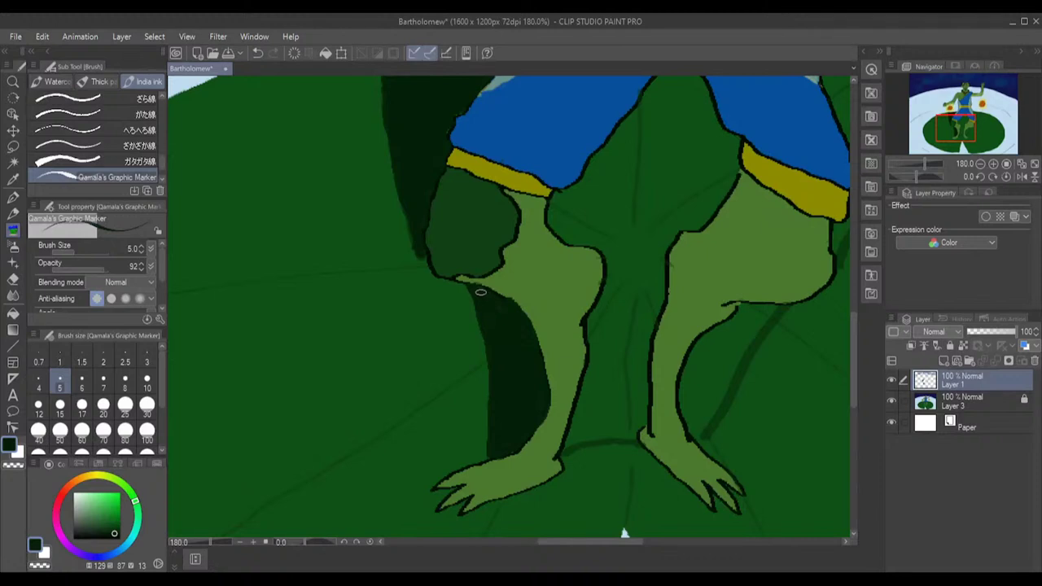
drag(480, 292, 493, 302)
drag(508, 449, 536, 414)
- Undo the shadow strokes painted beside the left lower leg, back to the faint guide outline
scroll(537, 415, down, 2)
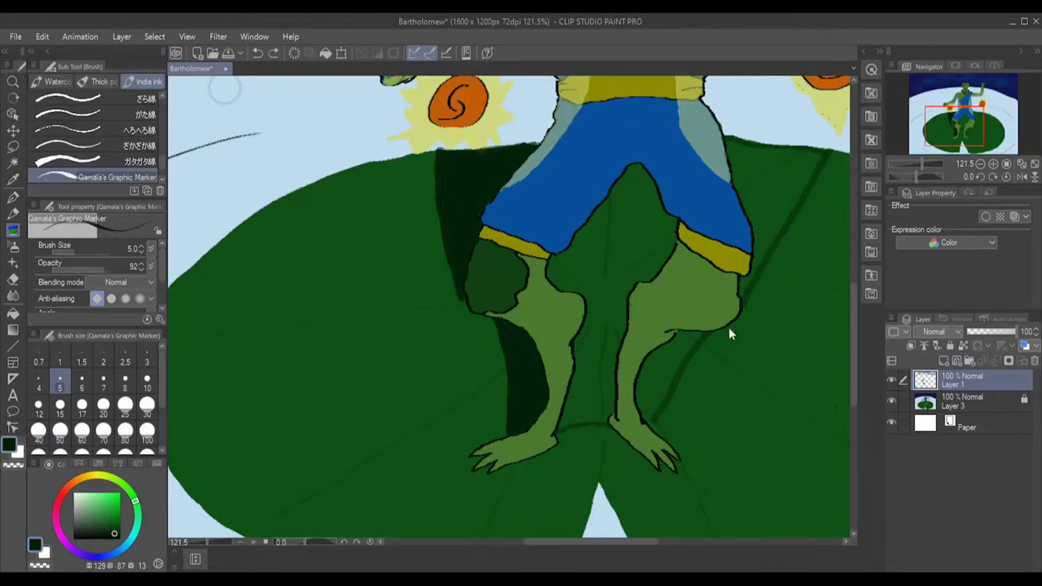
mouse_move(507, 356)
mouse_down()
mouse_move(507, 434)
mouse_move(527, 409)
mouse_up()
drag(524, 339, 524, 417)
mouse_move(529, 361)
mouse_down()
mouse_move(529, 420)
mouse_move(538, 415)
mouse_move(525, 427)
mouse_up()
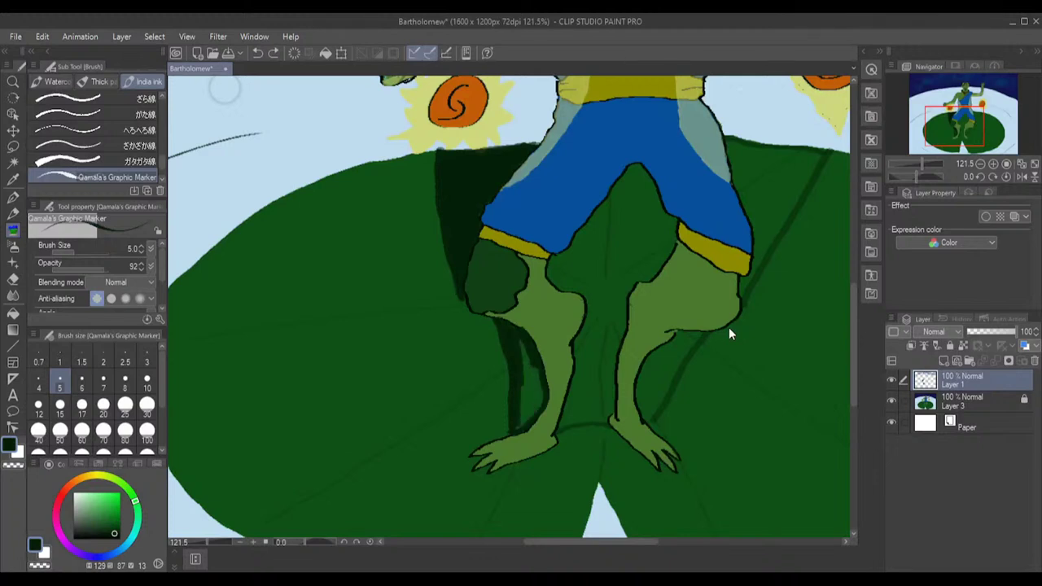
drag(533, 344, 533, 432)
drag(527, 327, 527, 366)
drag(518, 382, 519, 427)
mouse_move(514, 322)
mouse_down()
mouse_move(513, 387)
mouse_move(500, 364)
mouse_up()
drag(510, 373, 510, 425)
drag(510, 332, 503, 443)
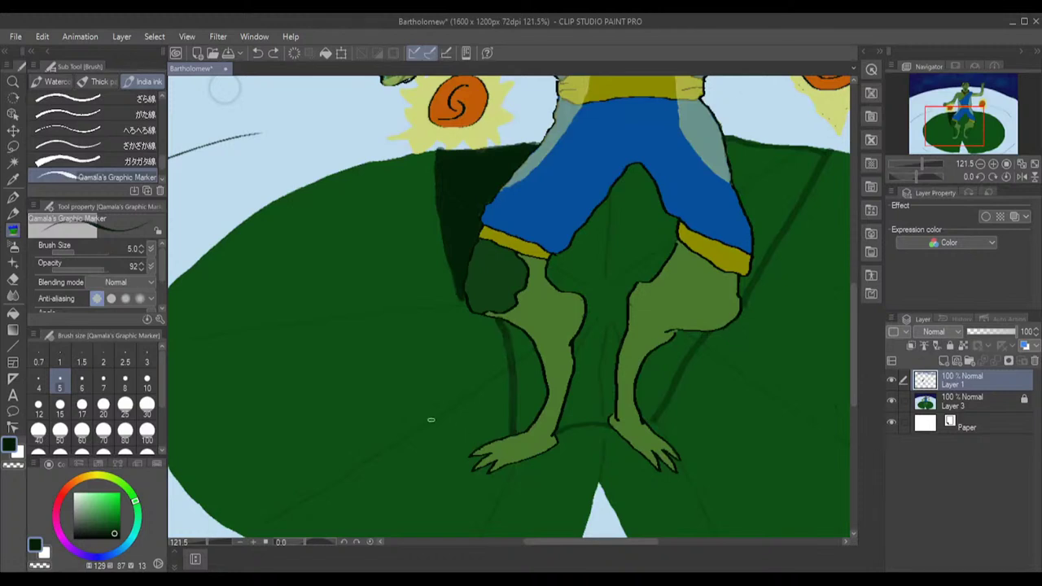
- Lasso the entire cast shadow area around the shorts and legs, down to the feet, and fill it with the dark green
click(13, 147)
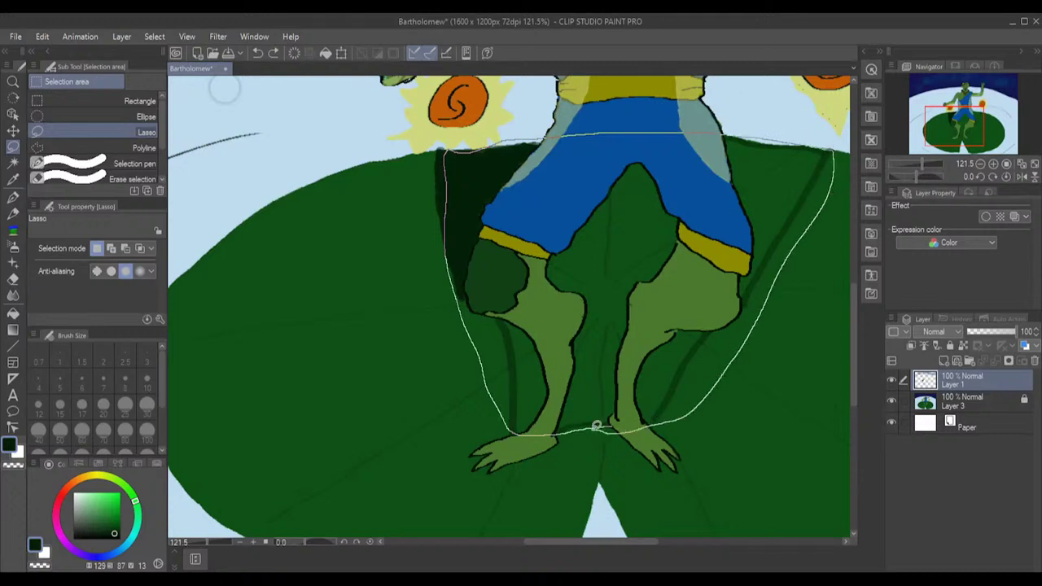
drag(596, 425, 596, 425)
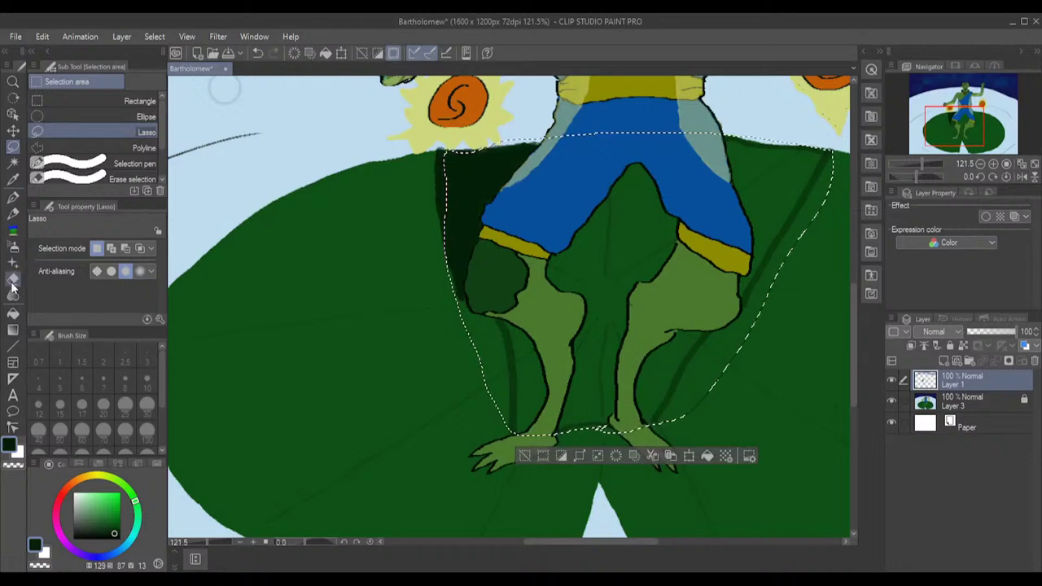
click(12, 315)
click(602, 236)
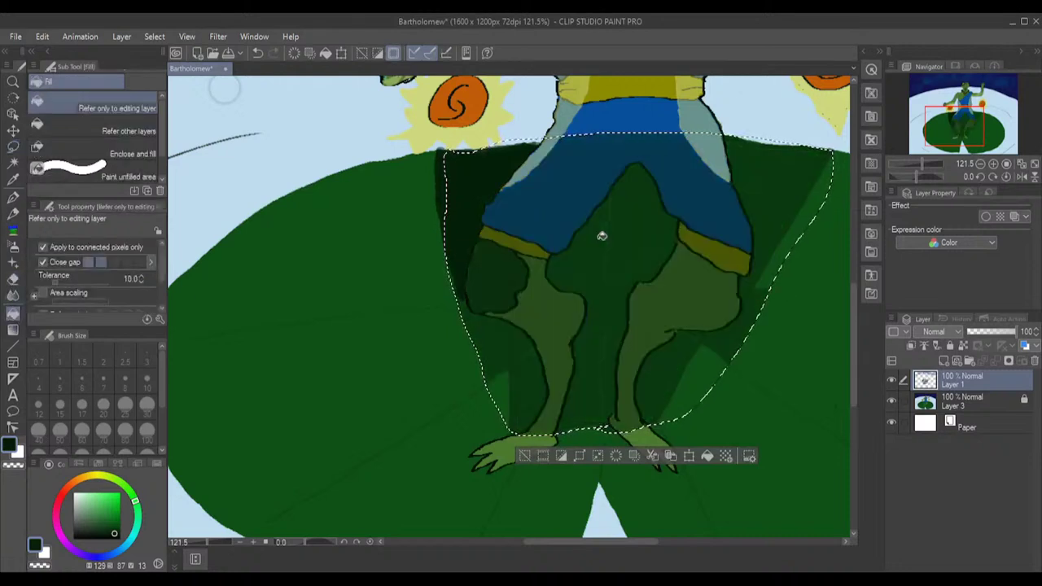
click(599, 297)
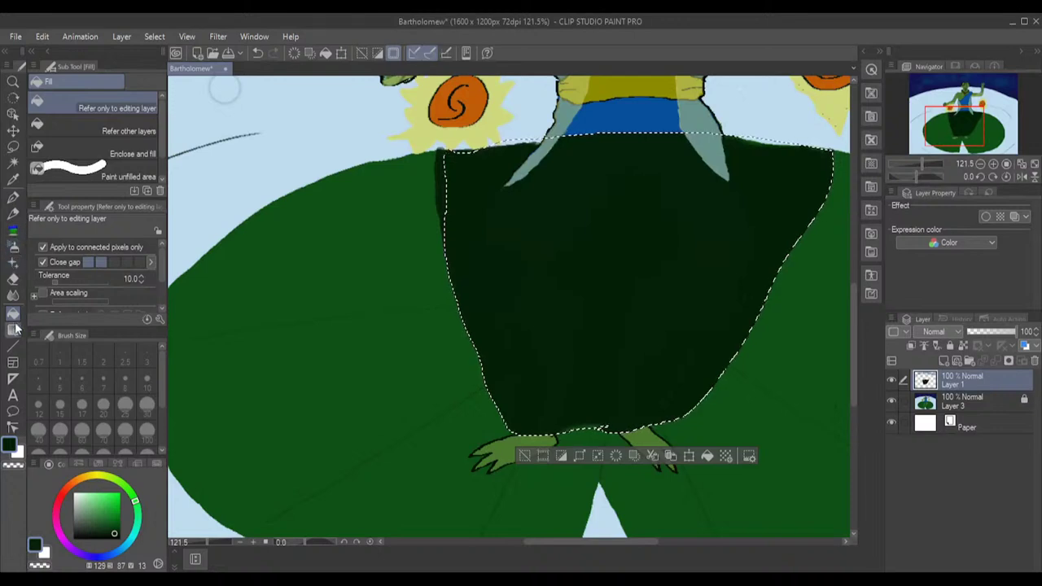
- Deselect and try erasing the dark fill over the shorts and both legs with the Hard eraser at size 15
click(12, 278)
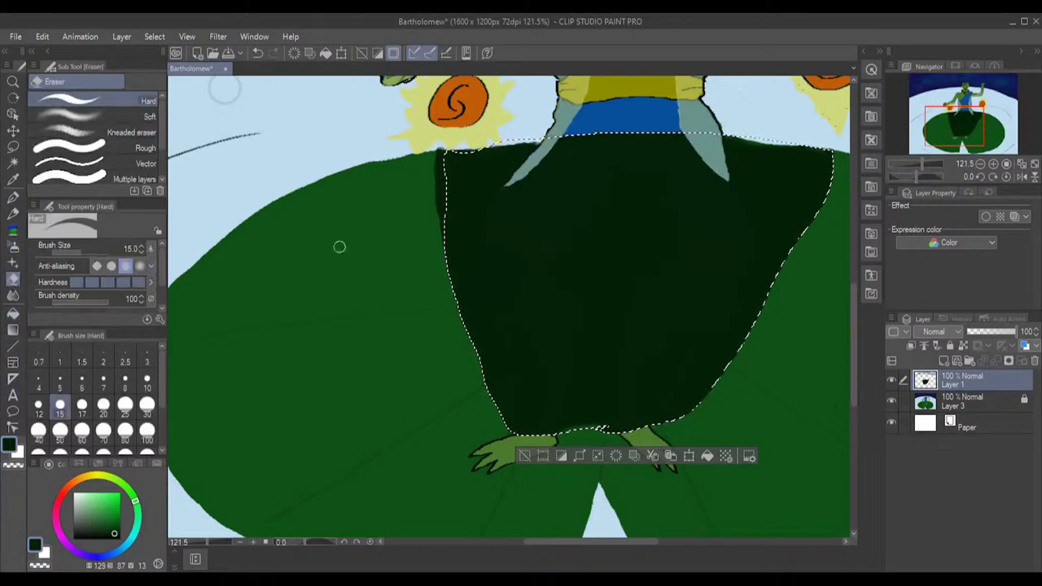
click(13, 146)
click(384, 342)
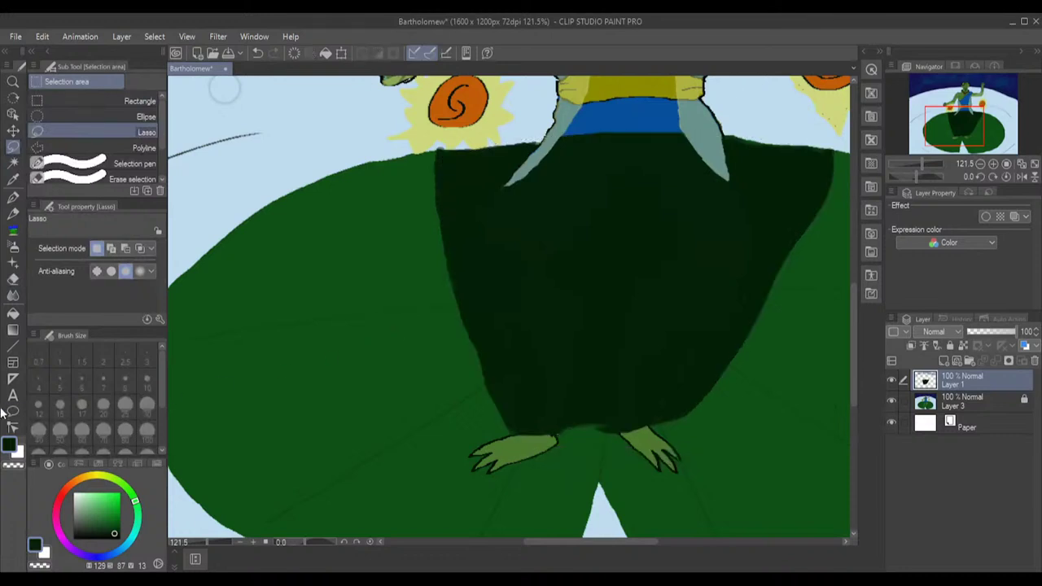
click(12, 279)
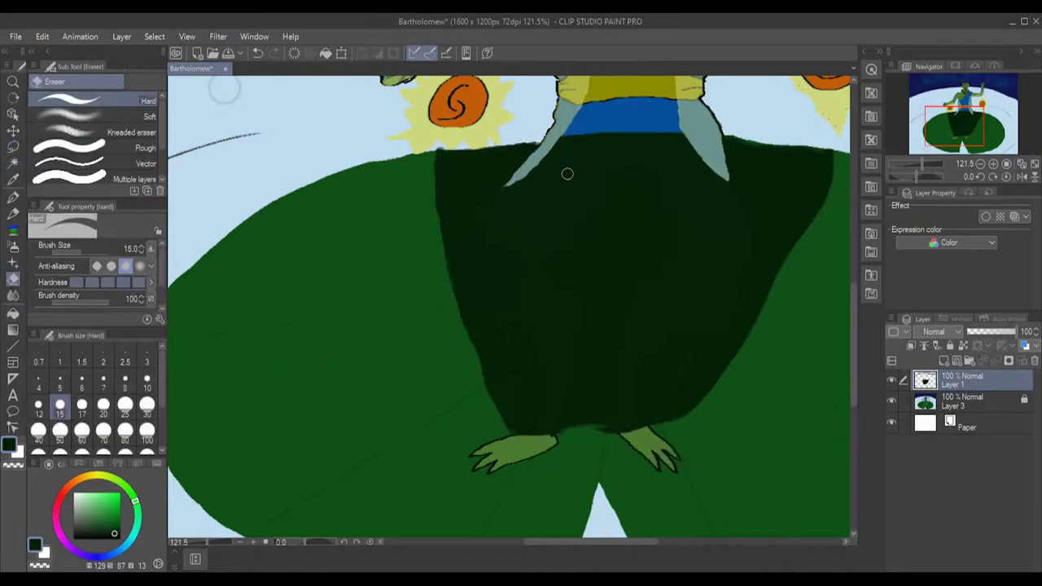
mouse_move(567, 173)
mouse_down()
mouse_move(554, 291)
mouse_move(547, 232)
mouse_move(544, 249)
mouse_move(568, 139)
mouse_move(526, 257)
mouse_move(527, 282)
mouse_move(540, 267)
mouse_move(546, 351)
mouse_move(547, 312)
mouse_move(538, 394)
mouse_move(538, 341)
mouse_move(546, 422)
mouse_up()
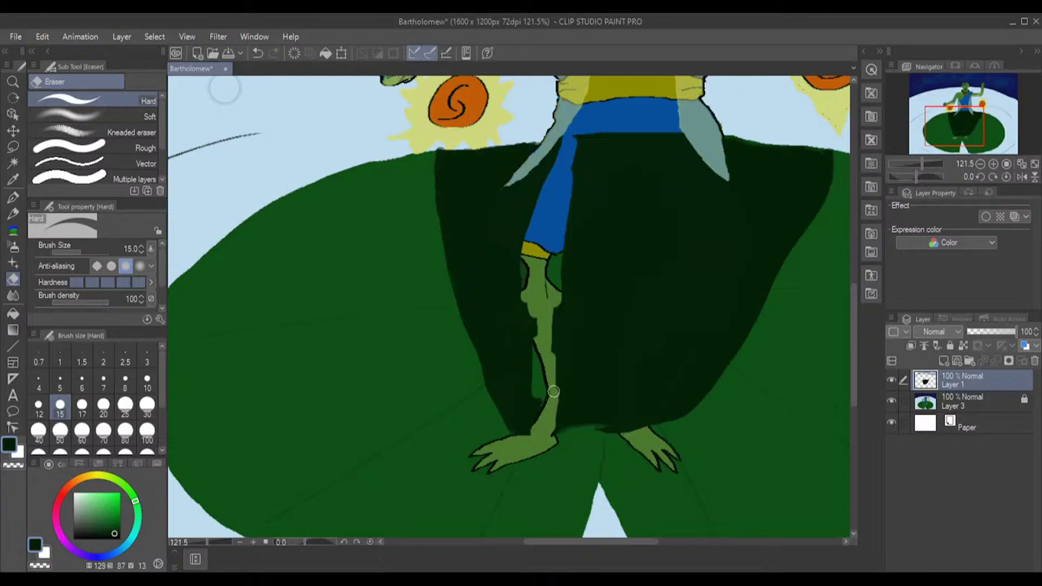
drag(553, 392, 559, 312)
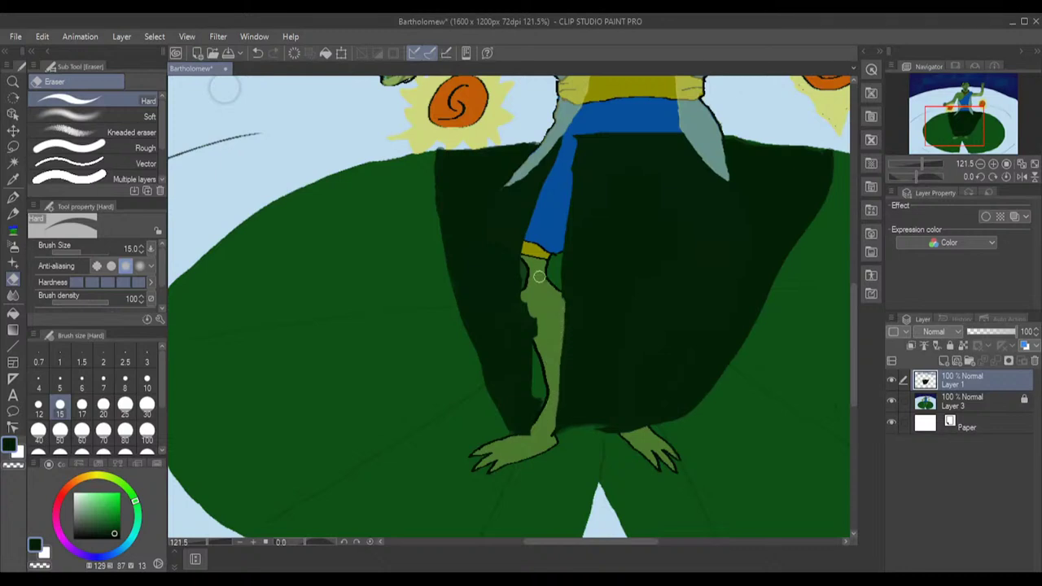
mouse_move(539, 276)
mouse_down()
mouse_move(565, 257)
mouse_move(556, 387)
mouse_up()
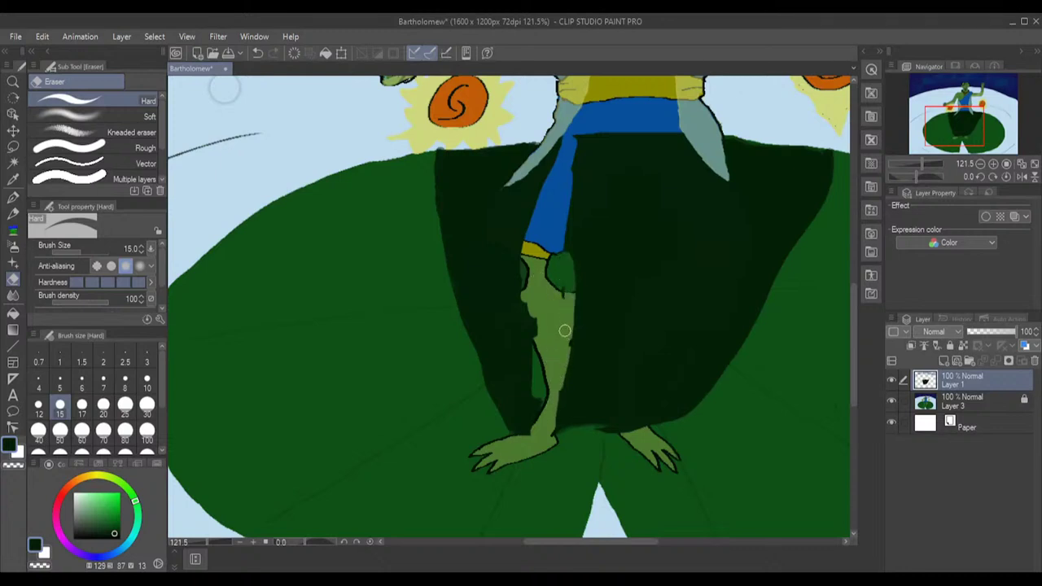
mouse_move(570, 255)
mouse_down()
mouse_move(576, 329)
mouse_move(547, 435)
mouse_move(568, 365)
mouse_move(570, 426)
mouse_up()
mouse_move(632, 433)
mouse_down()
mouse_move(614, 410)
mouse_move(623, 325)
mouse_up()
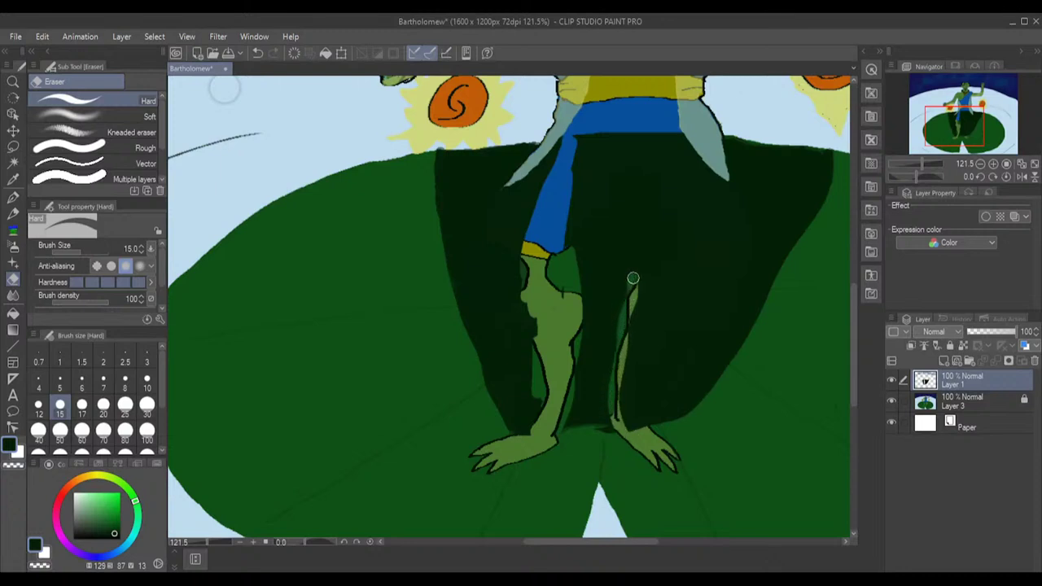
mouse_move(624, 427)
mouse_down()
mouse_move(642, 321)
mouse_move(628, 405)
mouse_move(626, 328)
mouse_move(621, 424)
mouse_move(668, 223)
mouse_move(663, 270)
mouse_move(646, 226)
mouse_move(651, 274)
mouse_move(646, 236)
mouse_move(660, 269)
mouse_move(677, 234)
mouse_move(689, 251)
mouse_move(702, 249)
mouse_move(682, 296)
mouse_move(701, 263)
mouse_move(640, 339)
mouse_move(702, 269)
mouse_move(676, 336)
mouse_move(720, 292)
mouse_move(678, 346)
mouse_move(722, 287)
mouse_move(733, 286)
mouse_move(713, 340)
mouse_move(739, 297)
mouse_up()
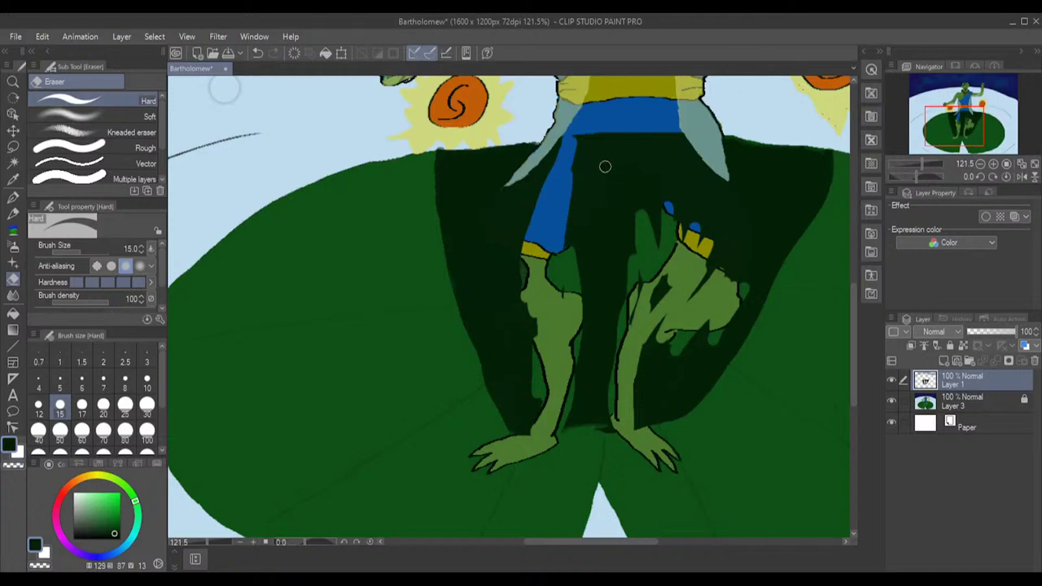
- Undo the eraser strokes over the shorts and legs and restore the lasso selection
key(ctrl+z)
key(ctrl+z)
key(ctrl+z)
key(ctrl+z)
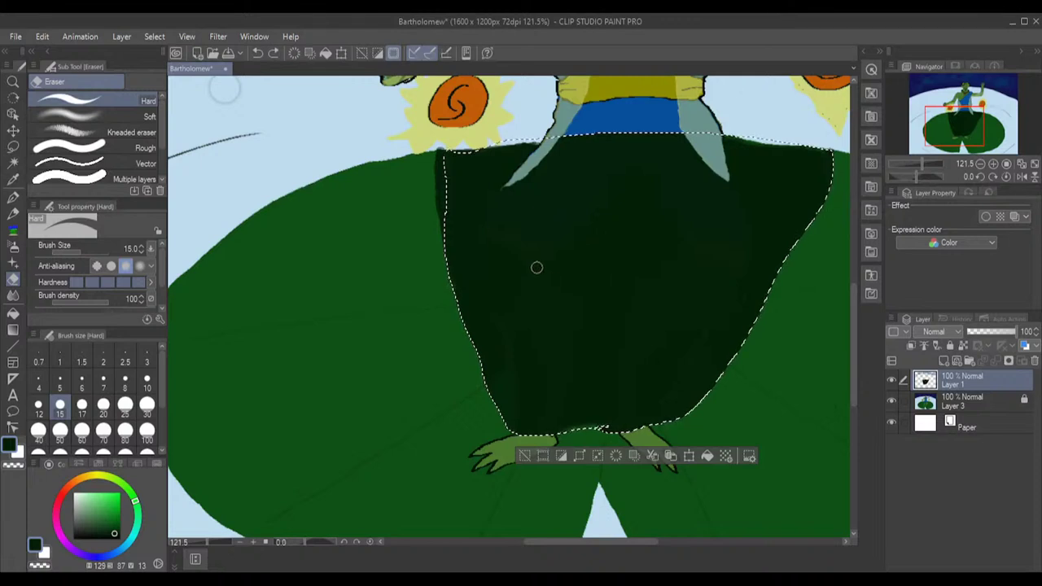
- Erase strips of the dark fill over the left knee, the shorts' yellow hem and the left shin with the size 15 eraser
drag(482, 262, 486, 298)
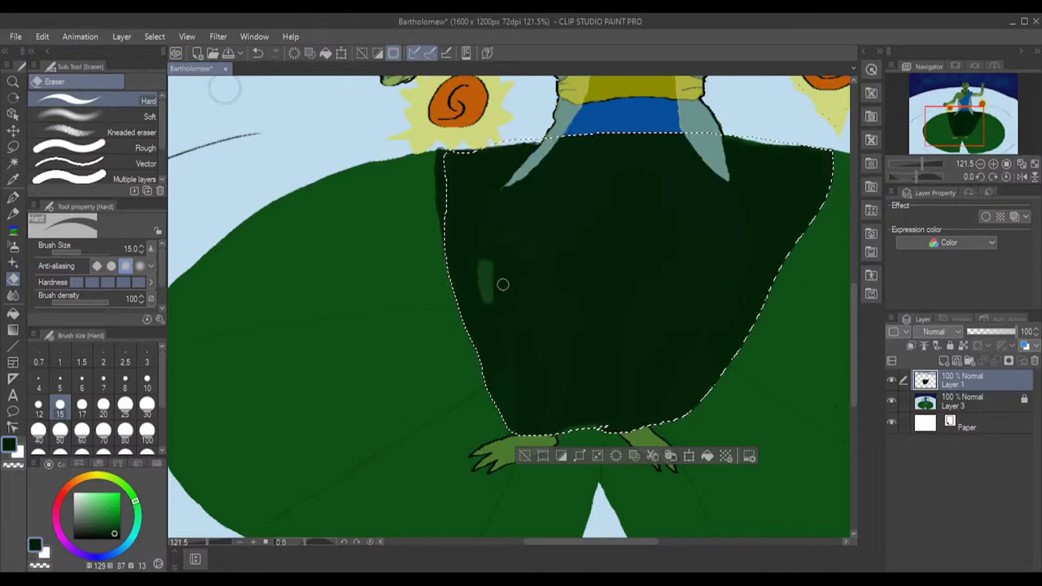
scroll(502, 284, up, 1)
click(496, 230)
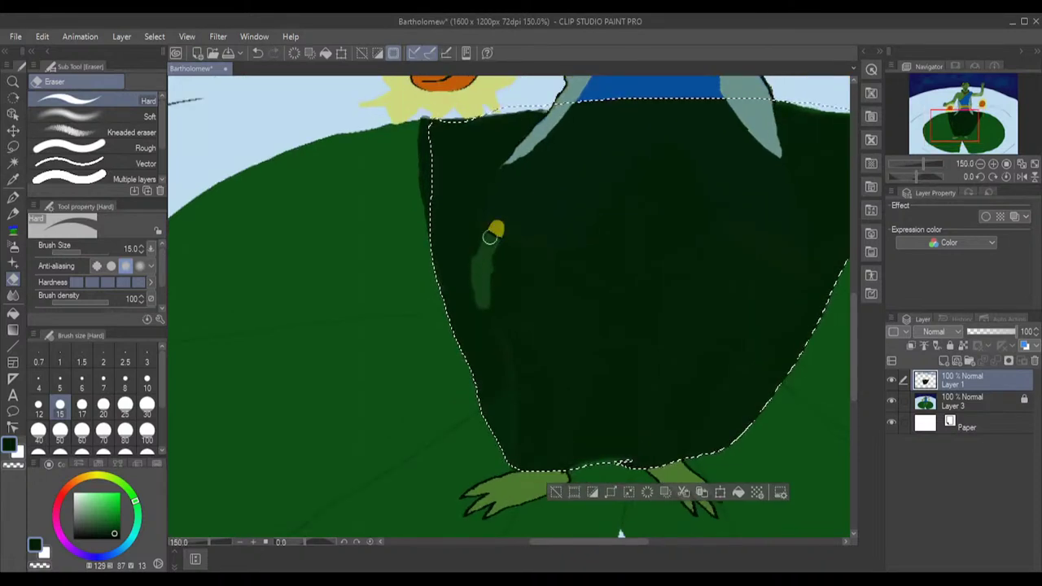
drag(489, 237, 486, 236)
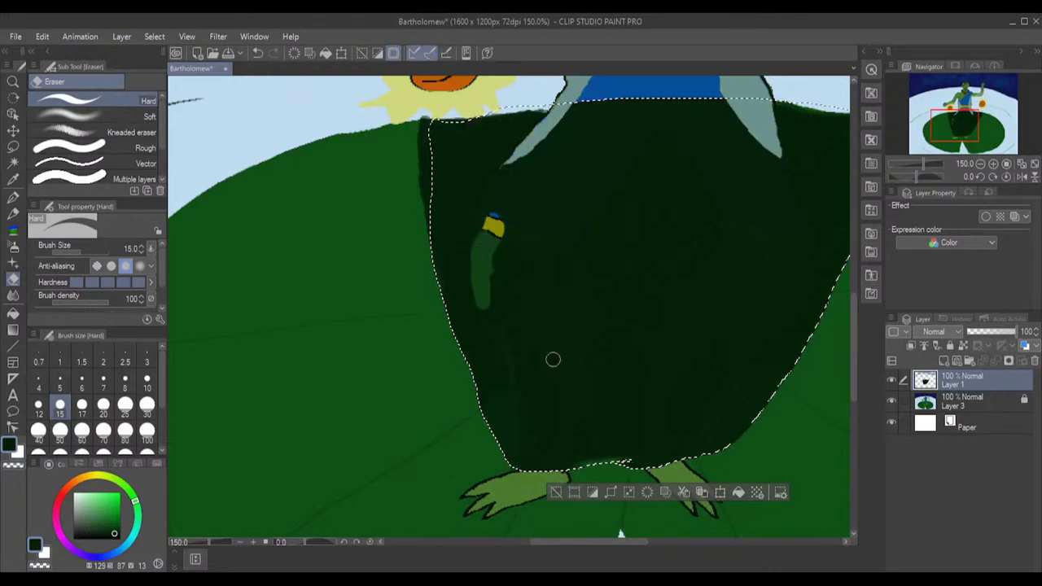
mouse_move(544, 335)
mouse_down()
mouse_move(569, 423)
mouse_move(541, 475)
mouse_up()
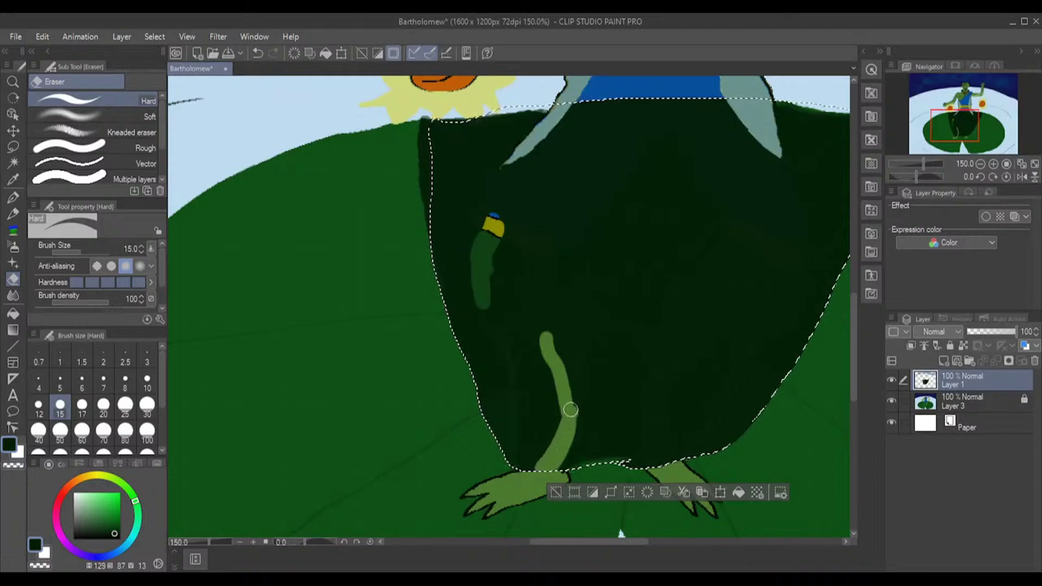
- Set the eraser size to 10 and erase the dark fill along the left leg's inner edge, from the hem down
scroll(573, 409, up, 3)
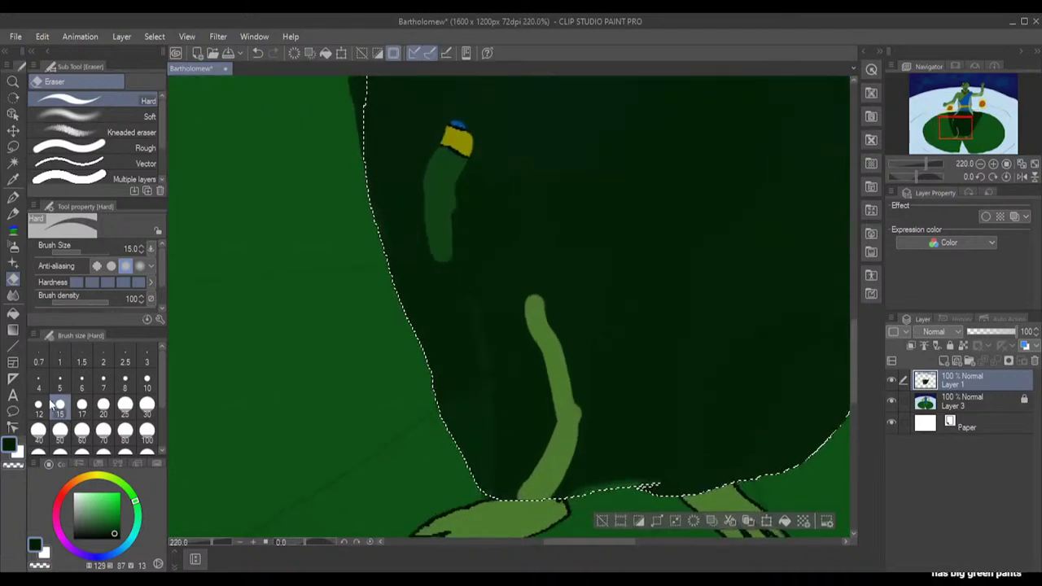
click(146, 383)
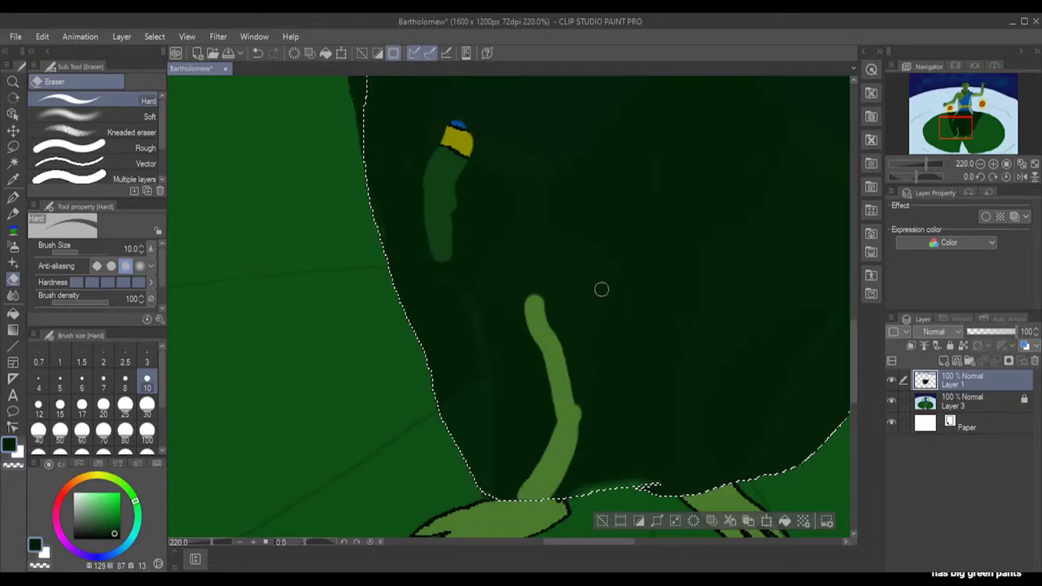
mouse_move(600, 251)
mouse_down()
mouse_move(545, 229)
mouse_move(555, 162)
mouse_move(545, 215)
mouse_up()
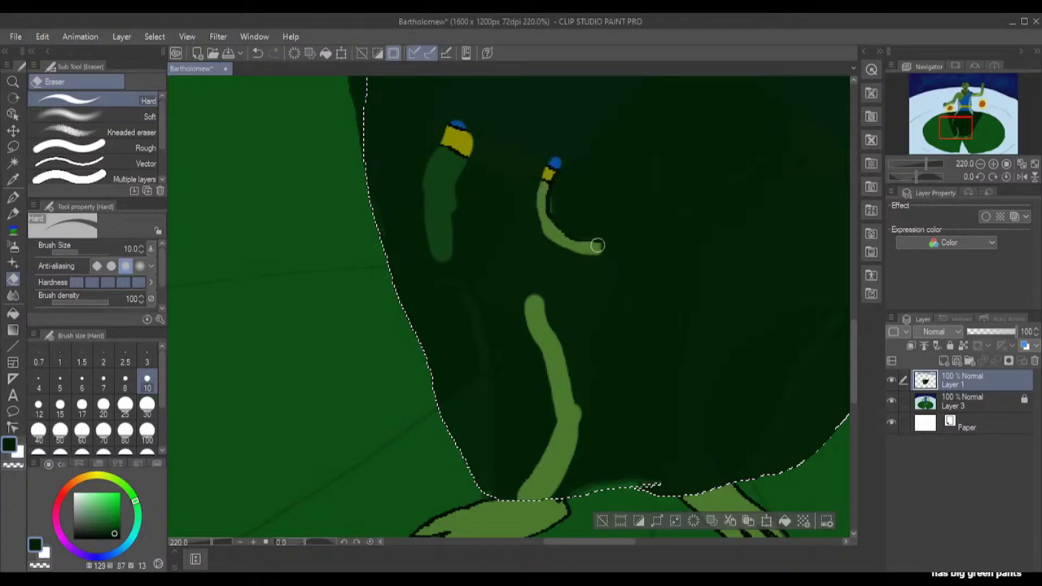
mouse_move(597, 245)
mouse_down()
mouse_move(593, 336)
mouse_move(590, 406)
mouse_move(553, 492)
mouse_move(583, 453)
mouse_move(559, 491)
mouse_move(567, 420)
mouse_move(575, 442)
mouse_move(591, 382)
mouse_move(595, 322)
mouse_move(575, 395)
mouse_move(570, 360)
mouse_move(576, 393)
mouse_move(580, 340)
mouse_move(610, 268)
mouse_move(586, 311)
mouse_move(583, 380)
mouse_move(561, 334)
mouse_move(593, 272)
mouse_move(575, 294)
mouse_move(578, 281)
mouse_move(602, 257)
mouse_move(577, 311)
mouse_move(581, 331)
mouse_move(580, 315)
mouse_move(560, 333)
mouse_move(573, 276)
mouse_up()
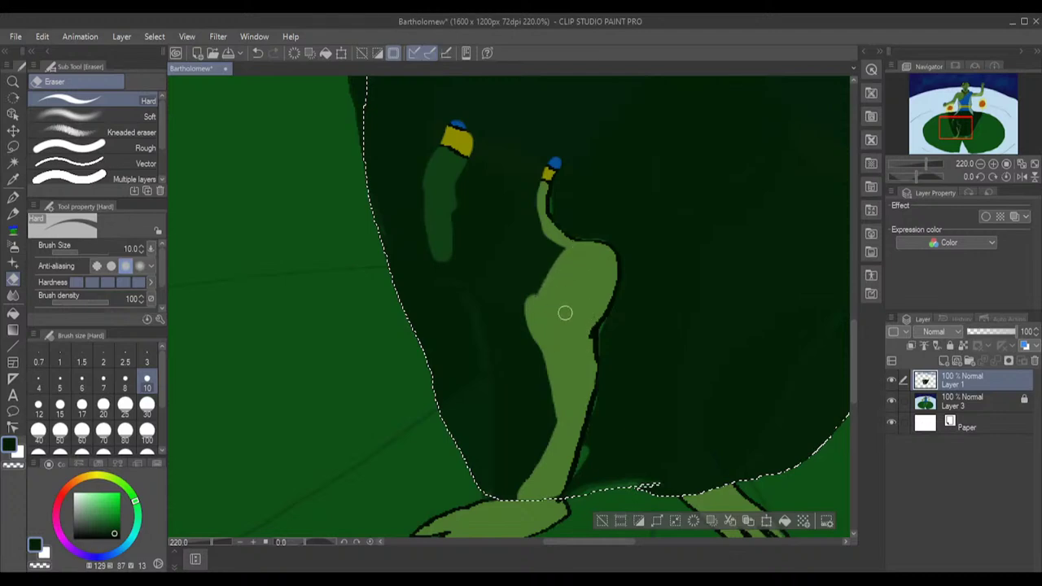
- Erase the remaining dark fill over the left knee and calf, following the leg's outer outline
mouse_move(564, 312)
mouse_down()
mouse_move(530, 303)
mouse_move(557, 251)
mouse_move(531, 292)
mouse_move(549, 250)
mouse_move(521, 223)
mouse_move(551, 250)
mouse_move(500, 229)
mouse_move(507, 247)
mouse_move(449, 233)
mouse_move(500, 256)
mouse_move(467, 221)
mouse_move(454, 224)
mouse_move(453, 250)
mouse_move(469, 262)
mouse_move(446, 259)
mouse_move(462, 276)
mouse_move(416, 268)
mouse_move(408, 196)
mouse_move(447, 122)
mouse_move(408, 183)
mouse_up()
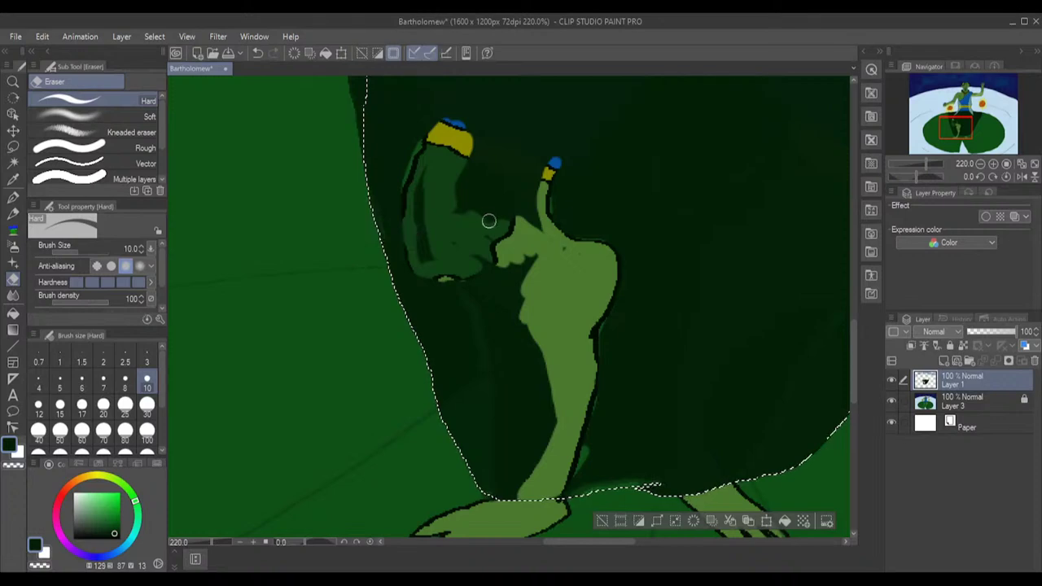
mouse_move(421, 179)
mouse_down()
mouse_move(430, 258)
mouse_move(416, 243)
mouse_move(419, 265)
mouse_move(402, 202)
mouse_up()
mouse_move(416, 276)
mouse_down()
mouse_move(491, 295)
mouse_move(522, 324)
mouse_move(553, 427)
mouse_up()
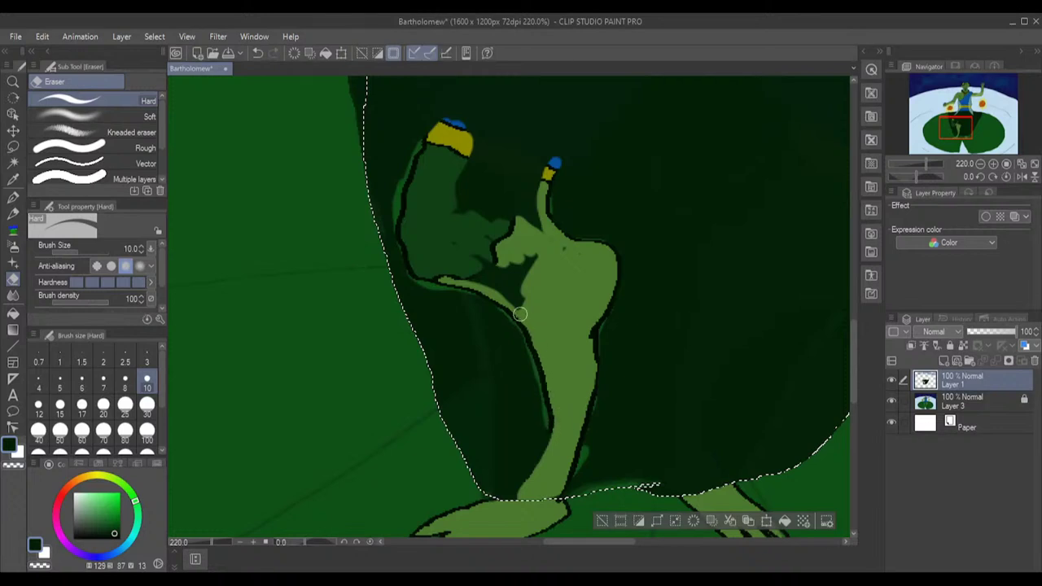
mouse_move(520, 314)
mouse_down()
mouse_move(530, 260)
mouse_move(520, 303)
mouse_move(536, 257)
mouse_move(503, 292)
mouse_move(503, 262)
mouse_move(513, 291)
mouse_move(486, 282)
mouse_up()
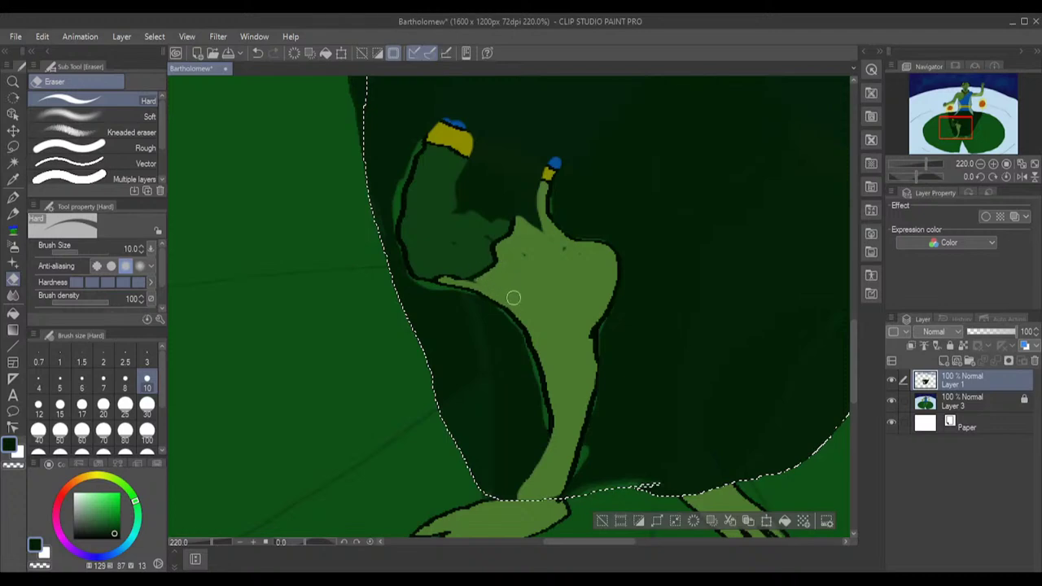
- Undo the latest eraser strokes on the left knee and calf
scroll(511, 259, down, 1)
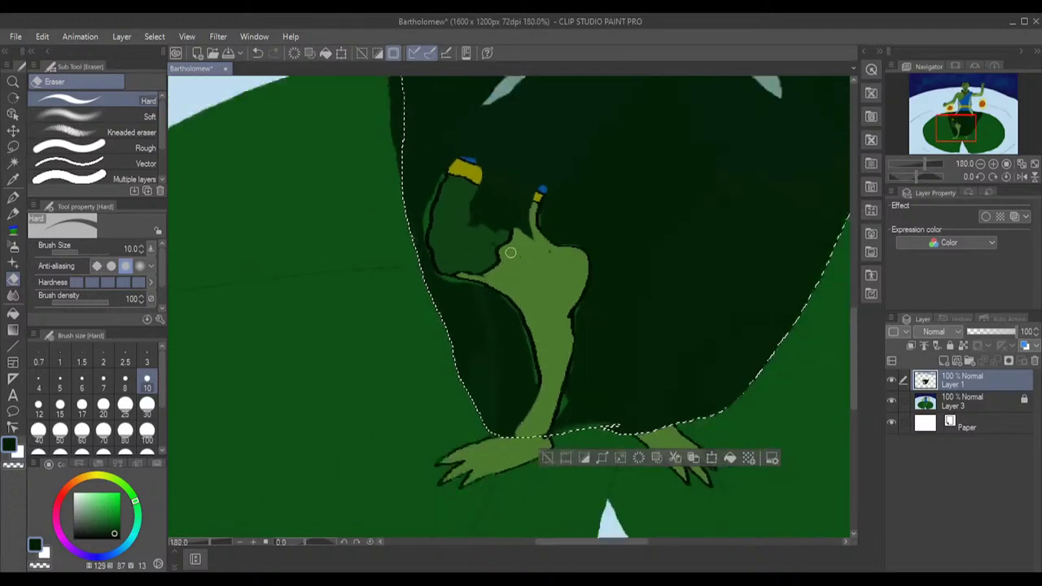
scroll(510, 252, down, 1)
key(ctrl+z)
key(ctrl+z)
key(ctrl+z)
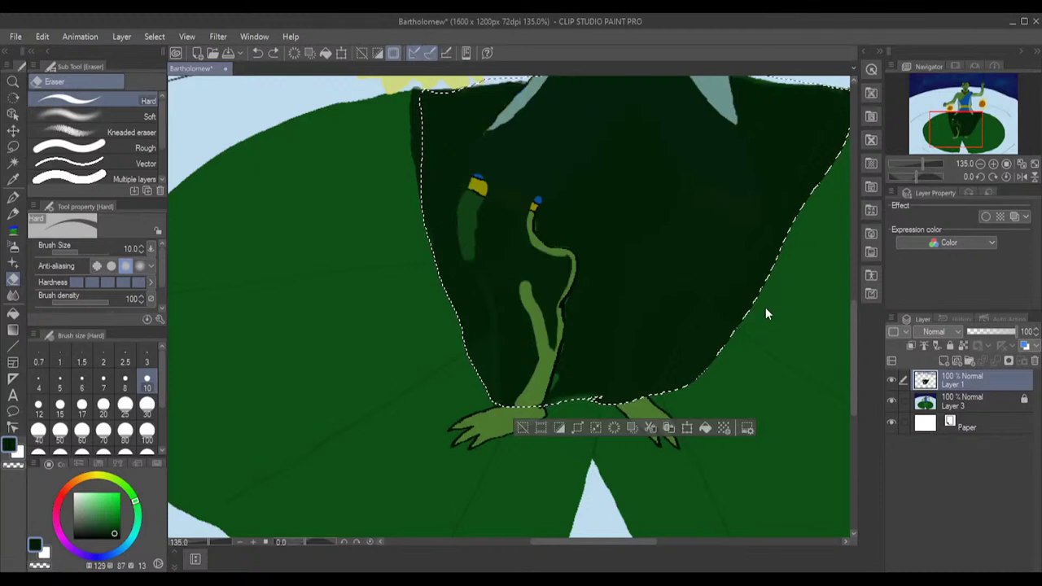
- Undo the eraser strokes and shadow fills over the legs, back to the outline strokes and the dark patch beside the left thigh
key(ctrl+z)
key(ctrl+z)
key(ctrl+z)
key(ctrl+z)
key(ctrl+z)
key(ctrl+z)
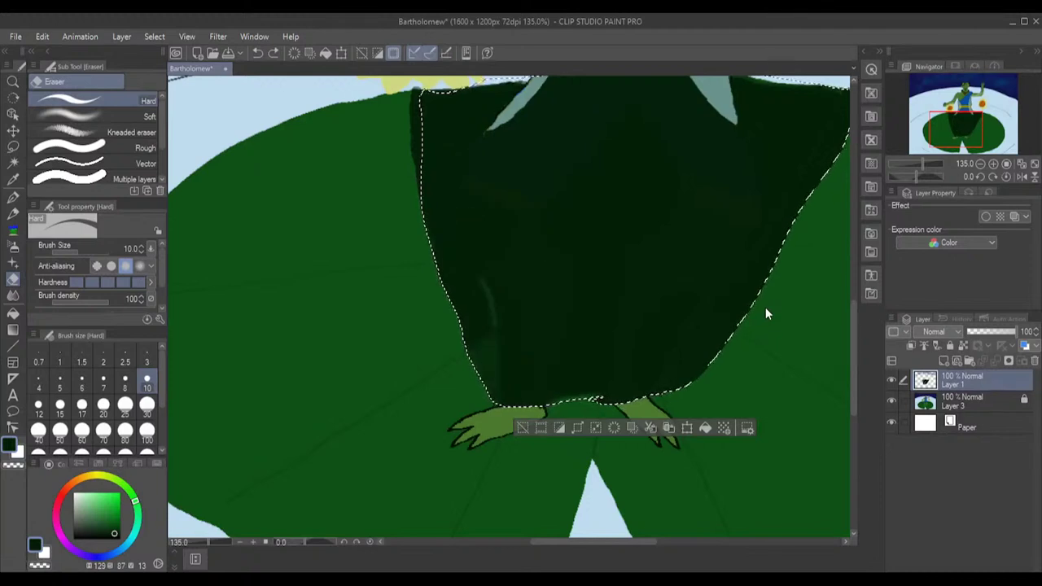
key(ctrl+z)
key(ctrl+z)
key(ctrl+z)
key(ctrl+z)
key(ctrl+z)
key(ctrl+z)
key(ctrl+z)
key(ctrl+z)
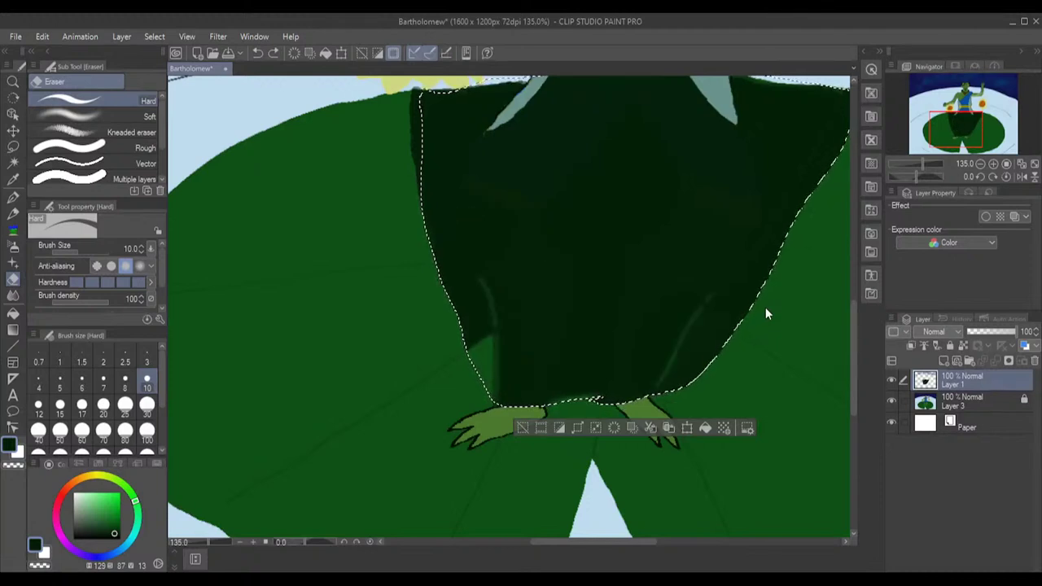
key(ctrl+z)
key(ctrl+z)
key(ctrl+z)
key(ctrl+z)
key(ctrl+z)
key(ctrl+z)
key(ctrl+z)
key(ctrl+z)
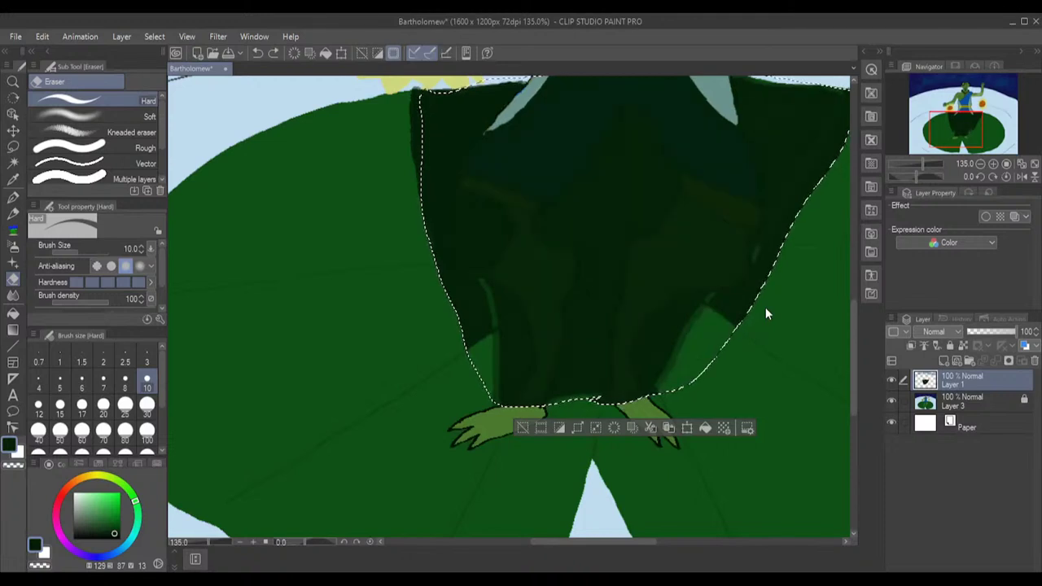
key(ctrl+z)
key(ctrl+z)
key(ctrl+z)
key(ctrl+z)
key(ctrl+z)
key(ctrl+z)
key(ctrl+z)
key(ctrl+z)
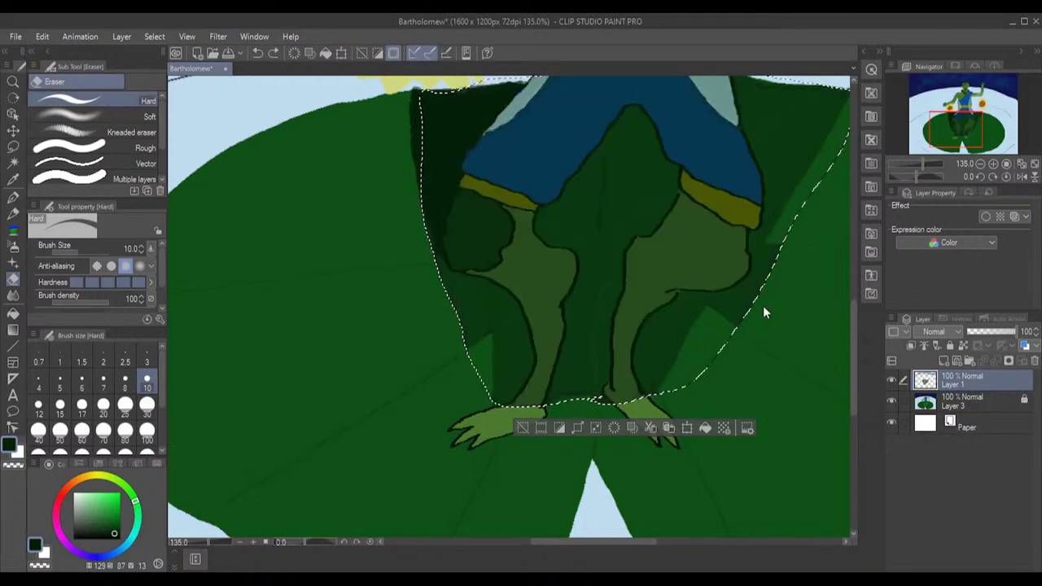
key(ctrl+z)
key(ctrl+z)
key(ctrl+z)
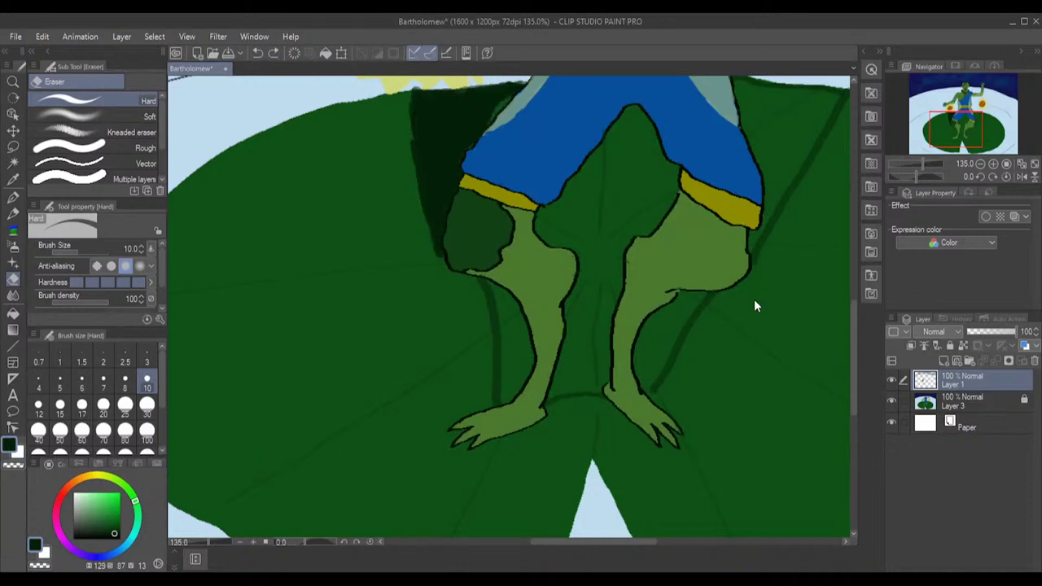
- Erase the shadow outline strokes beside the left shin and between the feet at size 30, and undo the stray erasing on the shorts
click(147, 404)
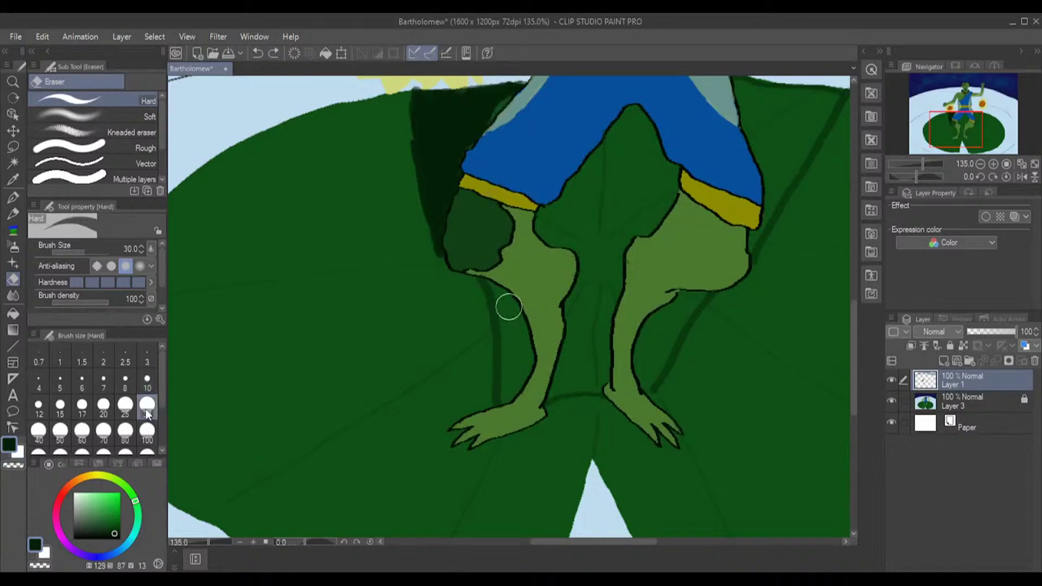
drag(476, 102, 440, 253)
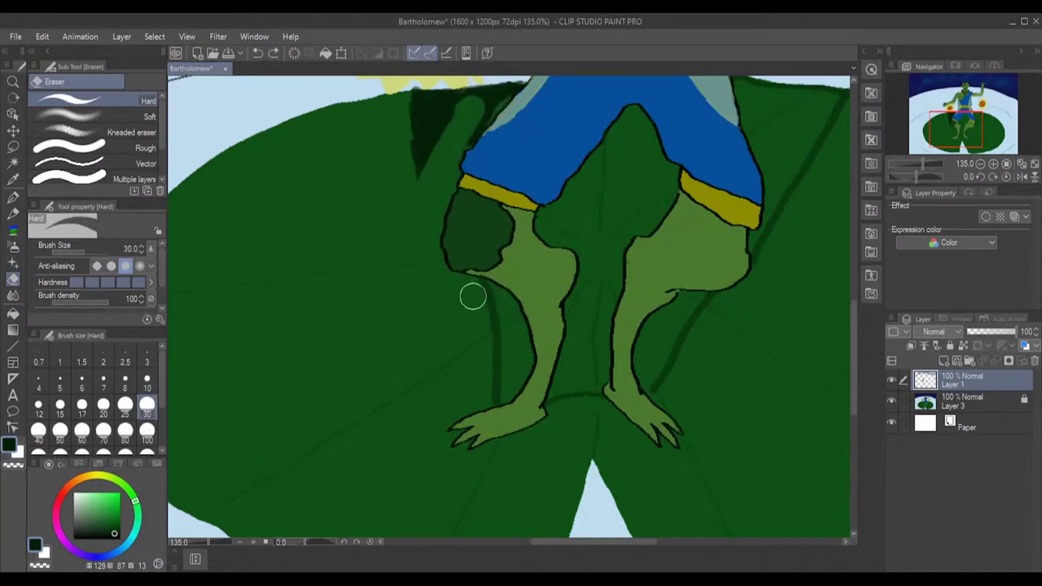
mouse_move(492, 289)
mouse_down()
mouse_move(530, 356)
mouse_move(503, 397)
mouse_move(485, 293)
mouse_move(504, 406)
mouse_move(543, 417)
mouse_move(632, 380)
mouse_move(595, 363)
mouse_up()
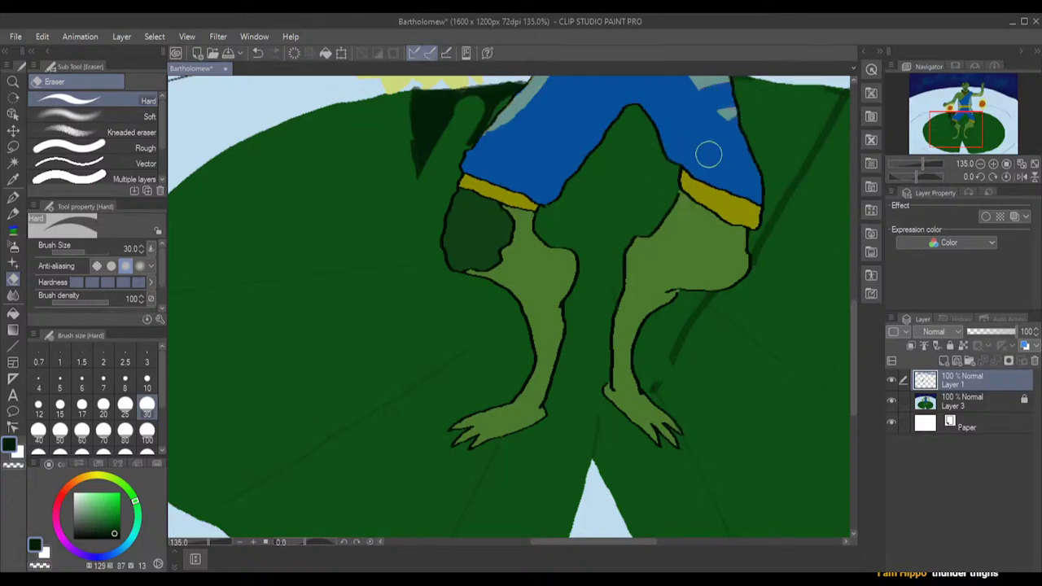
scroll(705, 154, down, 1)
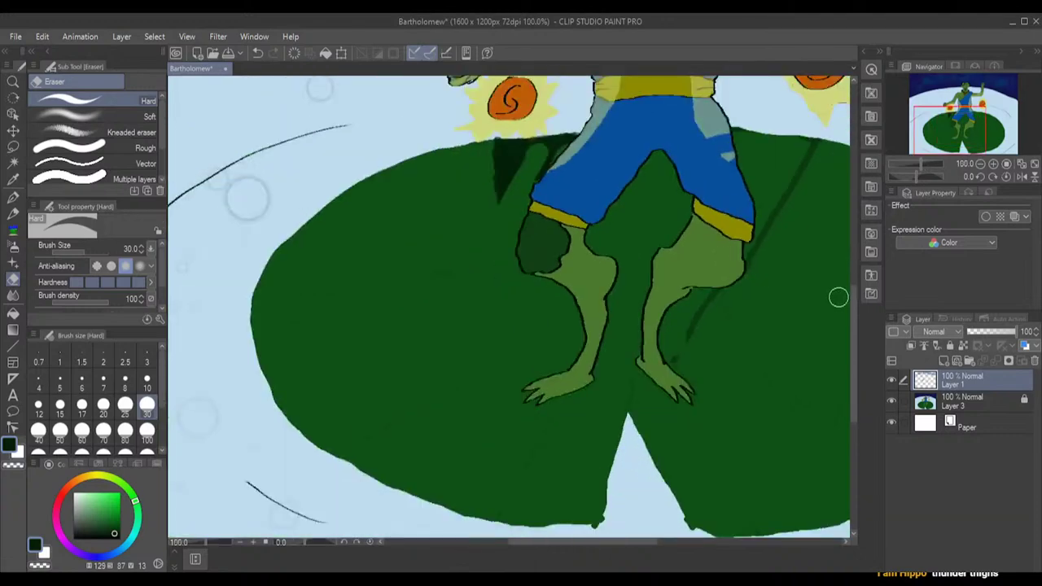
drag(855, 311, 851, 290)
key(ctrl+z)
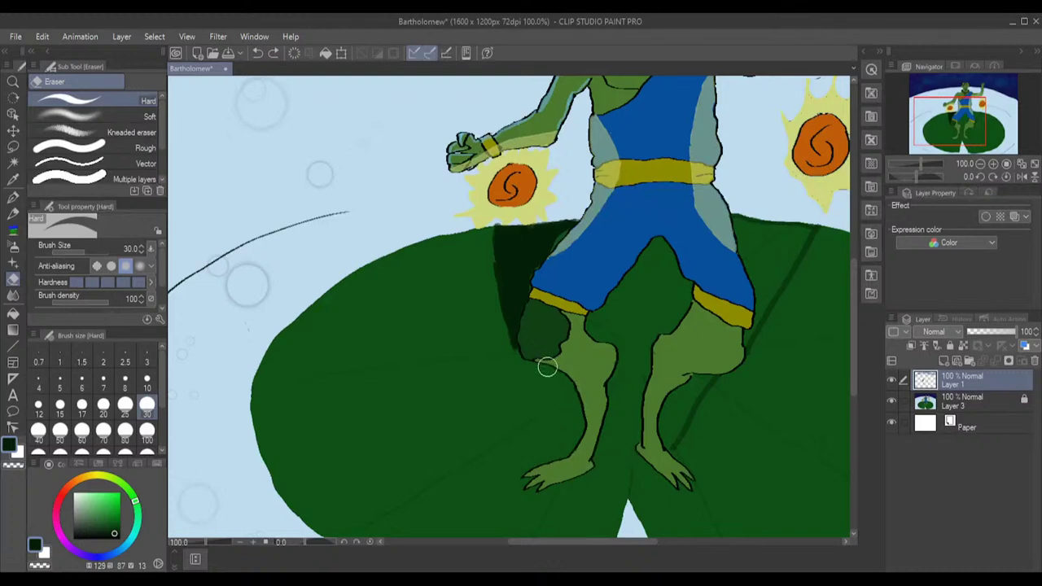
mouse_move(507, 299)
mouse_down()
mouse_move(498, 236)
mouse_move(502, 276)
mouse_move(511, 237)
mouse_move(577, 224)
mouse_move(551, 236)
mouse_move(524, 283)
mouse_move(526, 246)
mouse_move(507, 287)
mouse_move(517, 288)
mouse_move(516, 317)
mouse_move(542, 260)
mouse_up()
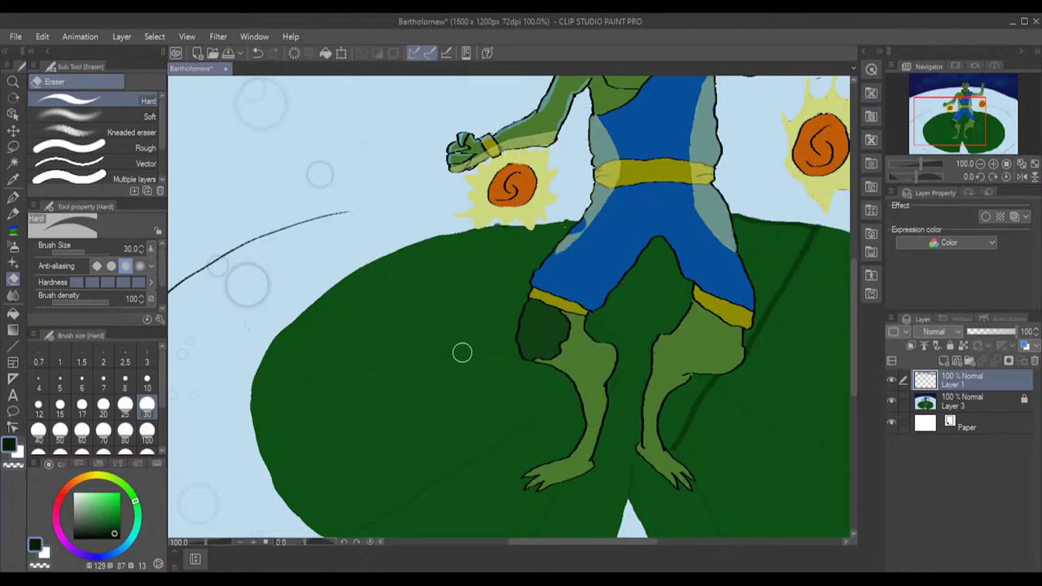
key(ctrl+z)
key(ctrl+z)
key(ctrl+z)
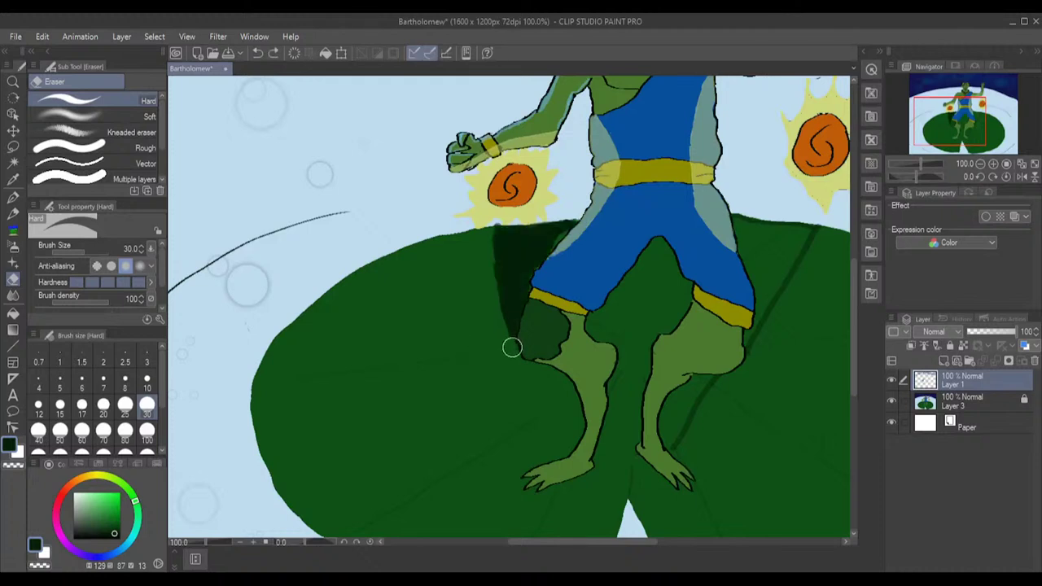
- Erase the dark patch beside the left thigh and the shadow outline stroke running past the right leg
mouse_move(512, 349)
mouse_down()
mouse_move(522, 288)
mouse_move(507, 327)
mouse_move(500, 233)
mouse_move(565, 220)
mouse_move(499, 273)
mouse_move(513, 243)
mouse_move(511, 278)
mouse_move(531, 261)
mouse_up()
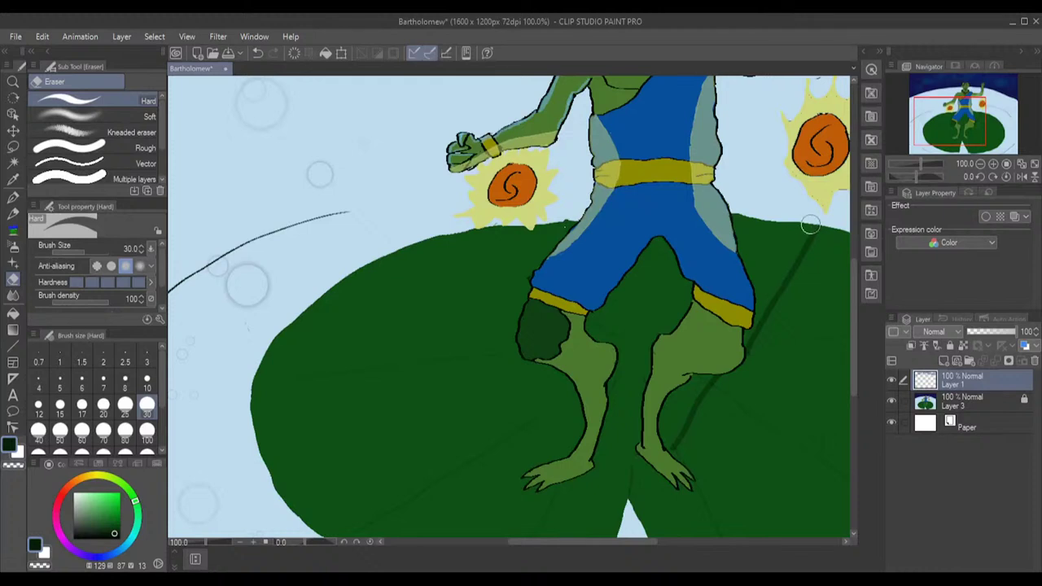
mouse_move(812, 221)
mouse_down()
mouse_move(732, 376)
mouse_move(699, 393)
mouse_move(669, 447)
mouse_up()
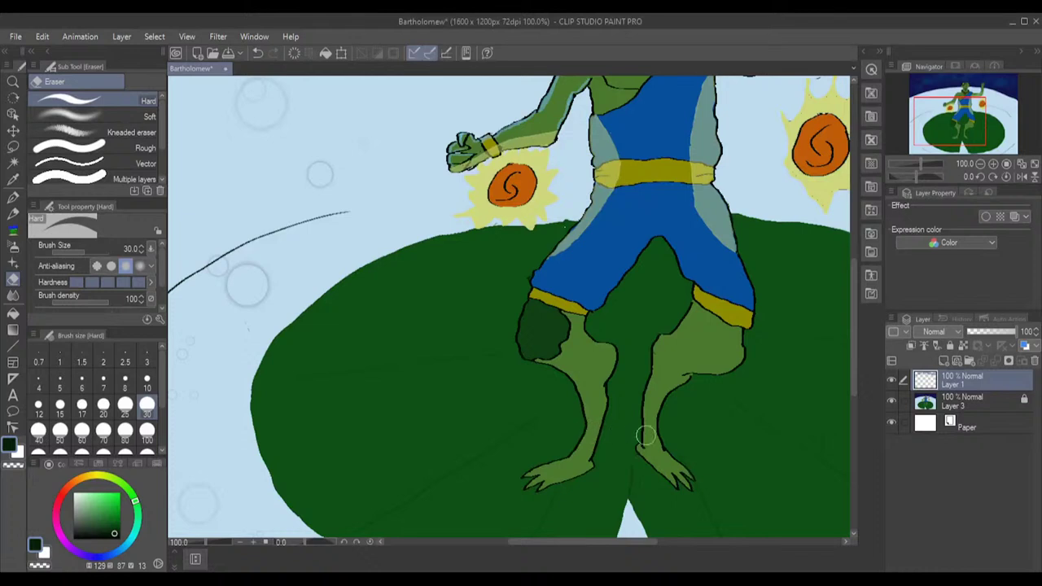
- Lasso the lily pad area behind the left thigh, from the pad's far edge down to the knee, following the shorts' outline
drag(539, 543, 566, 546)
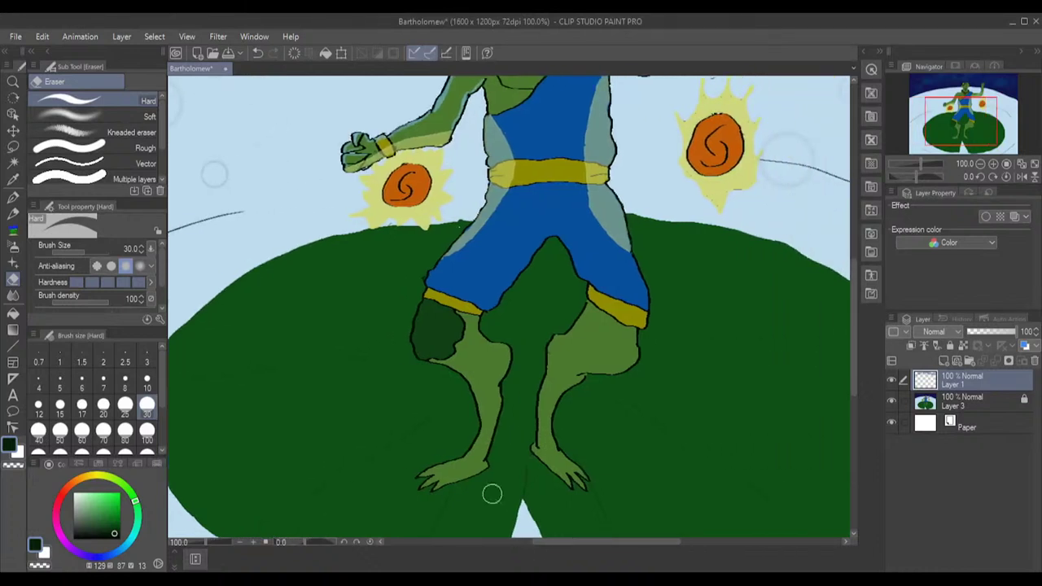
click(13, 146)
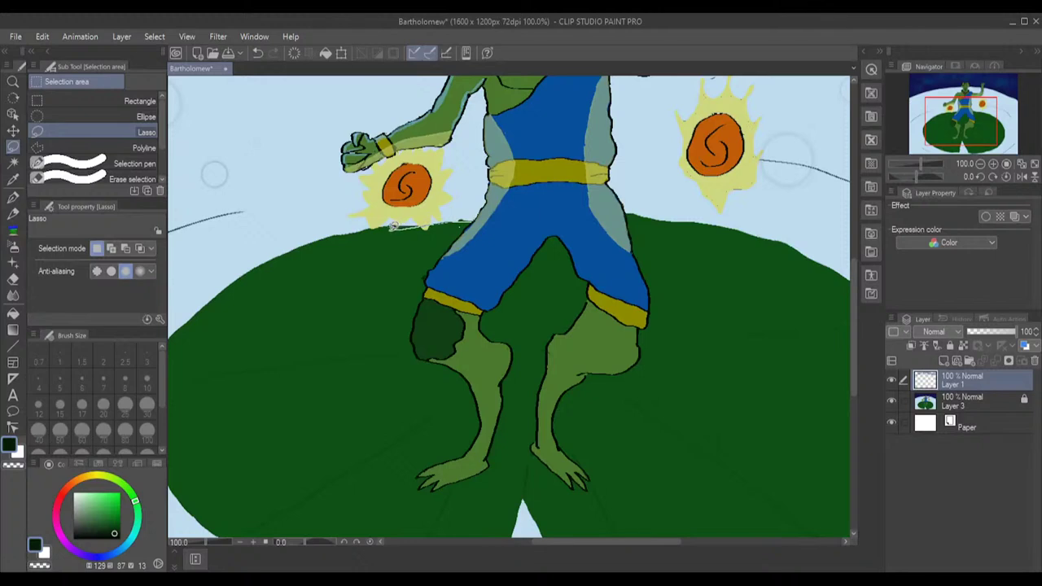
mouse_move(388, 228)
mouse_down()
mouse_move(391, 329)
mouse_move(415, 357)
mouse_move(411, 316)
mouse_move(433, 262)
mouse_up()
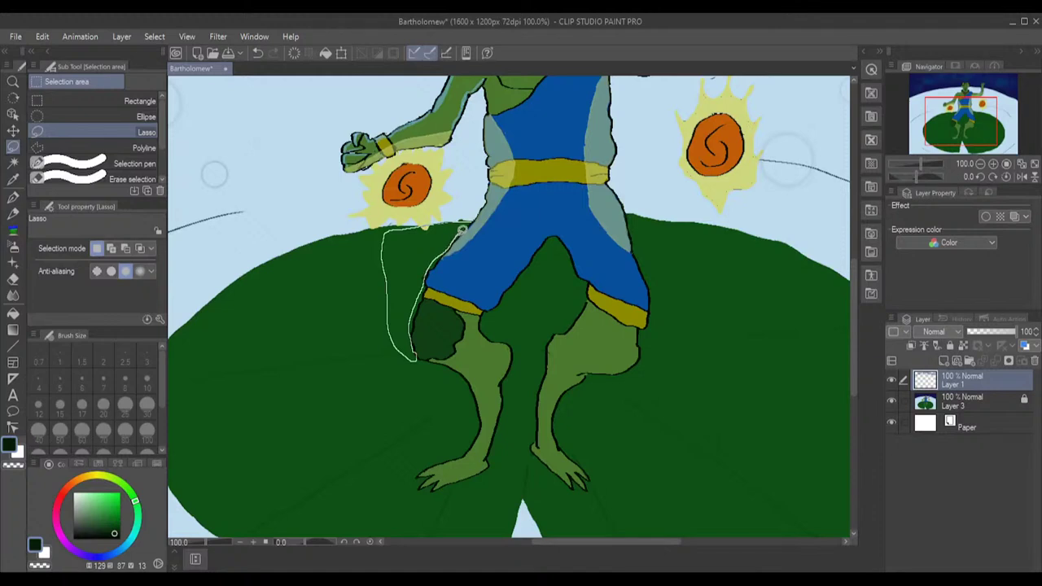
drag(470, 218, 470, 220)
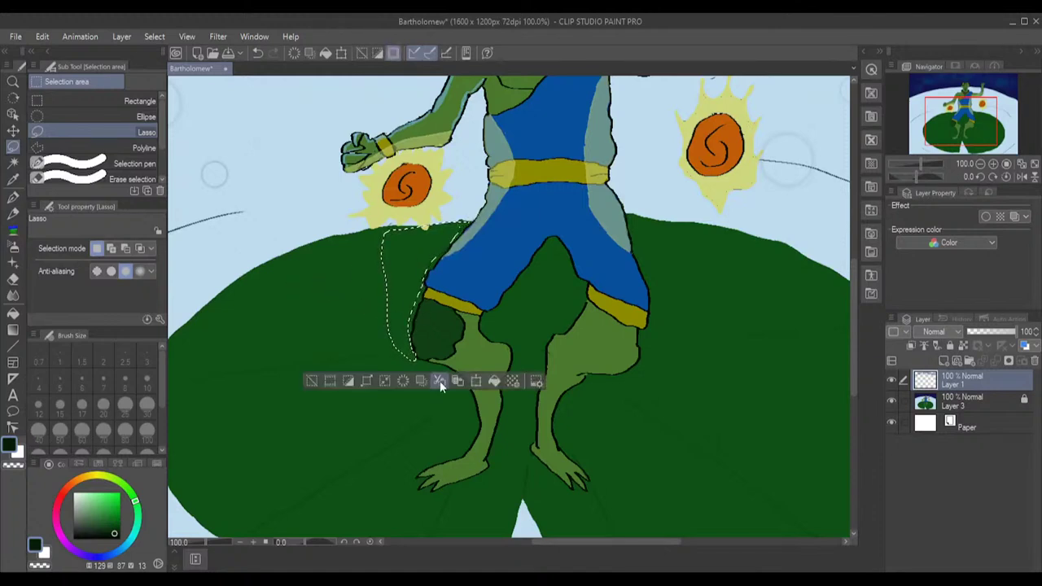
- Scale the selection up slightly to meet the shorts and knee, fill it with the dark green and deselect
click(480, 380)
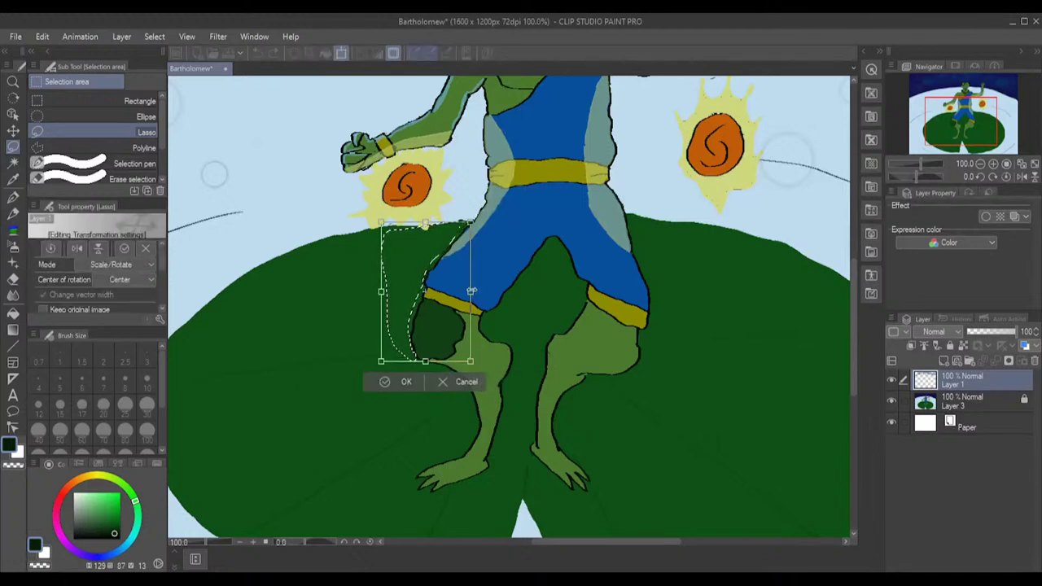
drag(471, 291, 476, 290)
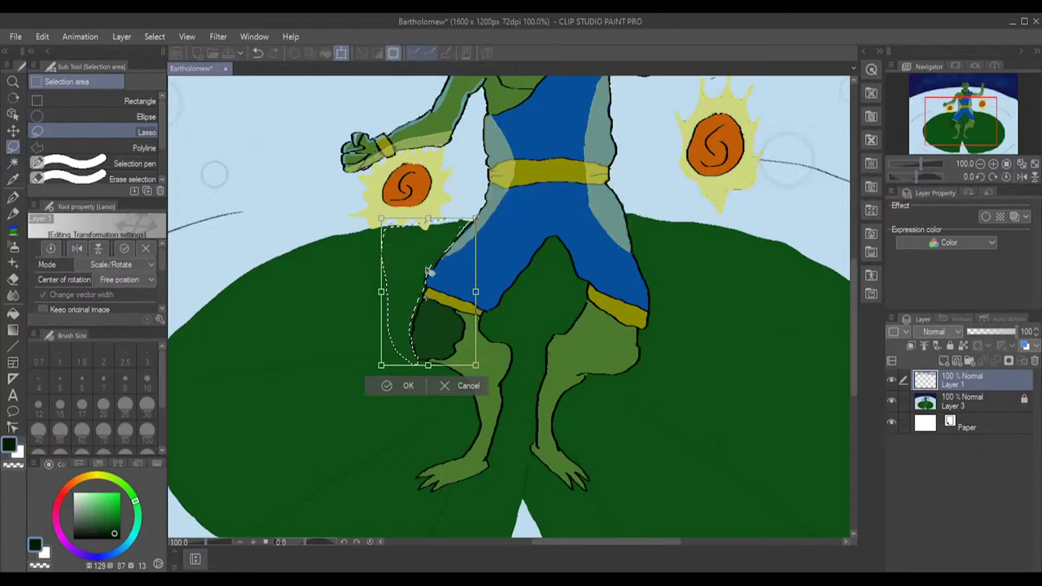
mouse_move(425, 271)
mouse_down()
mouse_move(424, 283)
mouse_move(426, 271)
mouse_up()
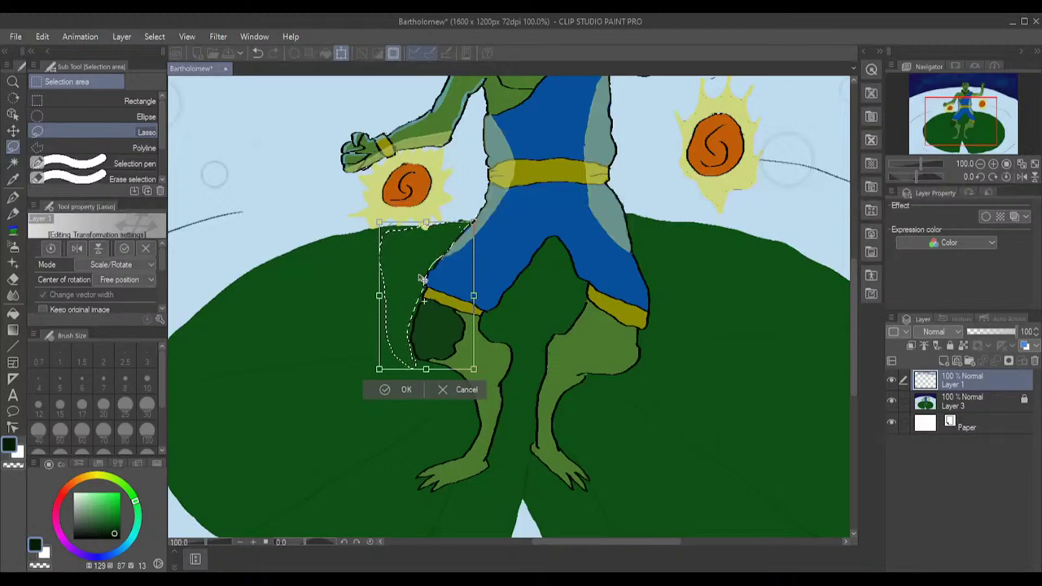
click(398, 388)
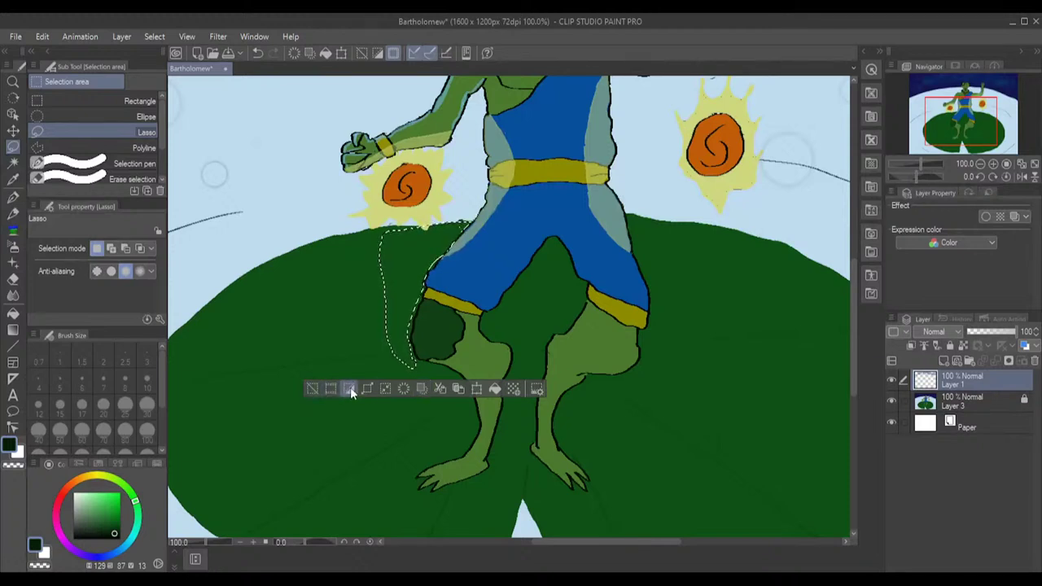
click(494, 389)
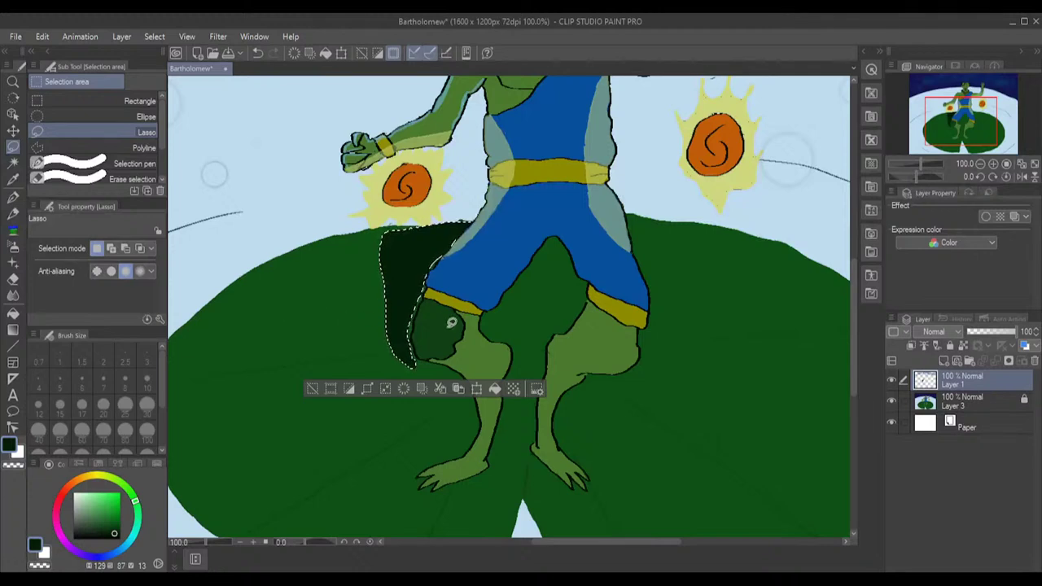
key(ctrl+d)
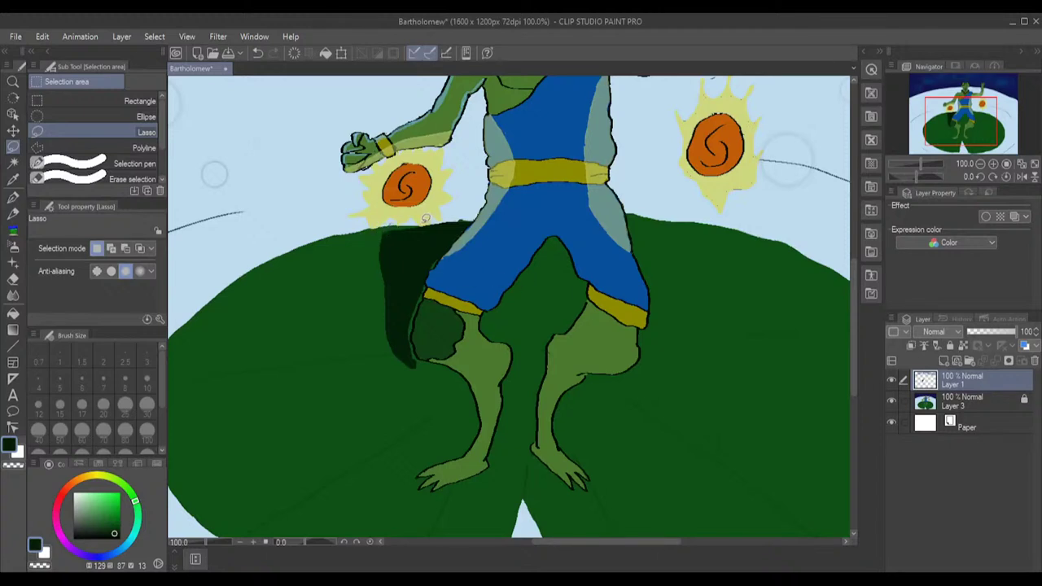
- Lasso the unfilled strip along the lily pad's far edge below the left fireball, fill it with dark green and deselect
scroll(461, 221, up, 3)
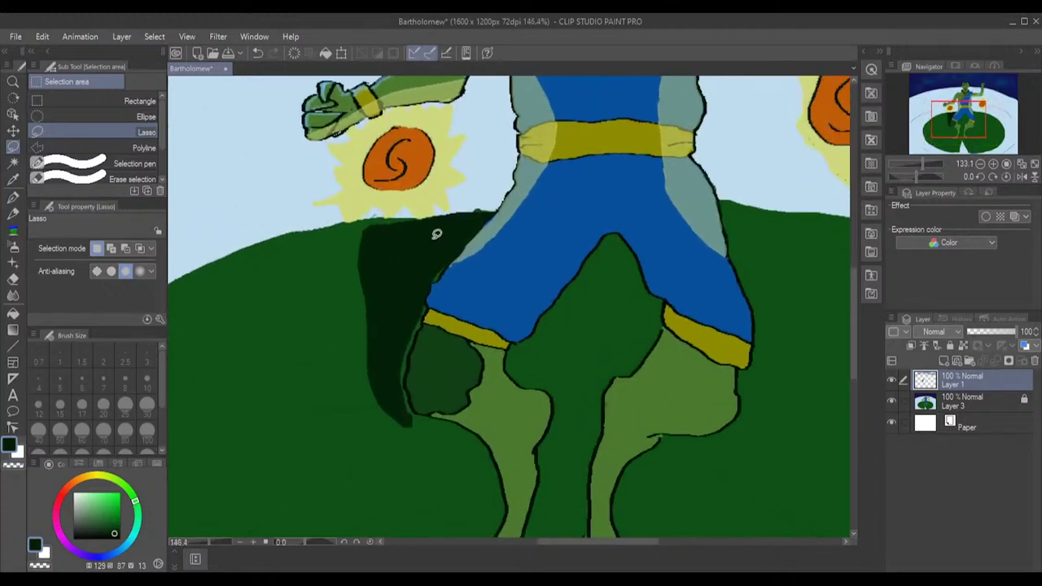
scroll(437, 232, up, 1)
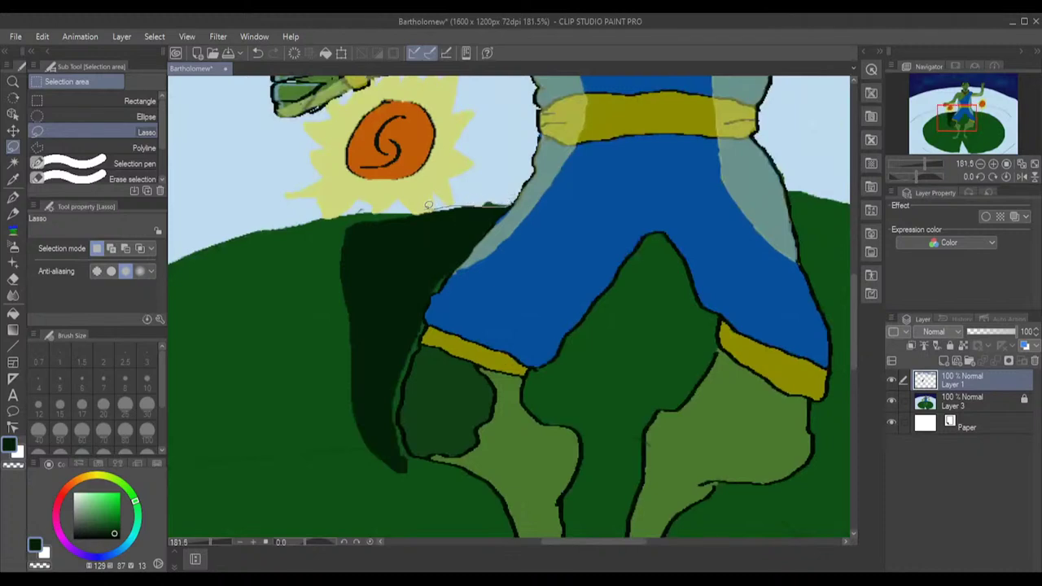
mouse_move(397, 207)
mouse_down()
mouse_move(359, 210)
mouse_move(389, 226)
mouse_move(510, 203)
mouse_up()
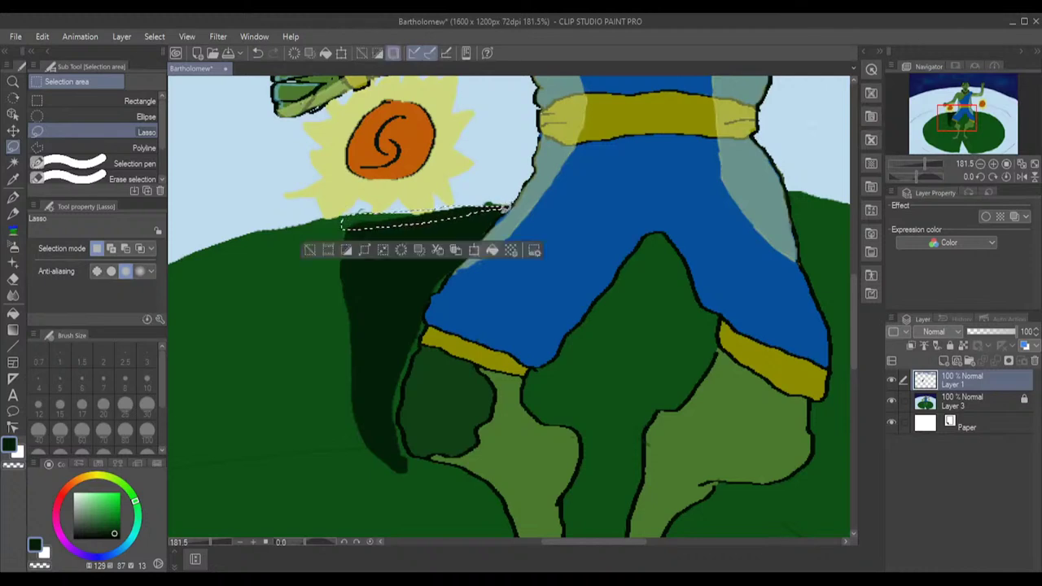
click(491, 248)
key(ctrl+d)
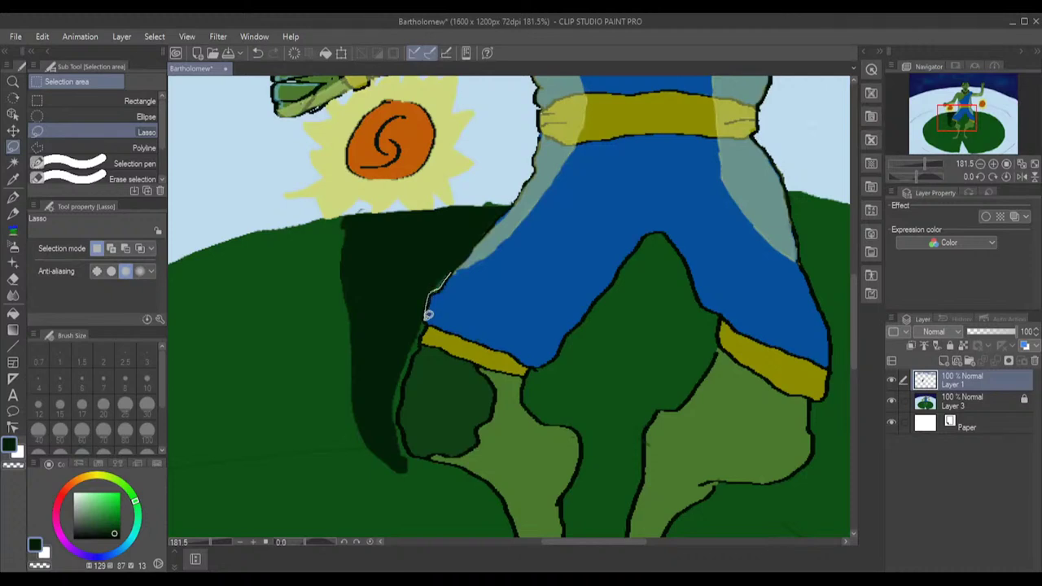
- Lasso the gap between the shadow and the outline of the left shorts leg and knee, fill it and deselect
drag(425, 328, 420, 343)
mouse_move(399, 398)
mouse_down()
mouse_move(412, 468)
mouse_move(387, 424)
mouse_move(384, 364)
mouse_move(408, 292)
mouse_move(451, 274)
mouse_up()
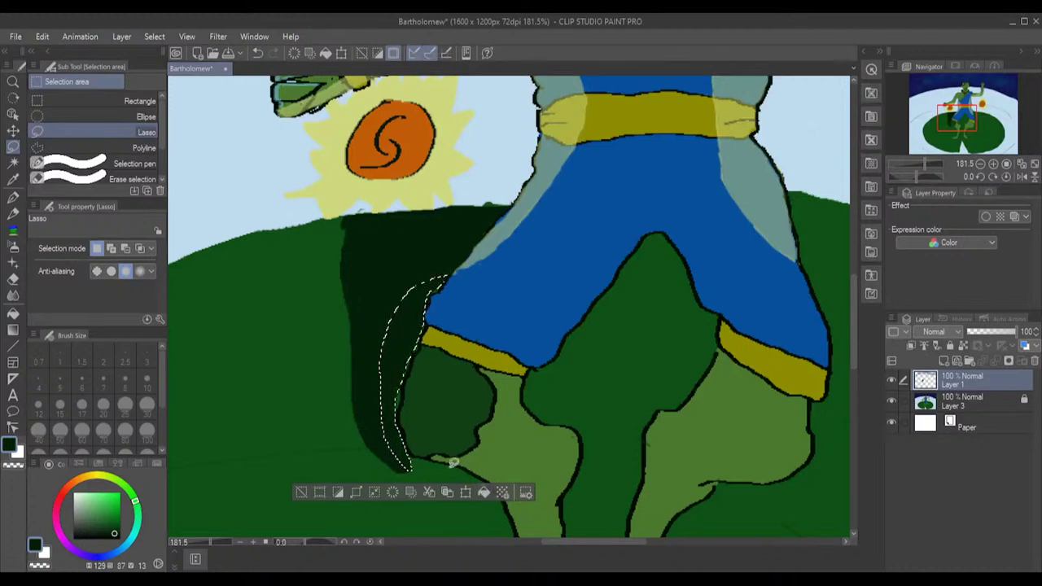
click(363, 379)
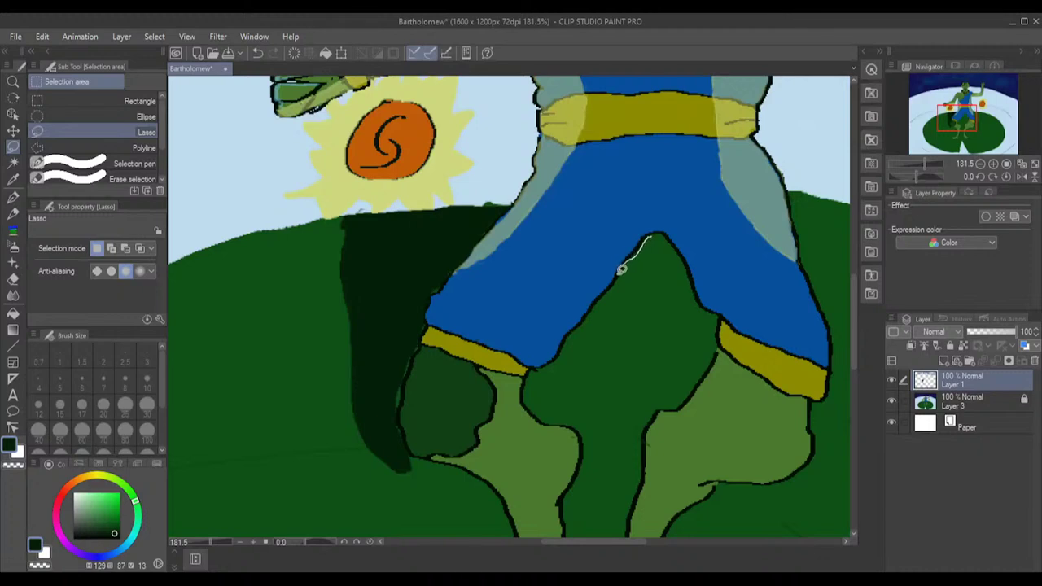
- Lasso the lily pad area between the thighs, from the shorts' crotch down past the knees, fill it with dark green and deselect
drag(618, 278, 578, 336)
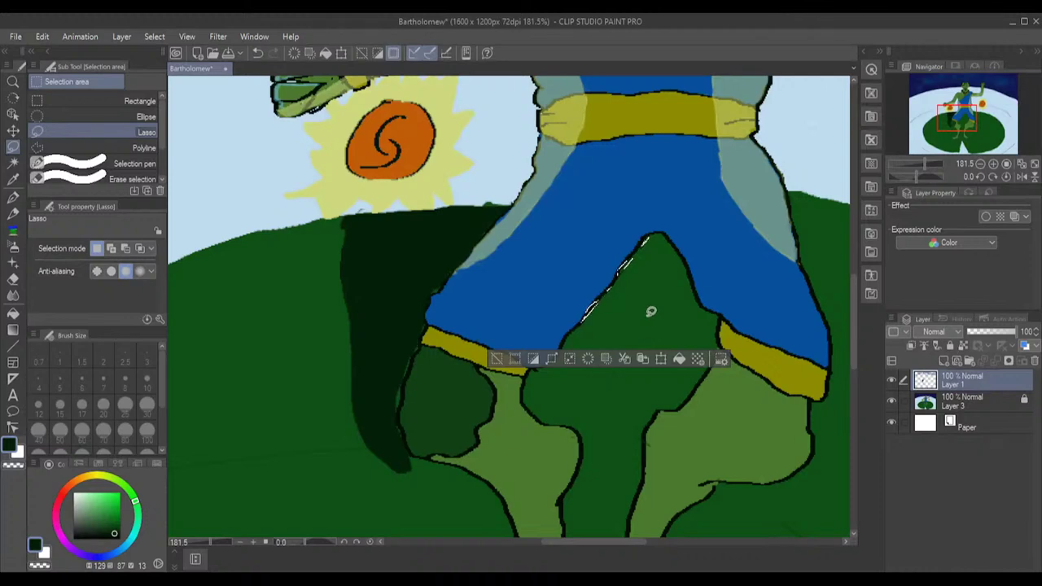
click(663, 289)
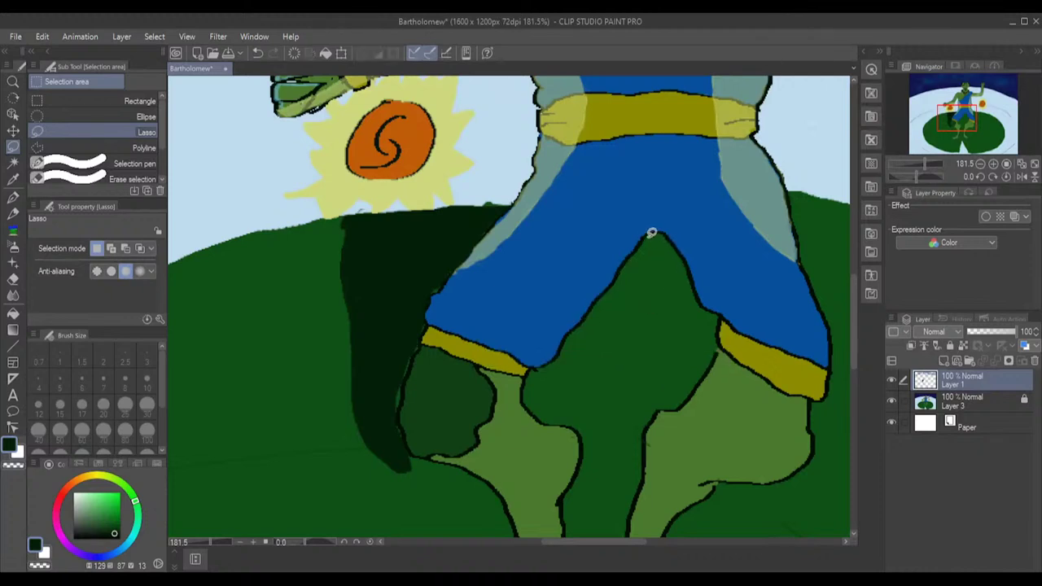
drag(648, 235, 592, 311)
drag(563, 346, 558, 359)
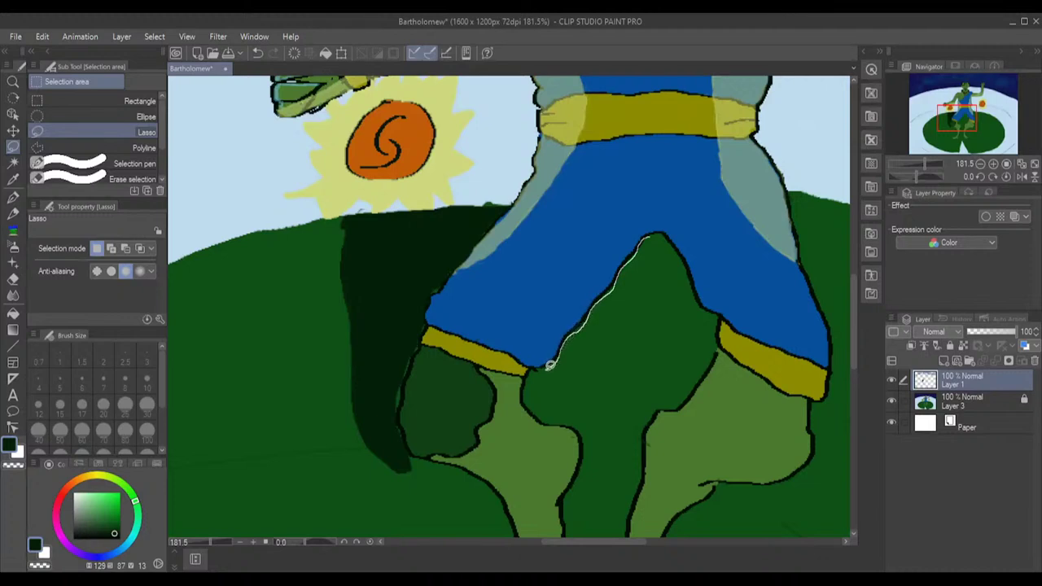
mouse_move(528, 375)
mouse_down()
mouse_move(529, 402)
mouse_move(576, 422)
mouse_move(587, 444)
mouse_up()
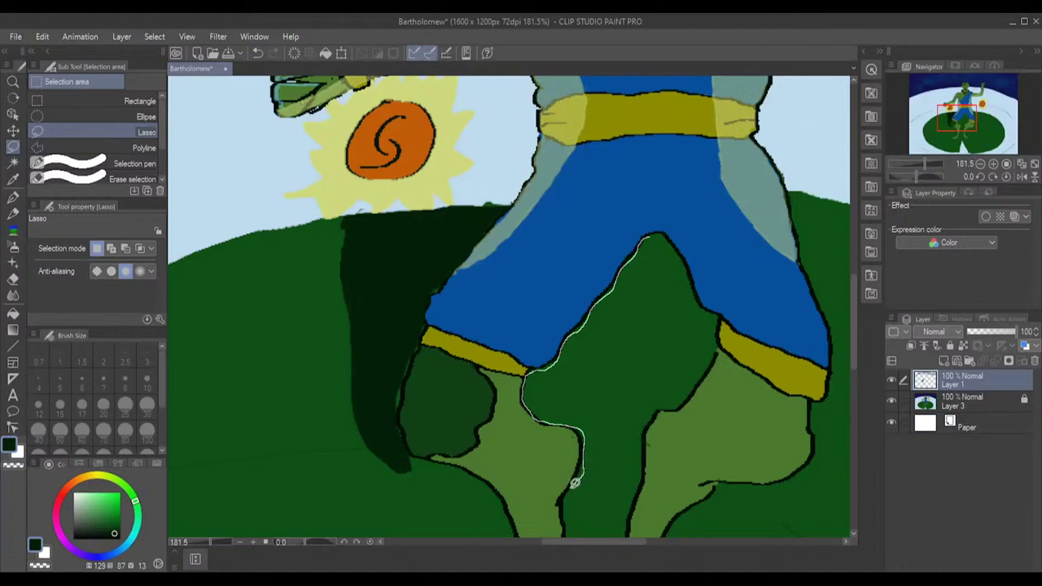
mouse_move(567, 501)
mouse_down()
mouse_move(634, 504)
mouse_move(643, 424)
mouse_move(659, 402)
mouse_move(683, 399)
mouse_move(717, 348)
mouse_move(722, 317)
mouse_move(699, 300)
mouse_move(655, 235)
mouse_up()
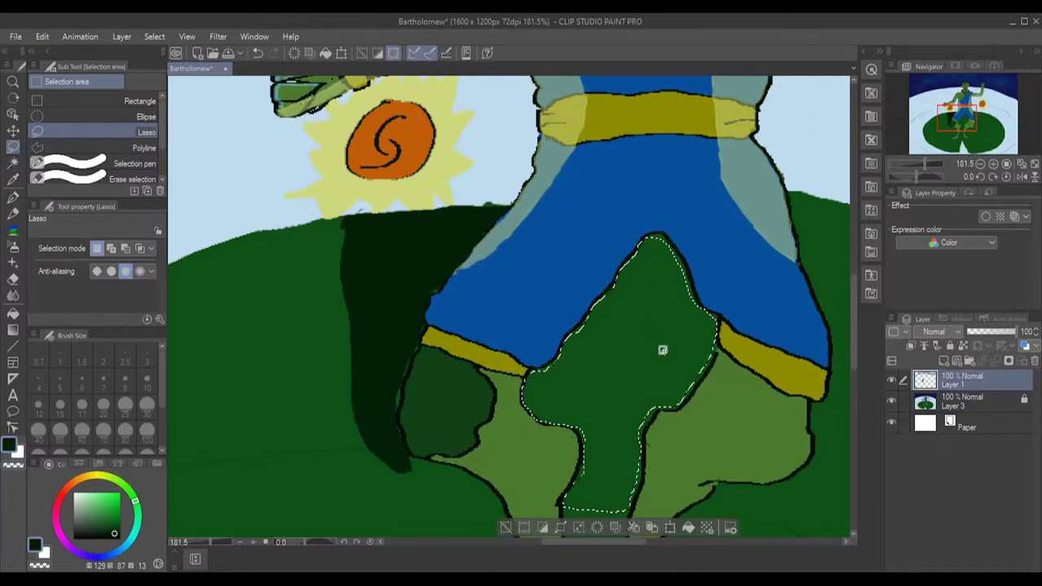
click(688, 527)
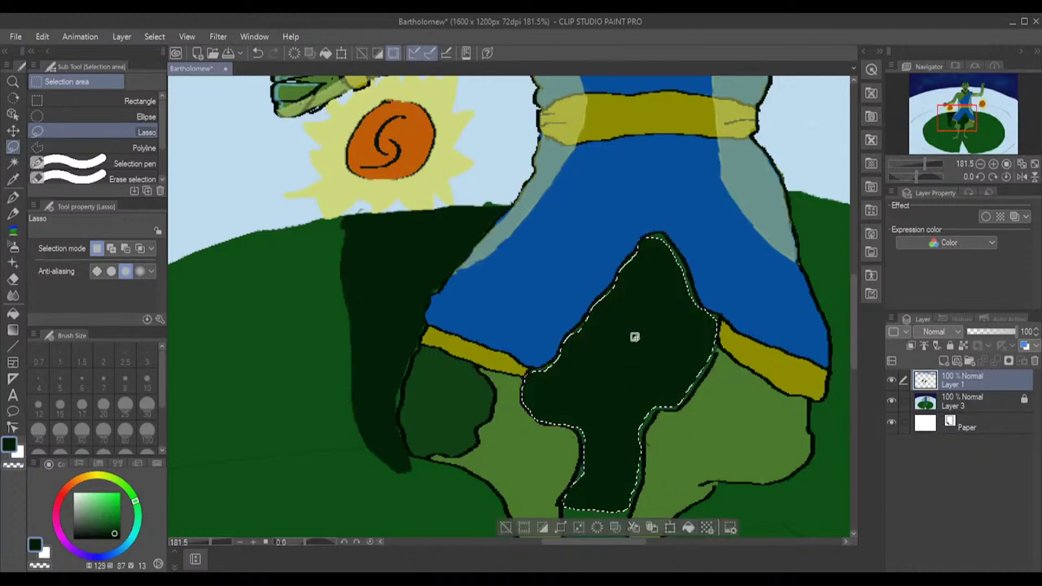
key(ctrl+d)
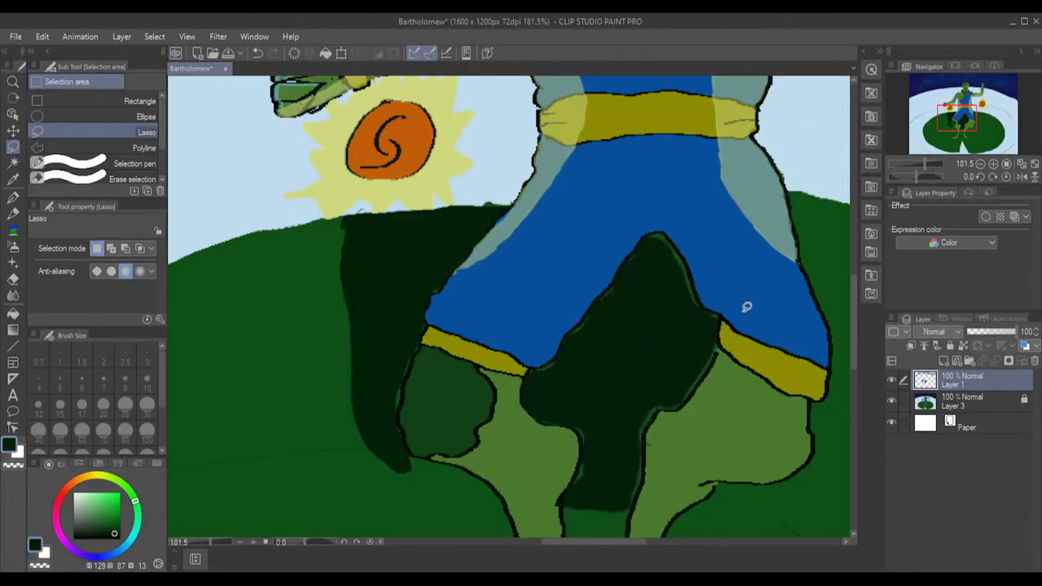
- Lasso the gap between the lower legs down to the ankles, overlapping the existing shadow, fill it with dark green and deselect
scroll(854, 310, down, 1)
drag(854, 320, 858, 348)
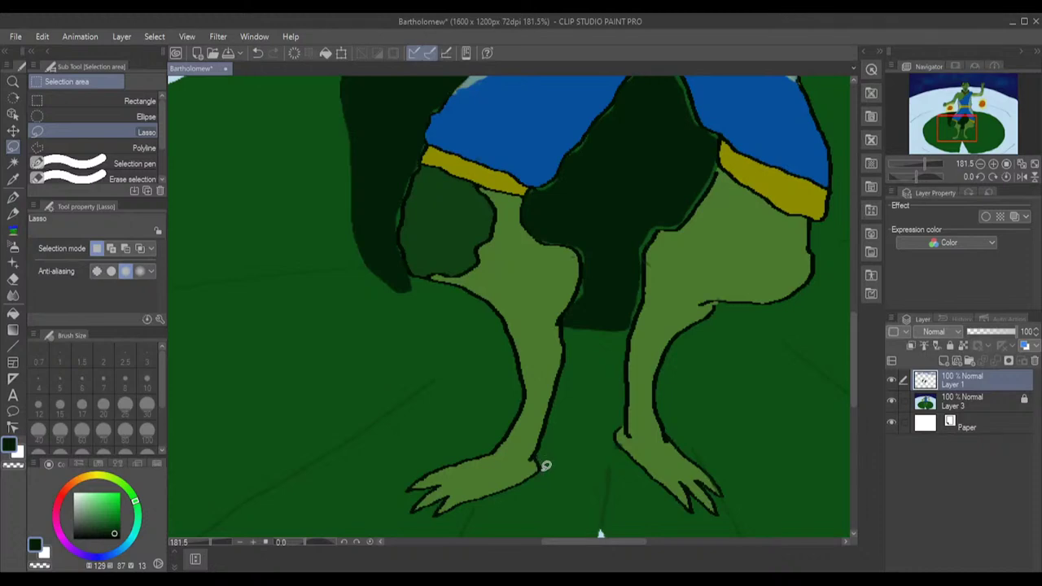
mouse_move(546, 465)
mouse_down()
mouse_move(617, 425)
mouse_move(644, 287)
mouse_move(632, 268)
mouse_move(591, 267)
mouse_move(569, 311)
mouse_move(571, 350)
mouse_up()
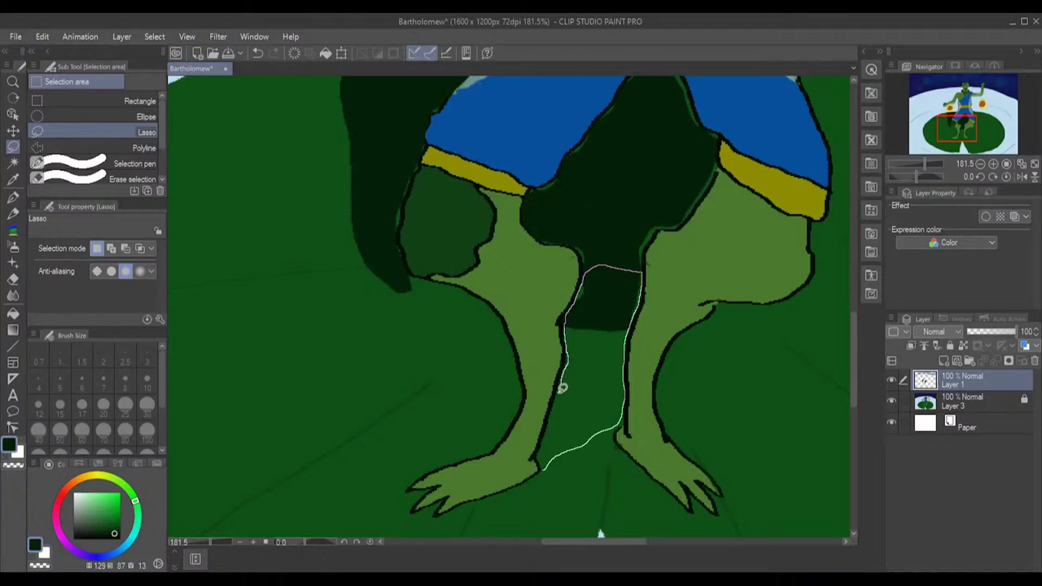
drag(561, 388, 551, 426)
drag(545, 465, 543, 467)
click(659, 490)
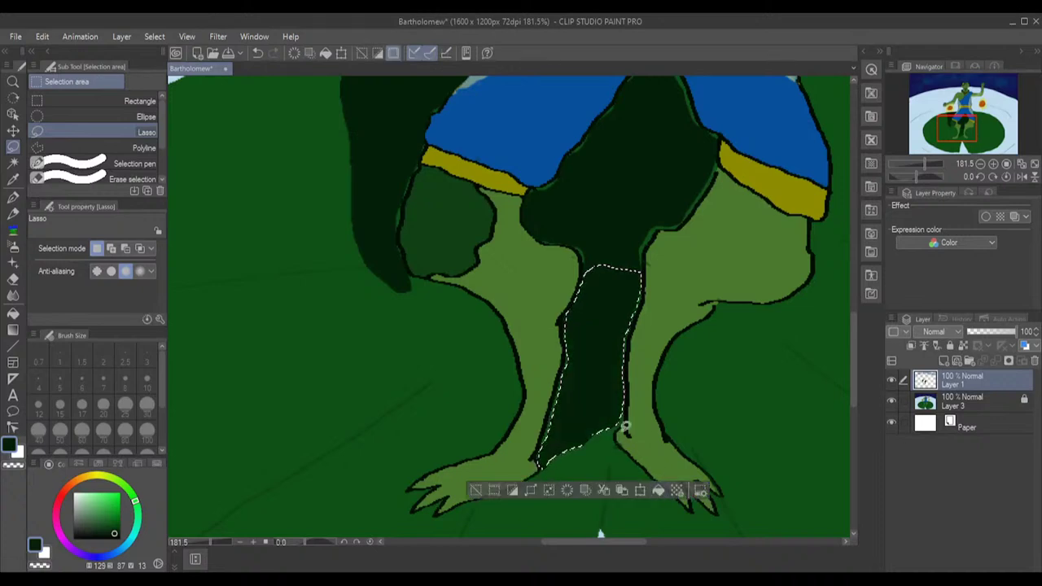
key(ctrl+d)
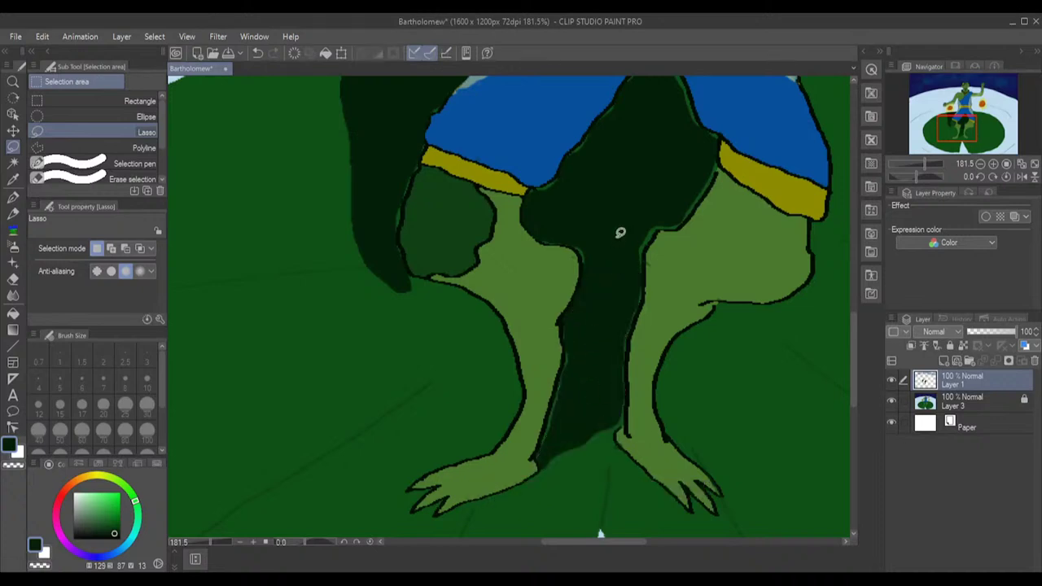
- Lasso a shadow beside the right leg from the ankle up to the pad's far edge, fill it with dark green and deselect
scroll(663, 253, down, 2)
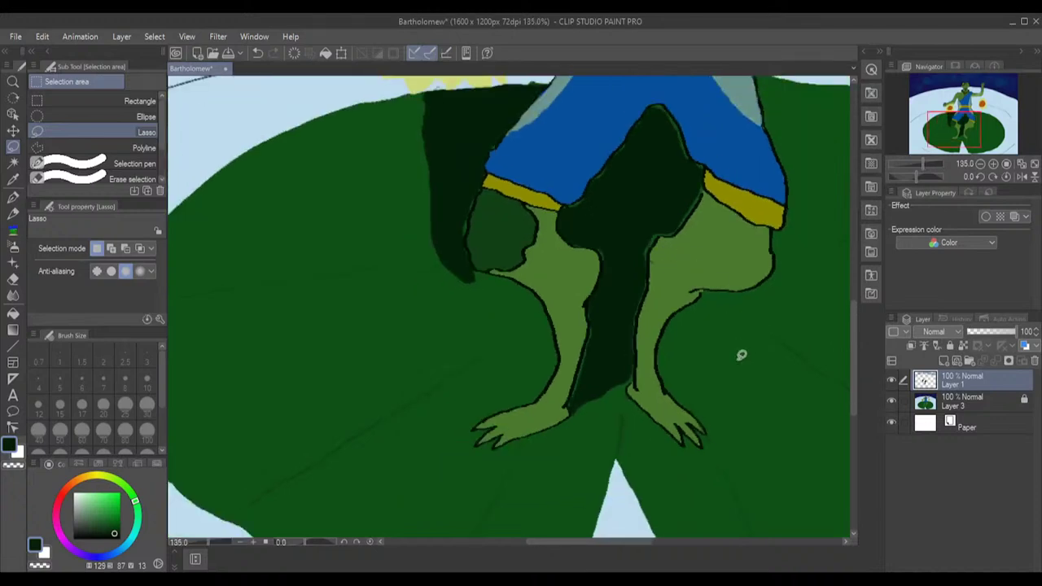
drag(592, 543, 628, 548)
drag(852, 357, 850, 349)
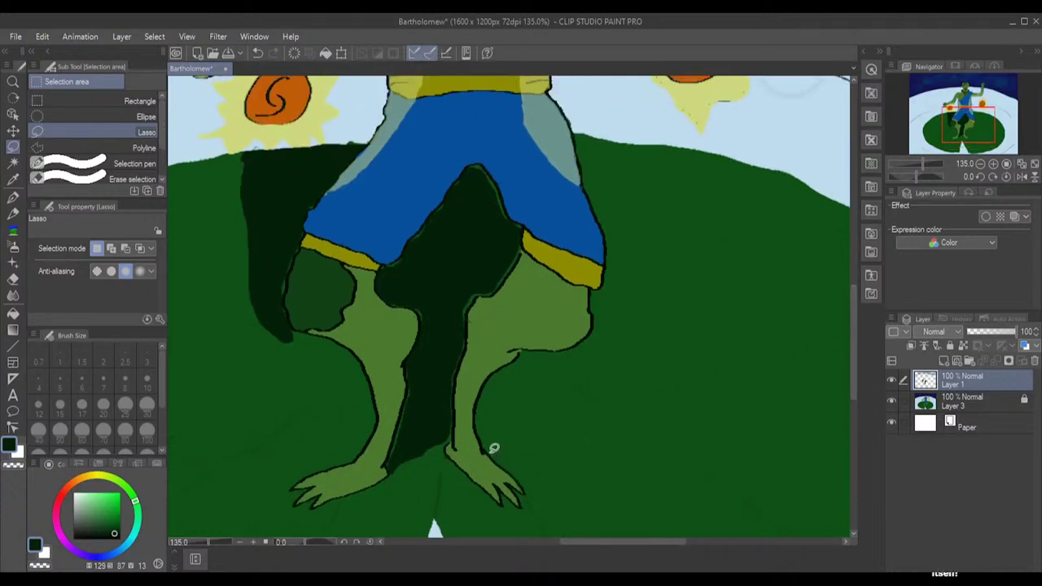
mouse_move(492, 448)
mouse_down()
mouse_move(540, 368)
mouse_move(595, 333)
mouse_move(698, 150)
mouse_up()
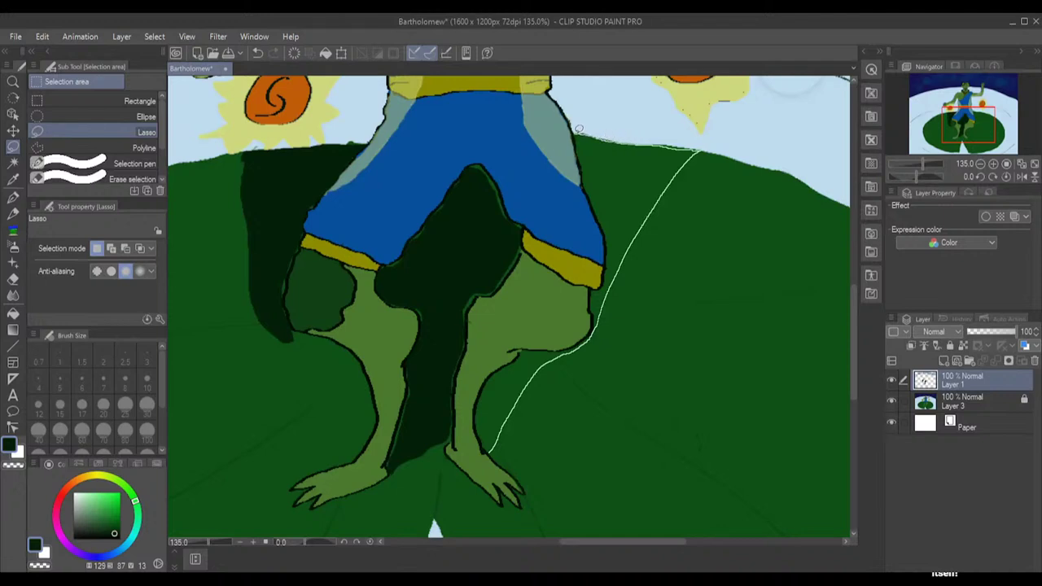
mouse_move(578, 128)
mouse_down()
mouse_move(610, 238)
mouse_move(610, 276)
mouse_move(583, 341)
mouse_move(493, 367)
mouse_move(482, 409)
mouse_move(493, 446)
mouse_up()
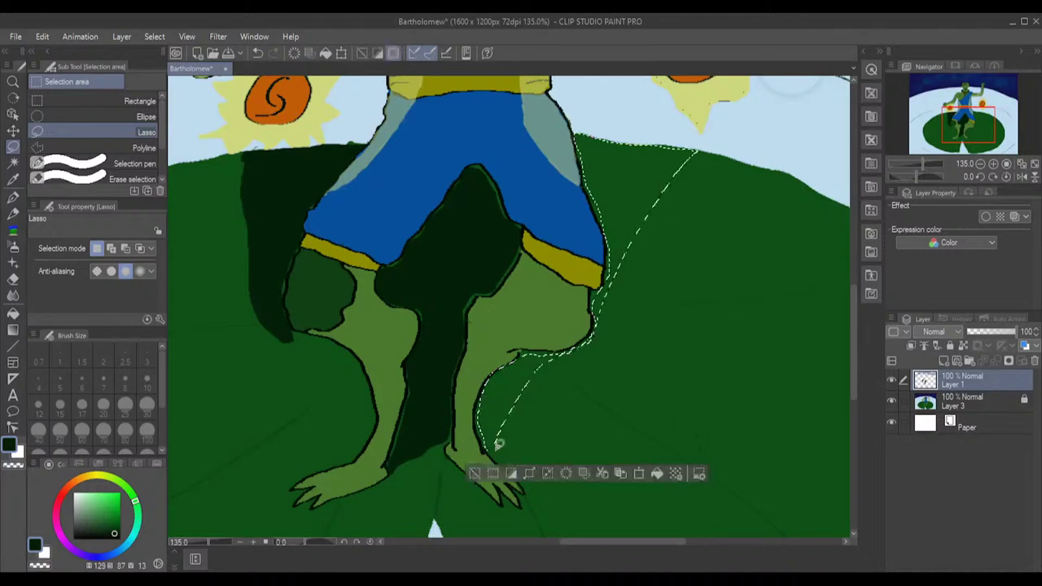
click(657, 475)
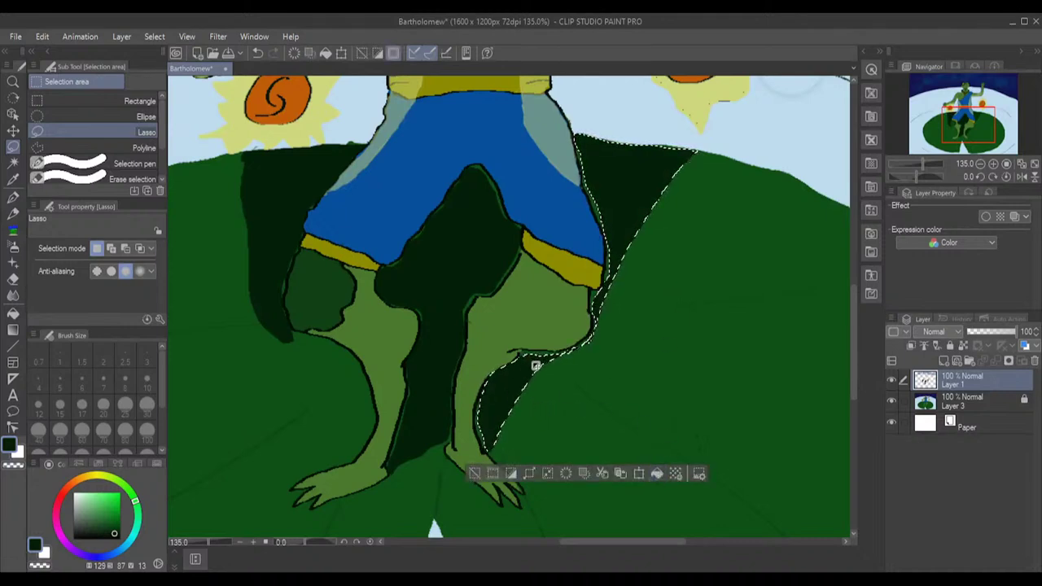
click(597, 372)
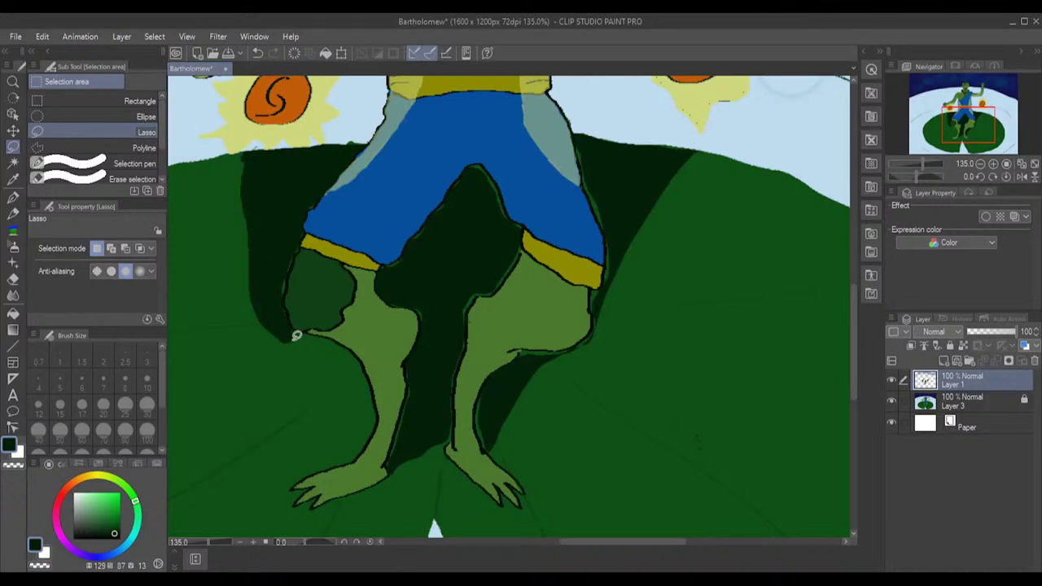
- Lasso a narrow wedge from below the left knee along the outer shin to the ankle, fill it with dark green and deselect
mouse_move(294, 343)
mouse_down()
mouse_move(374, 433)
mouse_move(355, 351)
mouse_move(318, 331)
mouse_move(294, 338)
mouse_up()
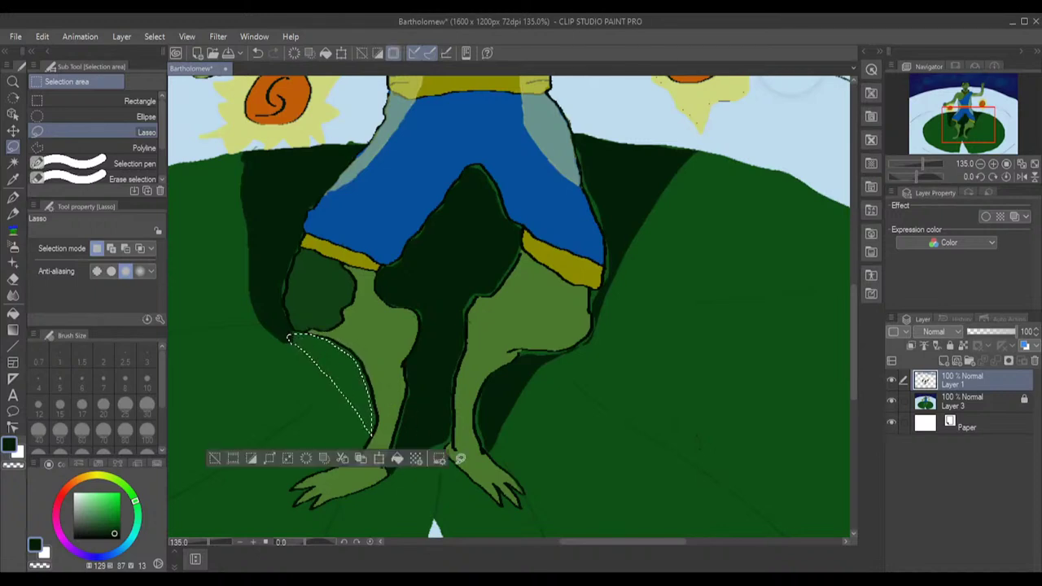
click(397, 461)
key(ctrl+d)
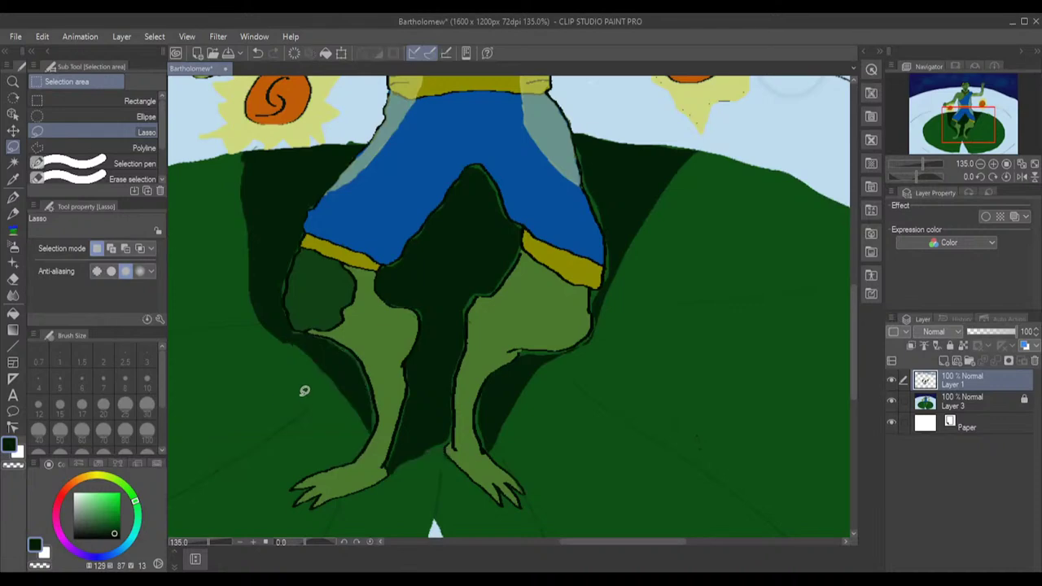
- Sample the belt's yellow and darken it to an olive with hue 60, saturation 100 and value 38
scroll(562, 330, down, 3)
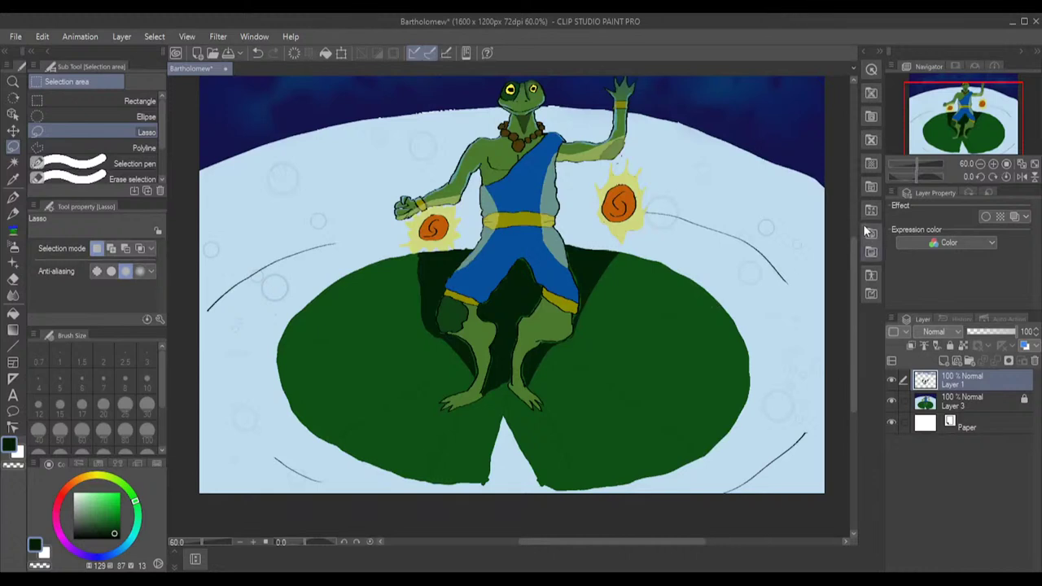
mouse_move(853, 265)
mouse_down()
mouse_move(849, 243)
mouse_move(853, 252)
mouse_up()
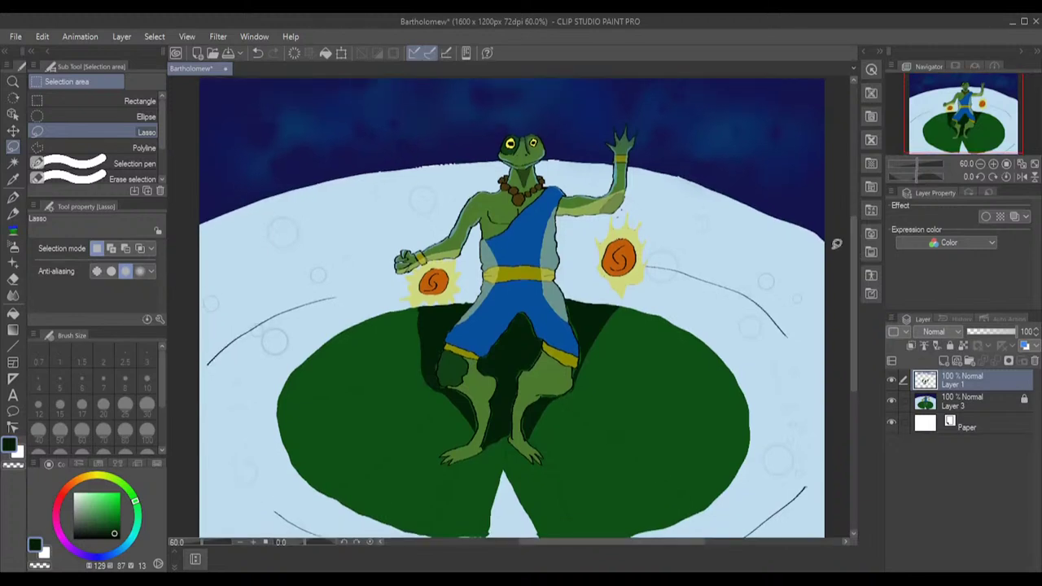
scroll(518, 309, up, 1)
scroll(519, 314, up, 4)
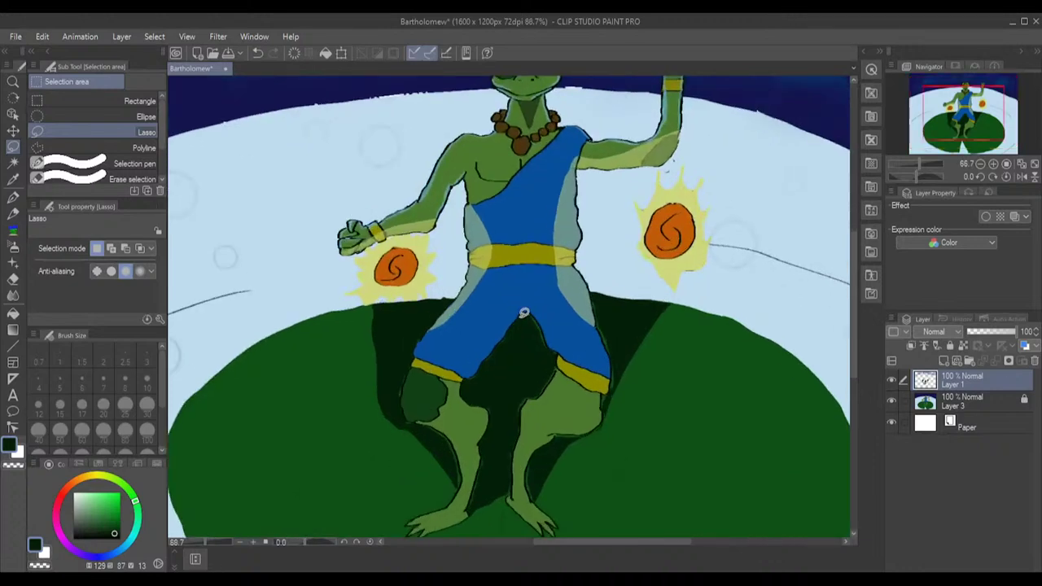
alt+click(512, 244)
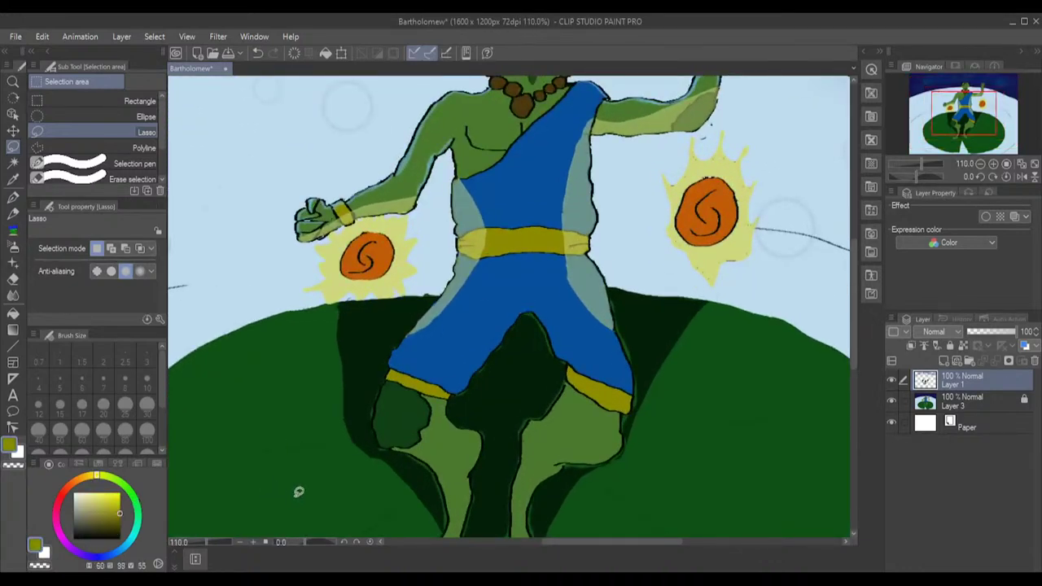
drag(123, 511, 123, 533)
drag(120, 536, 120, 521)
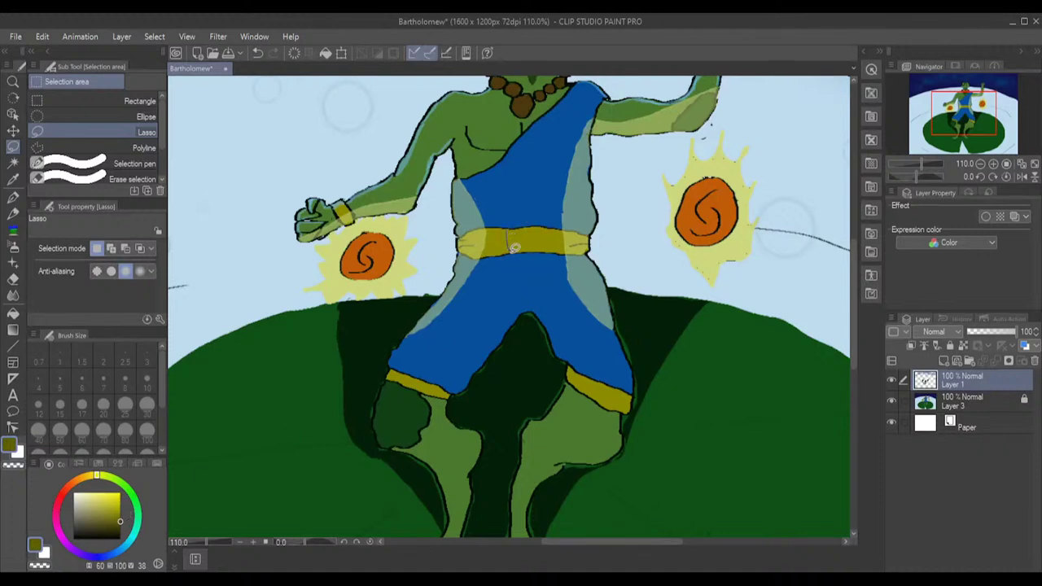
- Lasso a narrow curved band across the middle of the belt, fill it with the dark olive and deselect
mouse_move(513, 248)
mouse_down()
mouse_move(506, 236)
mouse_move(540, 241)
mouse_up()
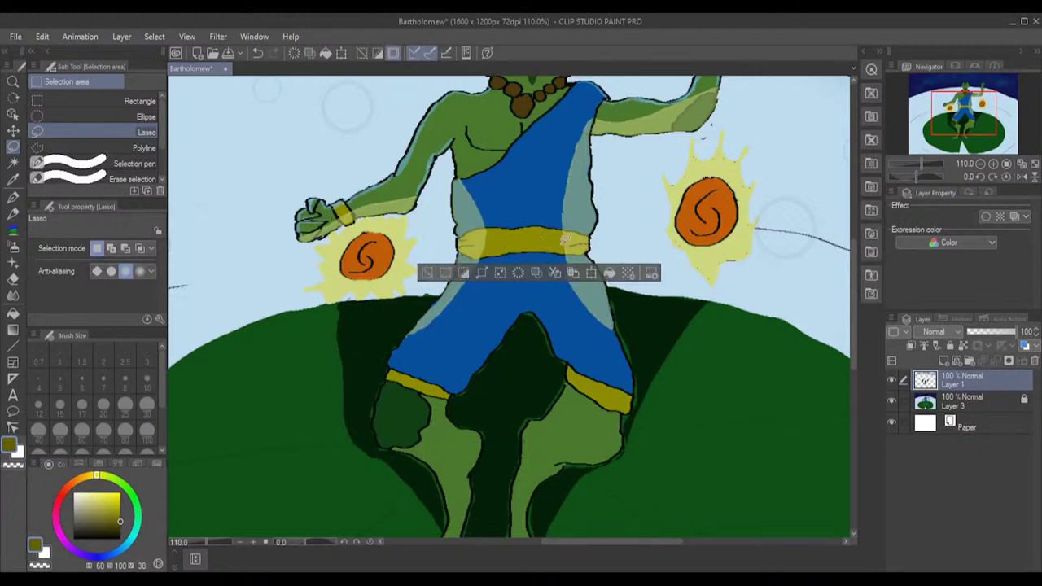
click(512, 242)
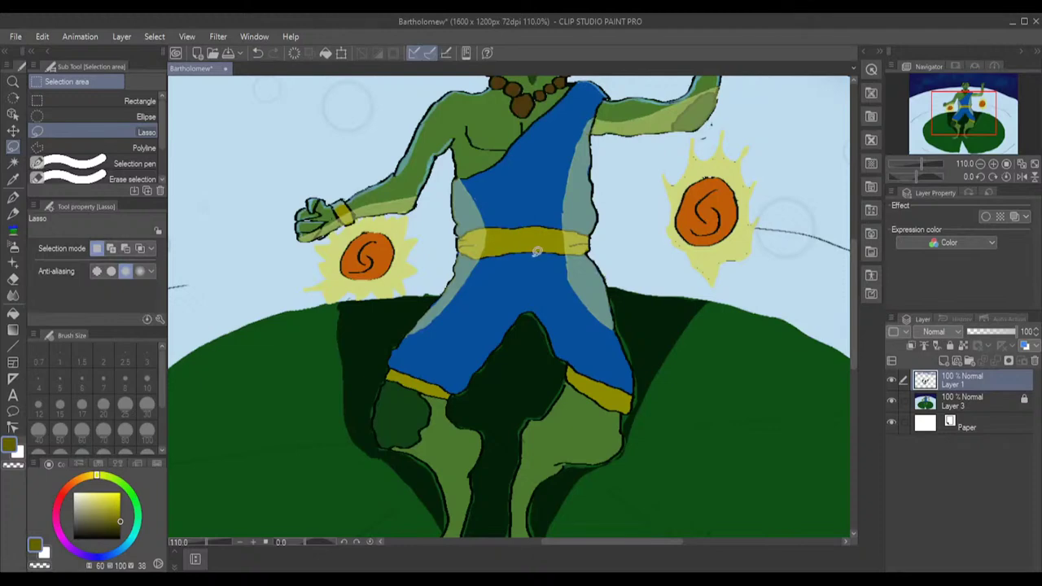
scroll(536, 251, up, 5)
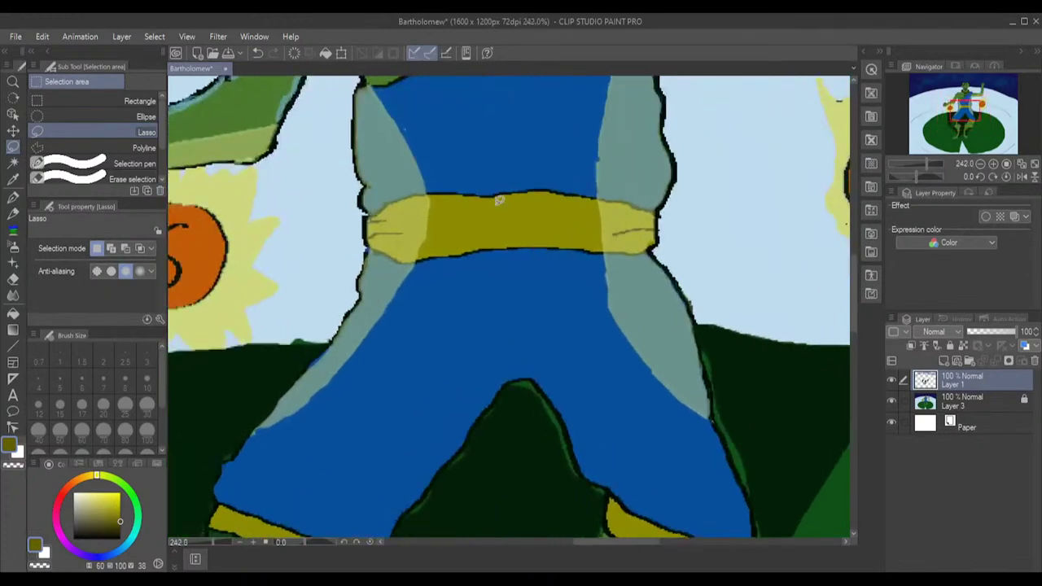
mouse_move(489, 194)
mouse_down()
mouse_move(494, 246)
mouse_move(536, 236)
mouse_up()
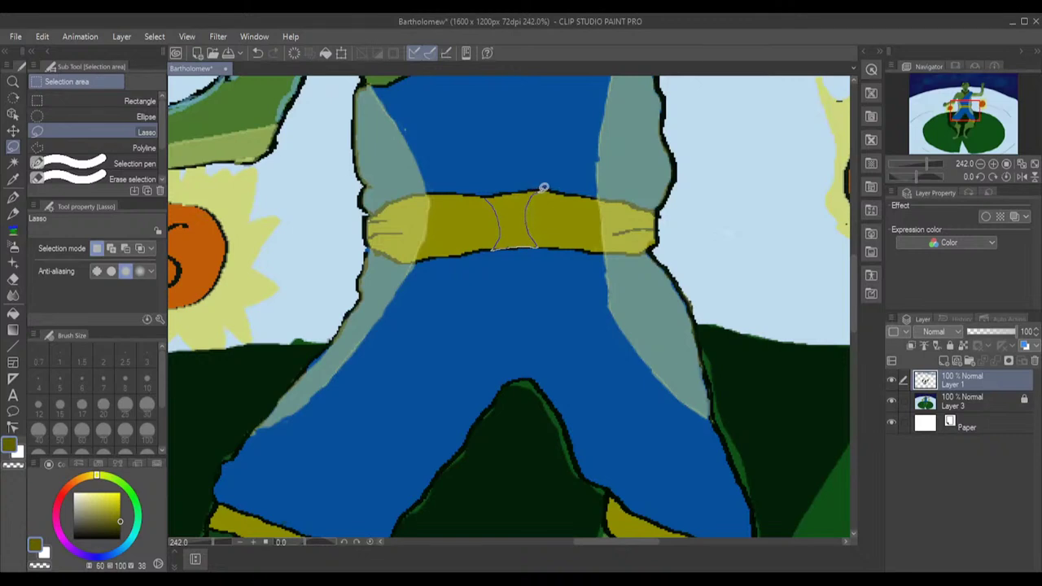
drag(544, 187, 489, 194)
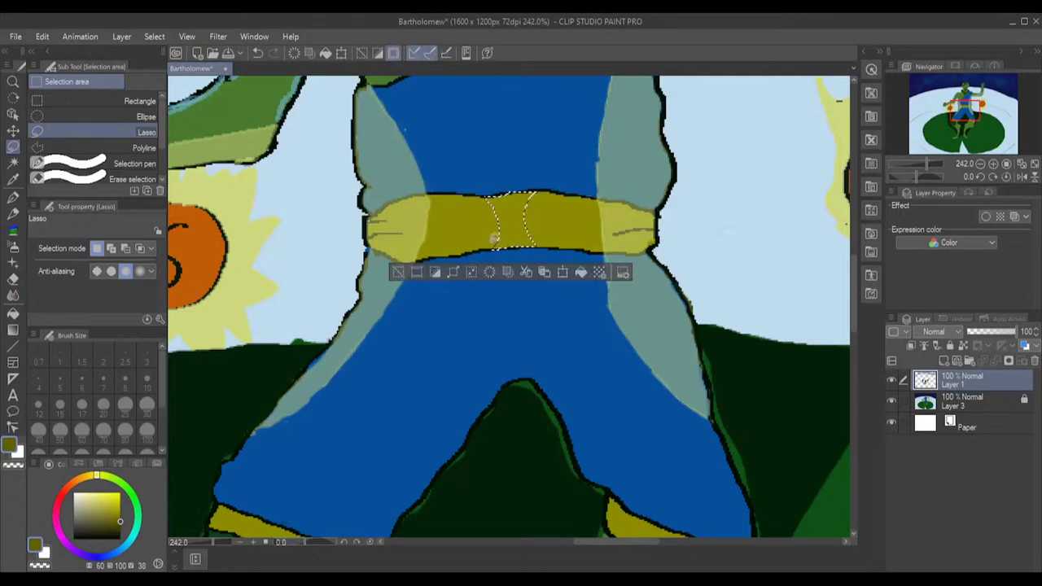
click(581, 274)
key(ctrl+d)
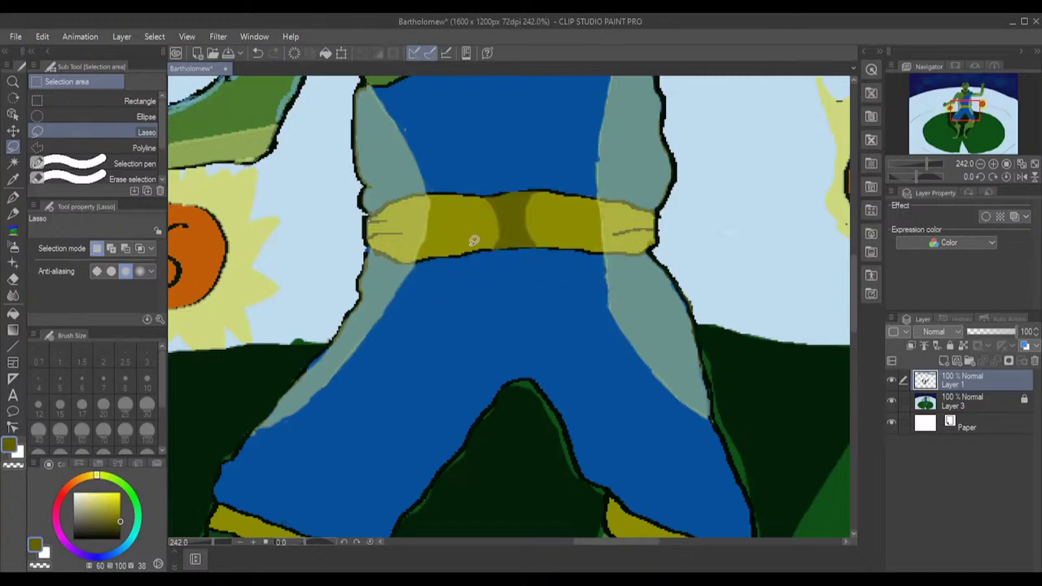
- Sample the pale blue background, switch to the Blend tool, and unlock Layer 3 for editing
scroll(476, 241, down, 2)
scroll(481, 240, down, 4)
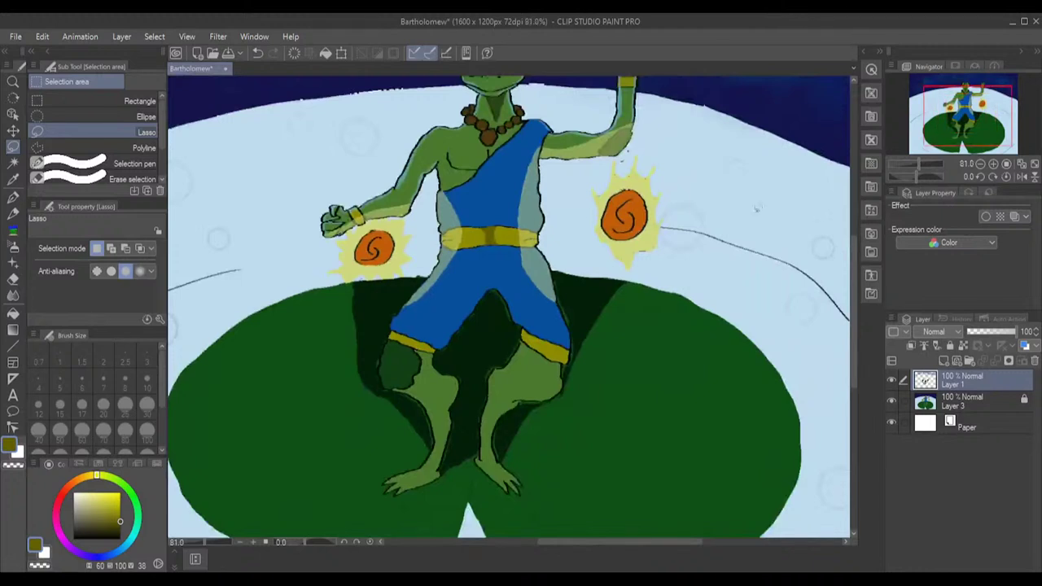
drag(853, 264, 853, 249)
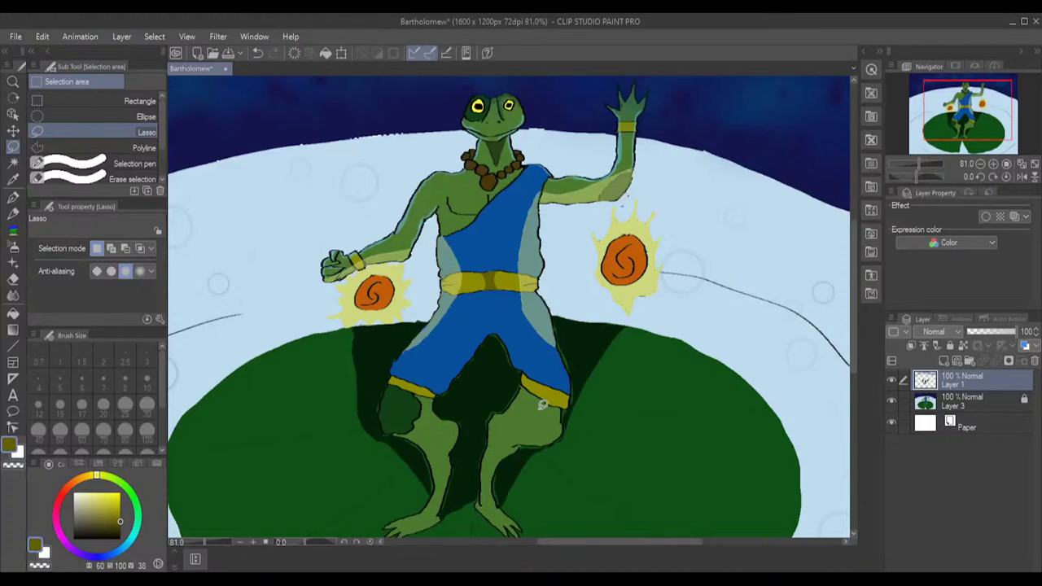
scroll(516, 272, up, 3)
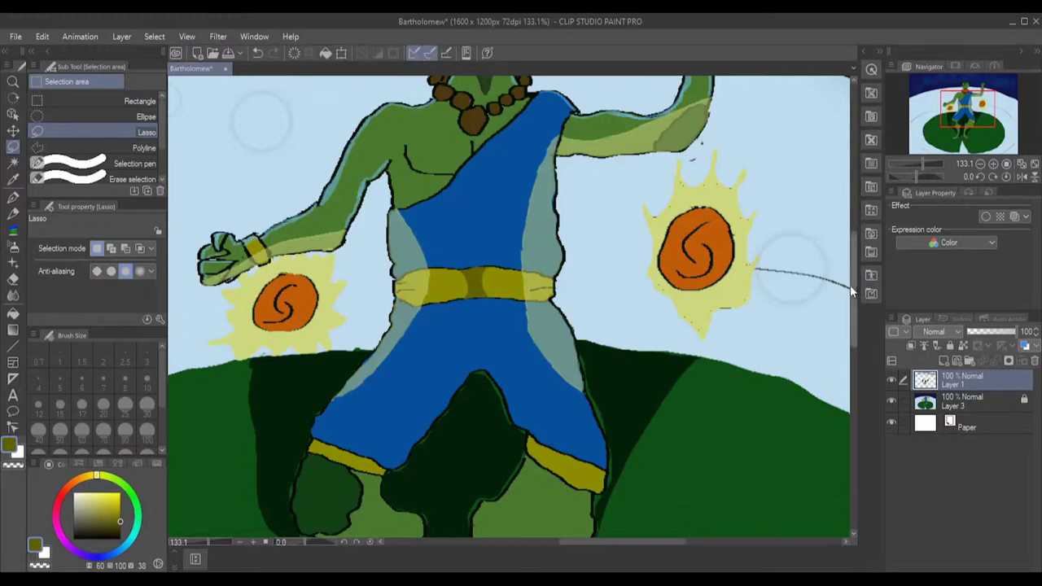
drag(852, 284, 865, 249)
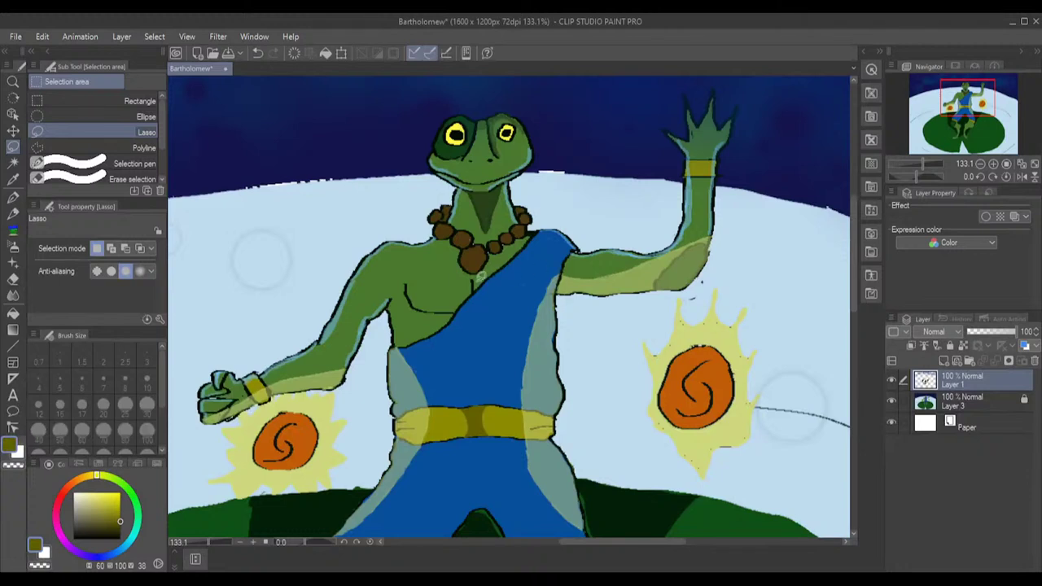
alt+click(324, 207)
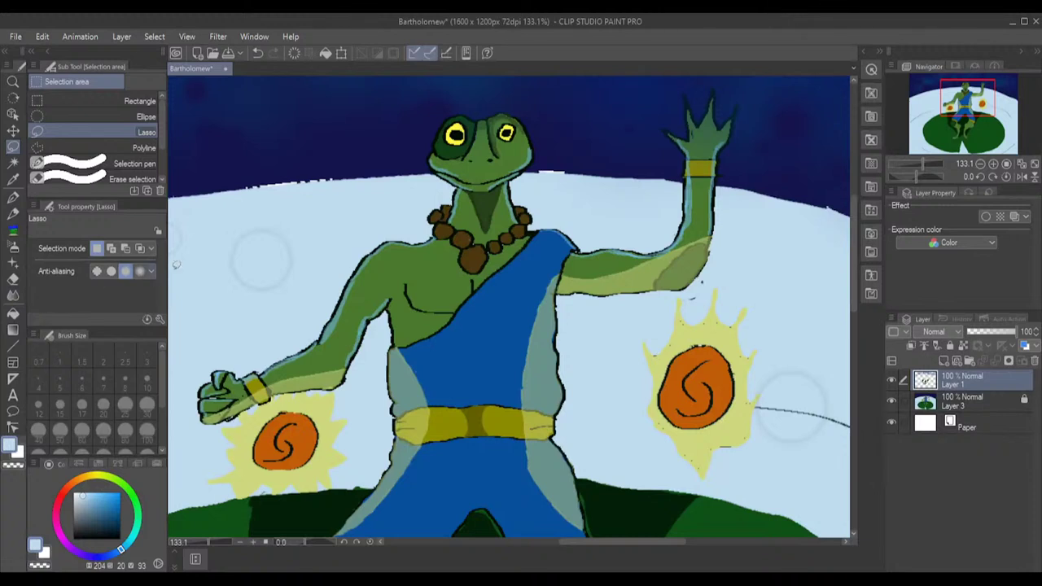
click(13, 296)
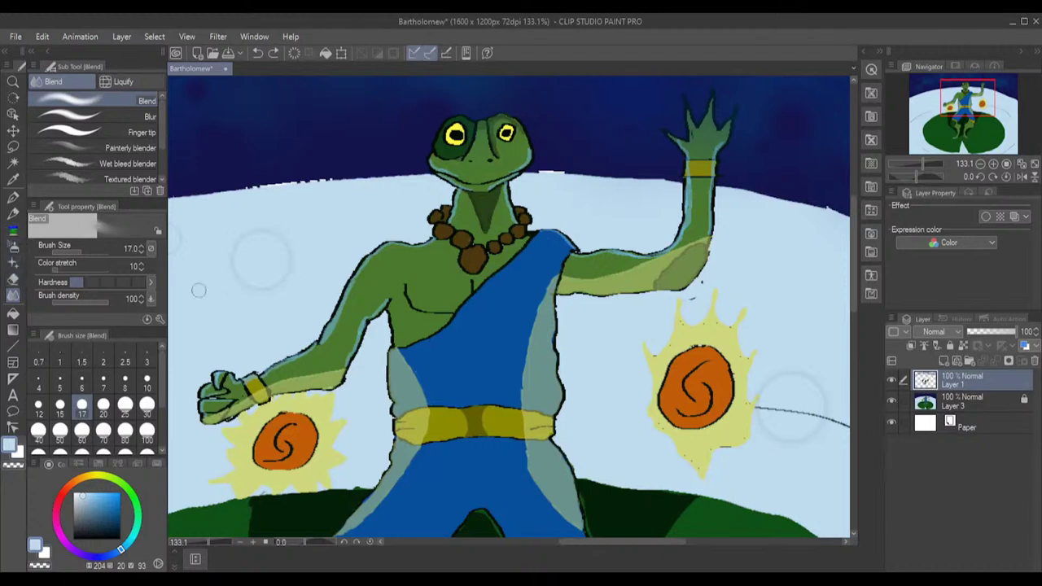
click(963, 402)
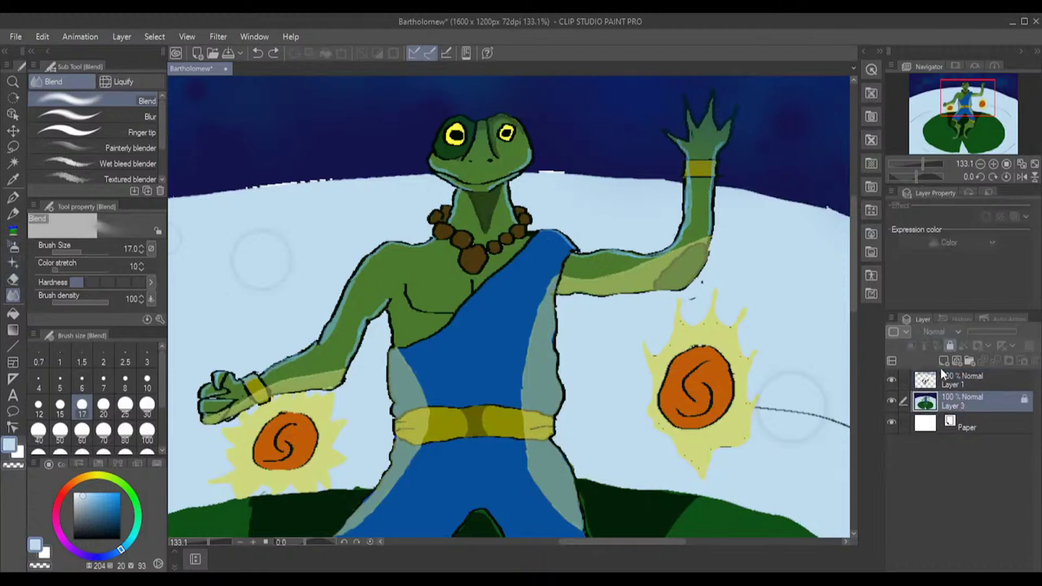
click(951, 345)
drag(240, 185, 346, 186)
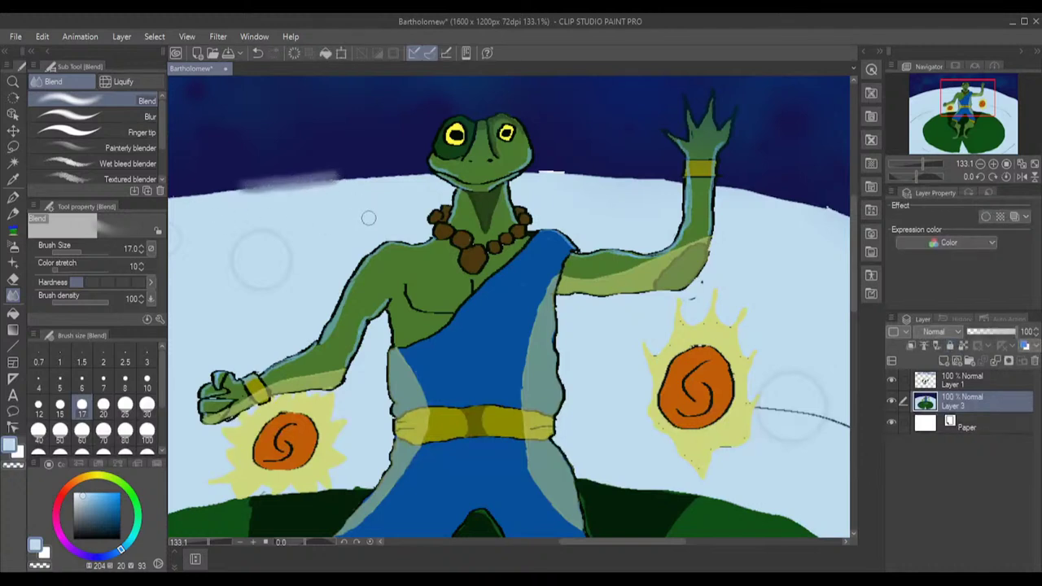
key(ctrl+z)
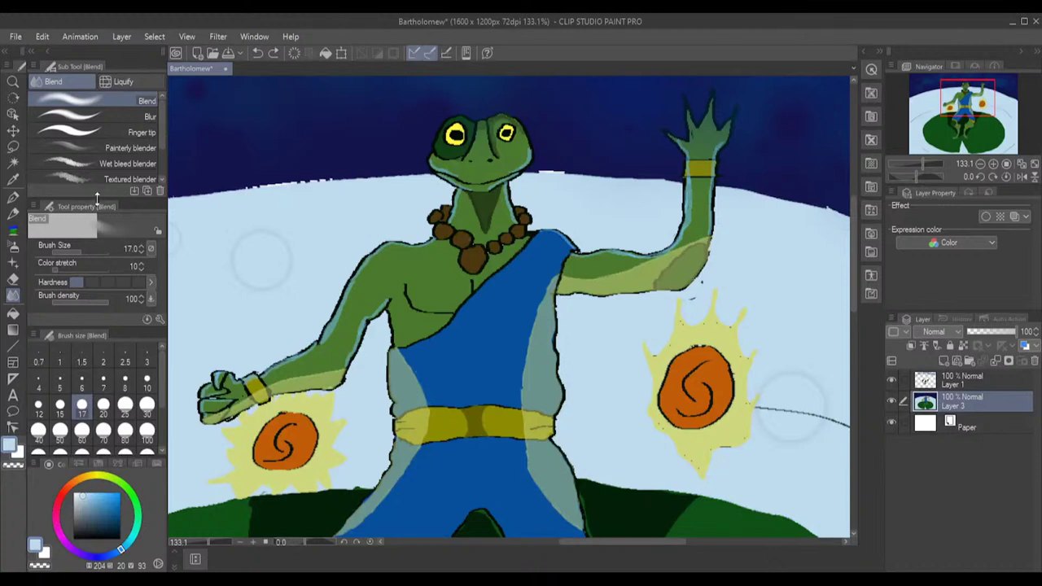
click(106, 147)
mouse_move(281, 167)
mouse_down()
mouse_move(251, 181)
mouse_move(350, 175)
mouse_up()
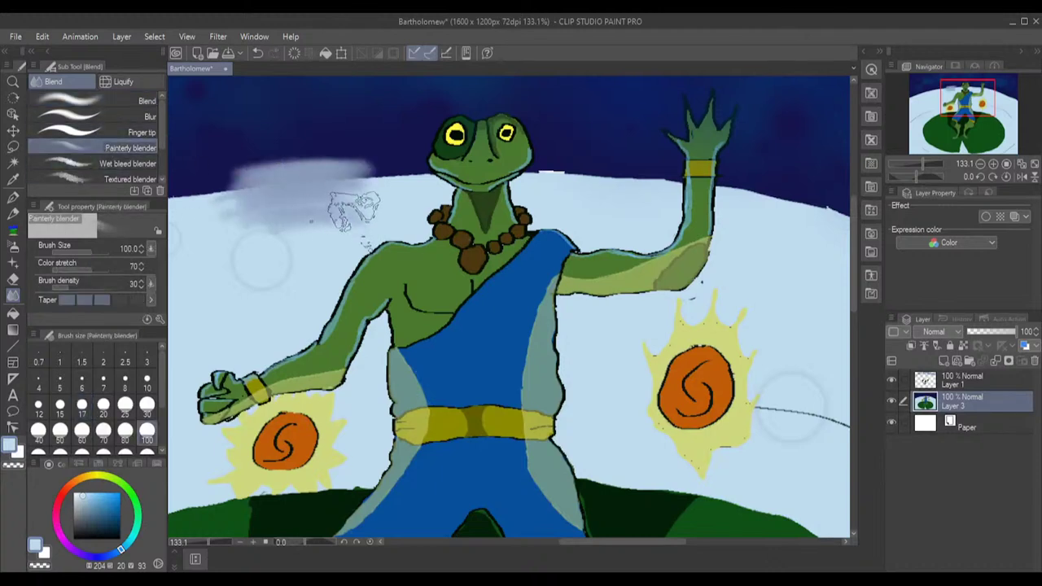
key(ctrl+z)
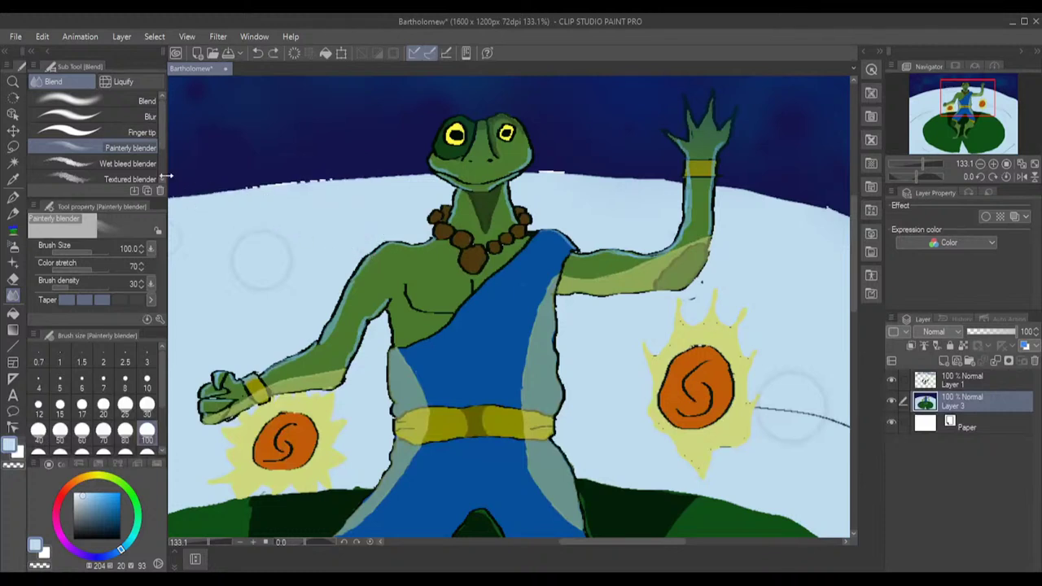
- Smooth the jagged boundary between the pale background and the night sky with the Finger tip blender on both sides of the frog
click(114, 132)
mouse_move(245, 187)
mouse_down()
mouse_move(315, 174)
mouse_move(330, 183)
mouse_up()
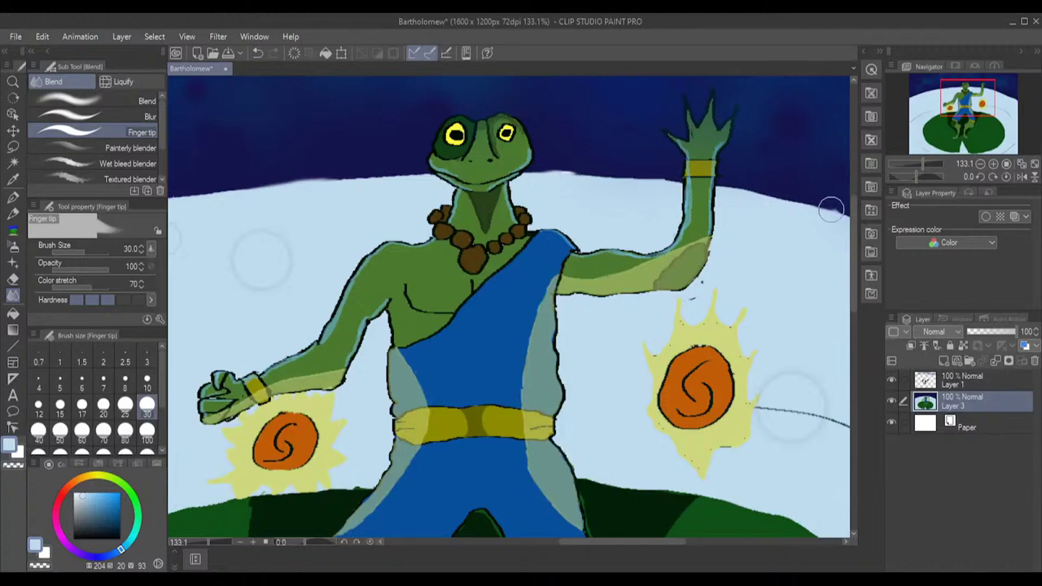
scroll(805, 269, down, 1)
scroll(805, 268, down, 4)
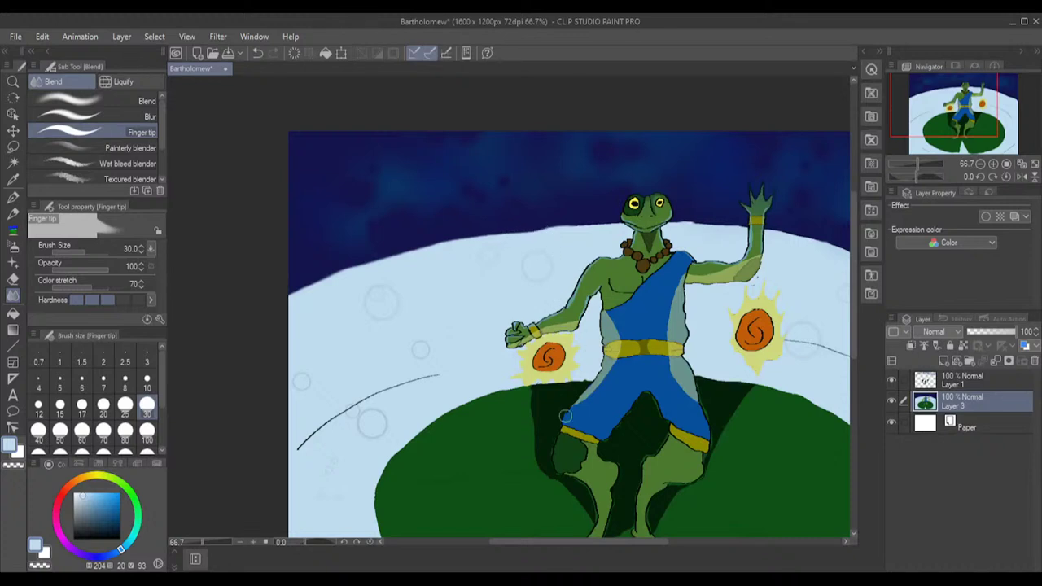
drag(539, 539, 604, 542)
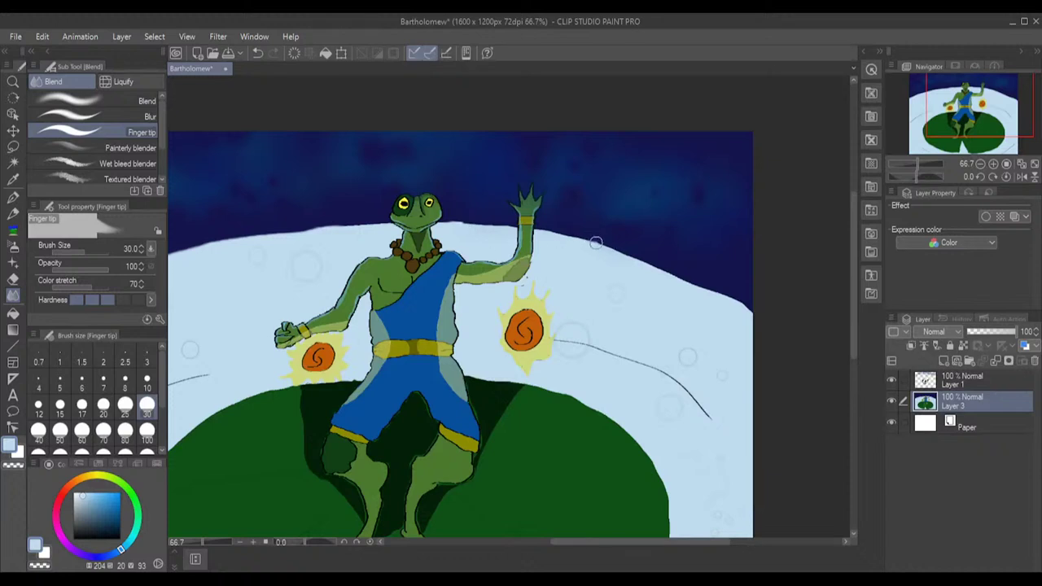
drag(595, 243, 763, 321)
- Undo the smear beside the raised wrist and smooth the horizon edge between the head and that wrist
scroll(654, 359, down, 1)
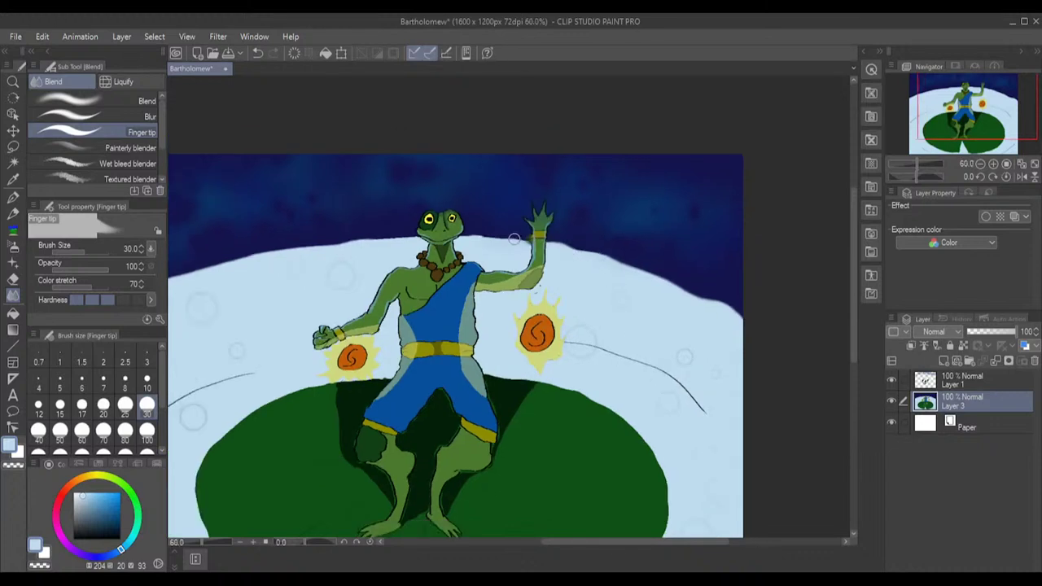
scroll(582, 266, up, 5)
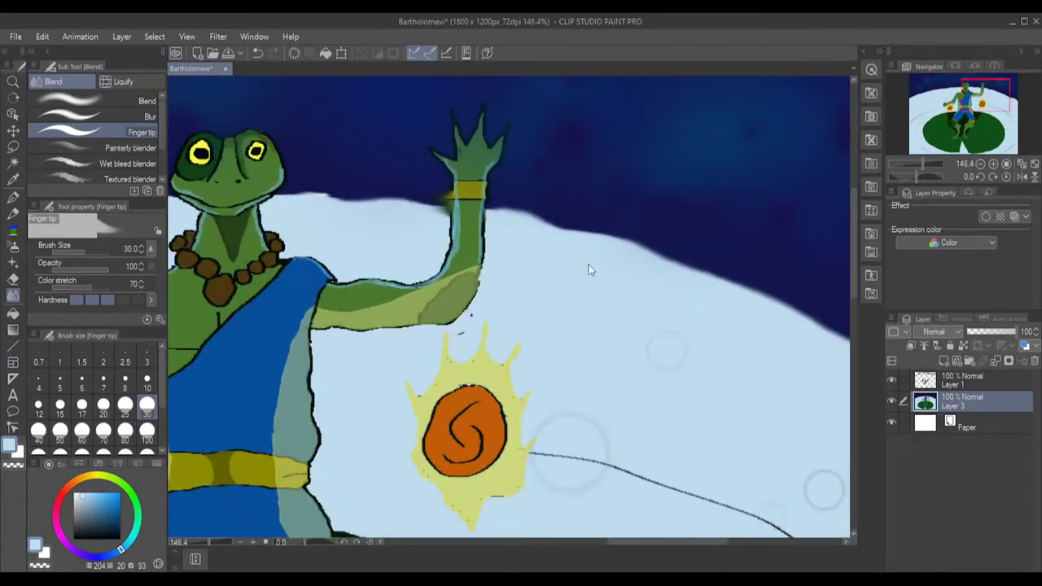
key(ctrl+z)
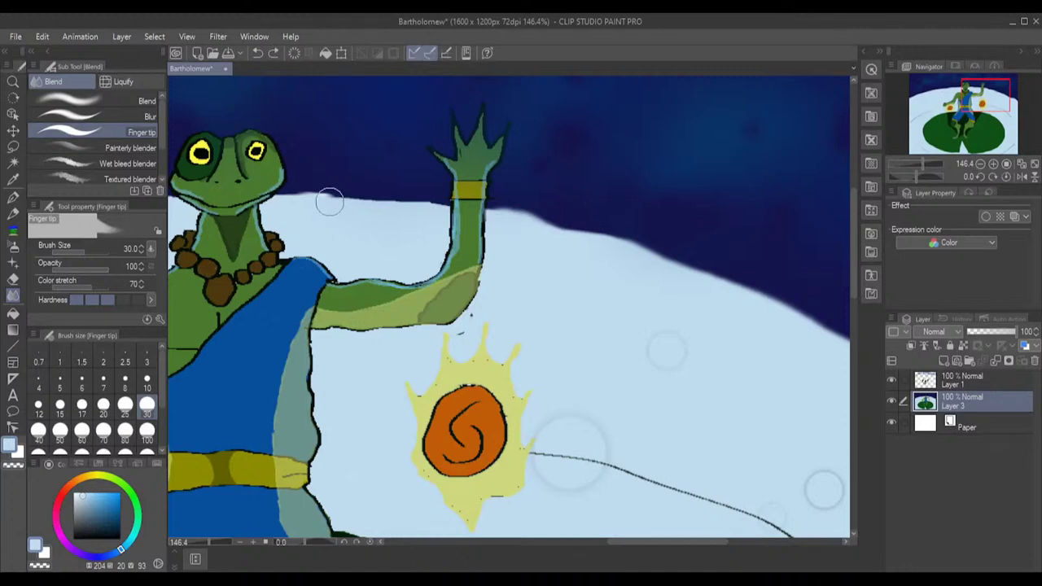
drag(377, 195, 432, 202)
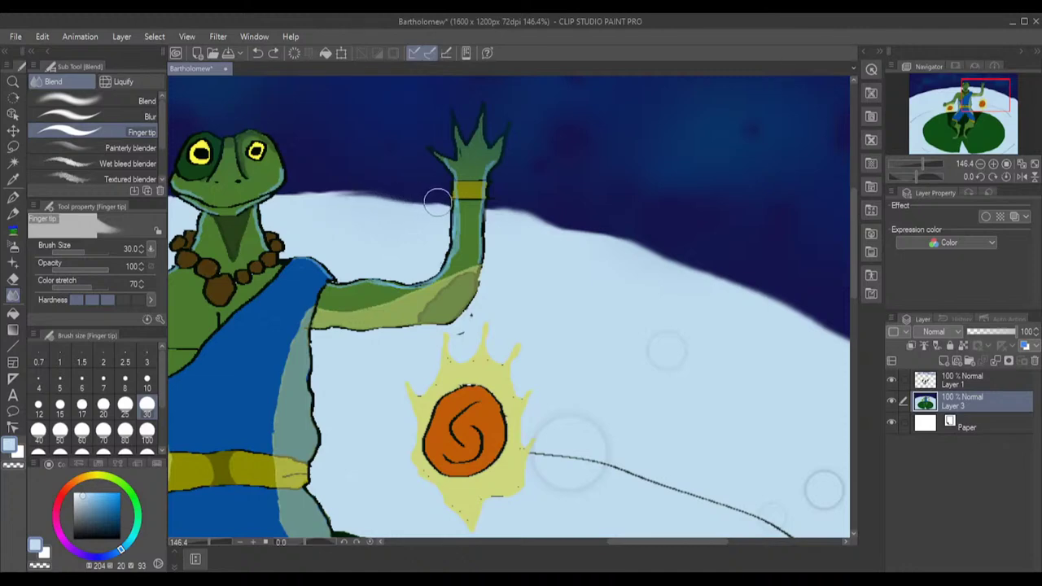
scroll(656, 275, down, 3)
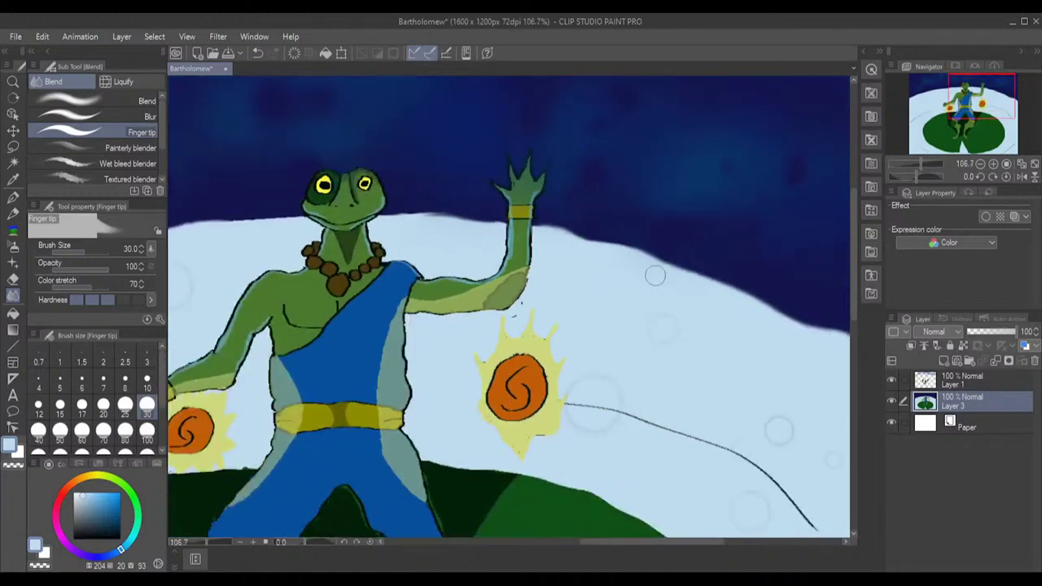
scroll(656, 275, down, 2)
scroll(603, 273, up, 4)
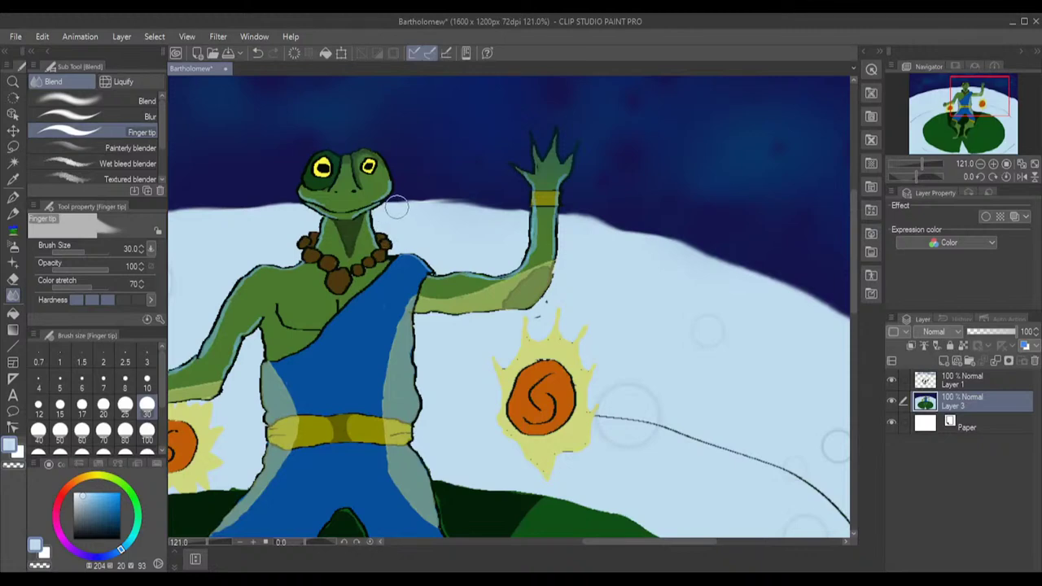
scroll(476, 281, down, 2)
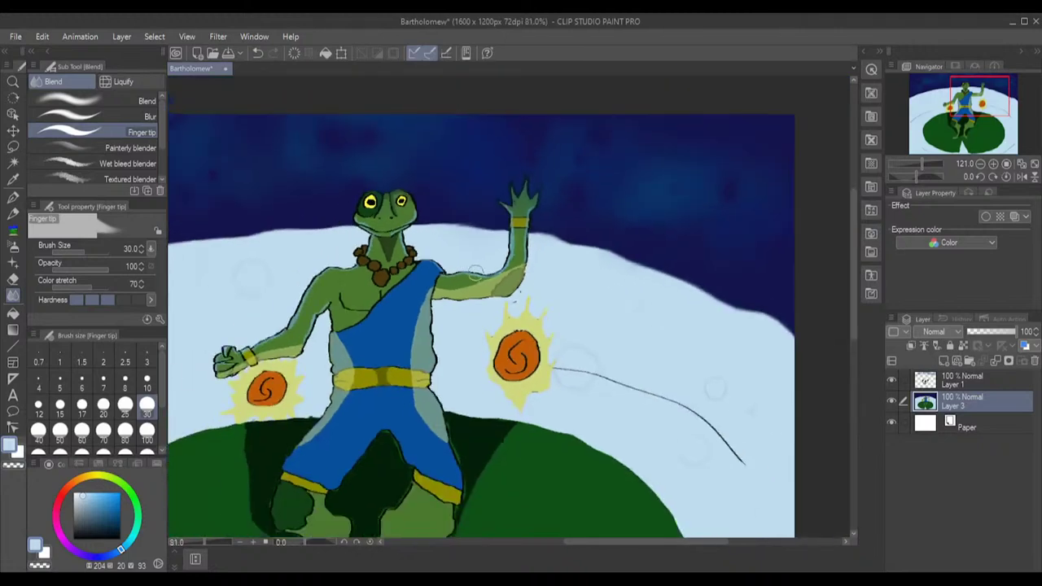
- Smudge the long curved lines on the pale background on either side of the frog to soften them
drag(697, 541, 660, 549)
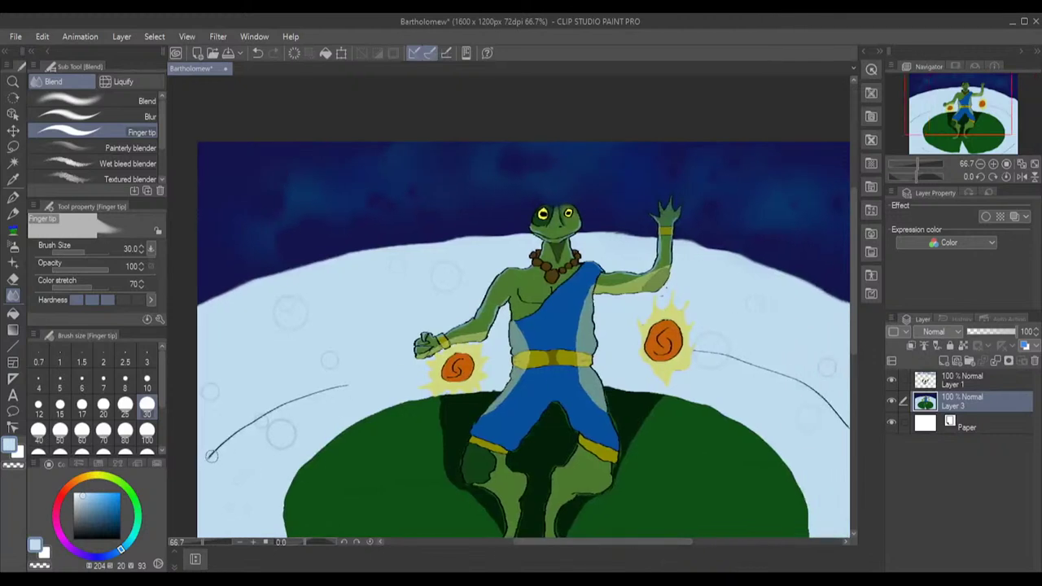
mouse_move(212, 456)
mouse_down()
mouse_move(264, 415)
mouse_move(347, 386)
mouse_up()
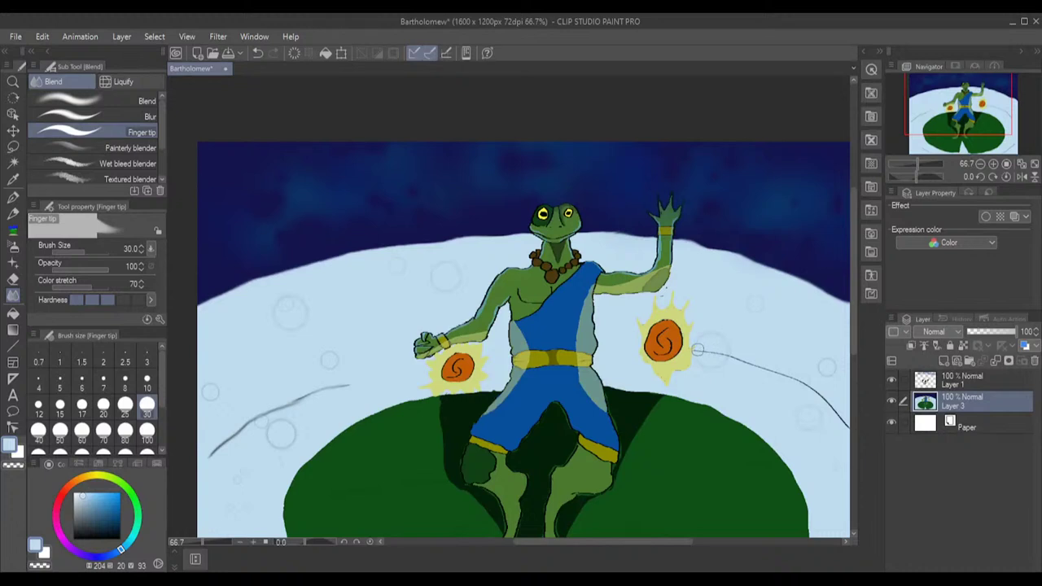
mouse_move(697, 349)
mouse_down()
mouse_move(773, 366)
mouse_move(814, 389)
mouse_move(842, 423)
mouse_up()
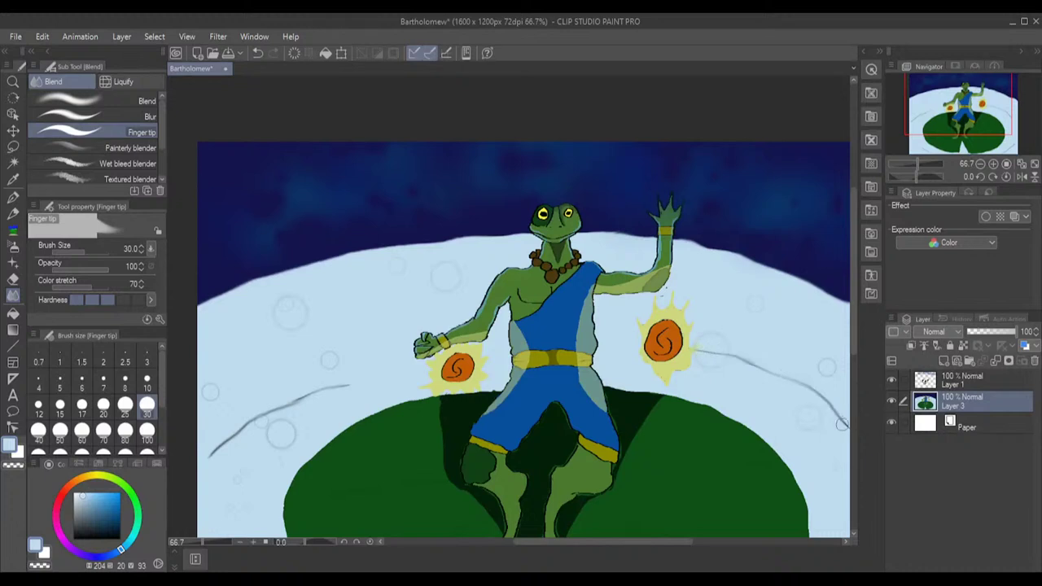
- Smudge the short curved lines in the two near corners of the pale background beyond the lily pad
scroll(836, 452, down, 2)
drag(643, 543, 695, 542)
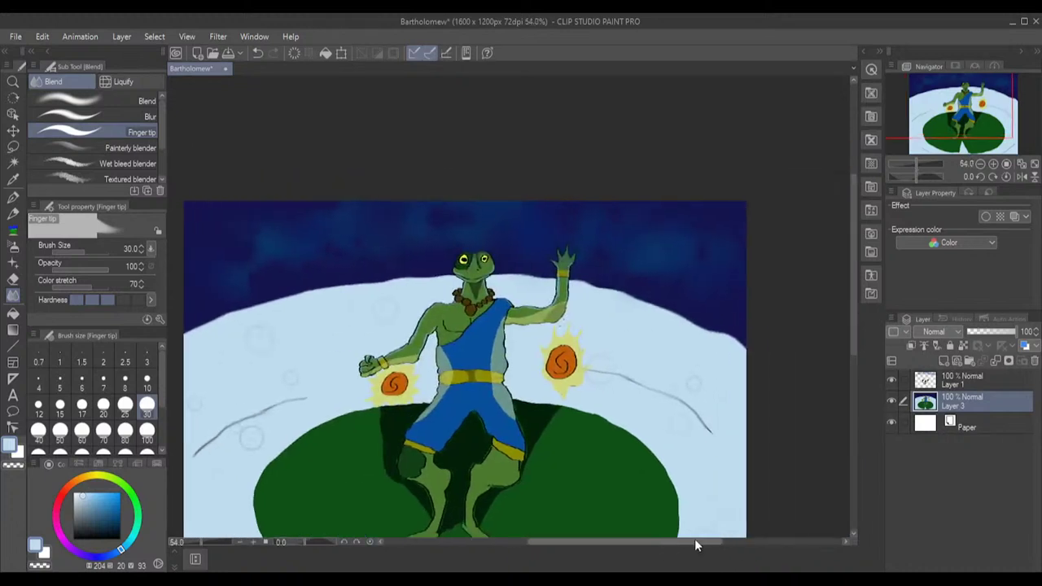
drag(852, 281, 860, 342)
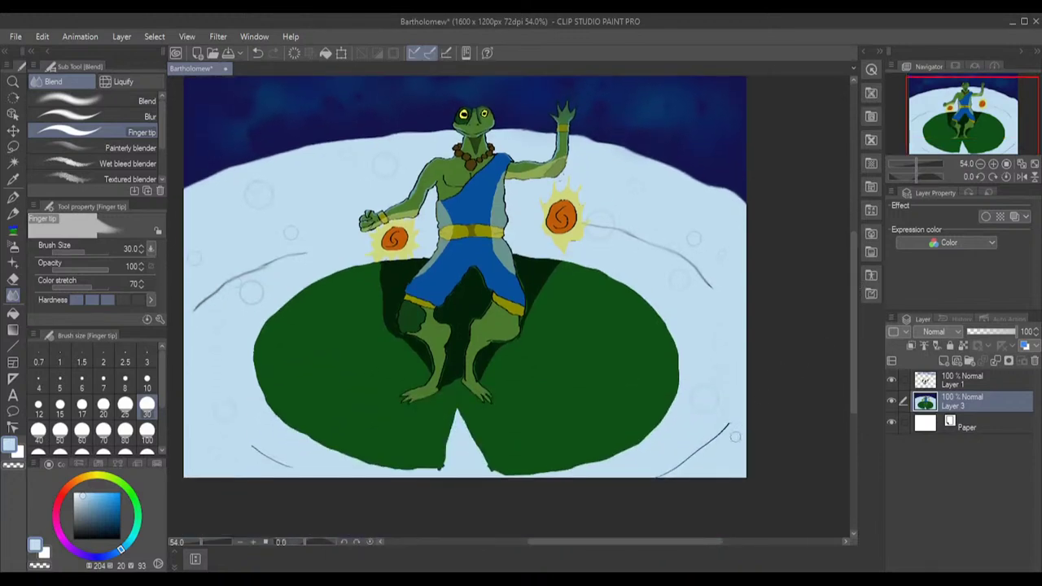
mouse_move(728, 425)
mouse_down()
mouse_move(662, 478)
mouse_move(726, 429)
mouse_up()
drag(251, 446, 282, 462)
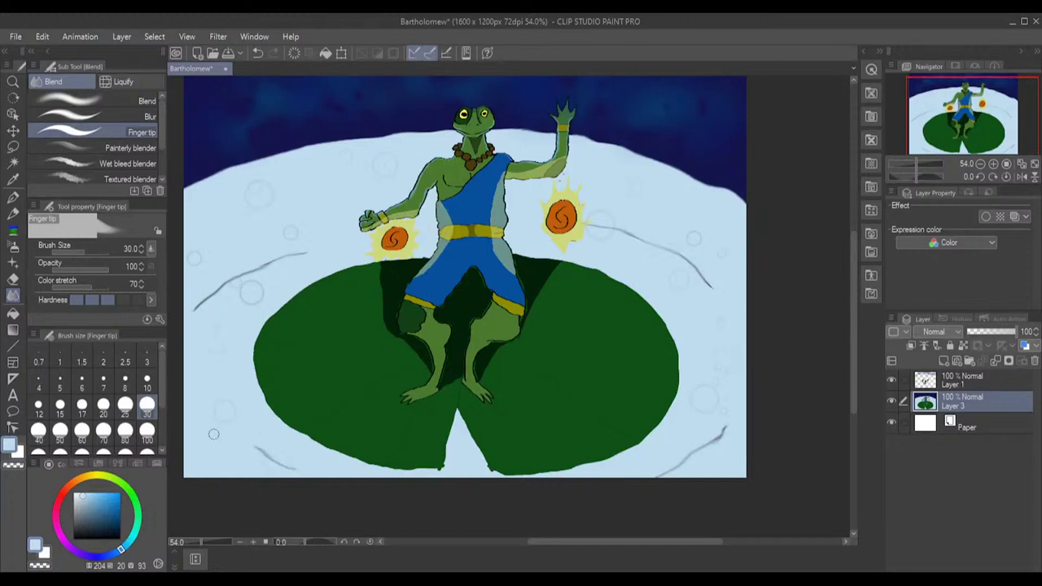
- Lock Layer 3 again and make Layer 1 the active layer
drag(852, 261, 855, 247)
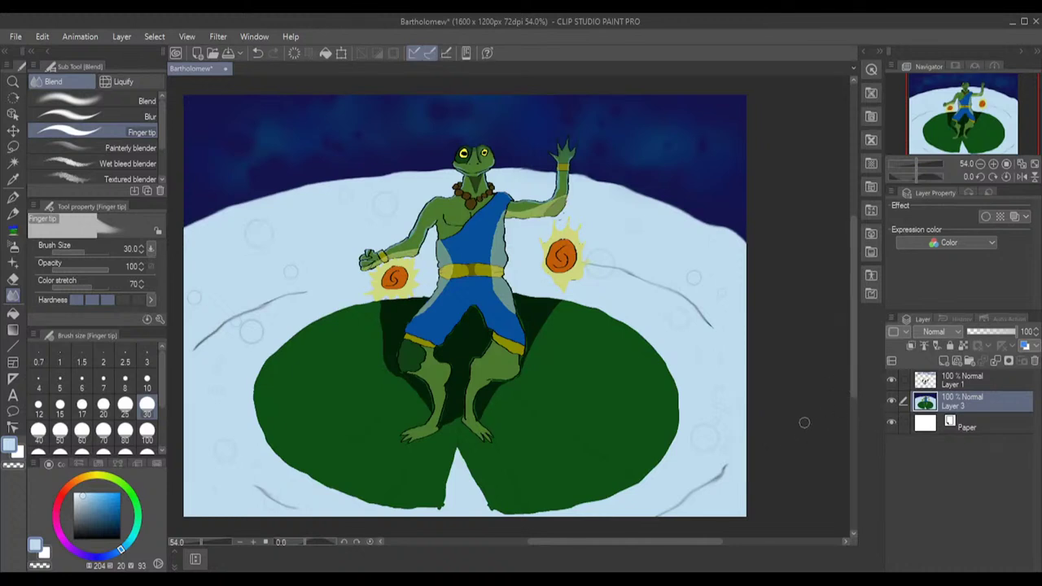
click(948, 348)
click(1003, 382)
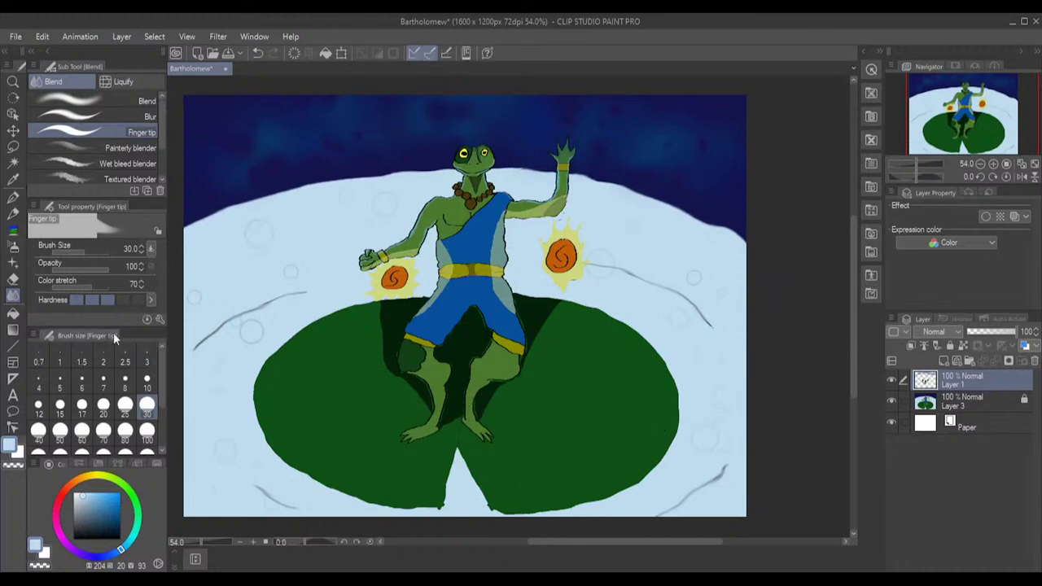
- Lasso a broad cast-shadow band from the frog's knee and shin across the lily pad's right half to its edge, and fill it with dark green
click(13, 149)
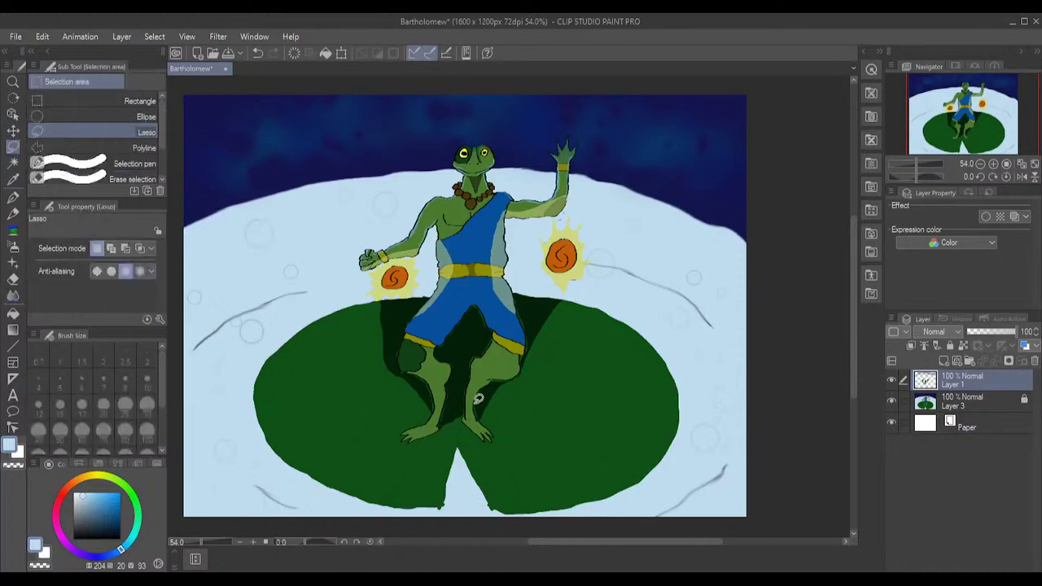
alt+click(461, 337)
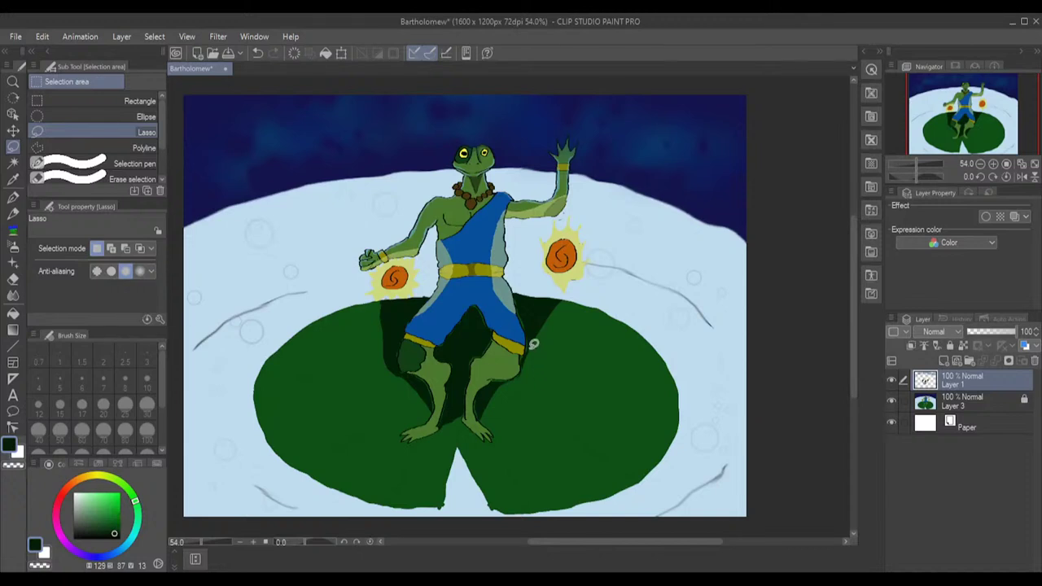
drag(528, 354, 665, 447)
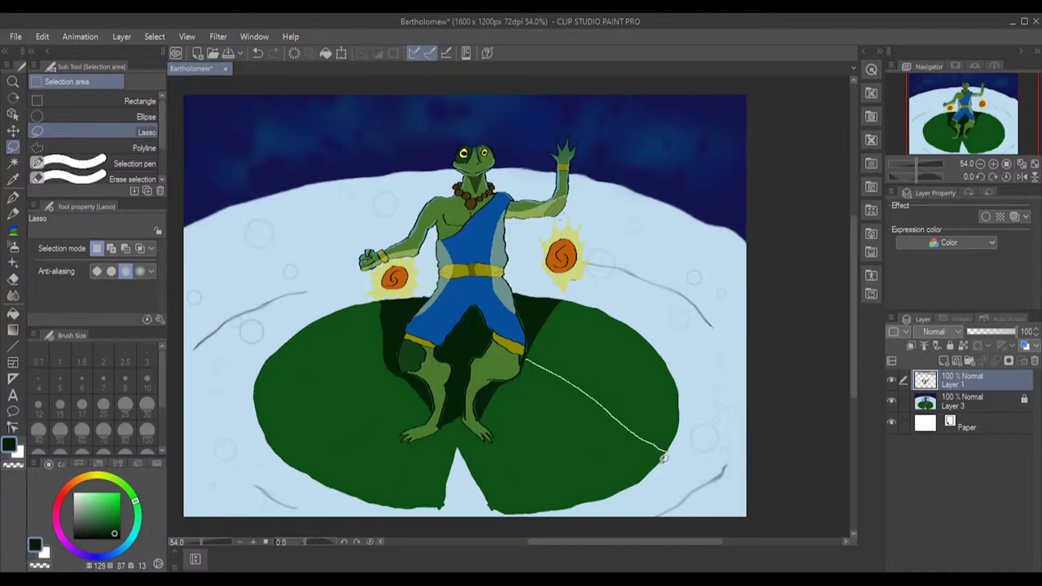
mouse_move(622, 487)
mouse_down()
mouse_move(592, 499)
mouse_move(483, 412)
mouse_up()
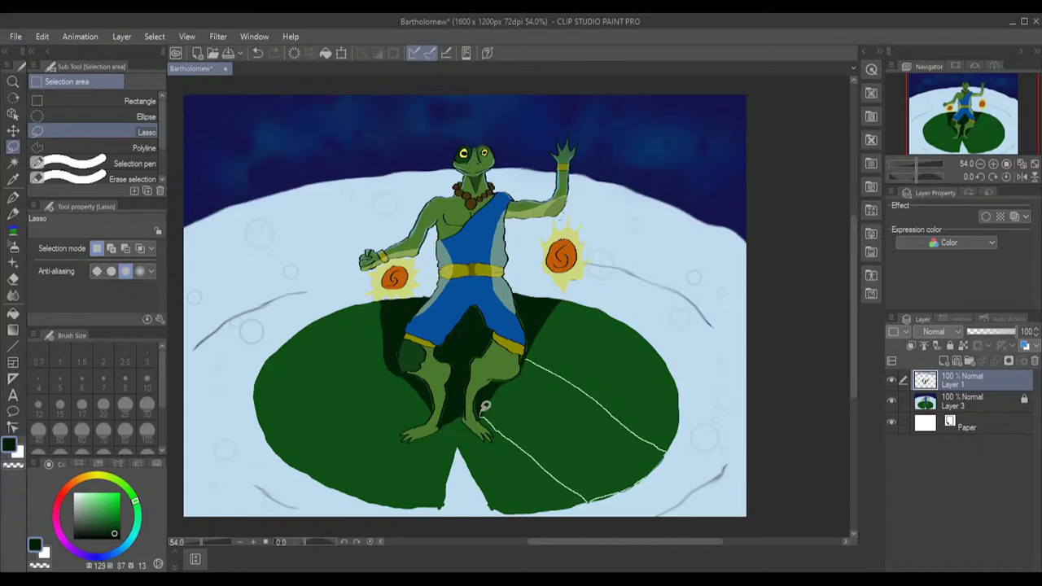
drag(485, 405, 528, 359)
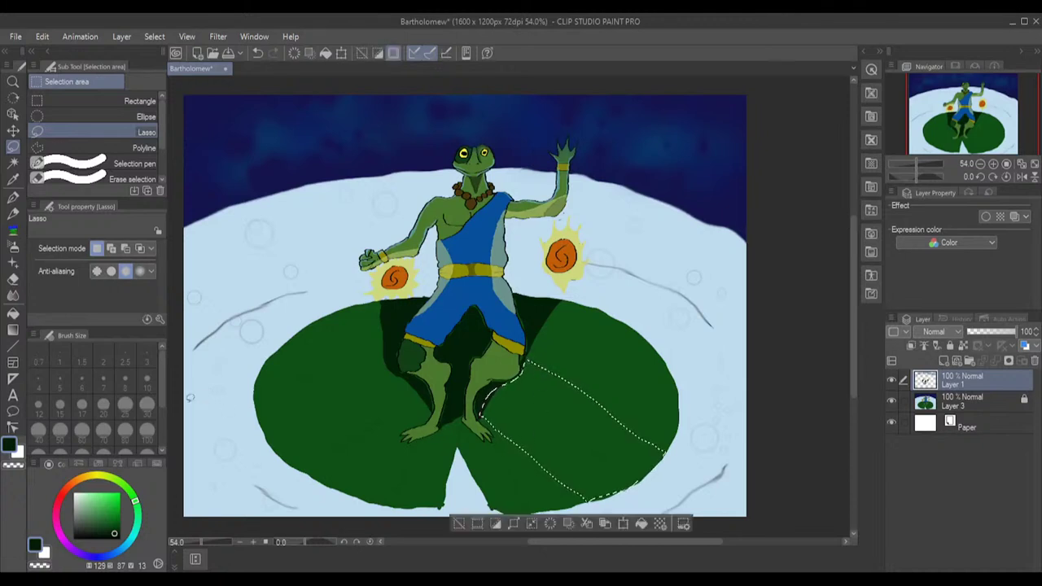
click(13, 314)
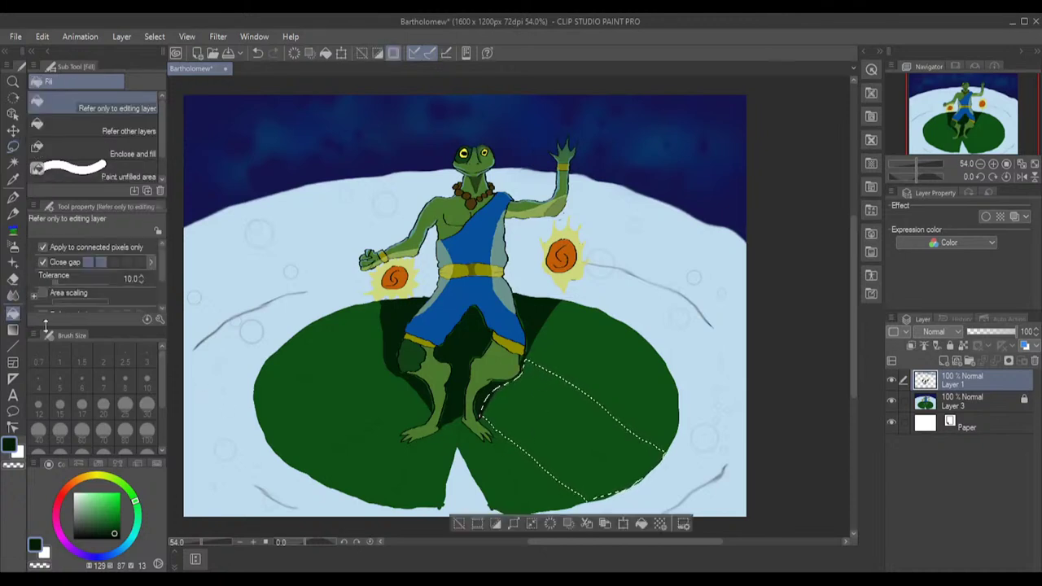
scroll(119, 255, down, 1)
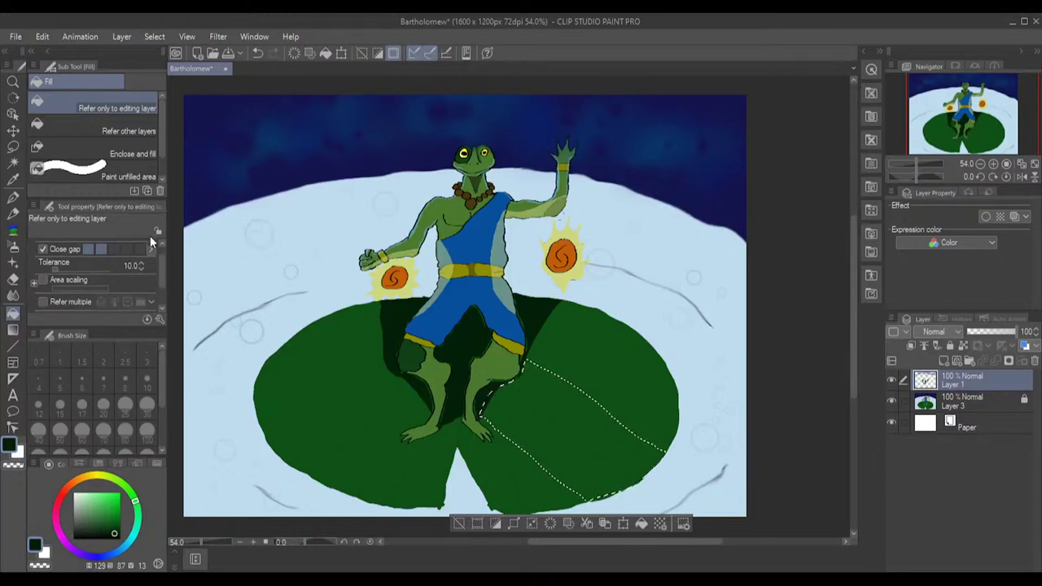
scroll(117, 297, up, 1)
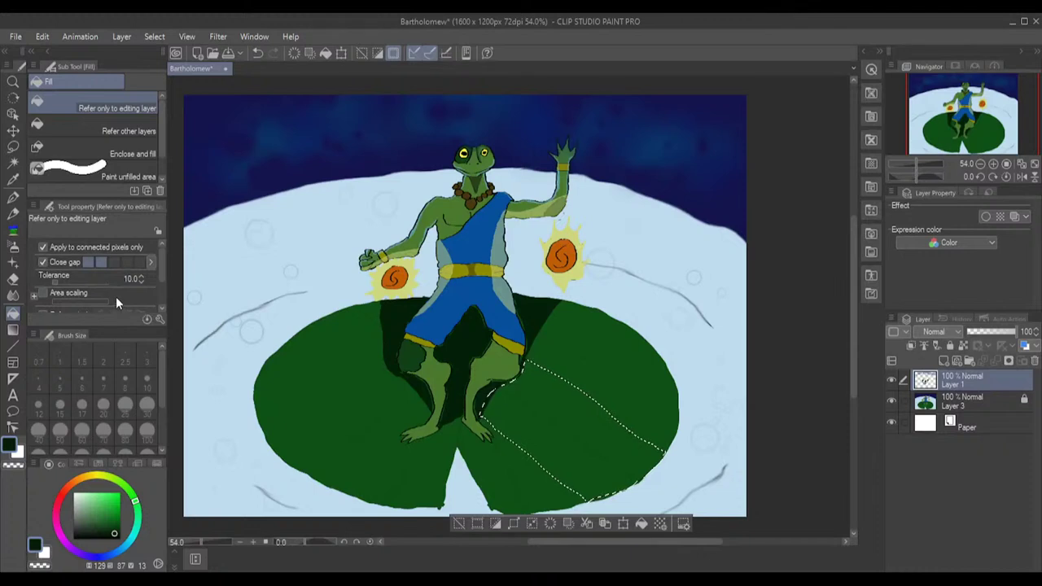
scroll(116, 285, down, 2)
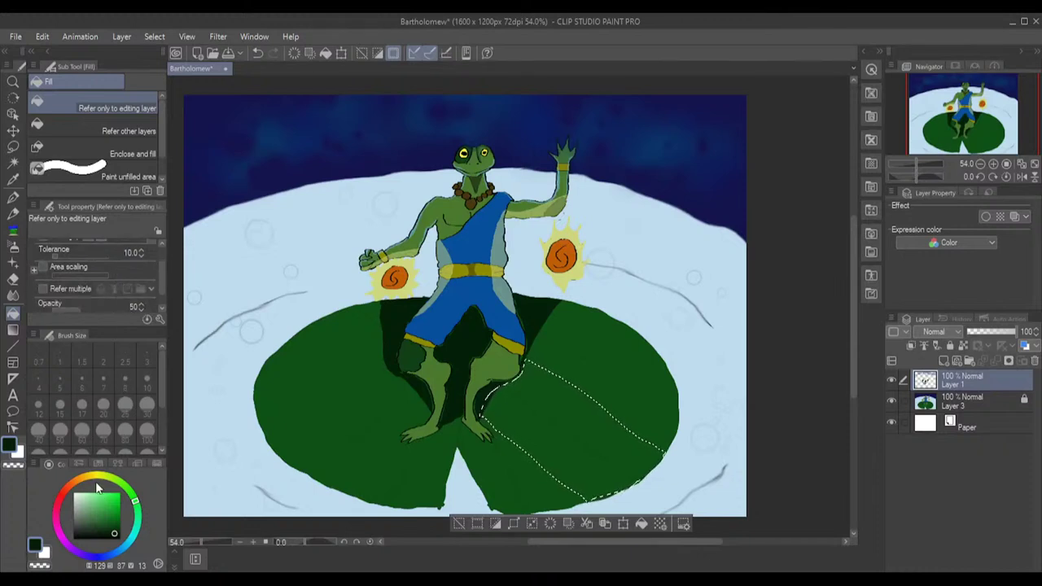
click(120, 529)
click(115, 529)
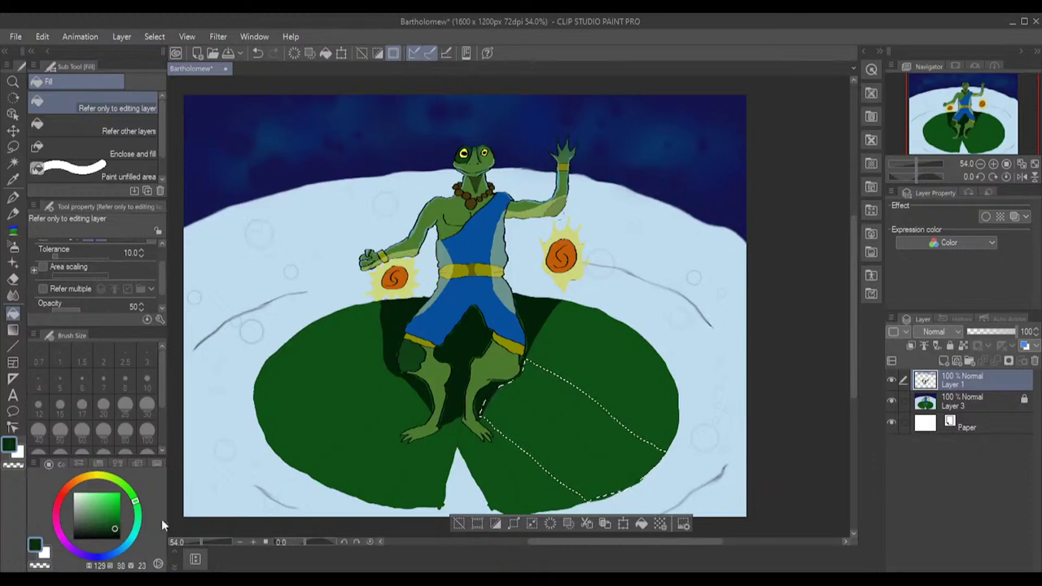
click(638, 524)
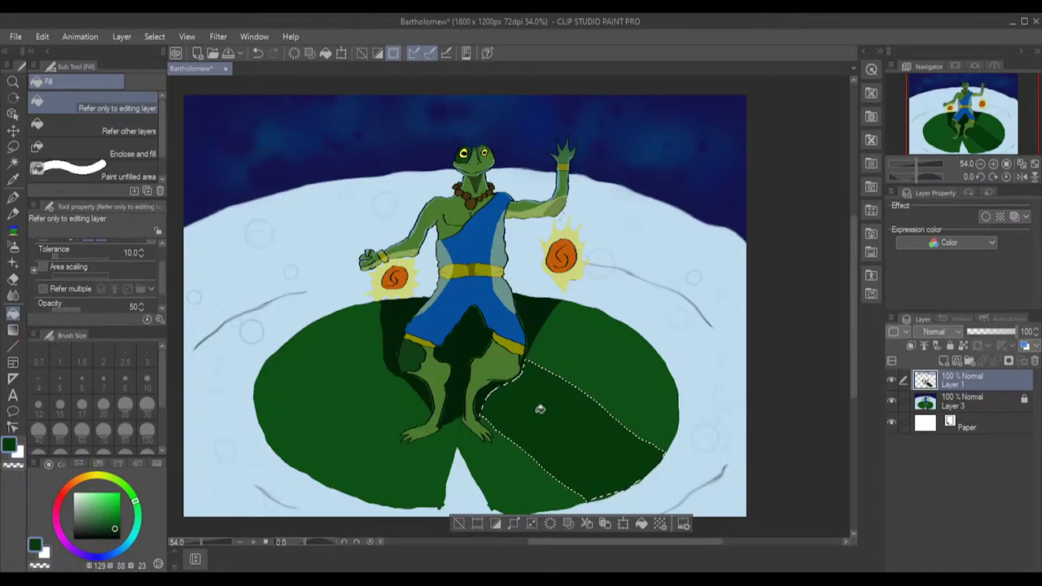
- Try to copy the selected shadow onto a new layer and move it to the lily pad's left half
click(604, 524)
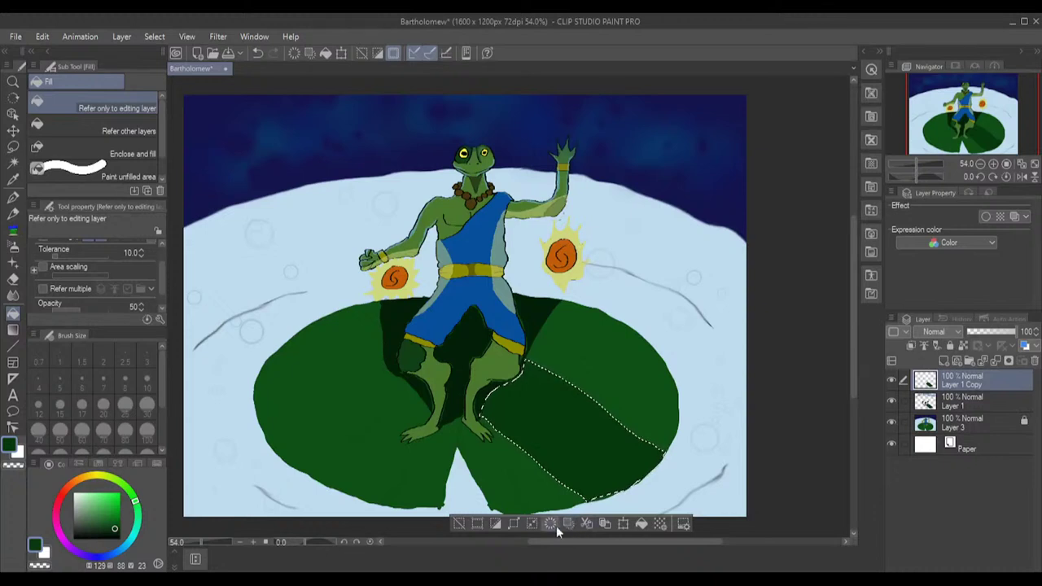
click(623, 524)
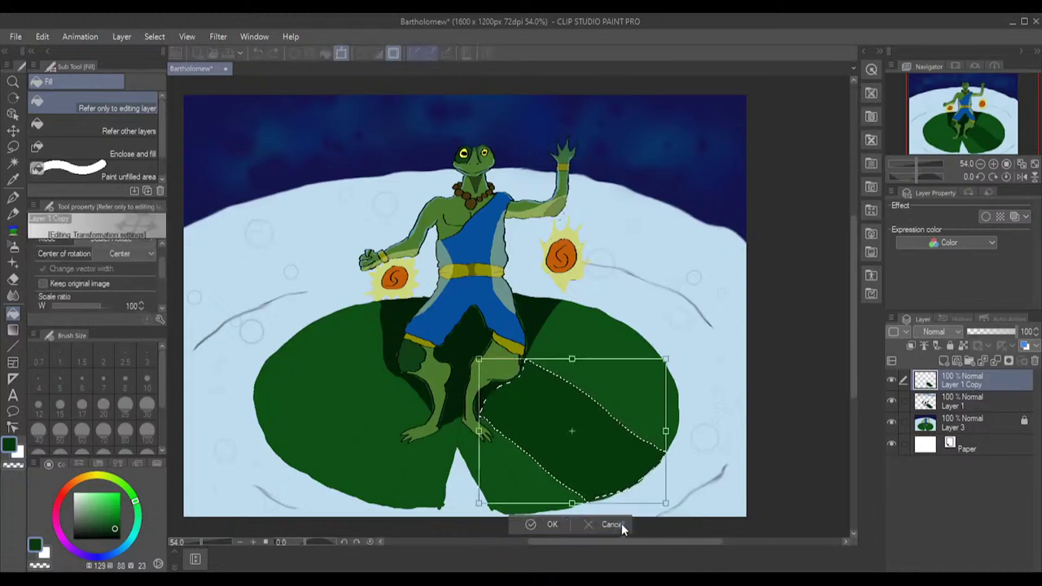
drag(591, 447, 373, 446)
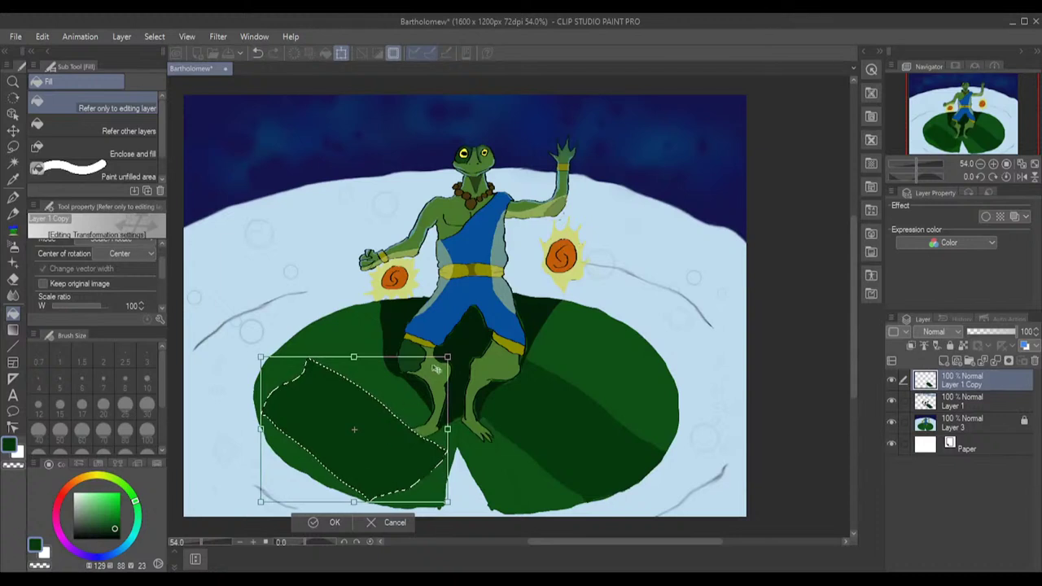
mouse_move(447, 357)
mouse_down()
mouse_move(456, 333)
mouse_move(456, 350)
mouse_up()
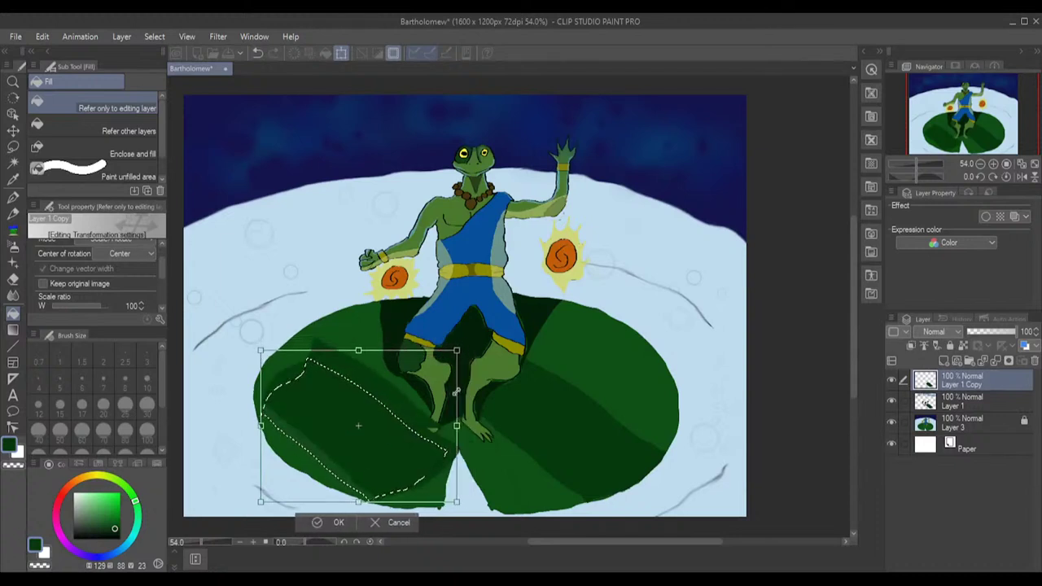
drag(456, 392, 450, 397)
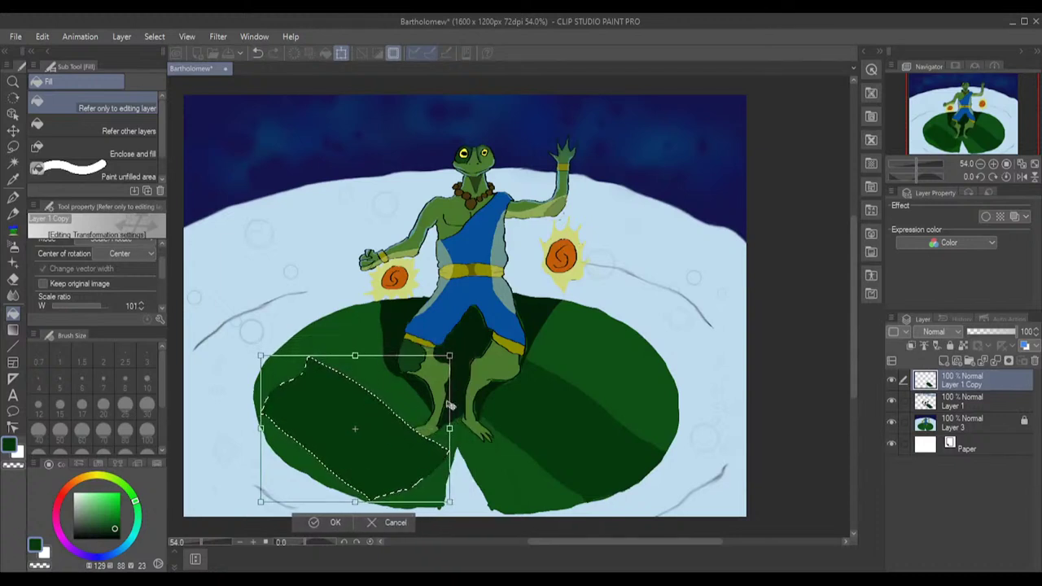
drag(458, 391, 647, 474)
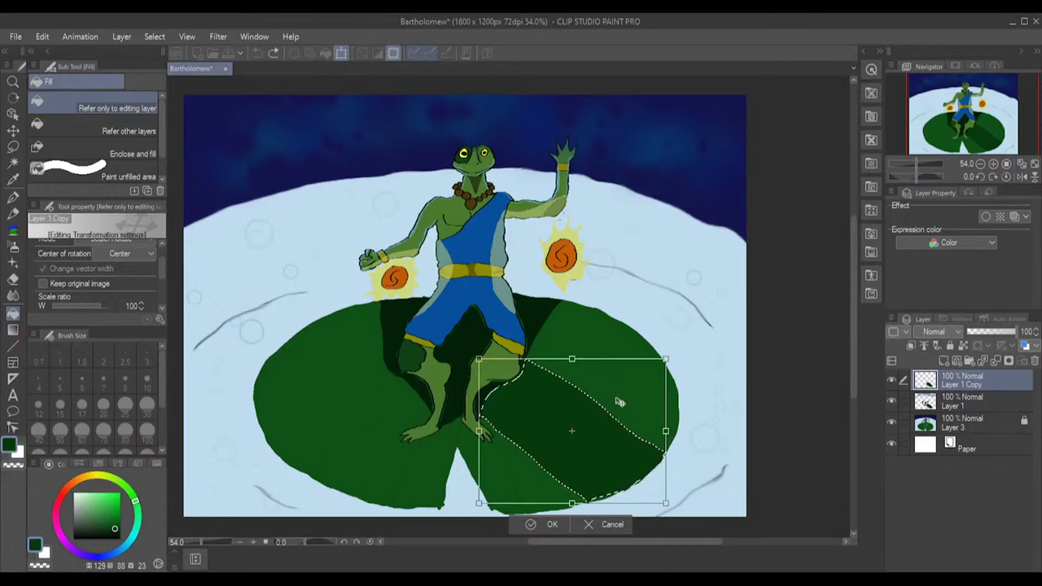
key(Return)
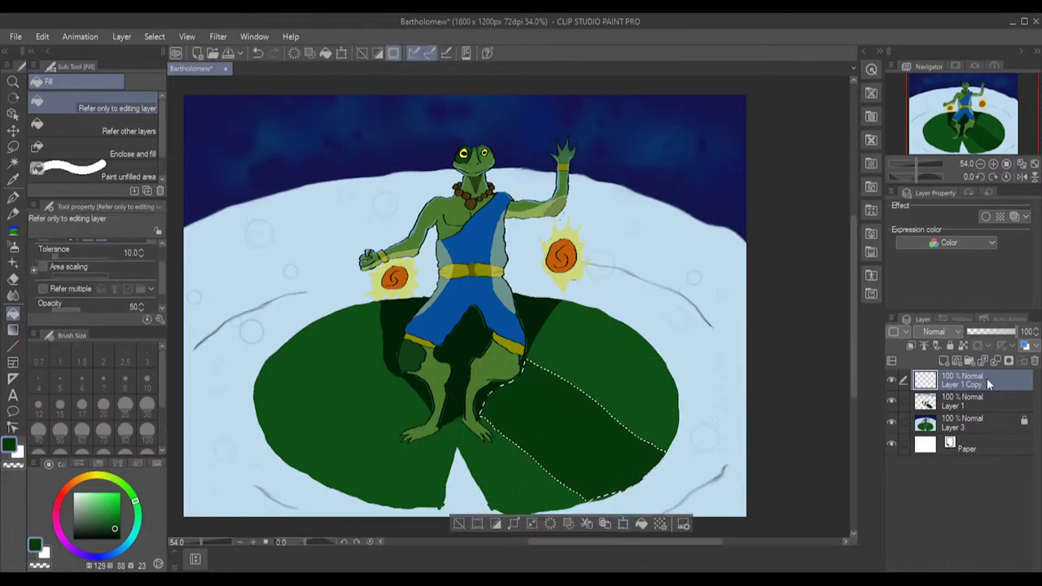
- Merge Layer 1 Copy down into Layer 1
click(971, 409)
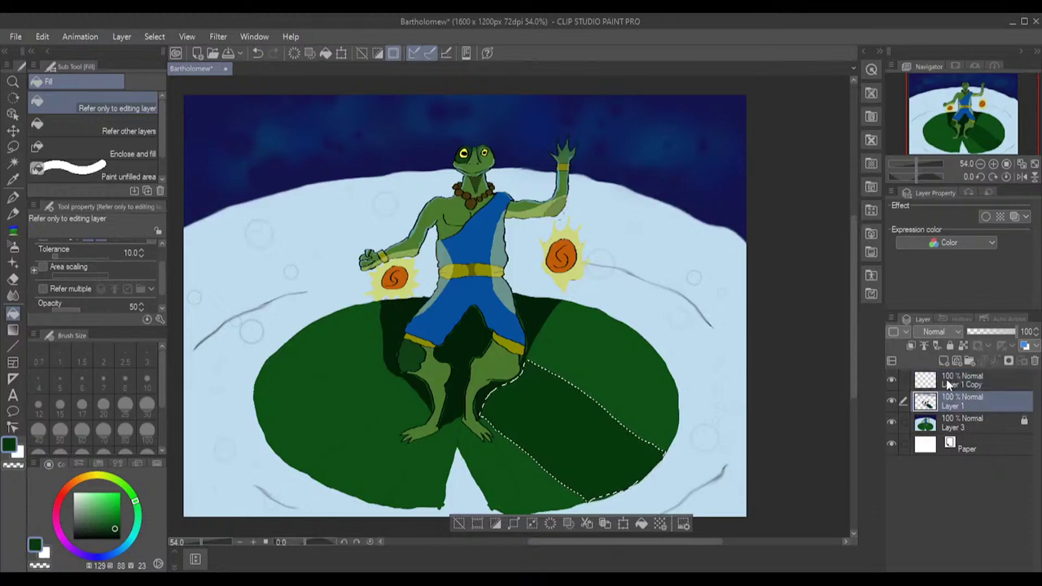
click(977, 380)
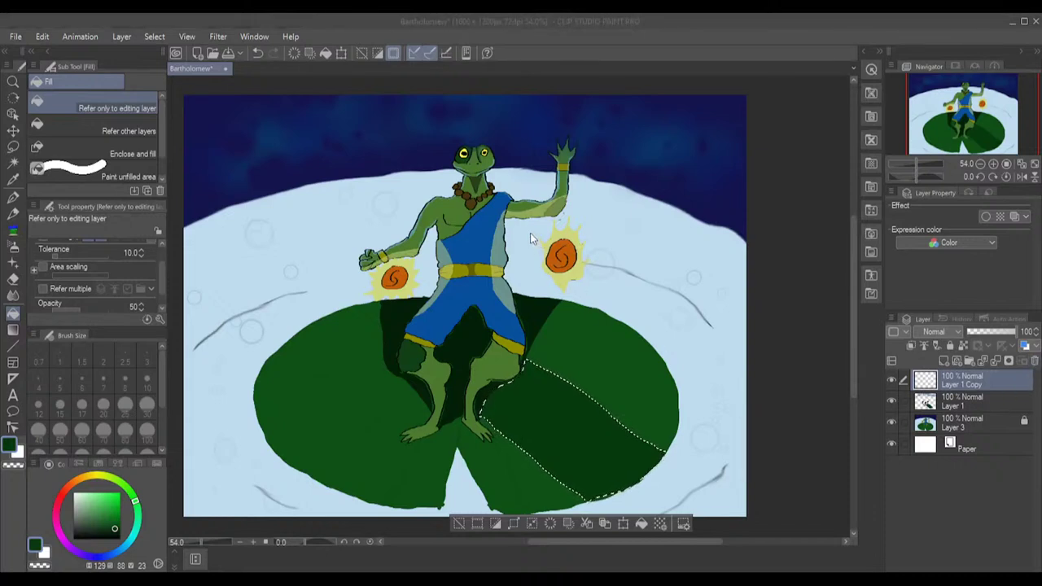
key(ctrl+e)
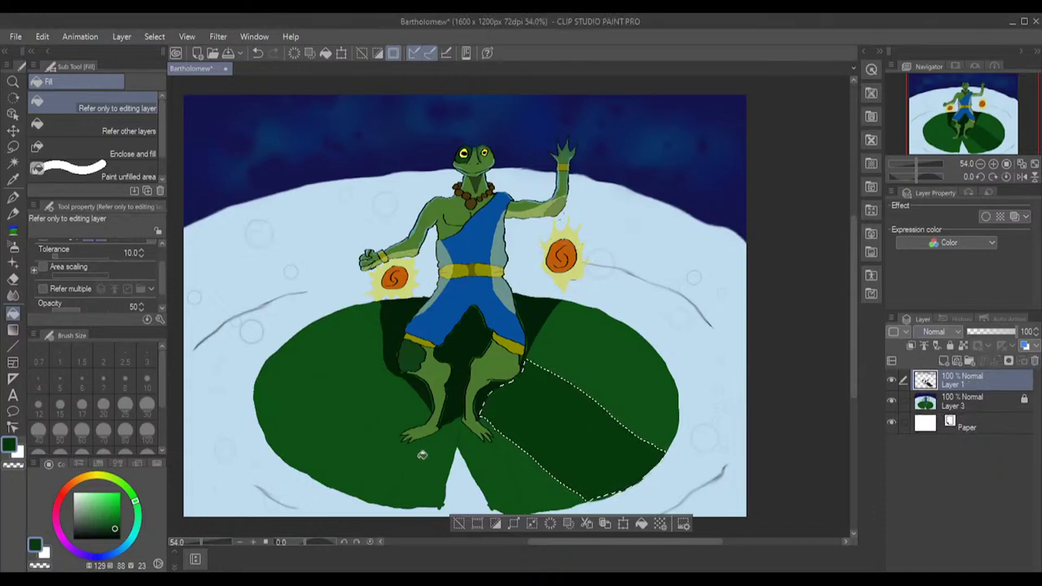
- Lasso a matching shadow band from the frog's other leg across the lily pad's left half, fill it with the same dark green and deselect
click(12, 147)
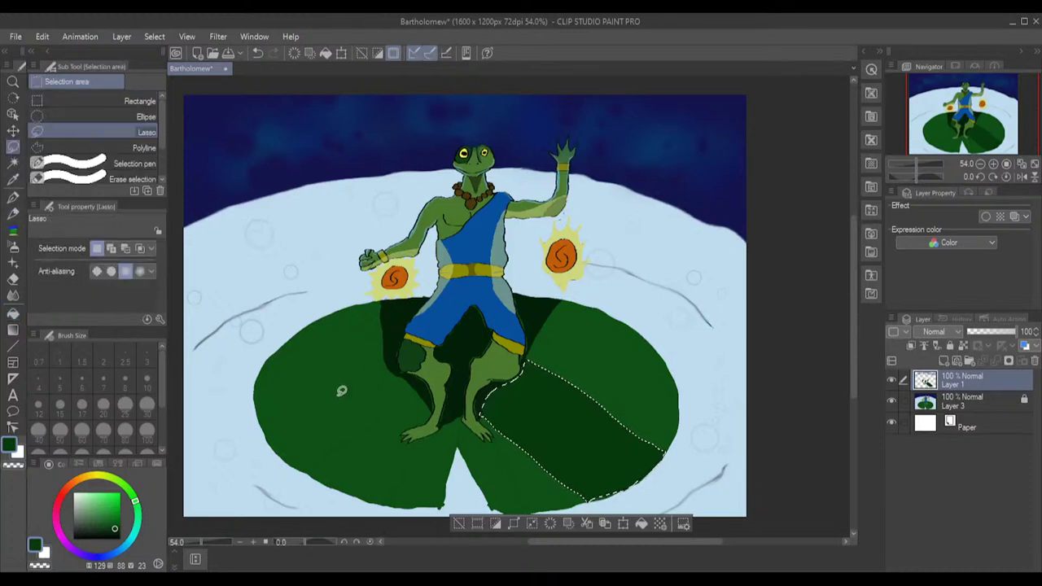
click(359, 392)
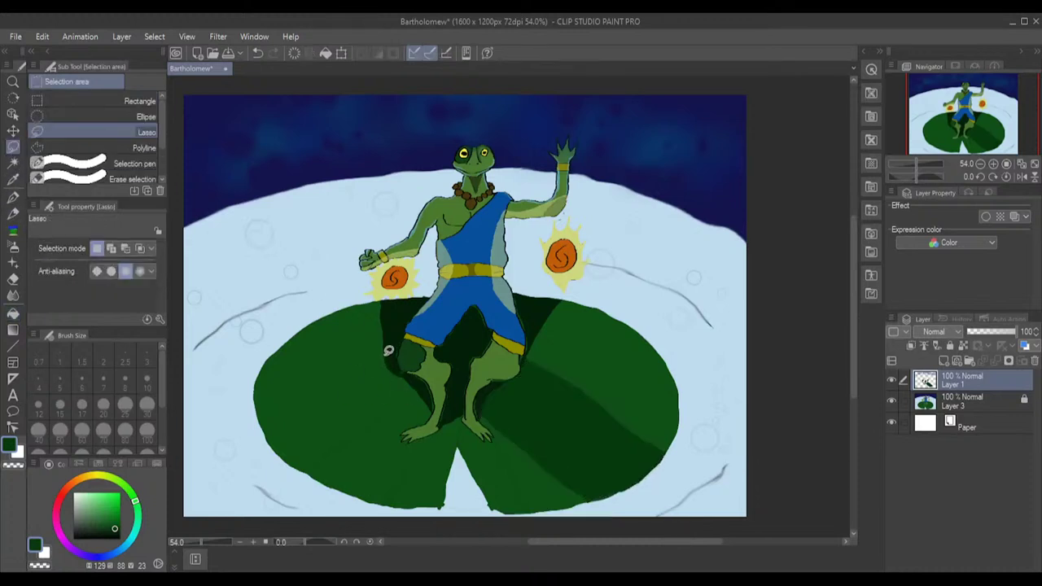
mouse_move(389, 353)
mouse_down()
mouse_move(259, 404)
mouse_move(269, 443)
mouse_move(326, 485)
mouse_move(349, 483)
mouse_move(406, 439)
mouse_move(405, 427)
mouse_move(430, 418)
mouse_move(384, 356)
mouse_up()
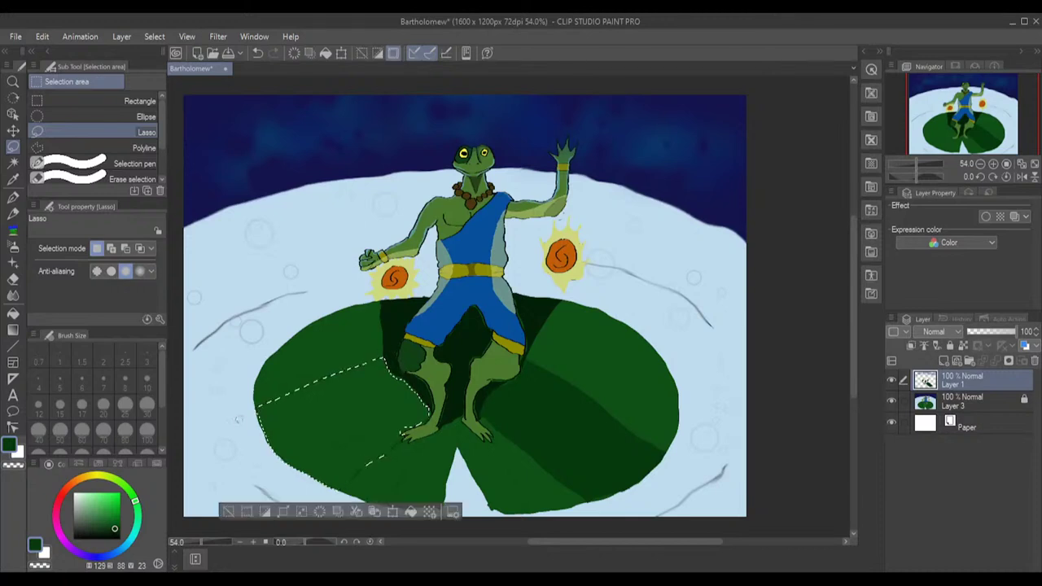
click(407, 513)
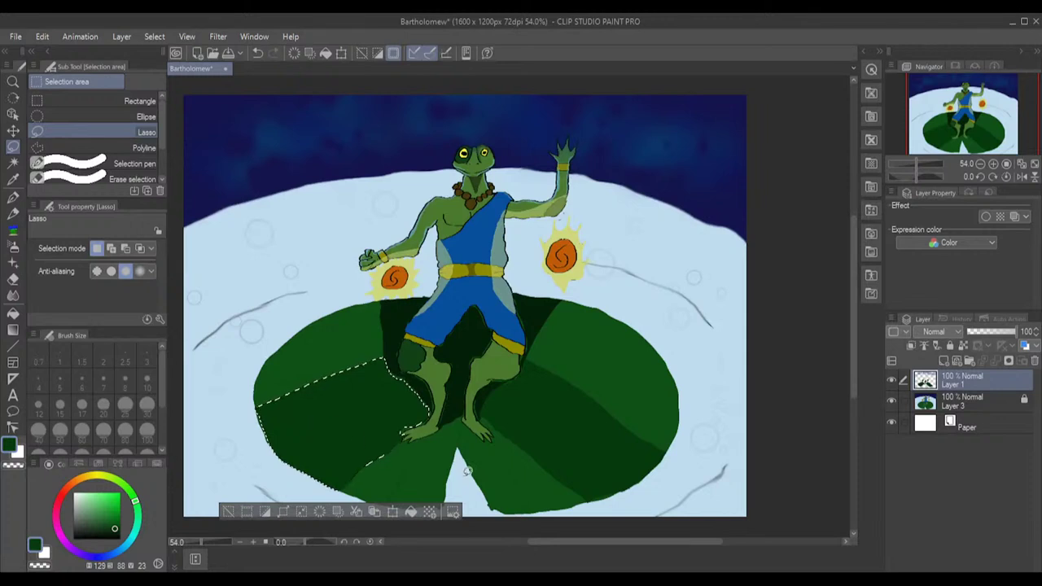
click(422, 464)
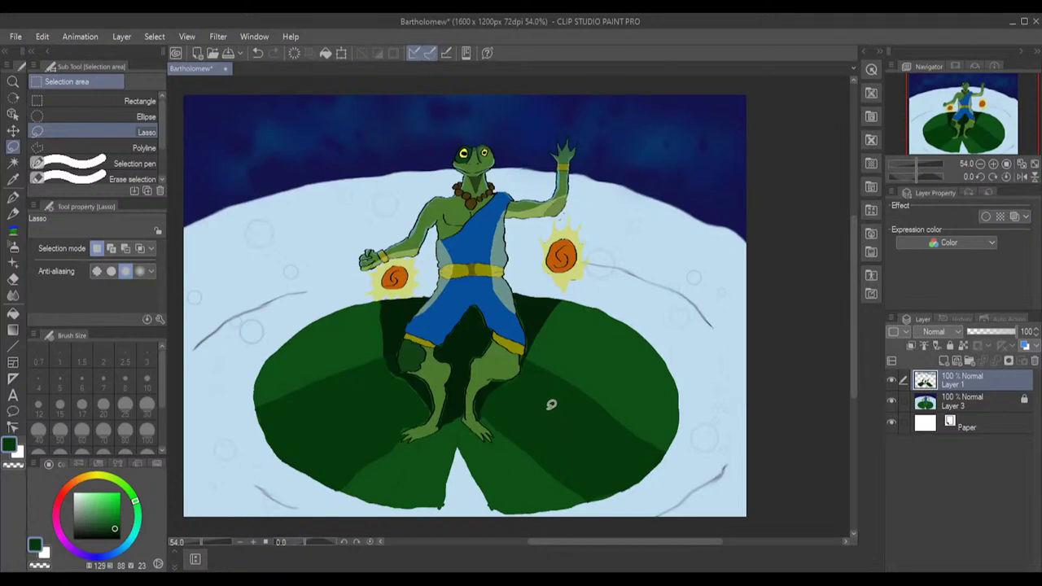
- Choose the Calligraphy pen at size 30 and set the drawing colour to black
click(13, 395)
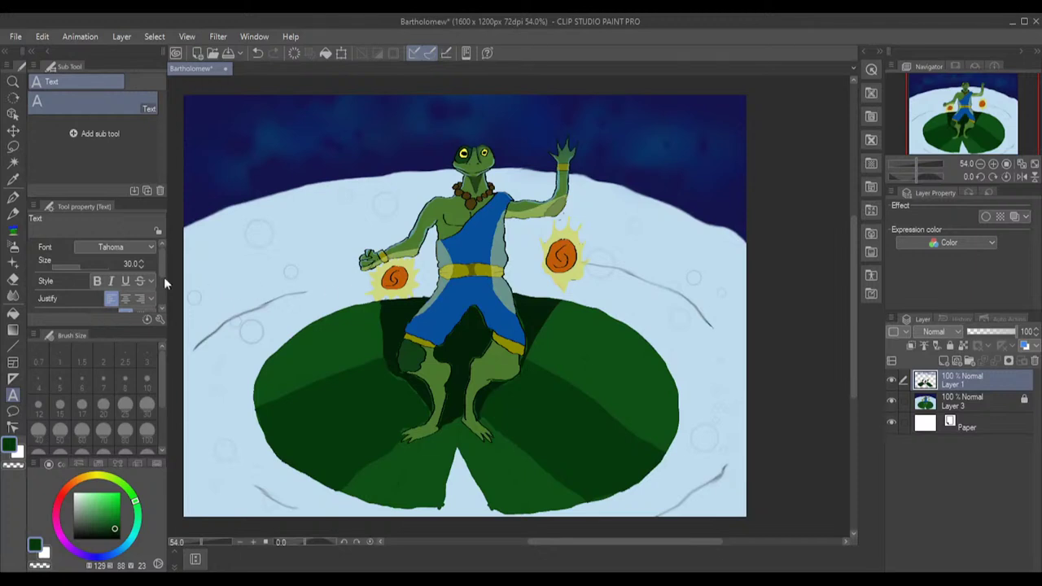
click(13, 201)
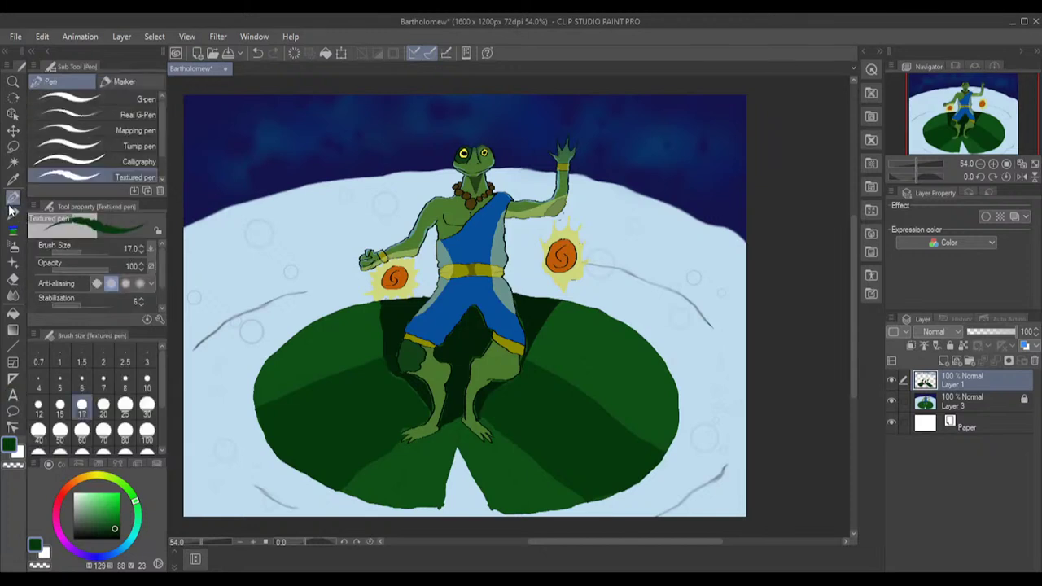
scroll(93, 143, down, 1)
click(98, 145)
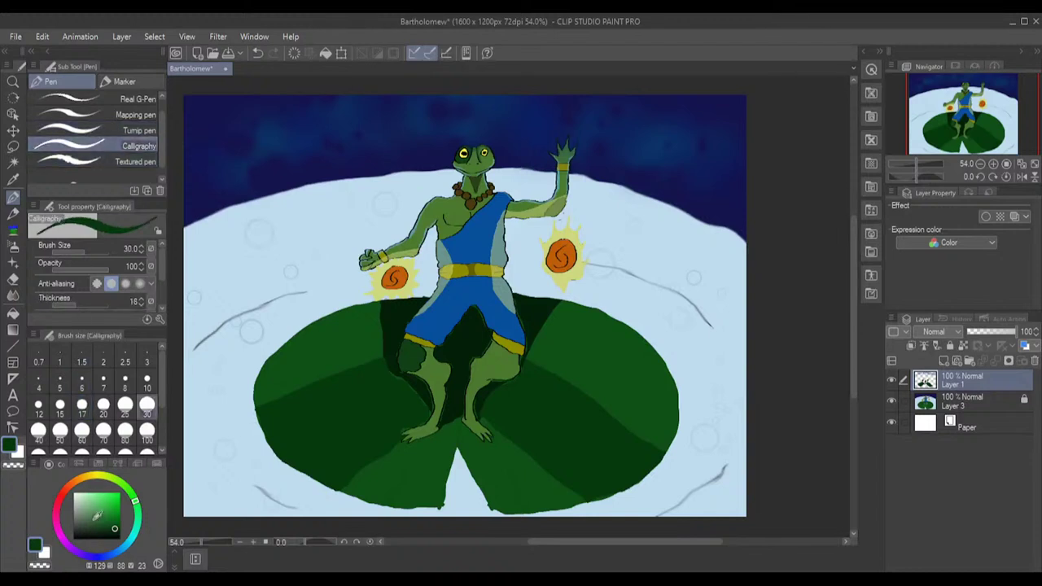
drag(96, 516, 75, 539)
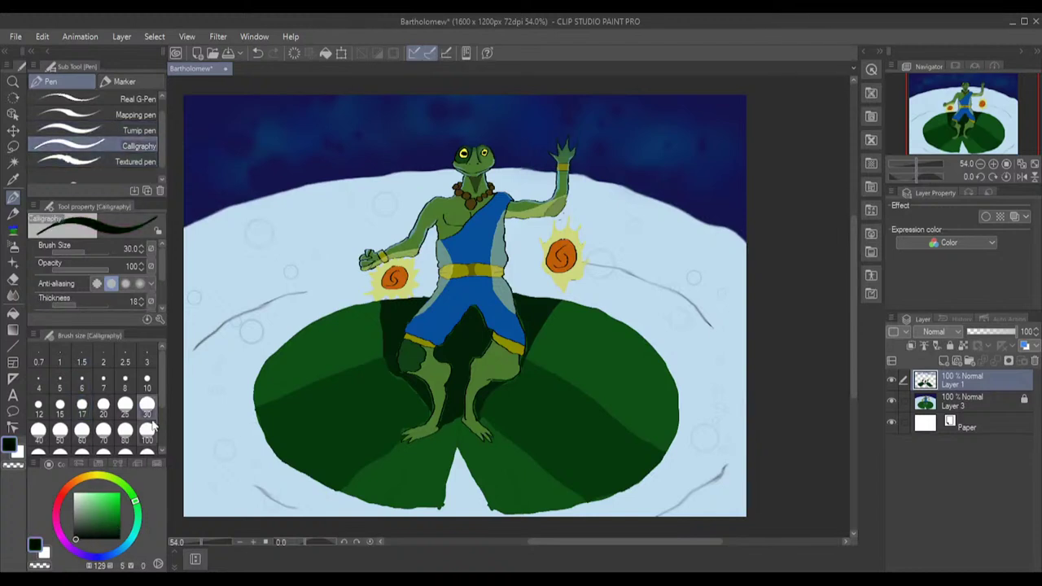
- Try hand-lettering a capital B with the Calligraphy pen on the pale background beside the frog's lowered arm, and undo it
mouse_move(296, 232)
mouse_down()
mouse_move(288, 237)
mouse_move(307, 250)
mouse_up()
key(ctrl+z)
mouse_move(298, 204)
mouse_down()
mouse_move(338, 225)
mouse_move(308, 236)
mouse_move(333, 237)
mouse_move(345, 256)
mouse_move(310, 265)
mouse_move(304, 241)
mouse_up()
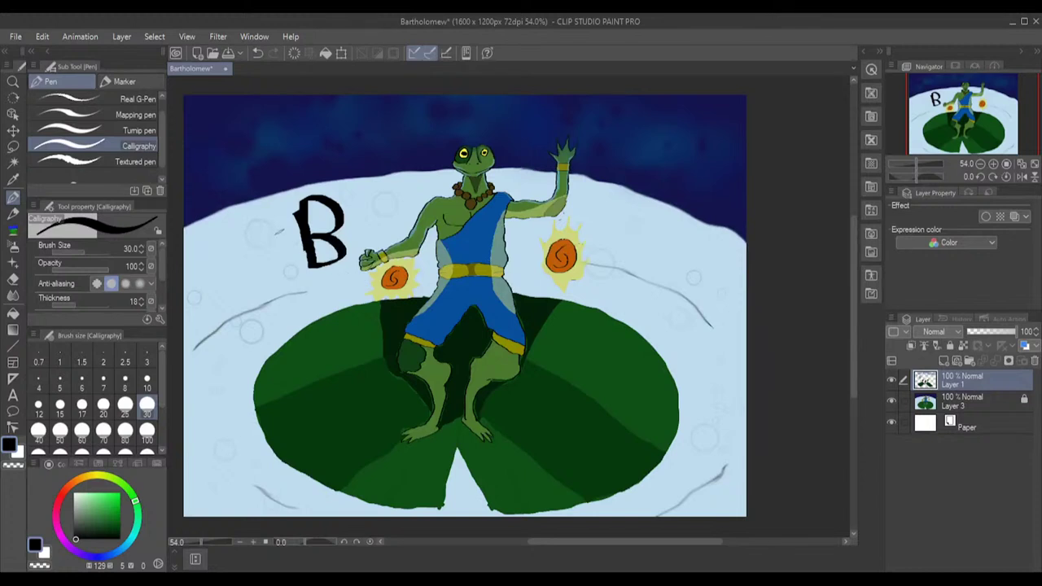
key(ctrl+z)
key(ctrl+z)
key(ctrl+z)
key(ctrl+z)
key(ctrl+z)
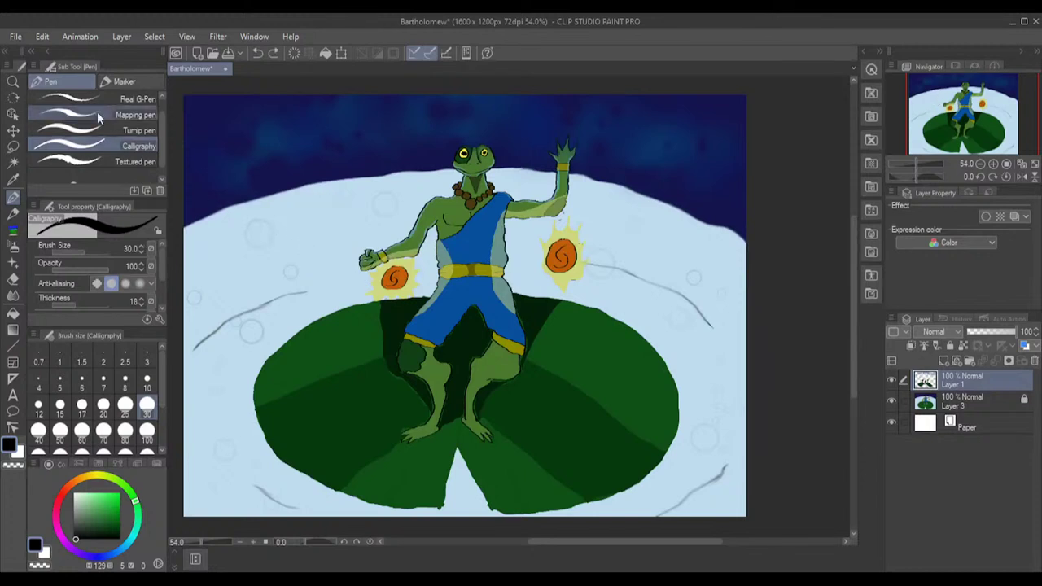
- Try lettering the capital B with the Mapping pen at size 10 in the same spot, and undo its strokes
click(82, 114)
mouse_move(314, 227)
mouse_down()
mouse_move(321, 288)
mouse_move(321, 226)
mouse_move(338, 240)
mouse_move(319, 262)
mouse_move(344, 261)
mouse_move(316, 291)
mouse_up()
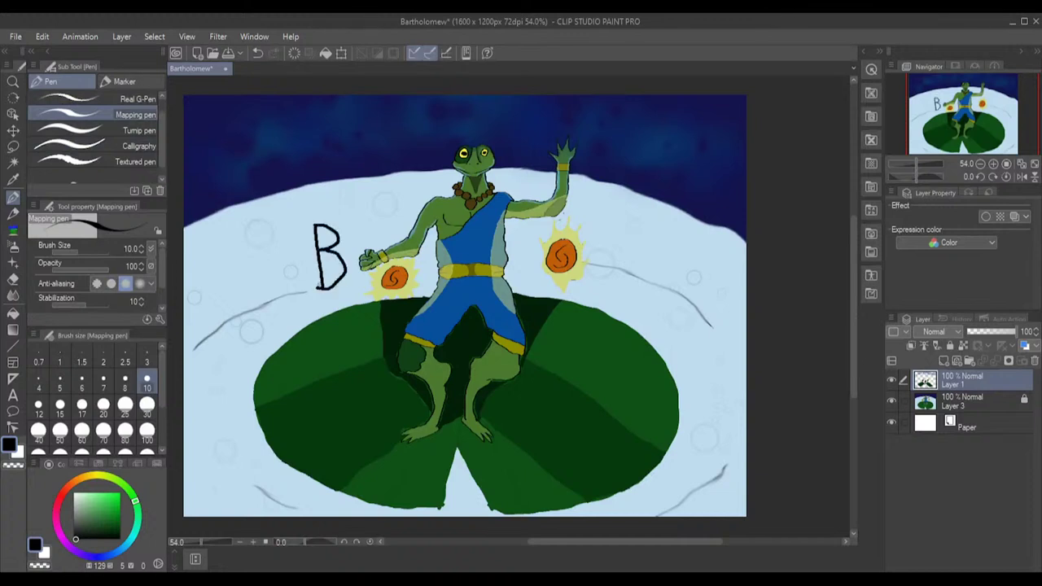
key(ctrl+z)
key(ctrl+z)
key(ctrl+z)
key(ctrl+z)
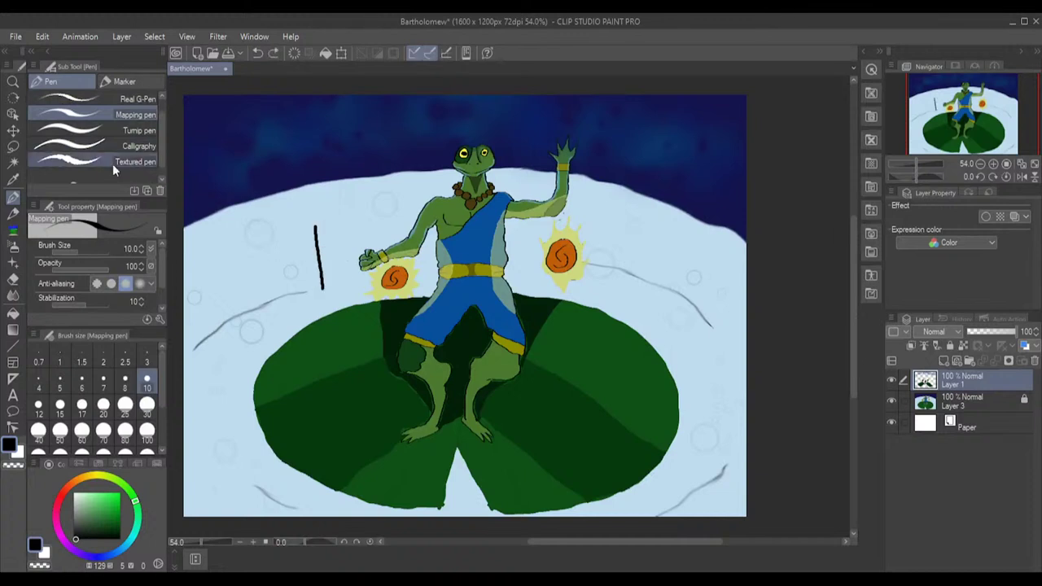
key(ctrl+z)
- Hand-letter a black capital B with the Textured pen at size 17 beside the frog's lowered arm
click(96, 163)
drag(310, 212, 322, 272)
mouse_move(316, 270)
mouse_down()
mouse_move(313, 214)
mouse_move(327, 210)
mouse_move(317, 238)
mouse_move(335, 263)
mouse_move(310, 276)
mouse_up()
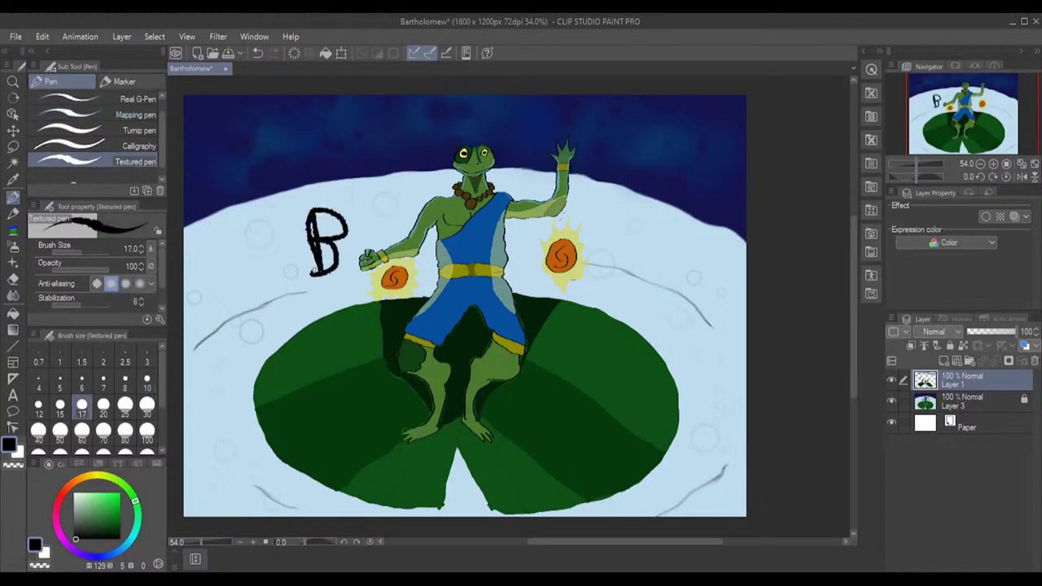
- Undo the hand-lettered capital B beside the frog's lowered arm
key(ctrl+z)
key(ctrl+z)
key(ctrl+z)
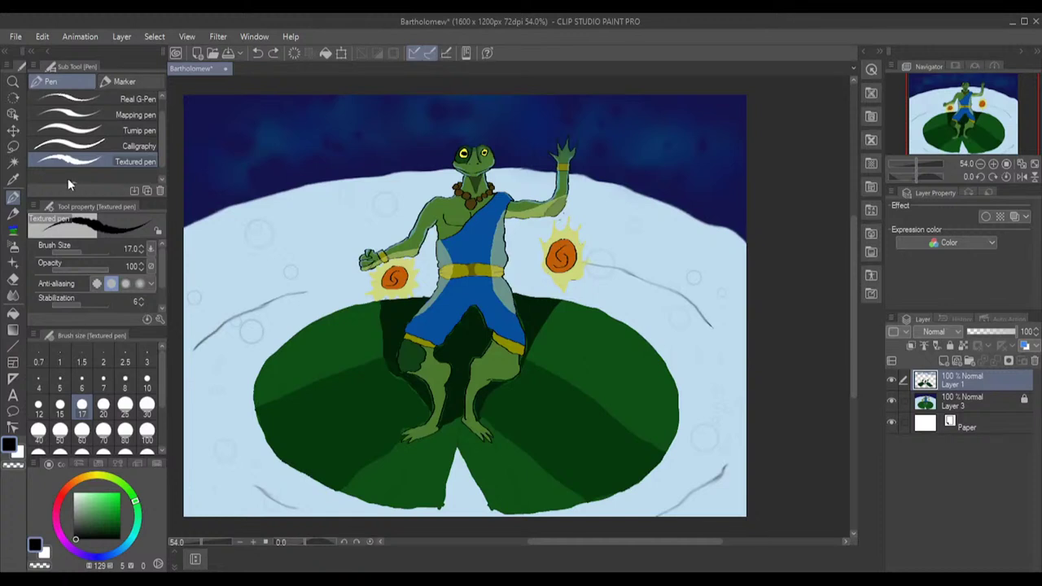
scroll(94, 152, down, 1)
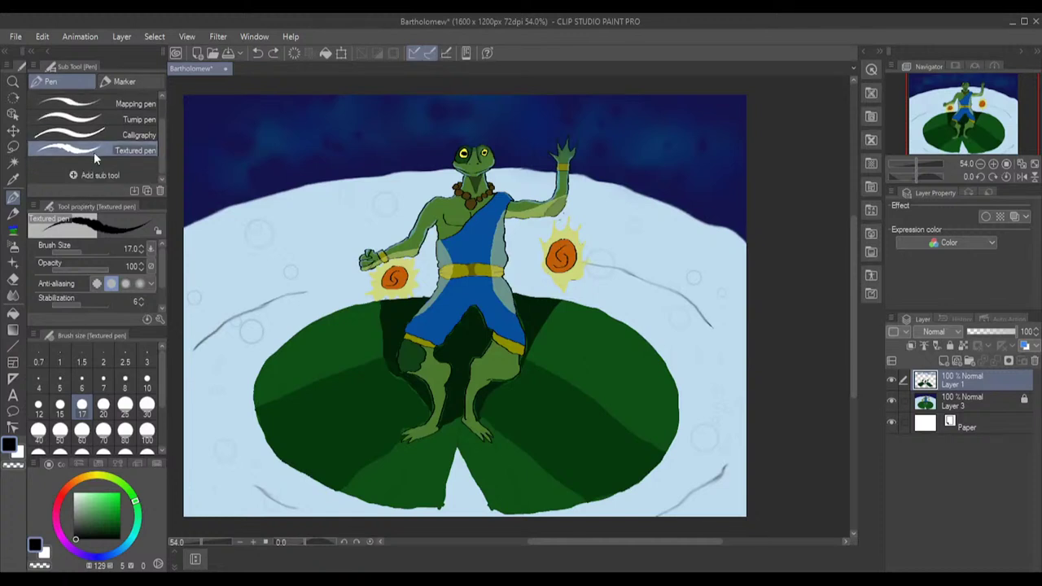
scroll(118, 168, up, 2)
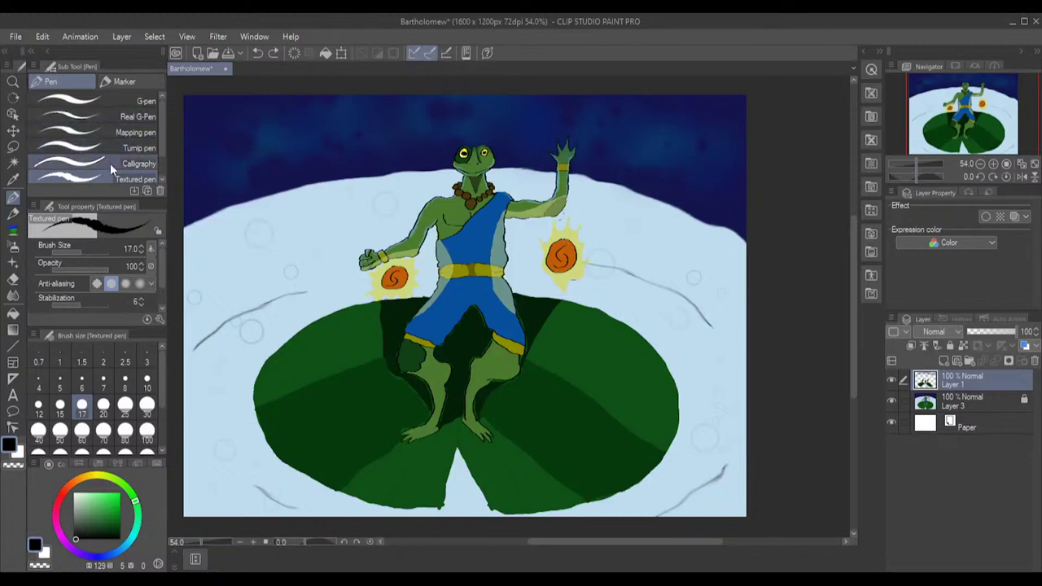
- Add the text "Bartholomew" in Modern No. 20 beside the frog's lowered arm and stretch it to size 135
click(11, 397)
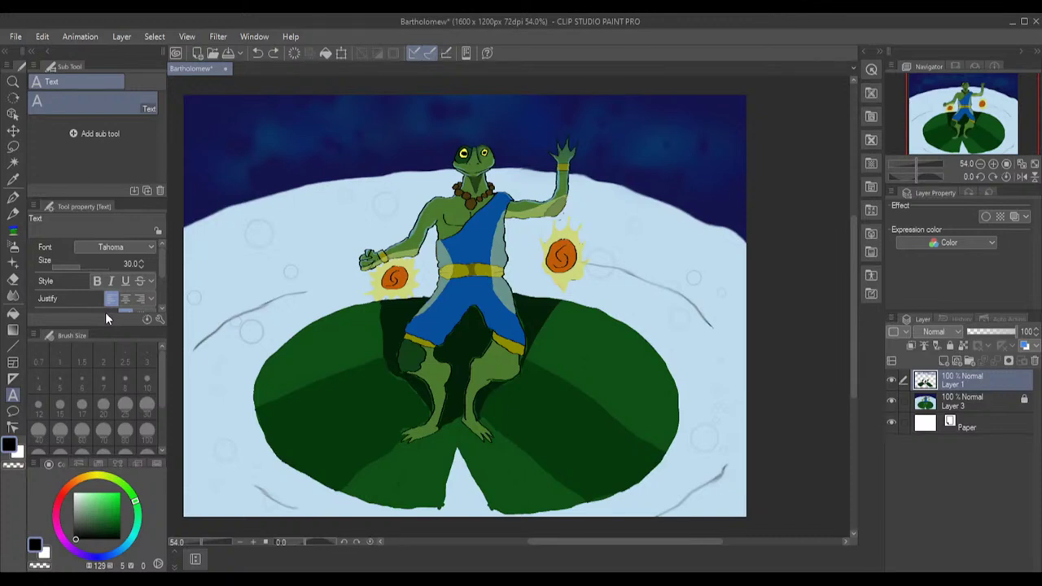
click(297, 231)
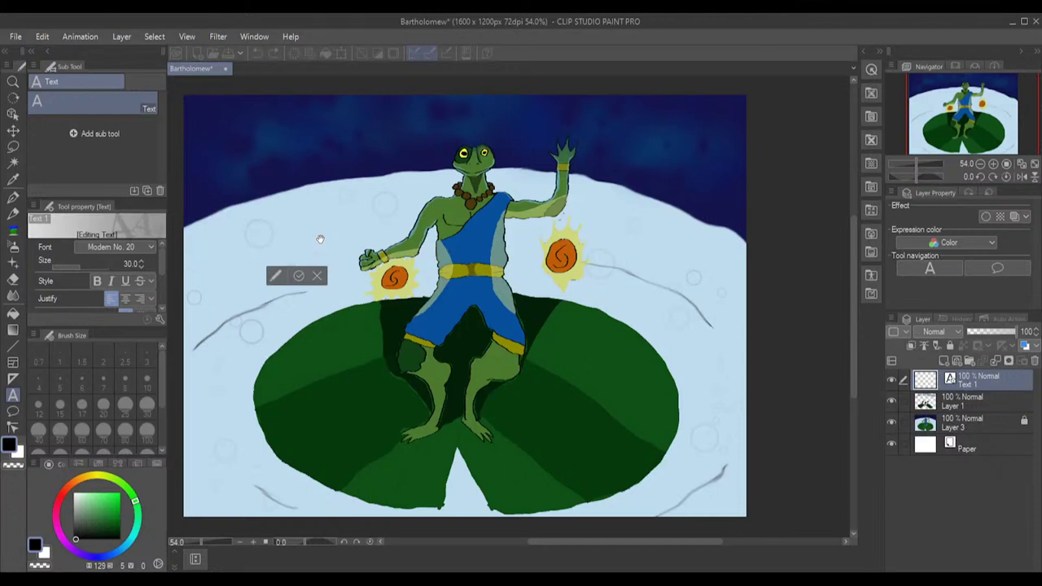
text(Bartholomew)
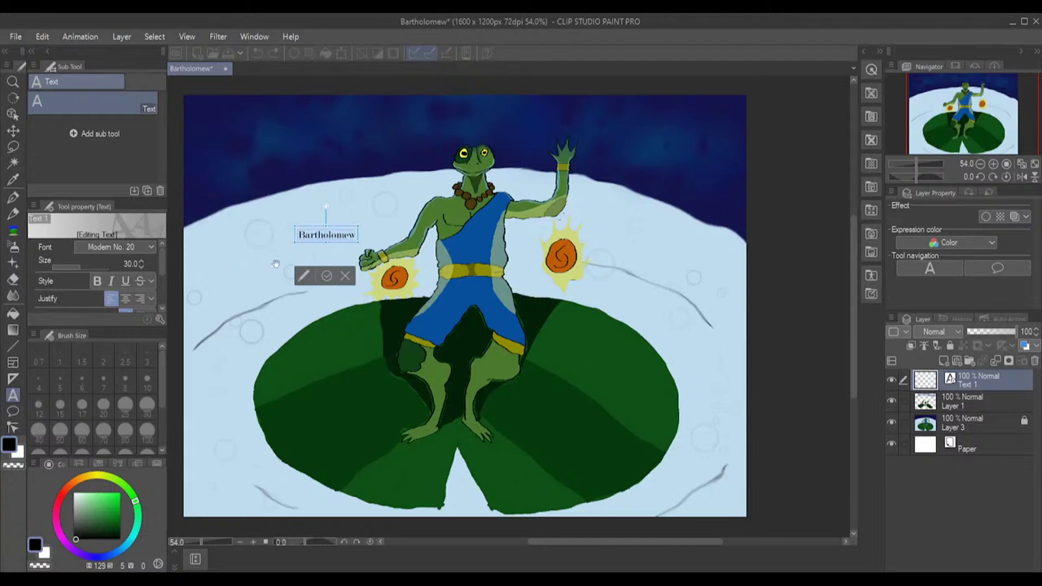
drag(295, 241, 260, 265)
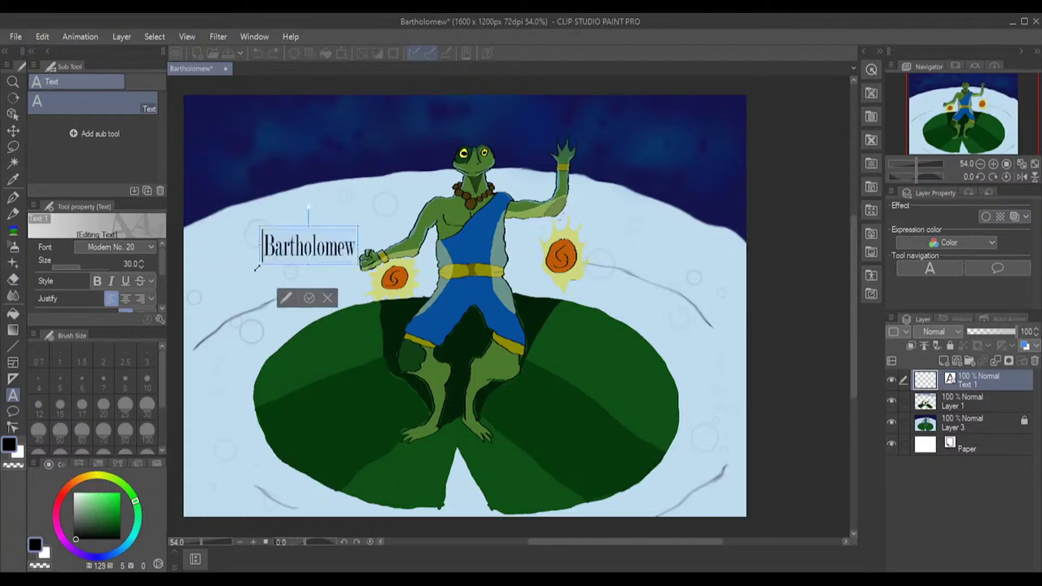
drag(358, 264, 383, 278)
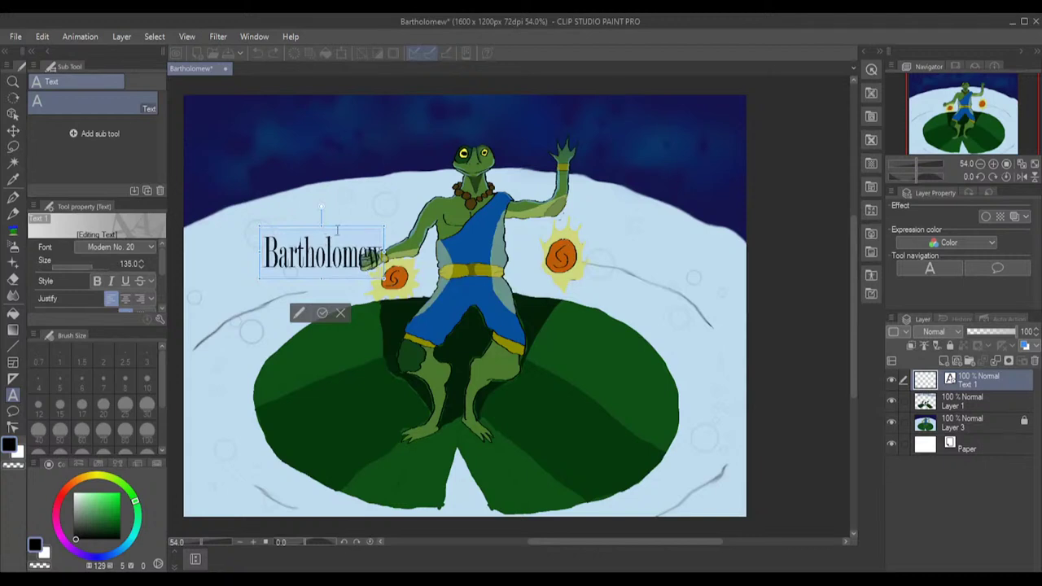
- Try the name at the canvas's lower corners, over the frog's head and beside the arm, and settle it over the lily pad's notch
click(342, 232)
drag(343, 232, 691, 472)
click(691, 472)
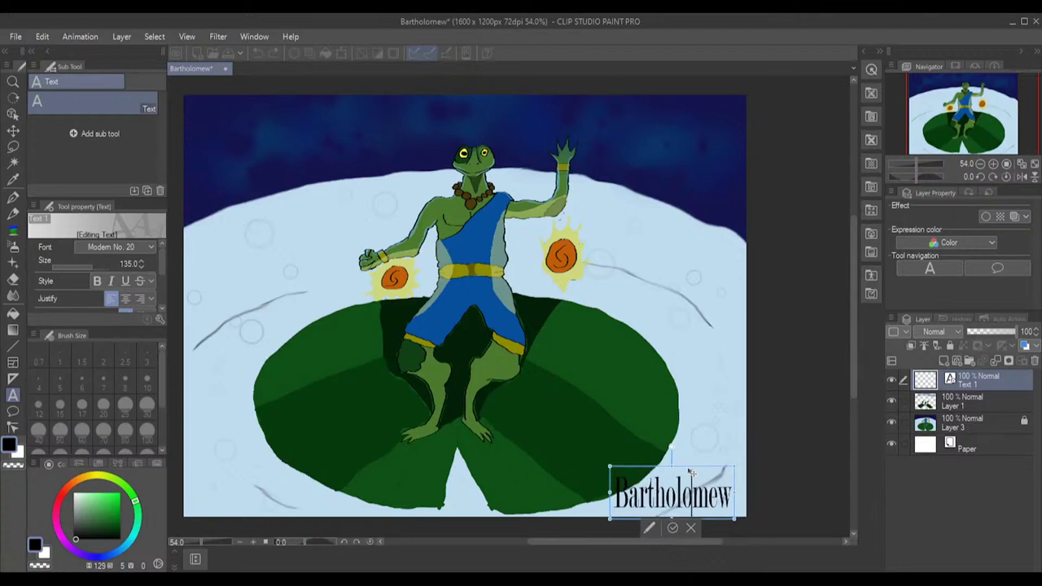
drag(691, 472, 482, 465)
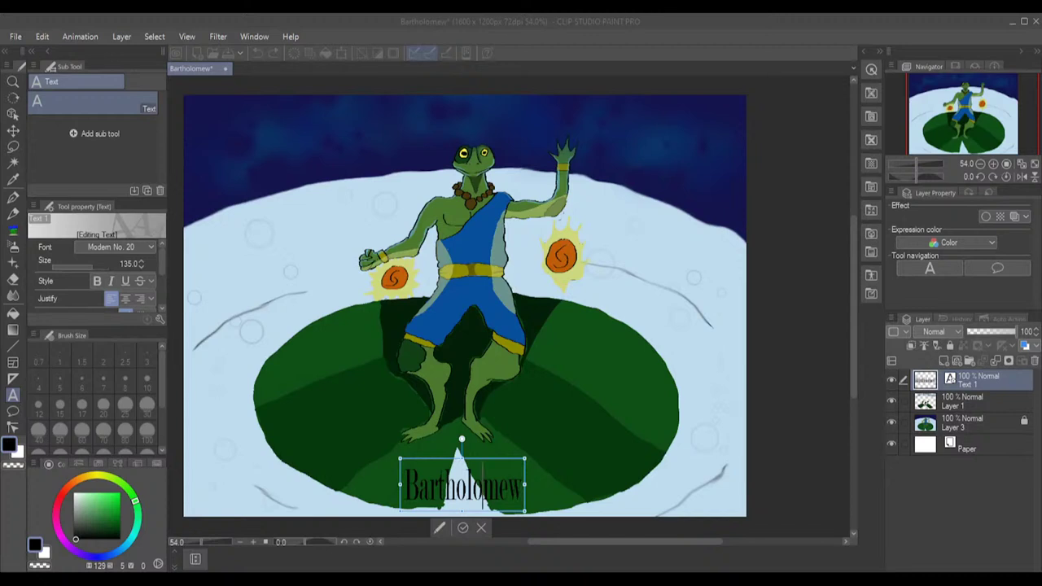
click(515, 464)
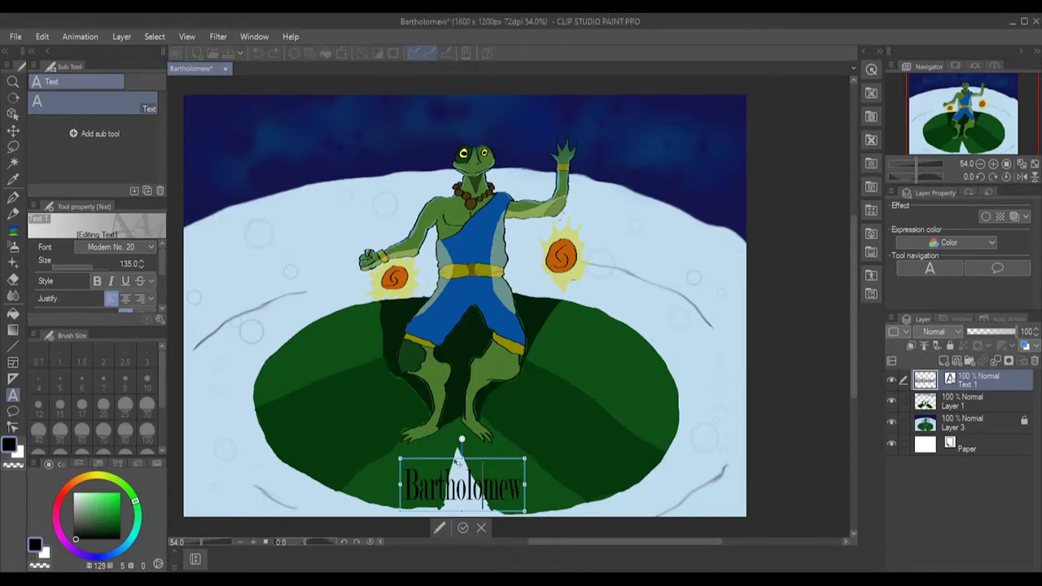
drag(482, 460, 496, 101)
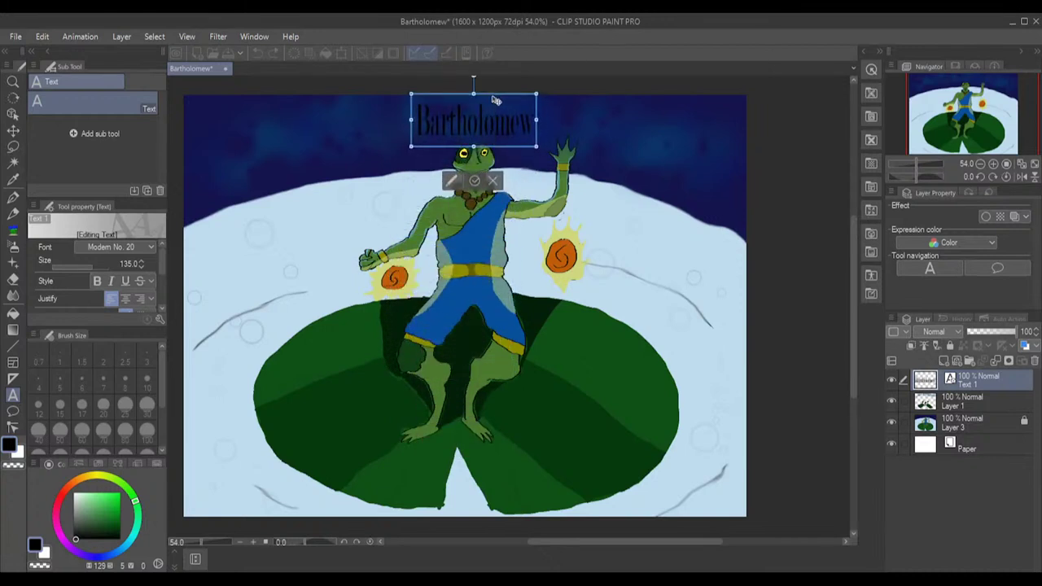
drag(496, 101, 307, 209)
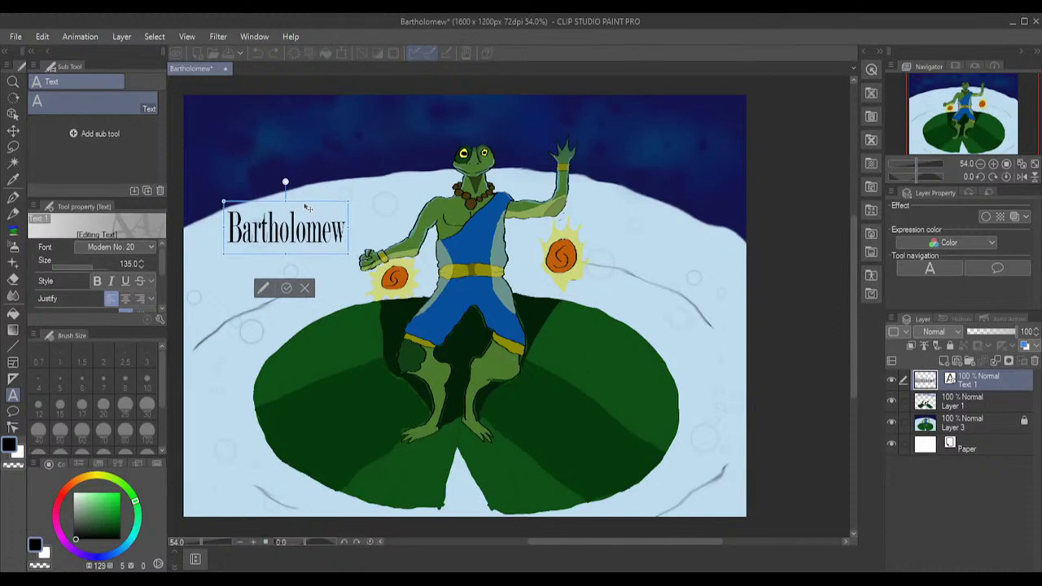
drag(307, 208, 274, 467)
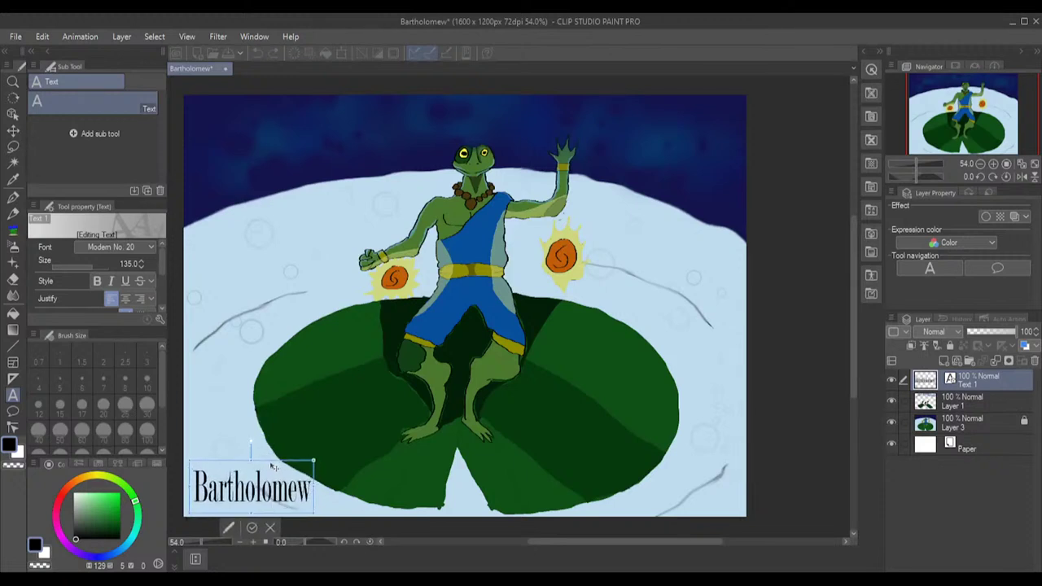
drag(273, 468, 482, 461)
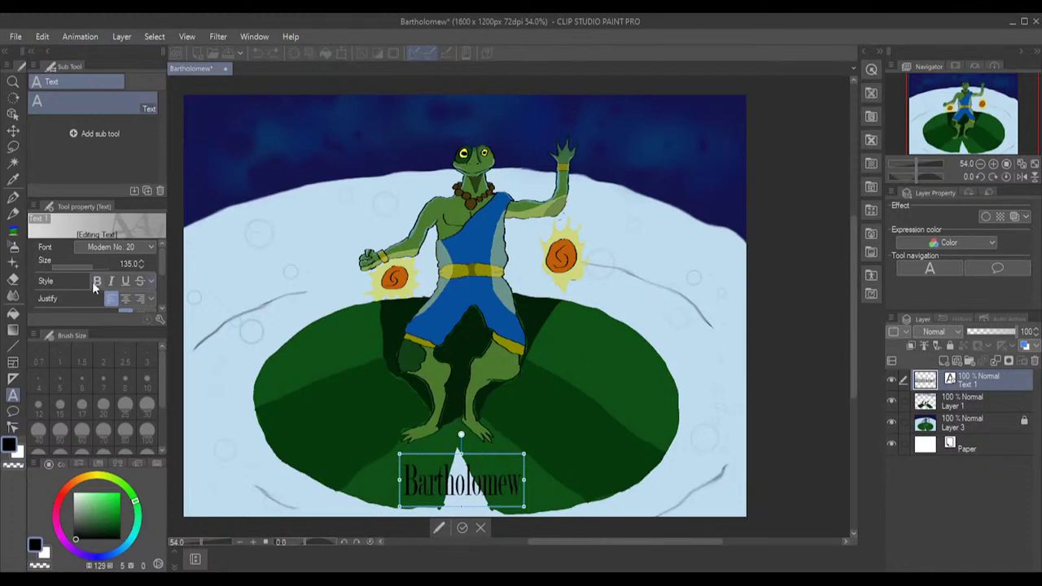
- Try to recolour the "Bartholomew" text dark green, and undo the text layer
click(125, 300)
drag(162, 253, 162, 283)
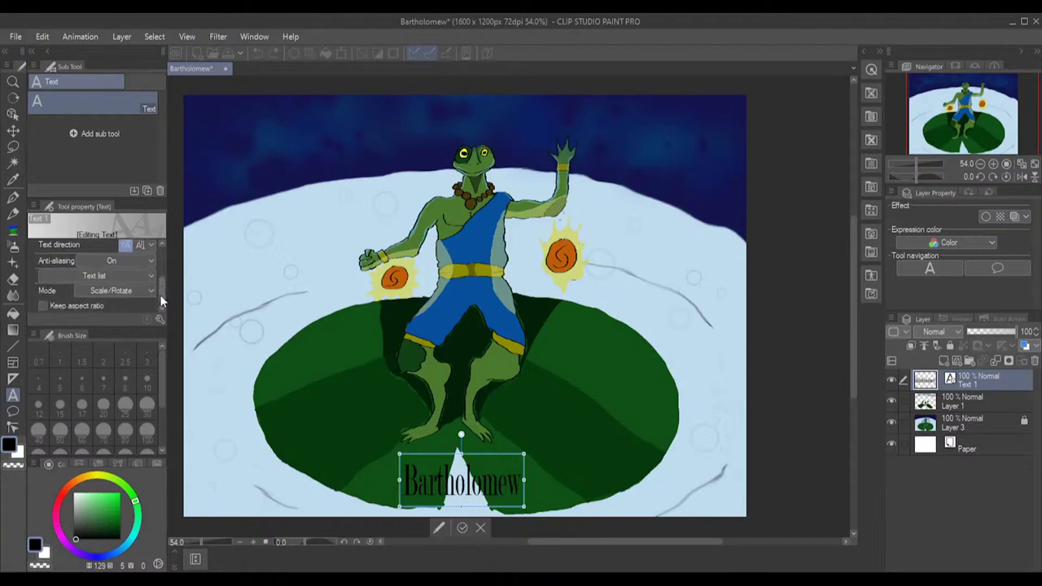
mouse_move(159, 286)
mouse_down()
mouse_move(158, 272)
mouse_move(157, 288)
mouse_up()
click(996, 377)
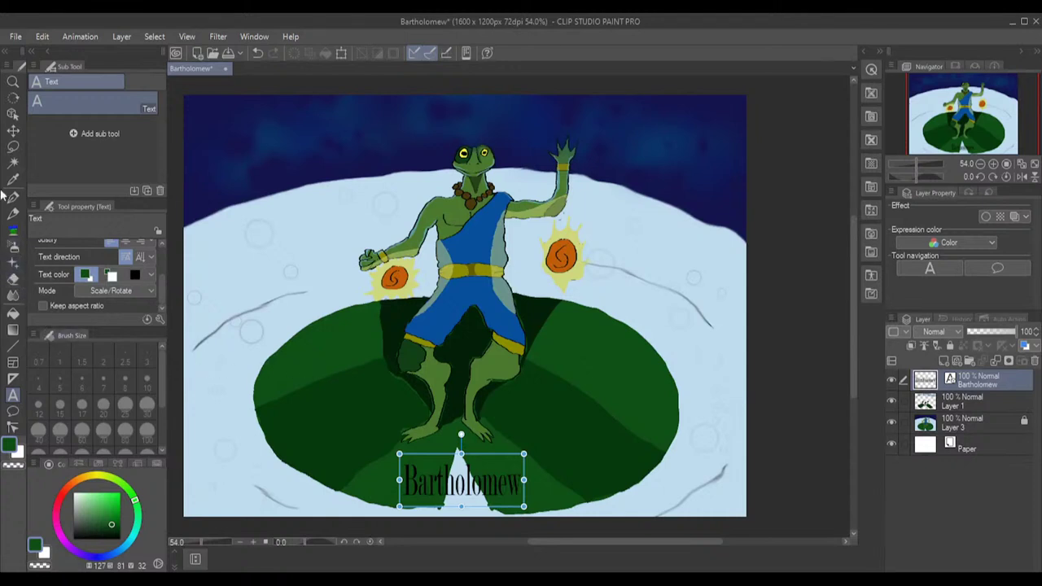
click(13, 313)
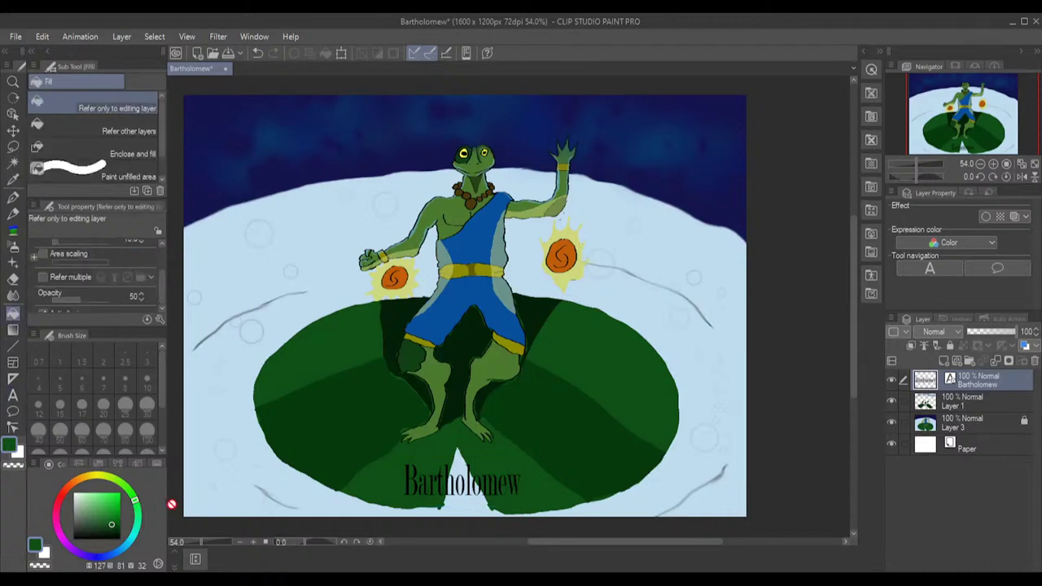
key(ctrl+z)
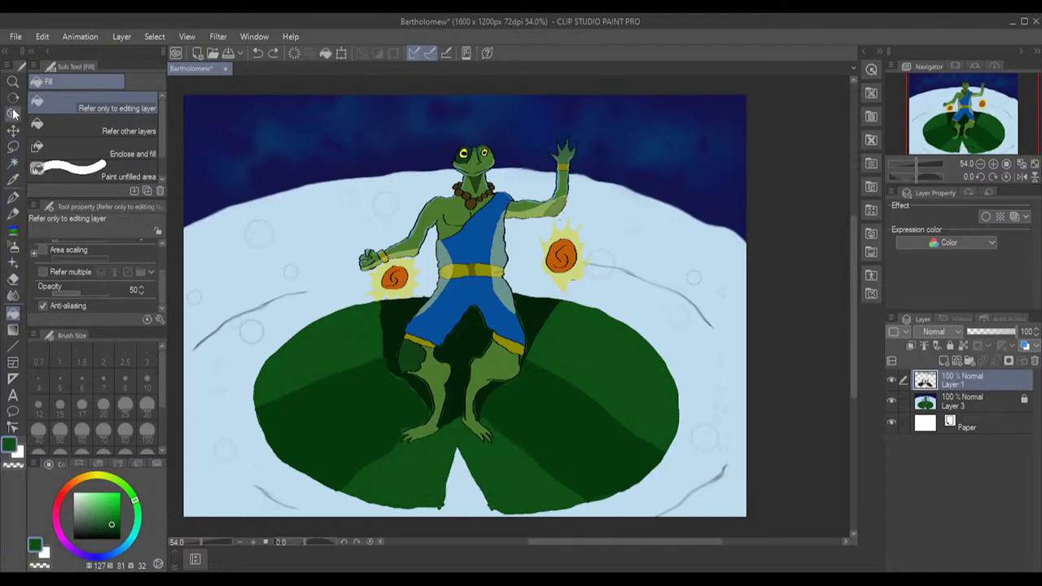
- Add the text "Bartholomew" again in black Modern No. 20 at size 30 on the lily pad below the frog's feet
click(12, 396)
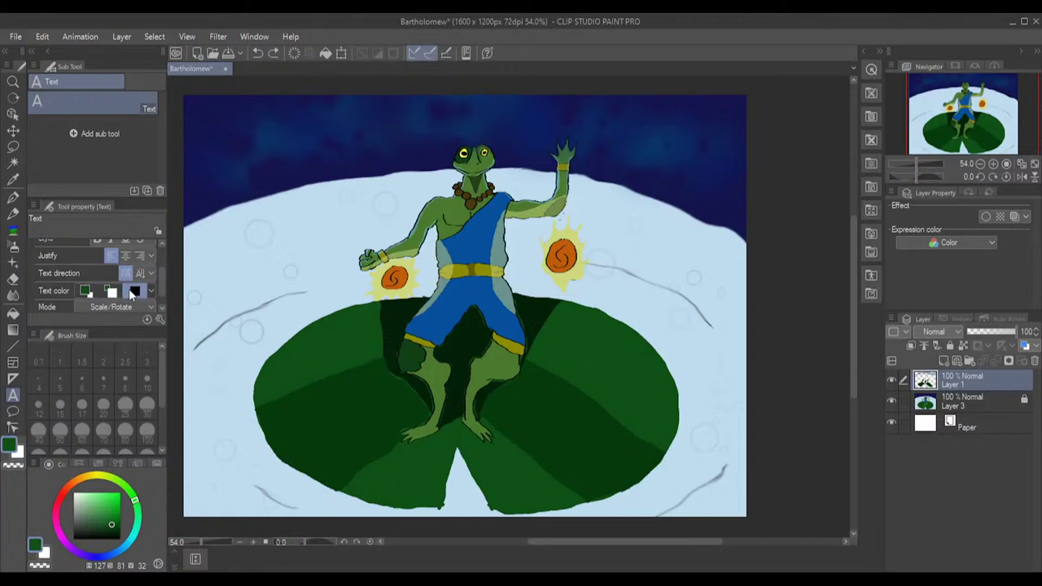
drag(162, 281, 160, 247)
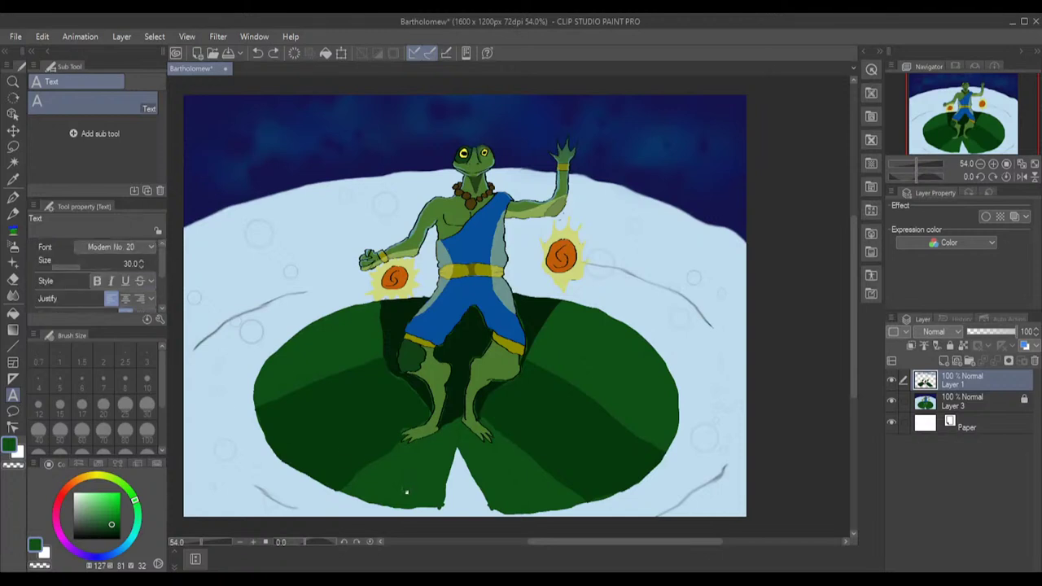
click(400, 492)
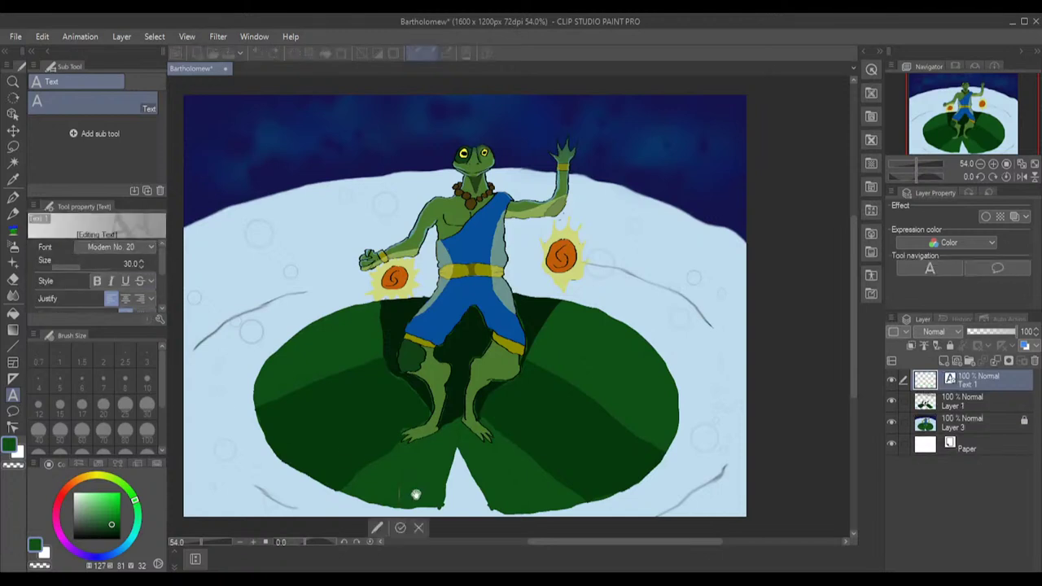
text(The)
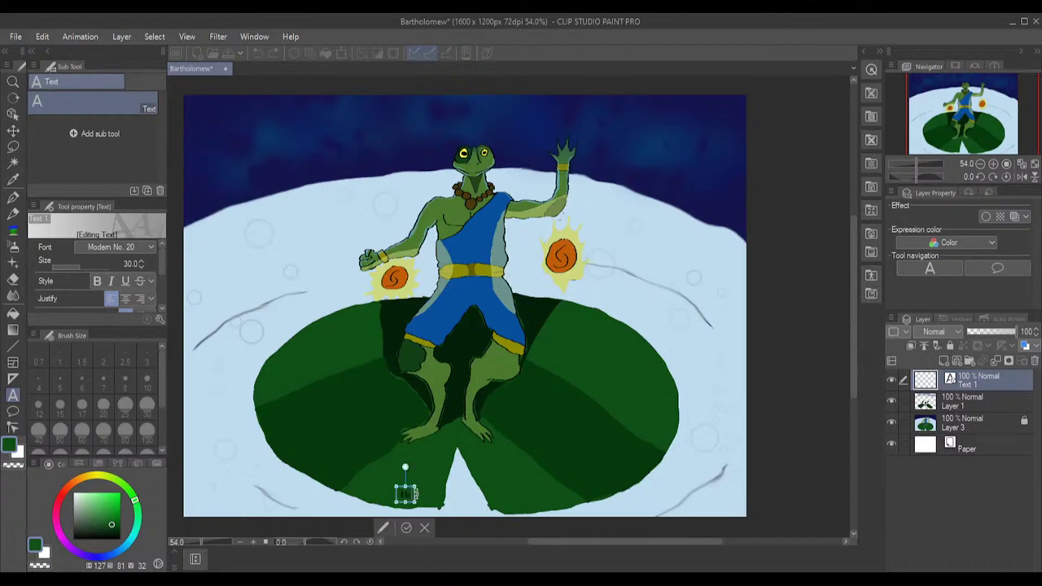
text( Bartholomew)
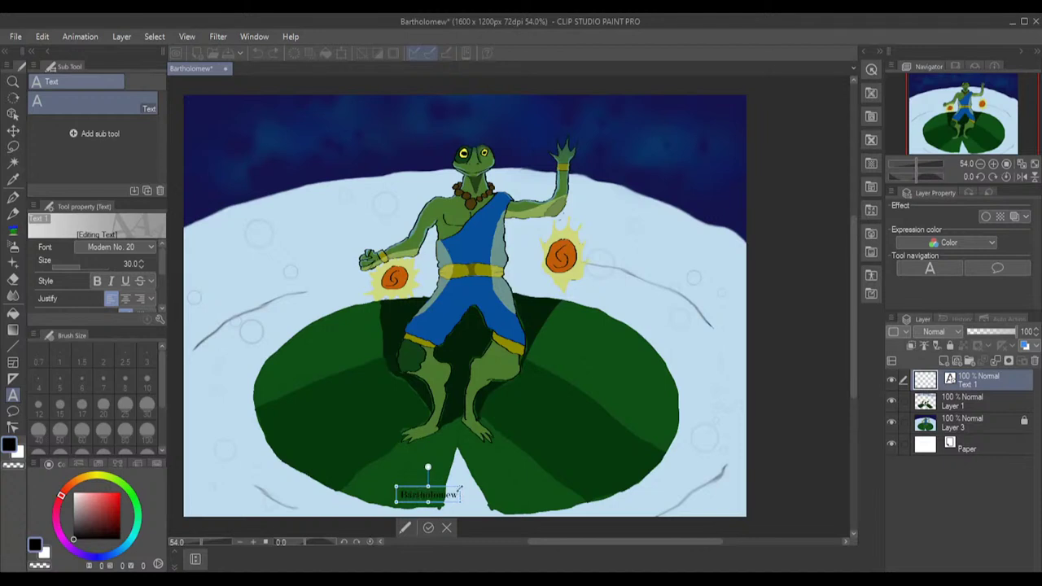
- Enlarge and widen the "Bartholomew" text to size 137 and move it onto the pale background beside the frog's lowered arm
drag(459, 492, 535, 447)
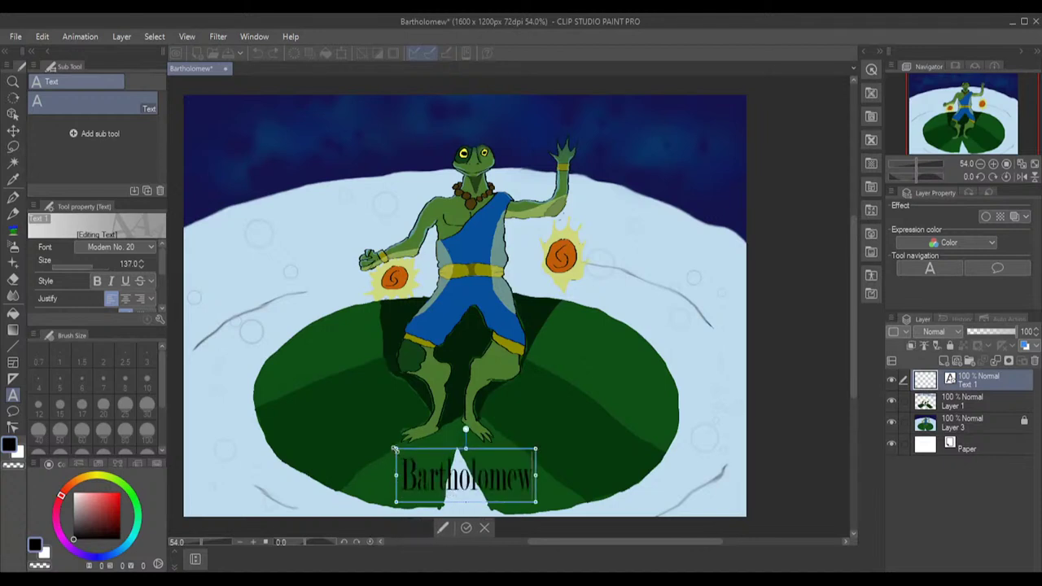
drag(395, 448, 381, 478)
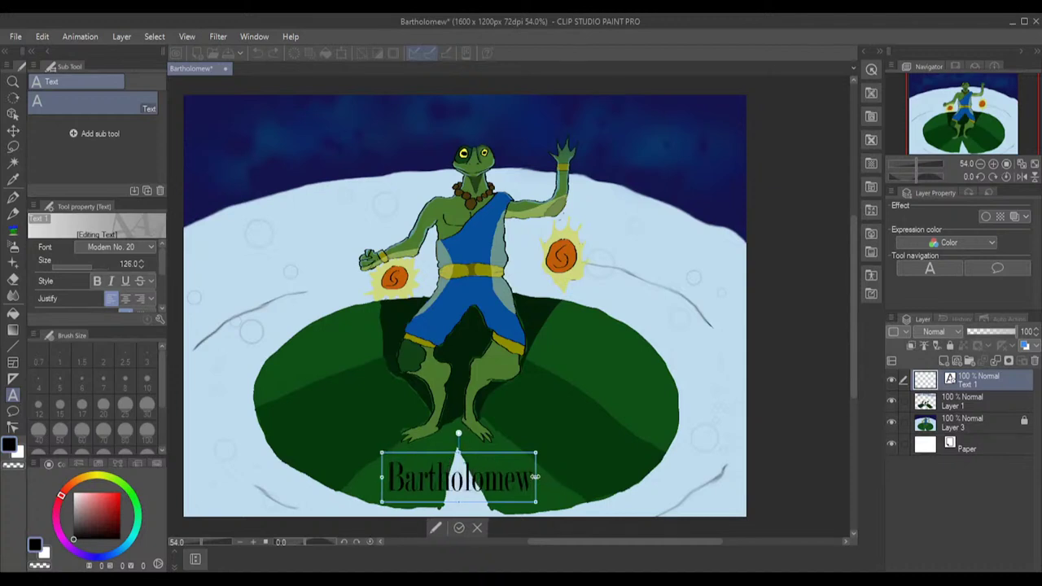
drag(535, 477, 543, 475)
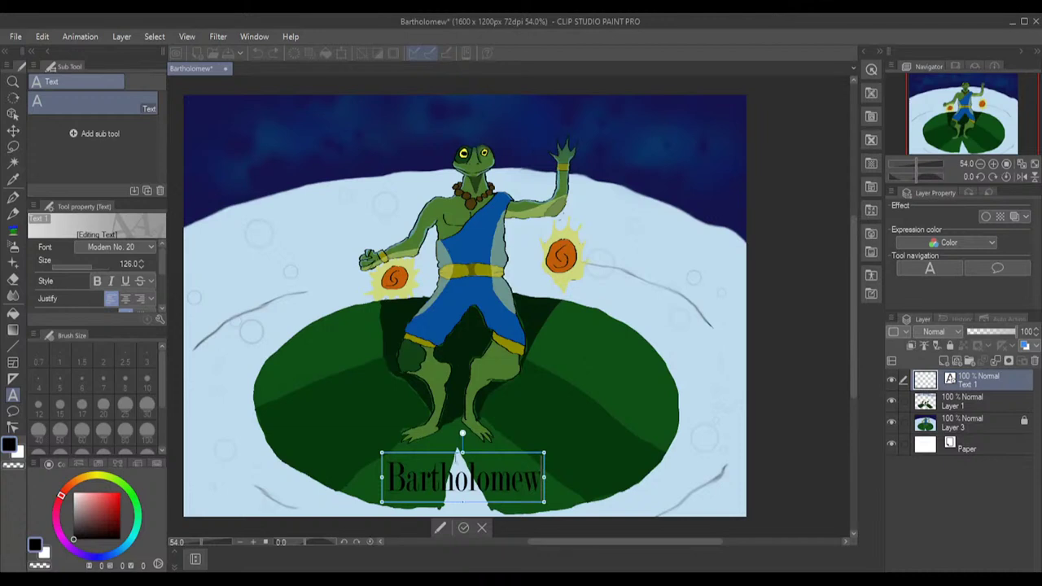
drag(461, 453, 252, 233)
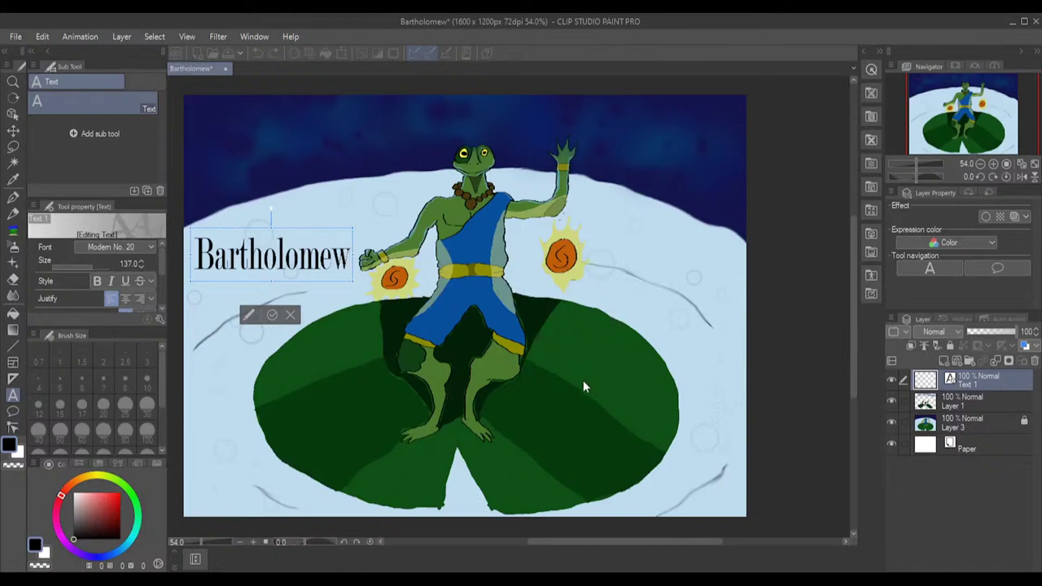
- Make the "Bartholomew" text bold and undo its switch to vertical direction
key(ctrl+b)
key(ctrl+b)
click(193, 256)
key(ctrl+b)
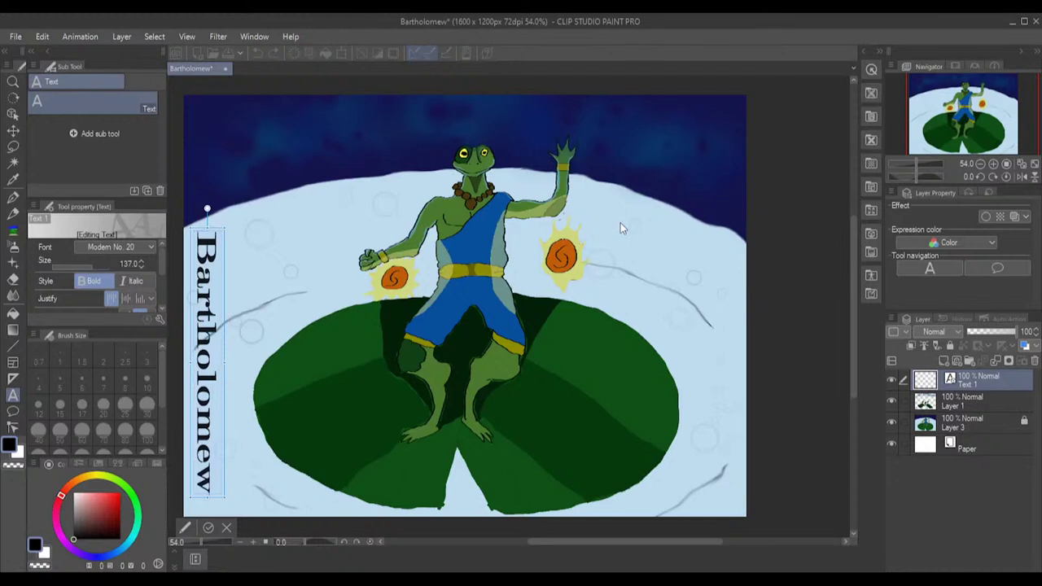
key(ctrl+z)
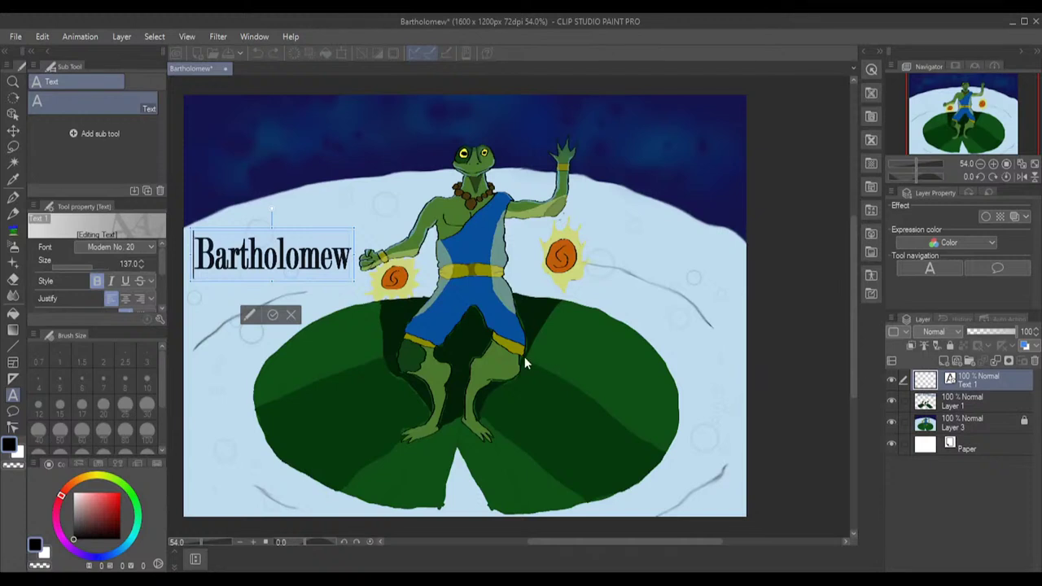
key(ctrl+a)
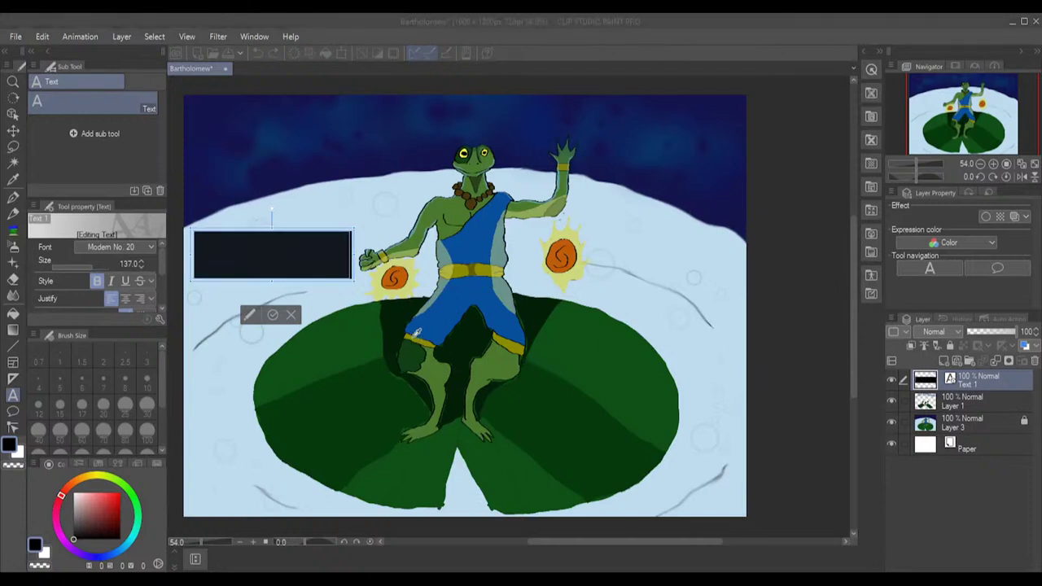
click(653, 202)
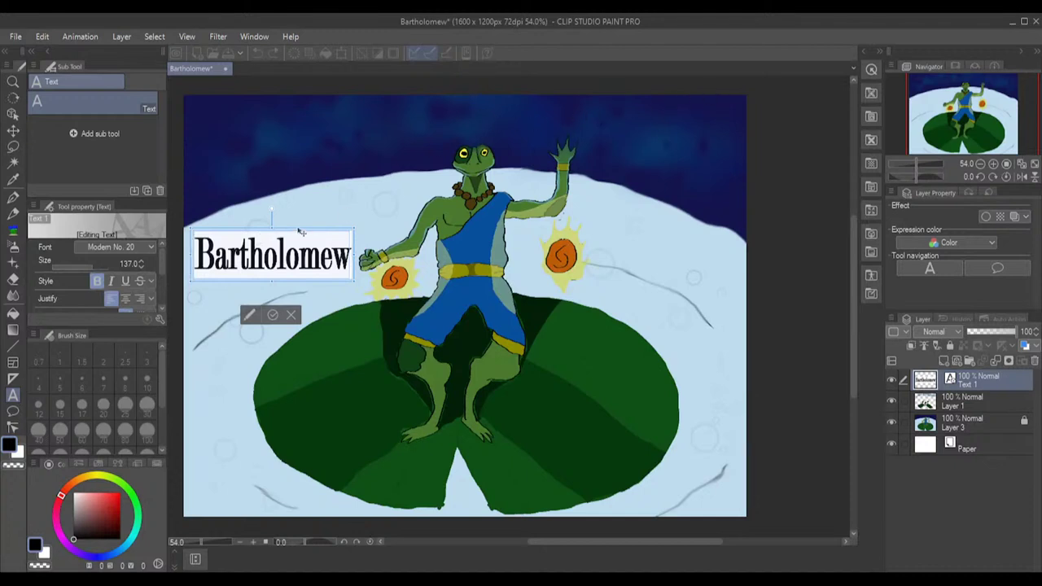
- Try the bold name over the lily pad's notch, and move it back beside the frog's lowered arm, slightly higher
drag(301, 234, 489, 452)
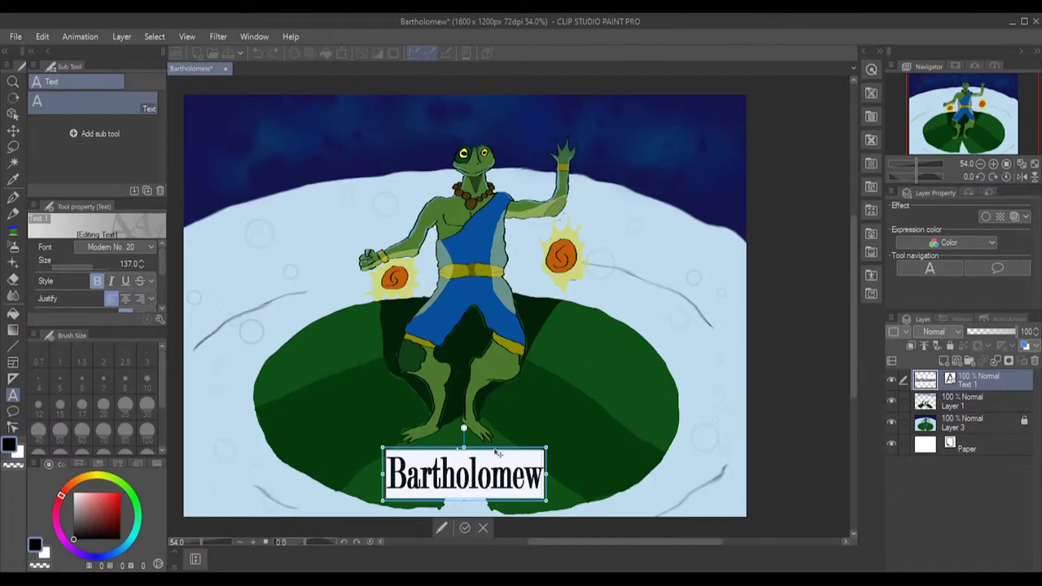
drag(497, 453, 359, 225)
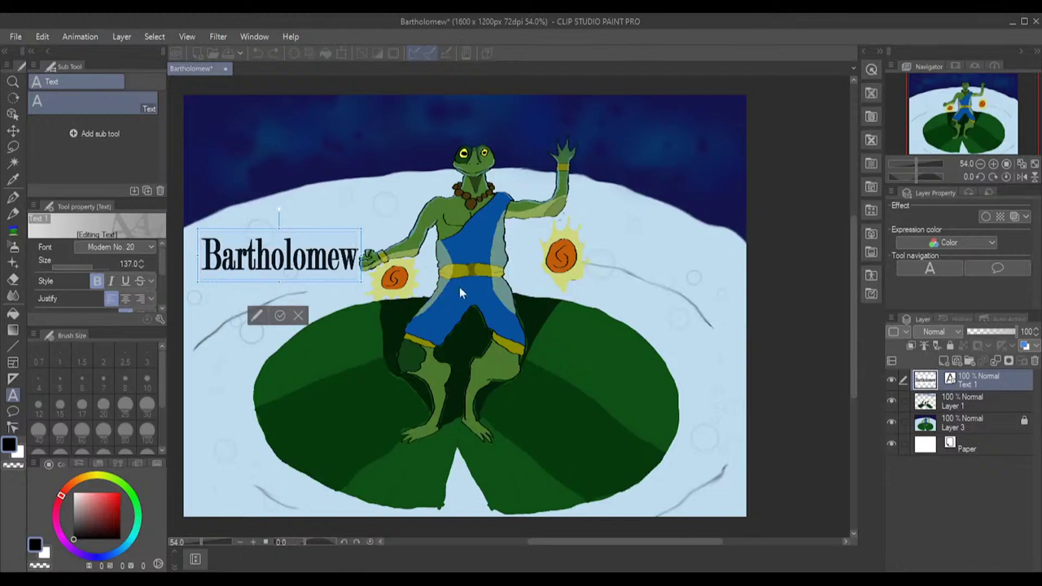
drag(302, 234, 303, 225)
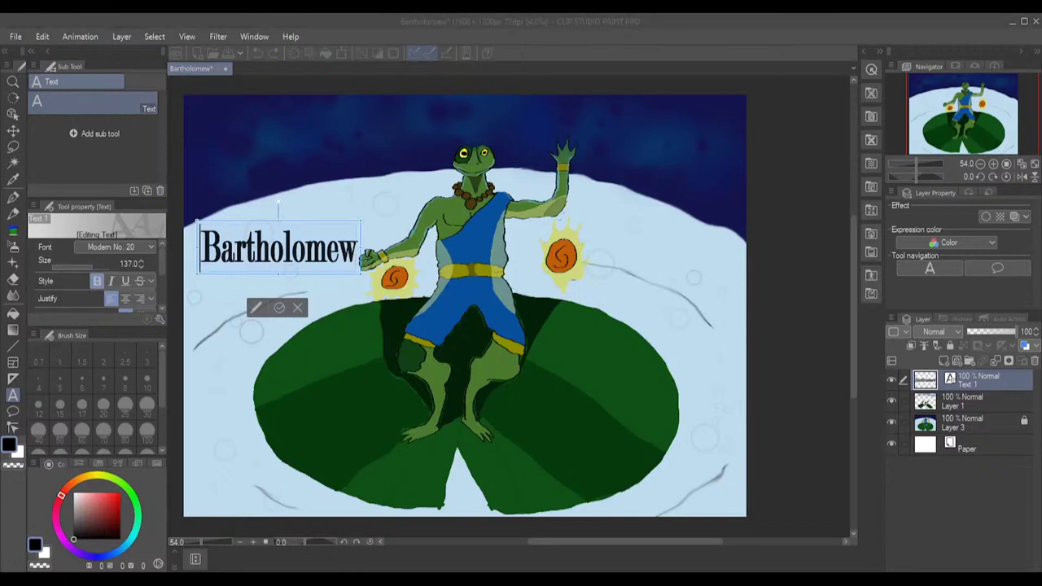
- Commit the bold "Bartholomew" text, try it slightly farther from the frog's hand, and undo that move
click(279, 311)
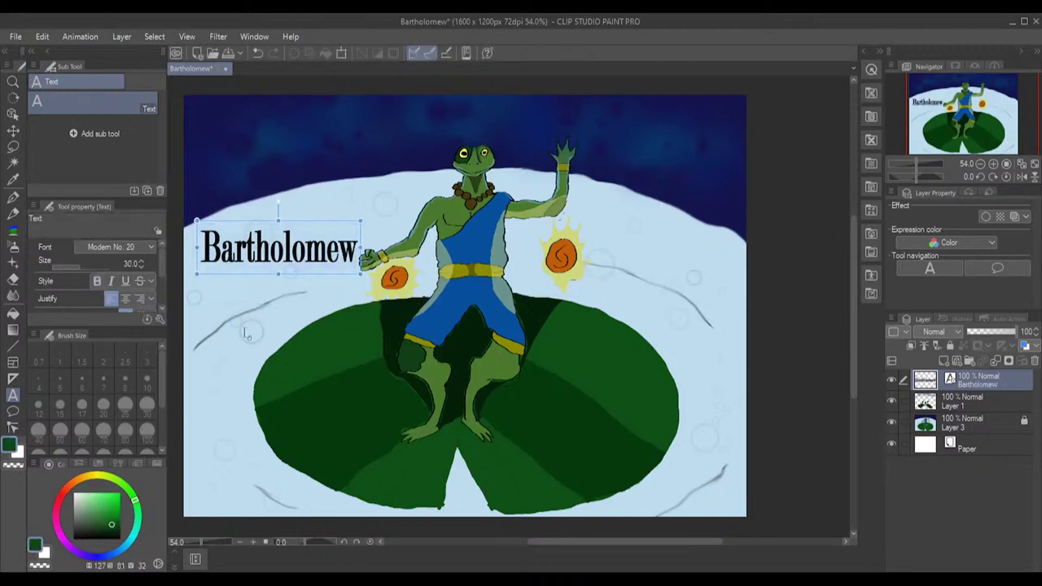
click(225, 386)
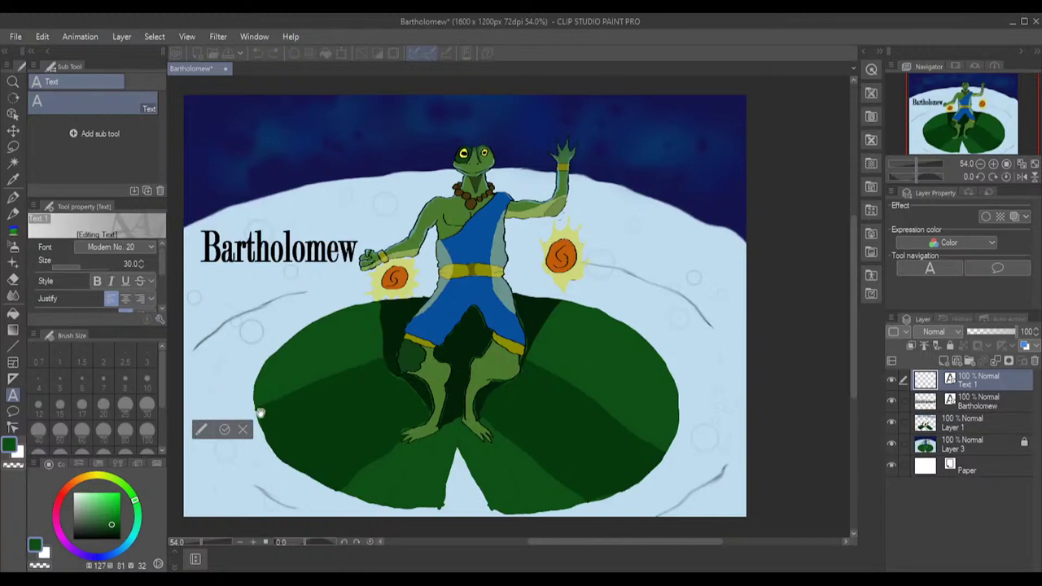
click(241, 431)
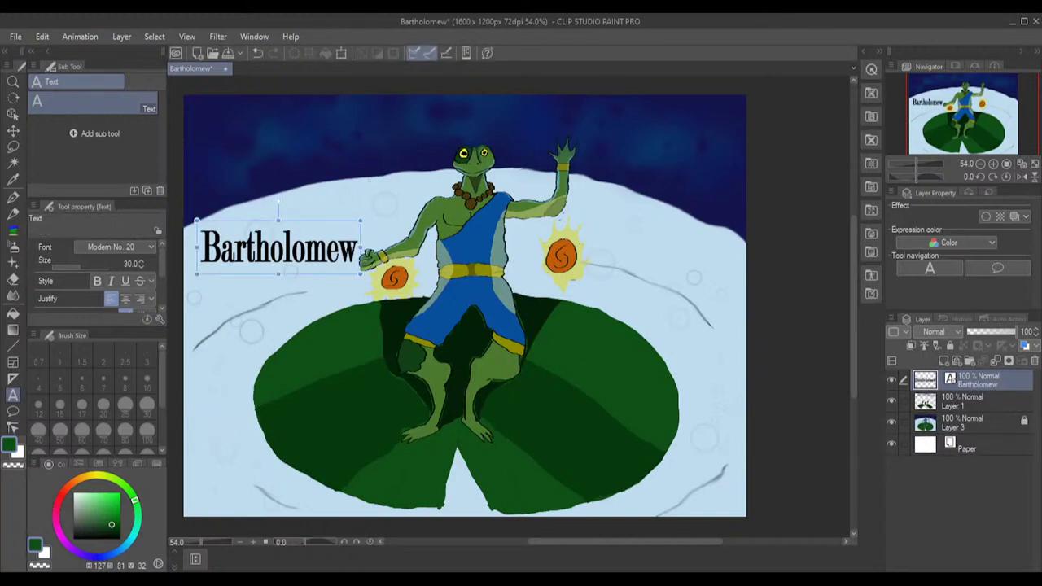
drag(301, 221, 295, 224)
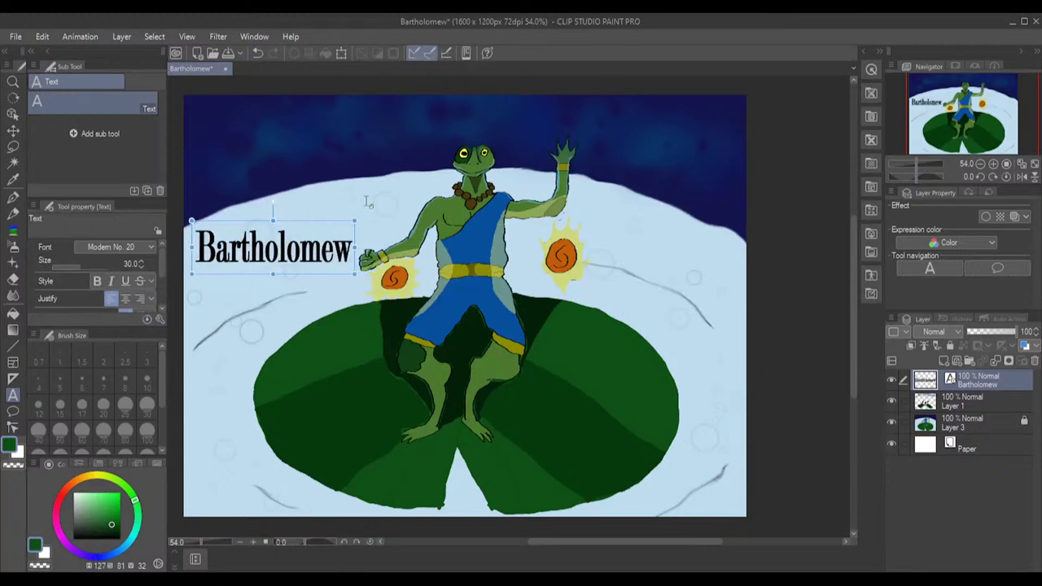
click(13, 213)
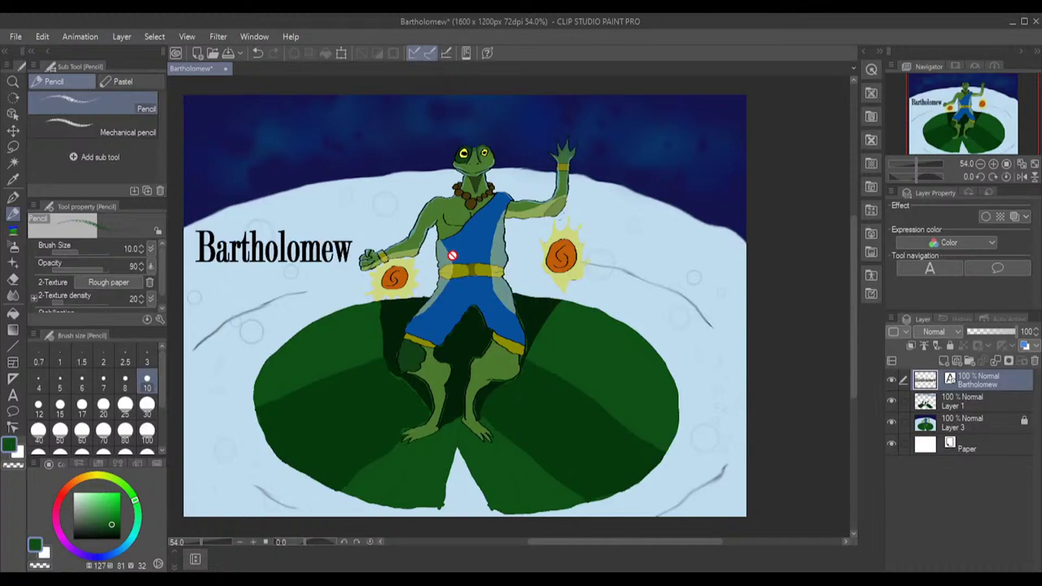
key(ctrl+z)
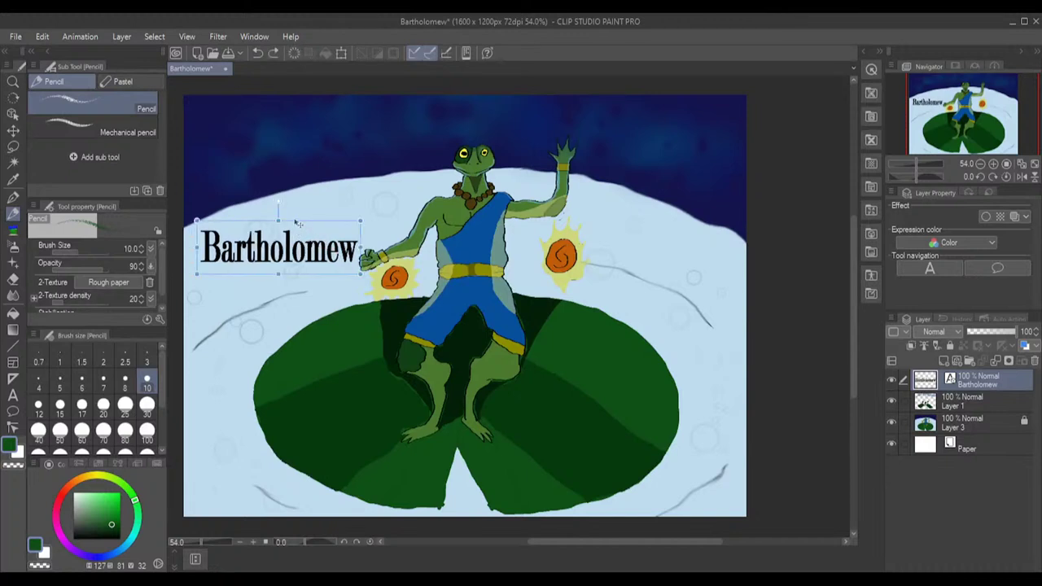
- Move the "Bartholomew" text into the night sky above the frog's head and give it a white background
drag(297, 223, 472, 95)
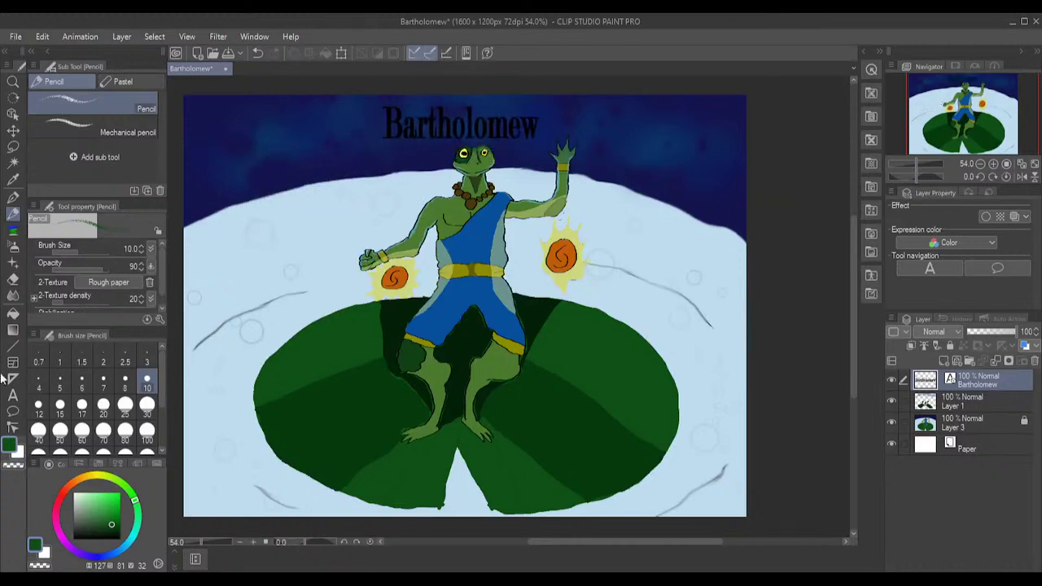
click(13, 395)
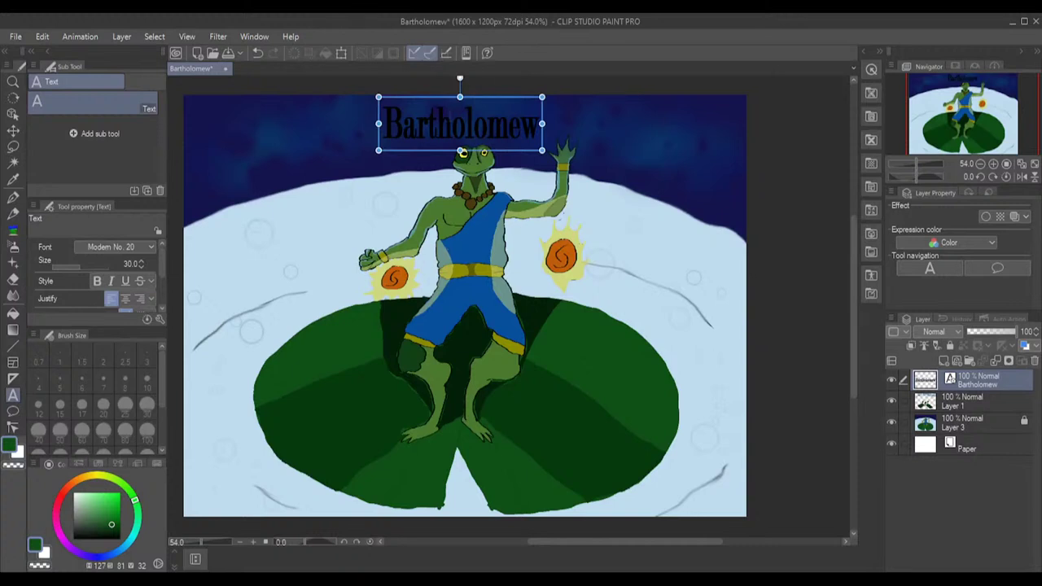
click(436, 123)
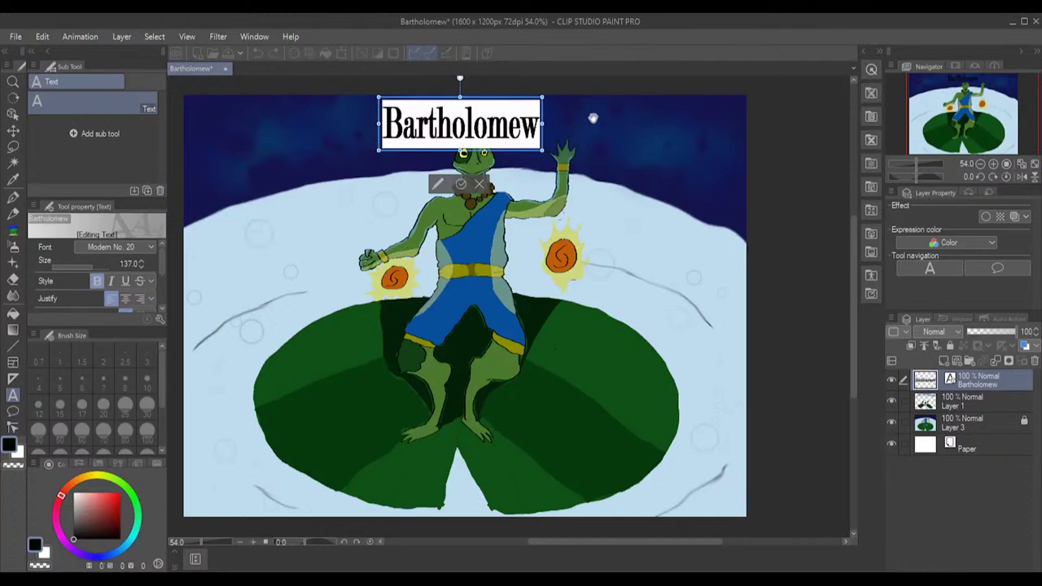
- Centre the white-backed name over the frog's head at the canvas edge, reduce its height slightly, and commit the text
drag(492, 99, 506, 95)
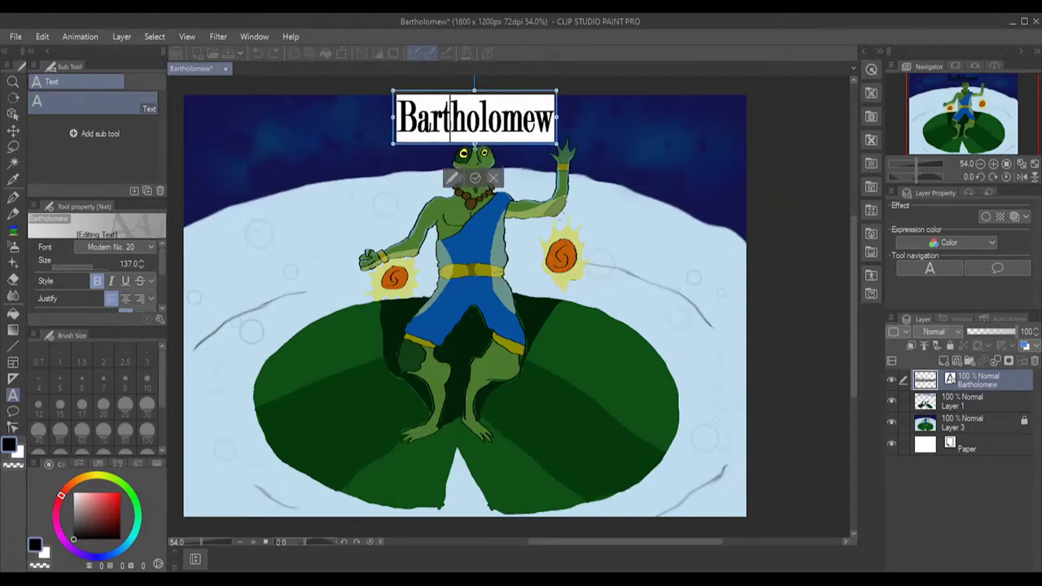
drag(475, 143, 475, 140)
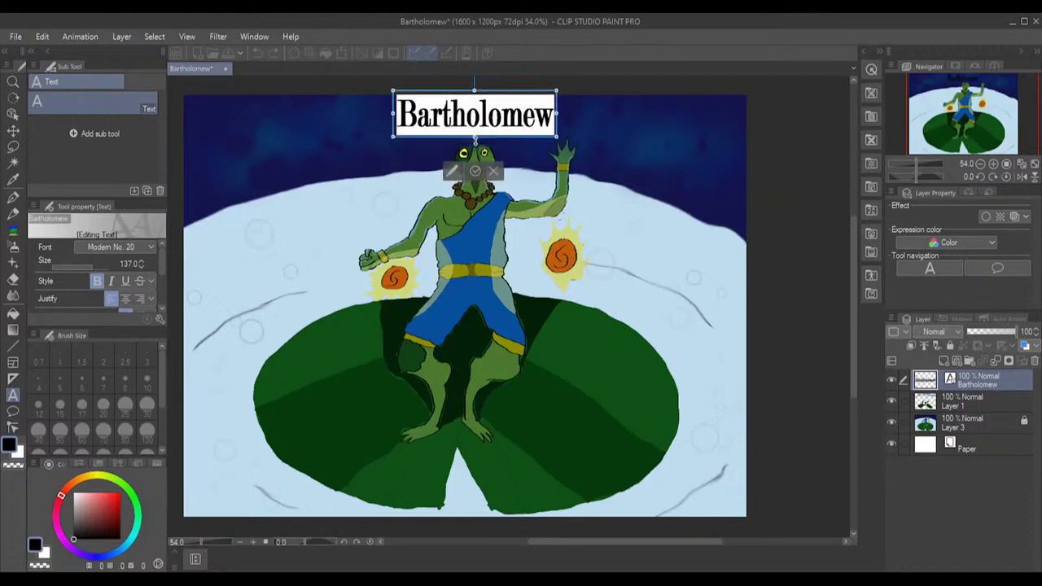
click(475, 172)
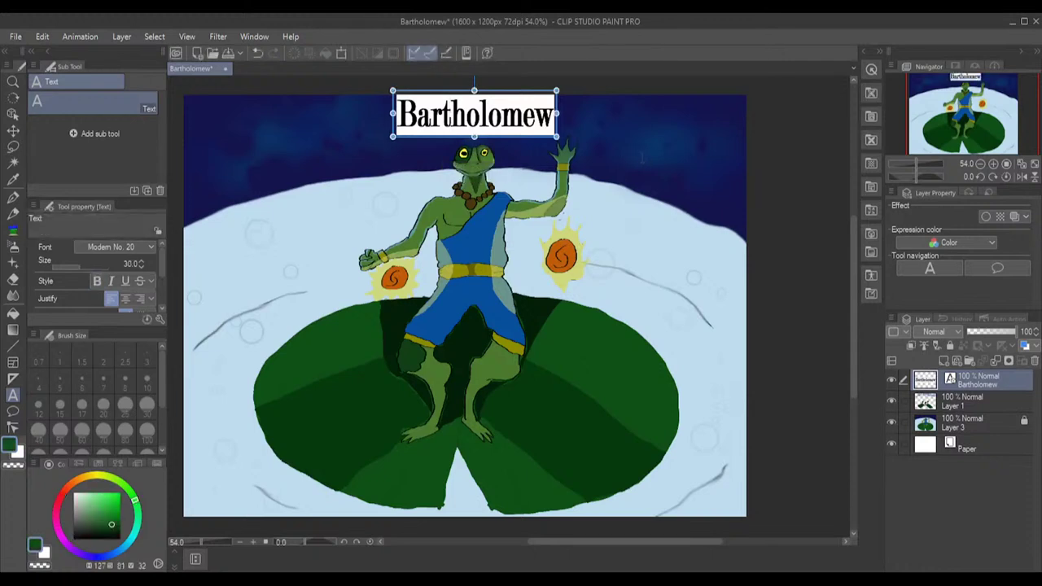
click(641, 159)
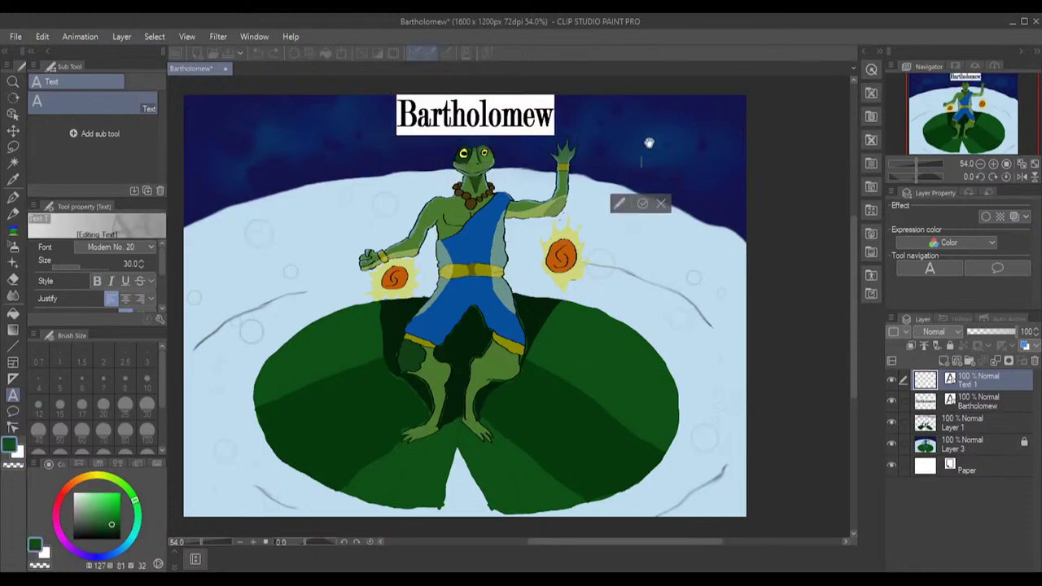
click(989, 398)
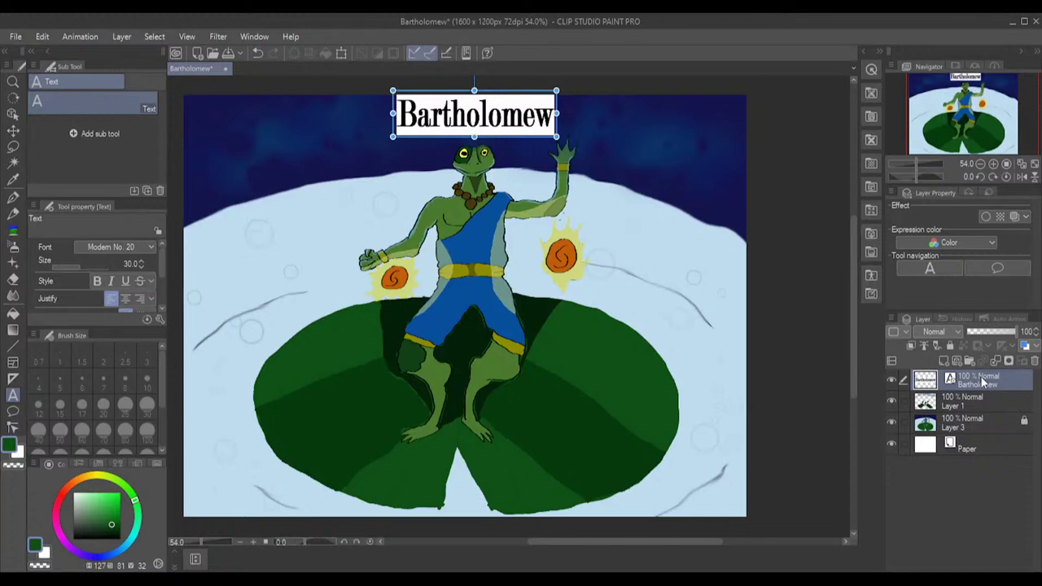
click(976, 401)
click(983, 379)
click(973, 399)
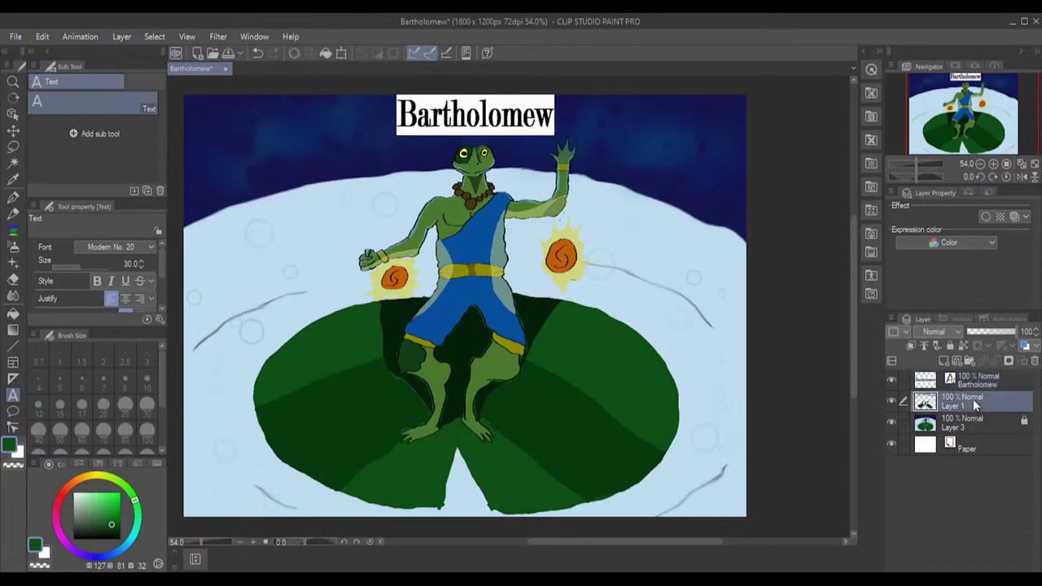
click(977, 386)
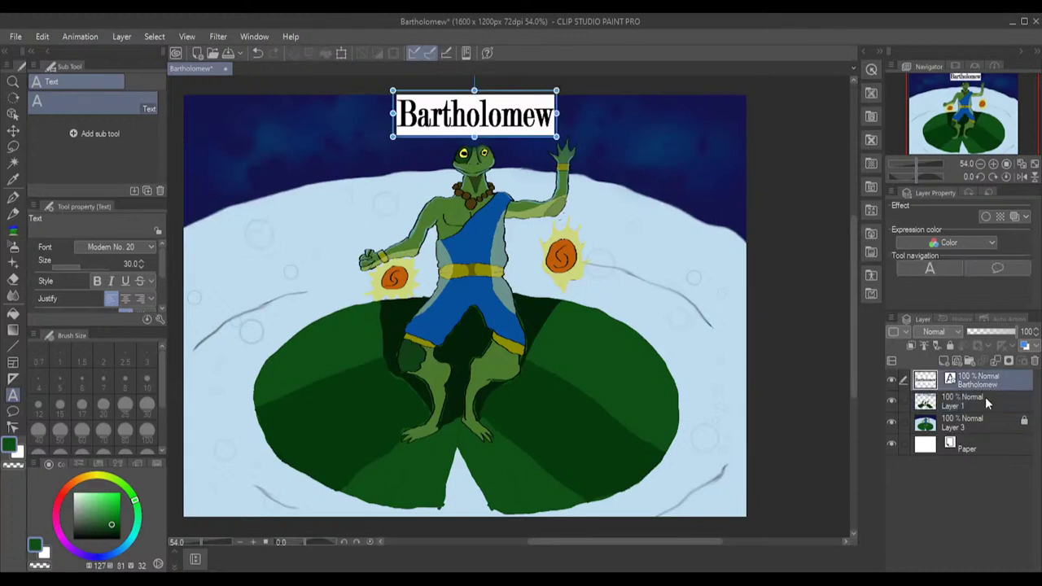
ctrl+click(982, 399)
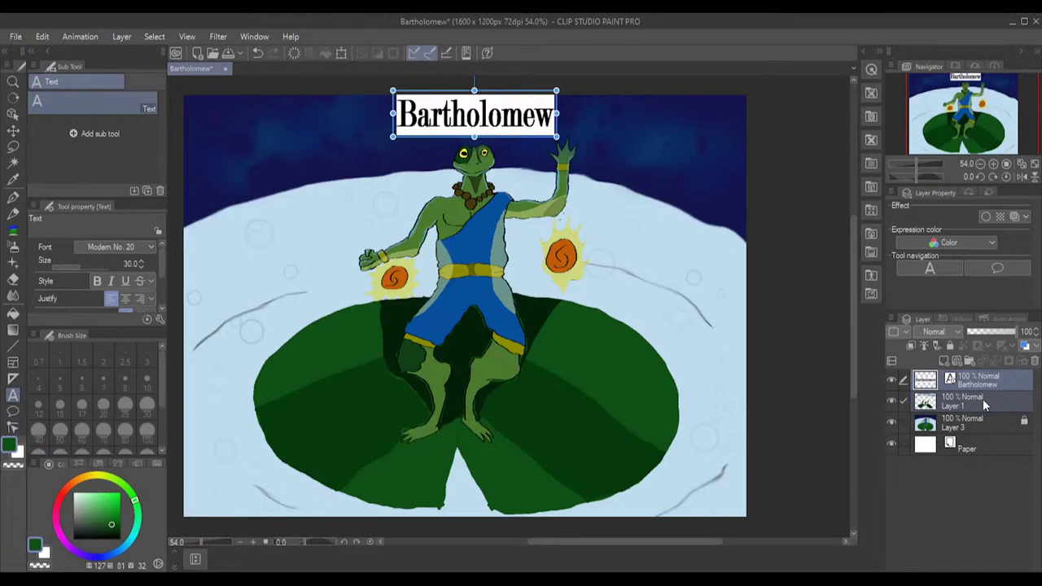
- Unlock Layer 3 and merge it with Layer 1 and the Bartholomew text layer
click(1004, 424)
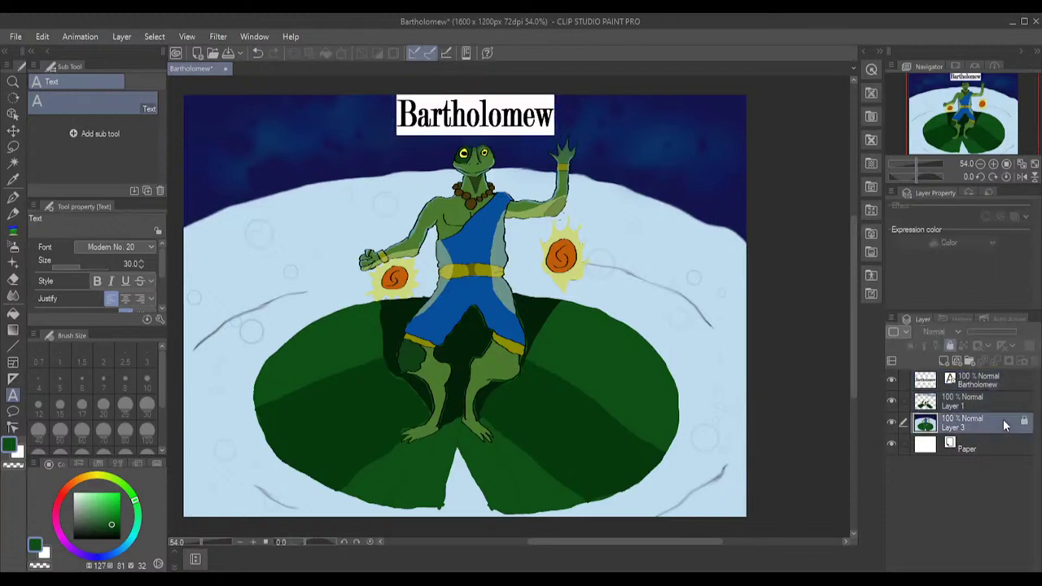
click(946, 346)
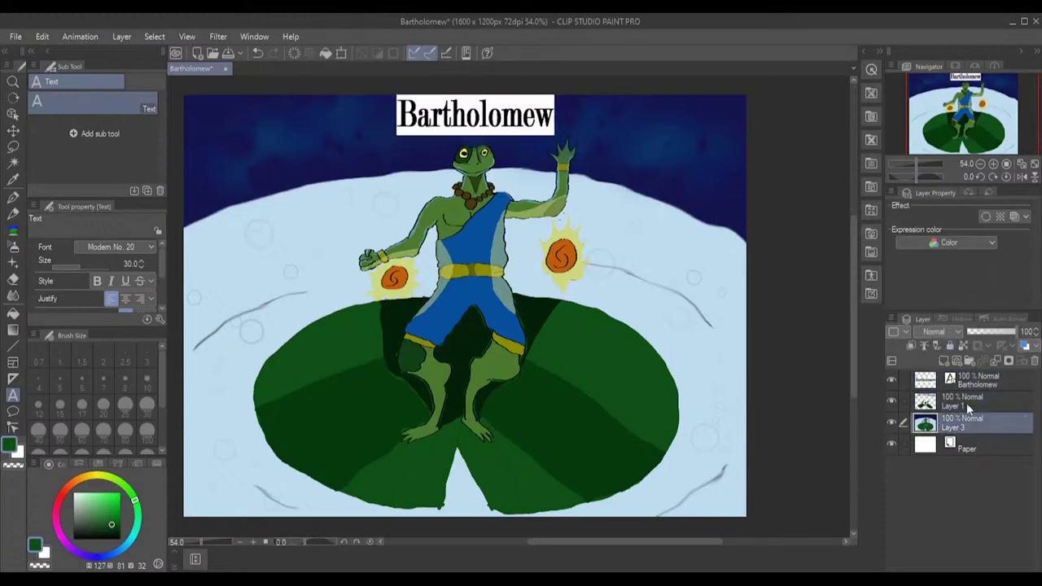
shift+click(994, 379)
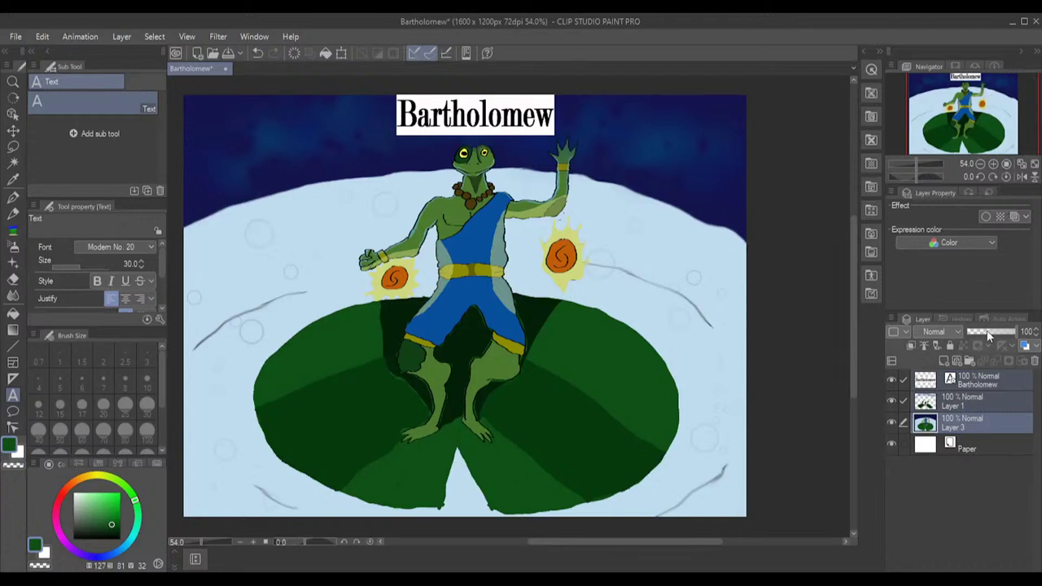
key(shift+alt+e)
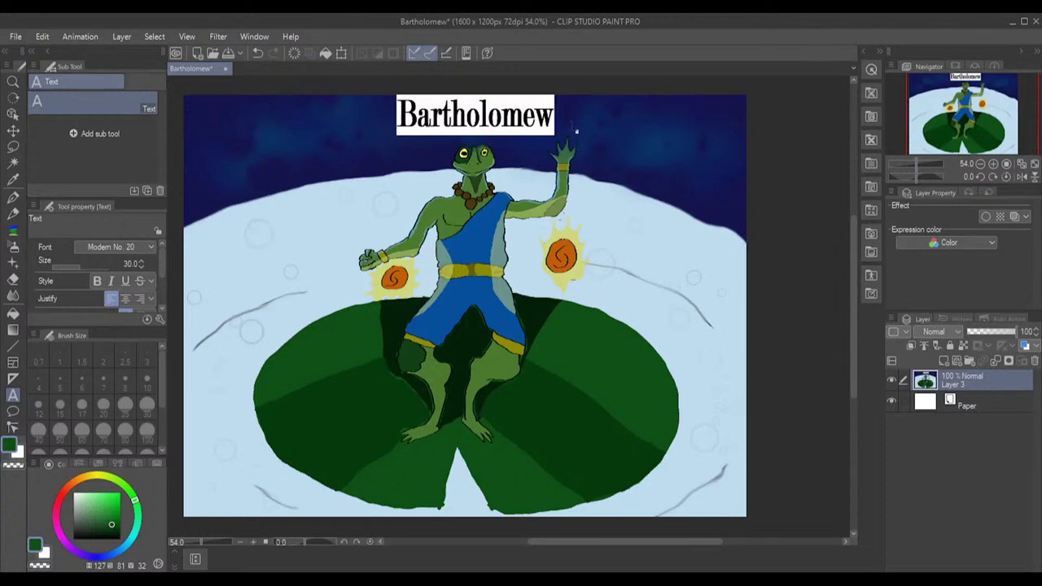
- Smudge the edges of the white name box into a soft rounded shape with the size 30 Finger tip blender, and save the illustration
click(14, 297)
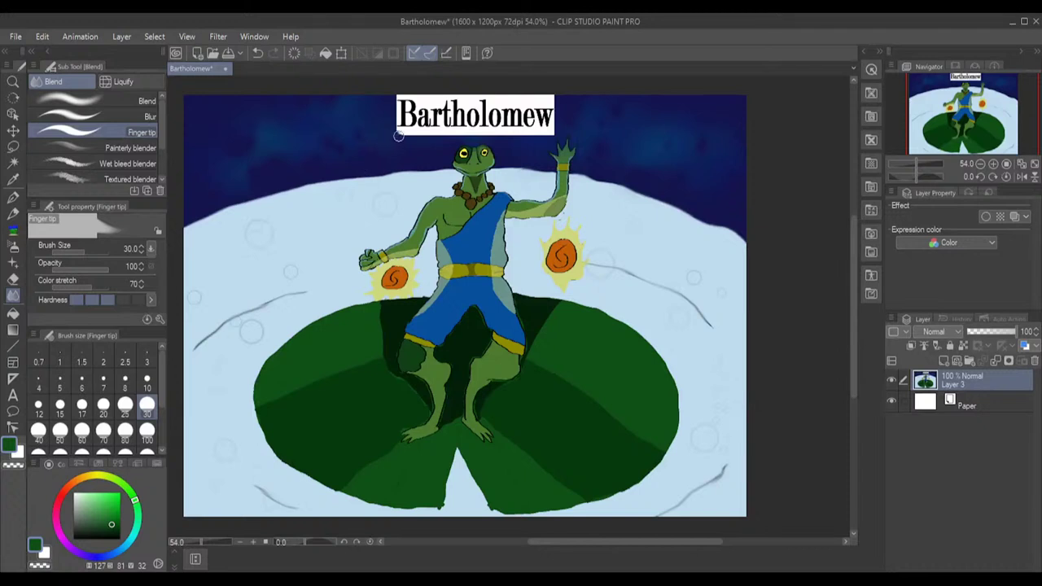
drag(398, 136, 561, 133)
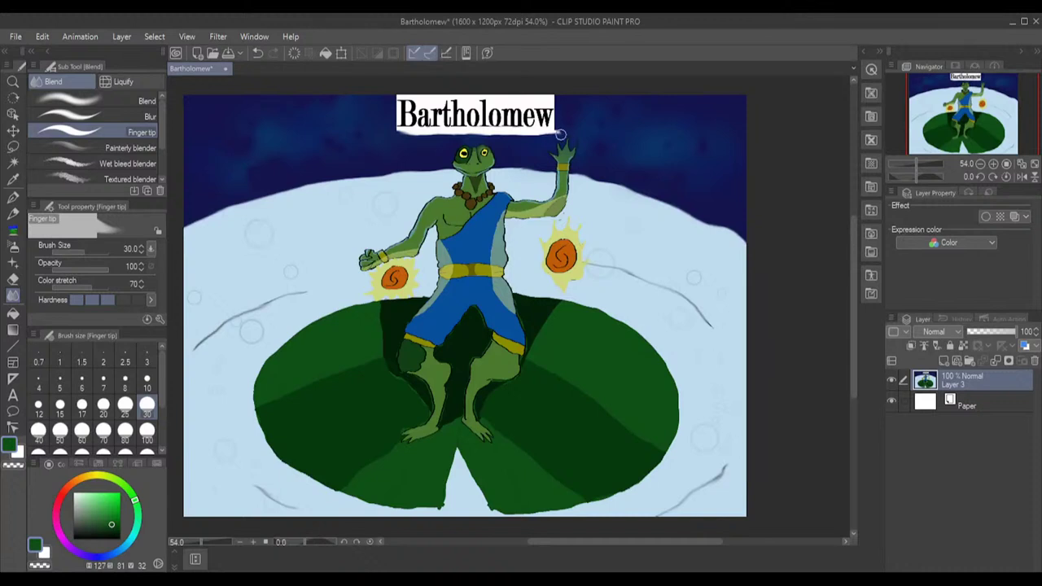
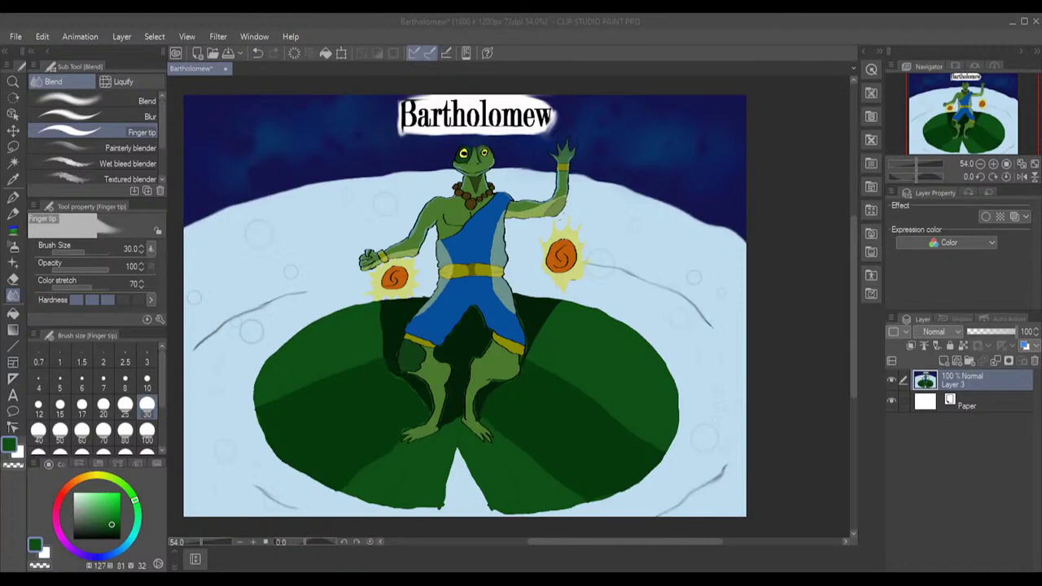
click(439, 361)
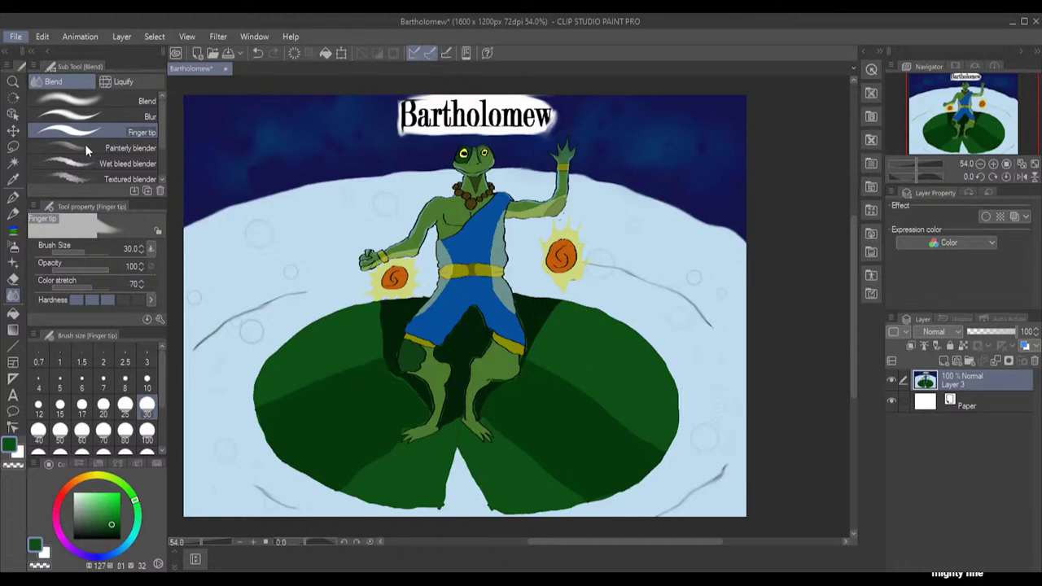
key(ctrl+s)
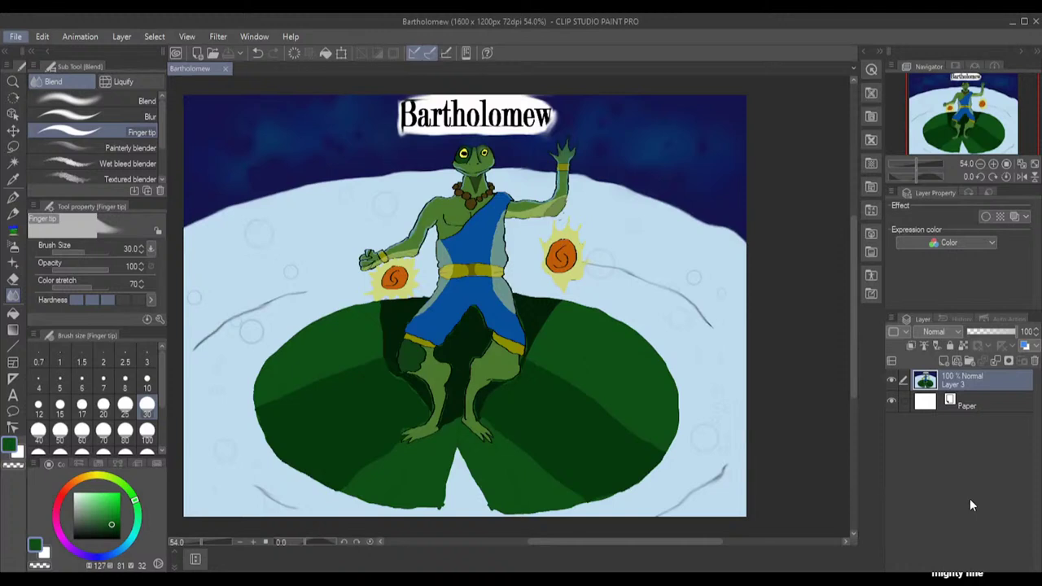
click(967, 405)
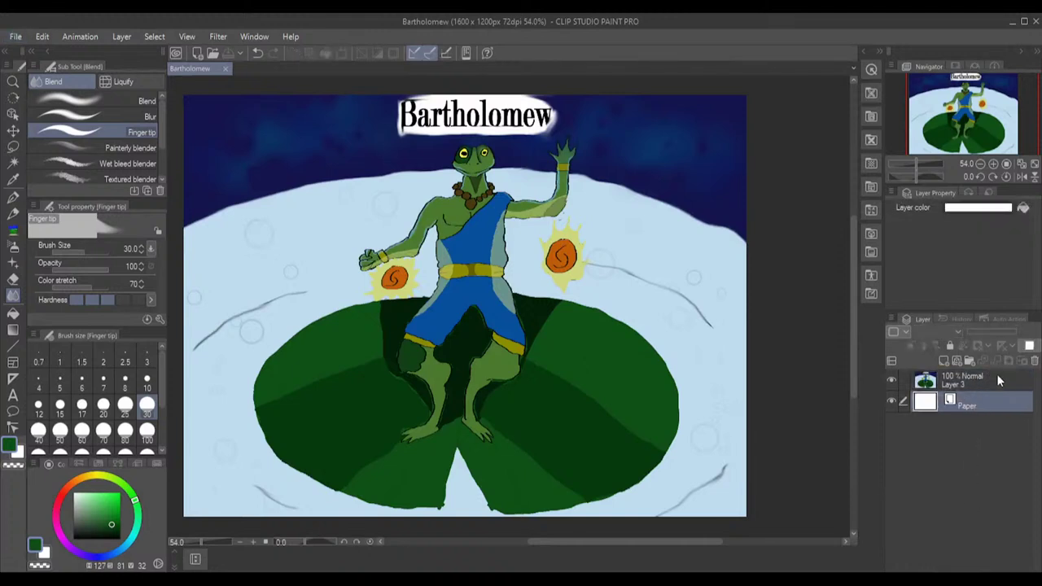
click(1001, 381)
ctrl+click(996, 402)
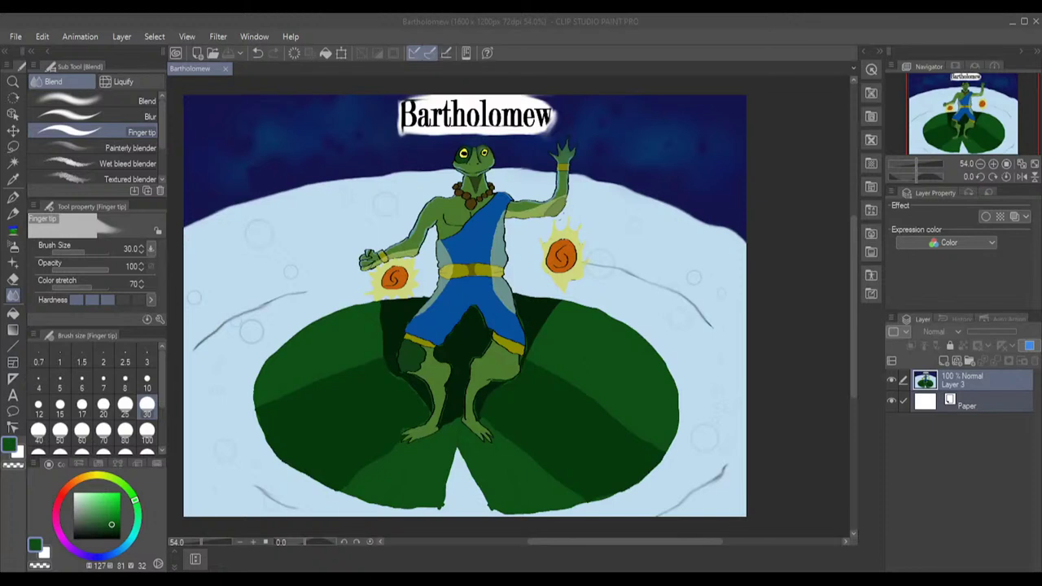
click(937, 411)
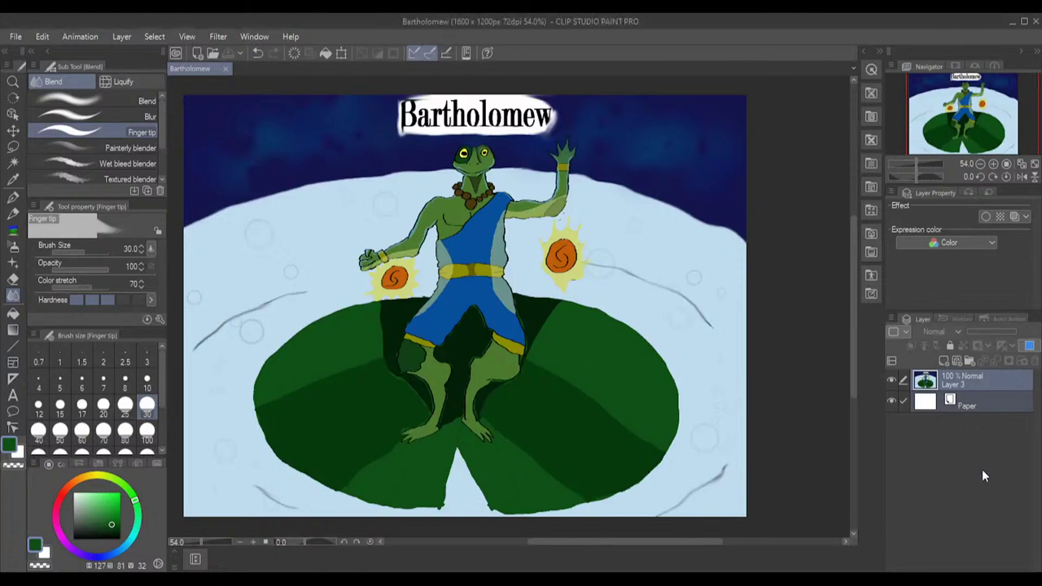
click(996, 375)
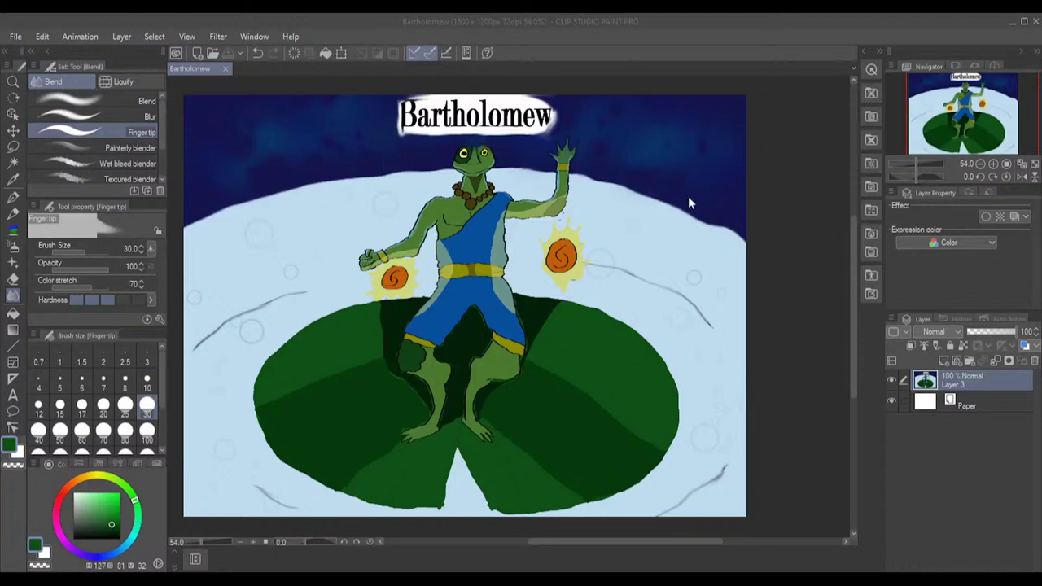
- Start a new blank illustration of 1600 x 1200 px at 72 dpi
click(630, 122)
click(893, 84)
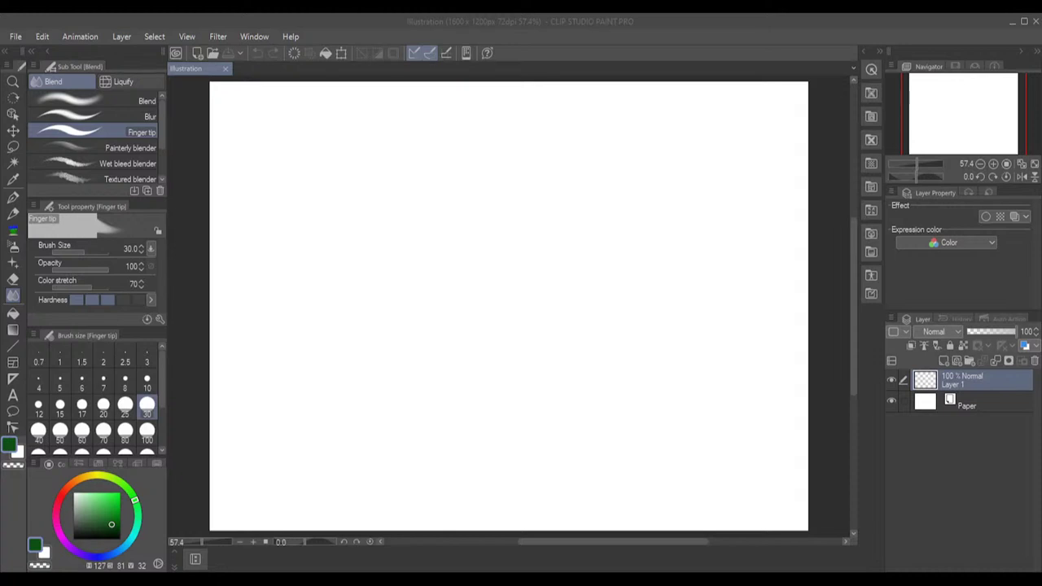
click(553, 567)
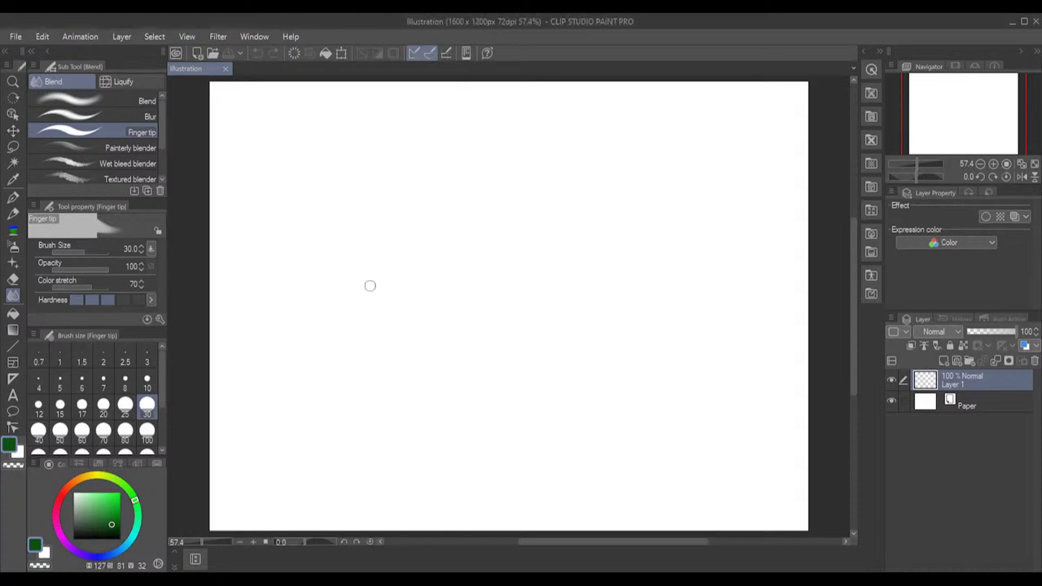
- Choose the Pencil at size 10 and mix a near-black drawing colour with hue 54, saturation 74 and value 3
click(12, 211)
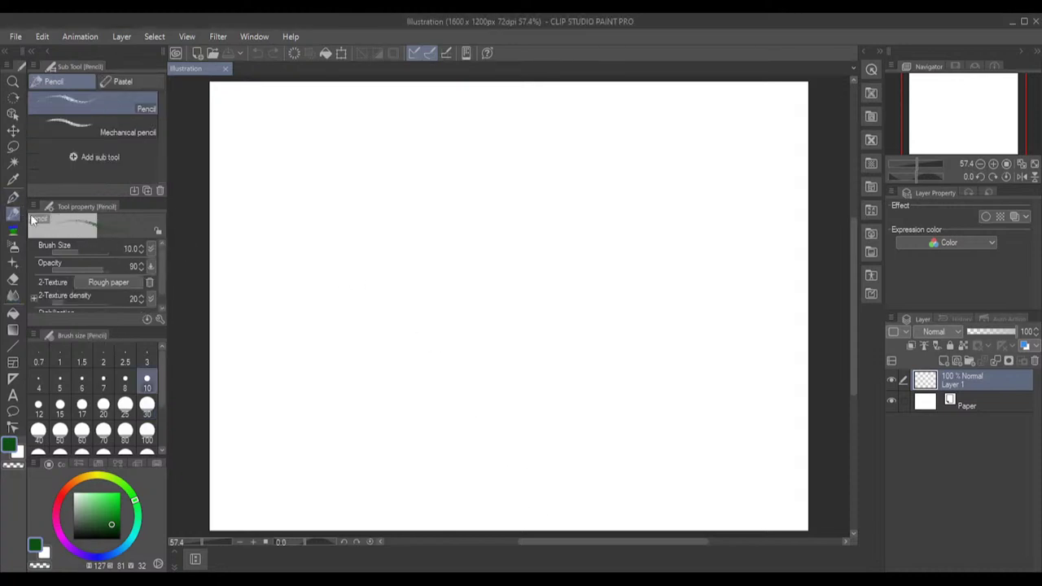
click(115, 533)
drag(114, 532, 111, 534)
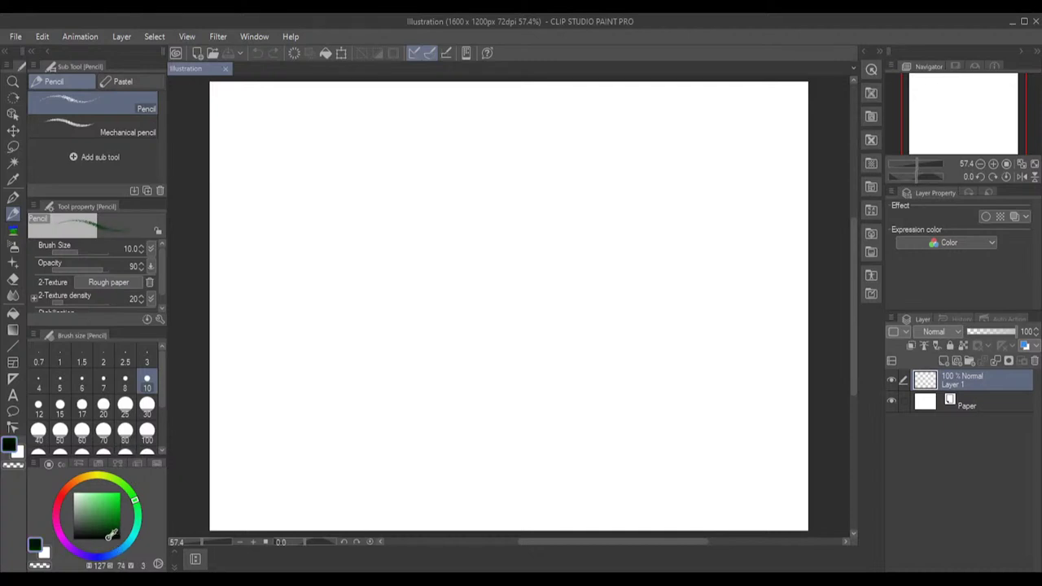
click(93, 480)
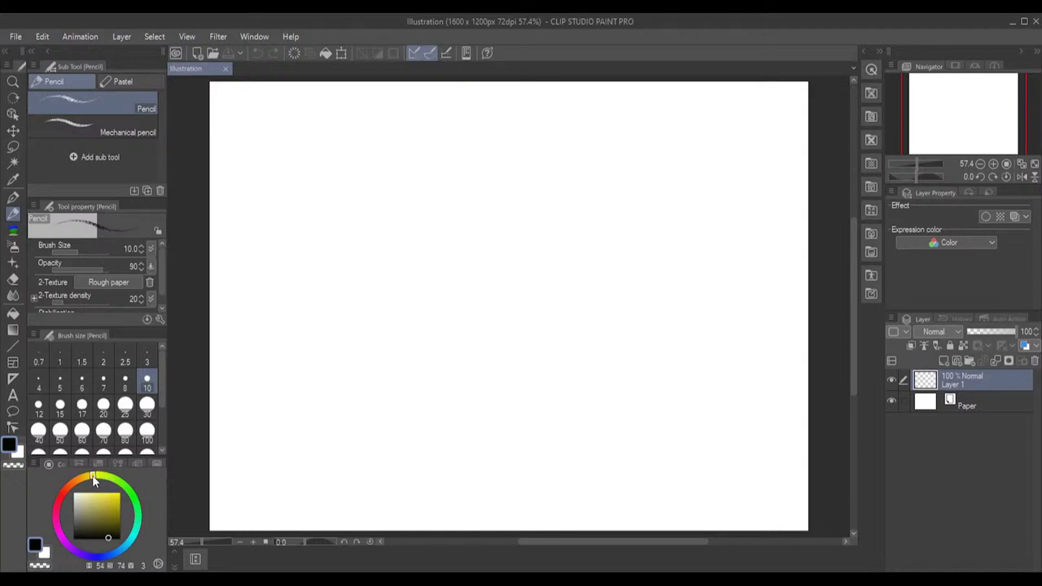
drag(94, 480, 92, 479)
mouse_move(259, 283)
mouse_down()
mouse_move(237, 262)
mouse_move(243, 228)
mouse_move(257, 220)
mouse_move(246, 207)
mouse_move(278, 178)
mouse_move(242, 198)
mouse_move(224, 227)
mouse_move(221, 259)
mouse_move(238, 287)
mouse_move(272, 279)
mouse_move(293, 262)
mouse_move(285, 226)
mouse_move(297, 218)
mouse_move(279, 192)
mouse_move(291, 175)
mouse_move(314, 203)
mouse_move(315, 232)
mouse_move(286, 283)
mouse_up()
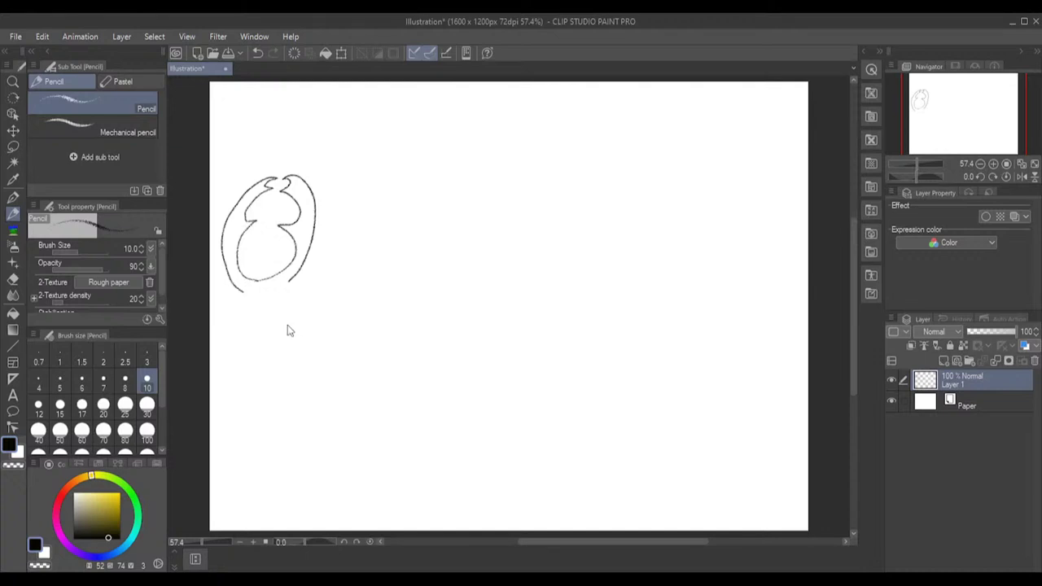
key(ctrl+z)
key(ctrl+z)
key(ctrl+z)
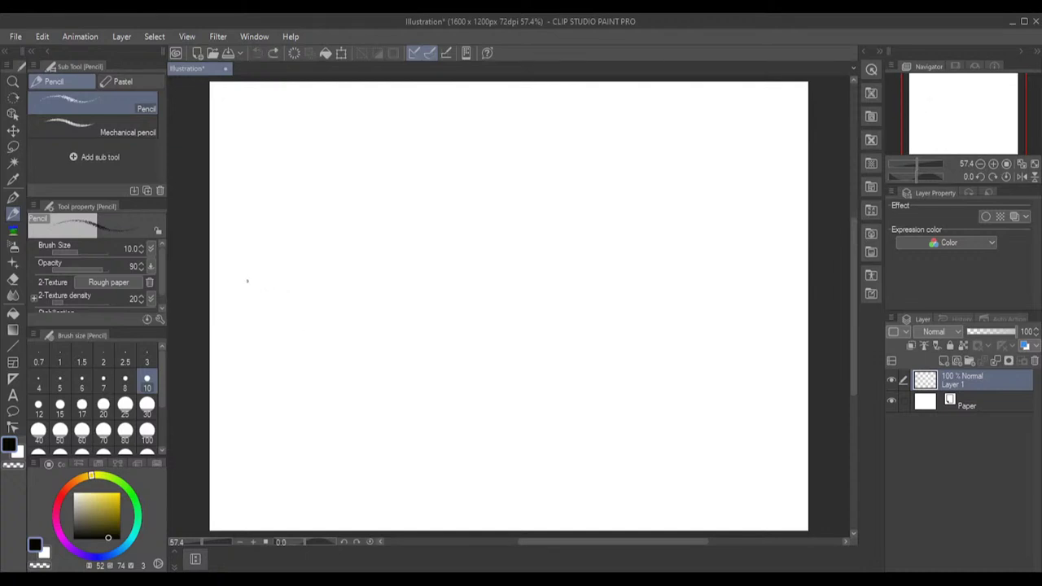
- Sketch a tilted box-shaped head near the canvas's left side, with curved facial guidelines and two round eyes
mouse_move(231, 267)
mouse_down()
mouse_move(304, 238)
mouse_move(335, 328)
mouse_move(277, 375)
mouse_move(230, 285)
mouse_move(266, 252)
mouse_move(318, 349)
mouse_up()
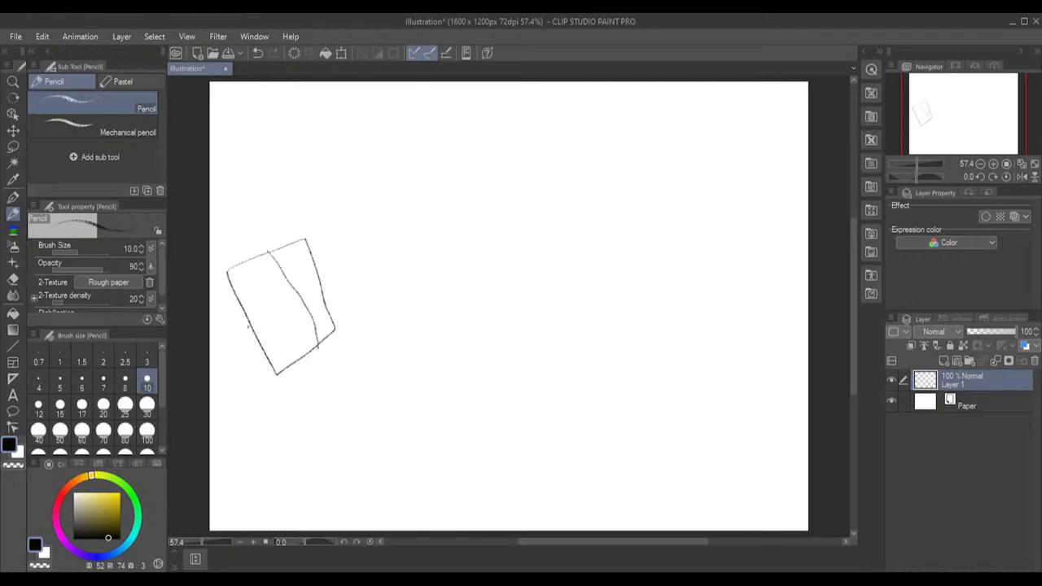
drag(249, 325, 326, 270)
mouse_move(276, 298)
mouse_down()
mouse_move(265, 303)
mouse_move(269, 323)
mouse_move(275, 298)
mouse_move(311, 304)
mouse_move(303, 283)
mouse_up()
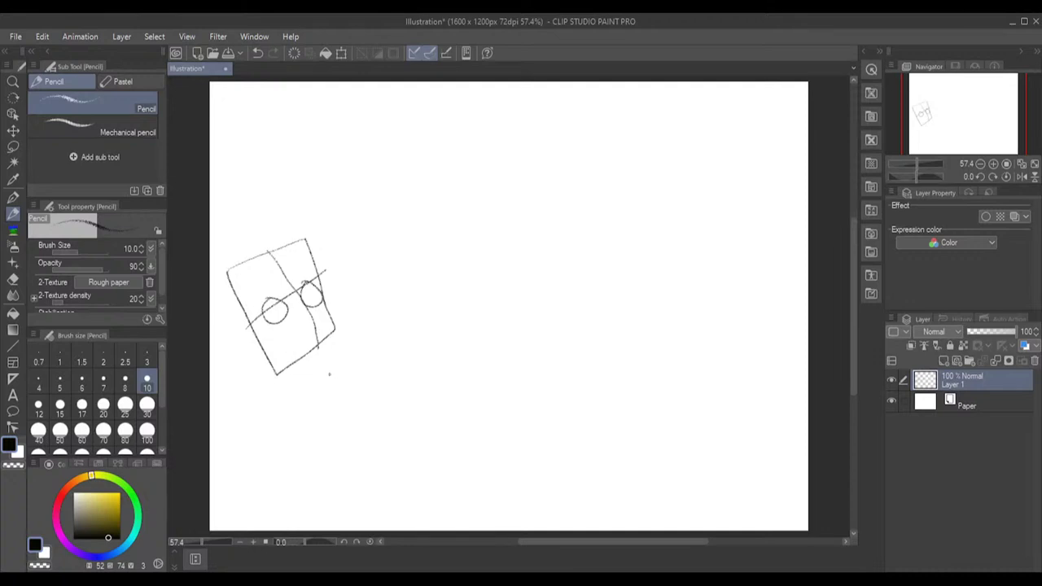
- Sketch the figure's torso, bent arms and wavy-hemmed dress below the head, with a small dagger beside the hands
mouse_move(317, 348)
mouse_down()
mouse_move(337, 380)
mouse_move(342, 420)
mouse_move(289, 368)
mouse_move(358, 366)
mouse_move(340, 370)
mouse_move(329, 403)
mouse_move(315, 402)
mouse_move(363, 366)
mouse_move(341, 358)
mouse_move(309, 397)
mouse_move(338, 400)
mouse_move(359, 422)
mouse_move(379, 407)
mouse_move(342, 401)
mouse_move(353, 411)
mouse_up()
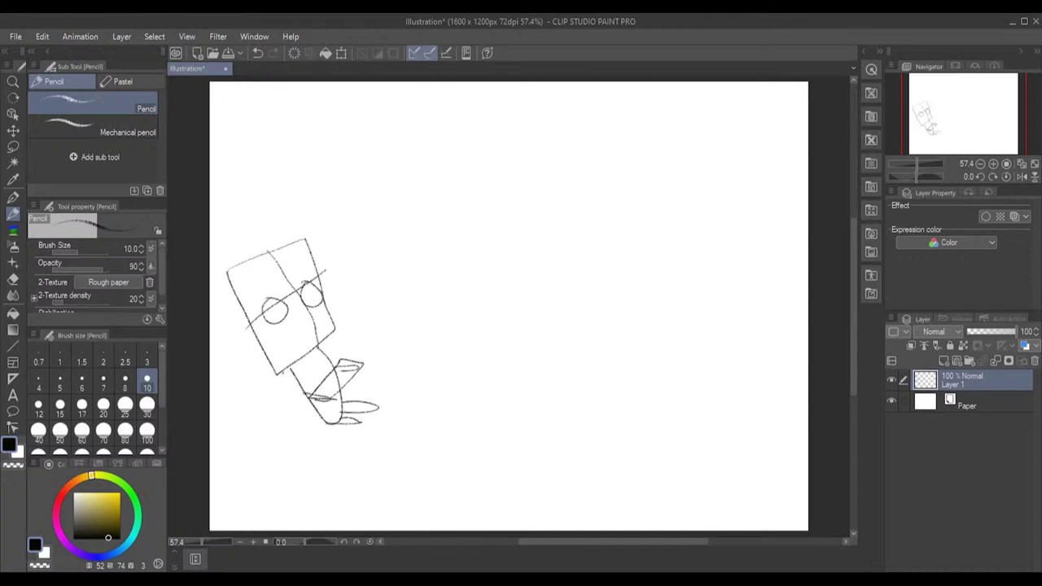
mouse_move(291, 365)
mouse_down()
mouse_move(272, 395)
mouse_move(273, 458)
mouse_move(323, 450)
mouse_move(375, 361)
mouse_move(360, 345)
mouse_move(319, 351)
mouse_up()
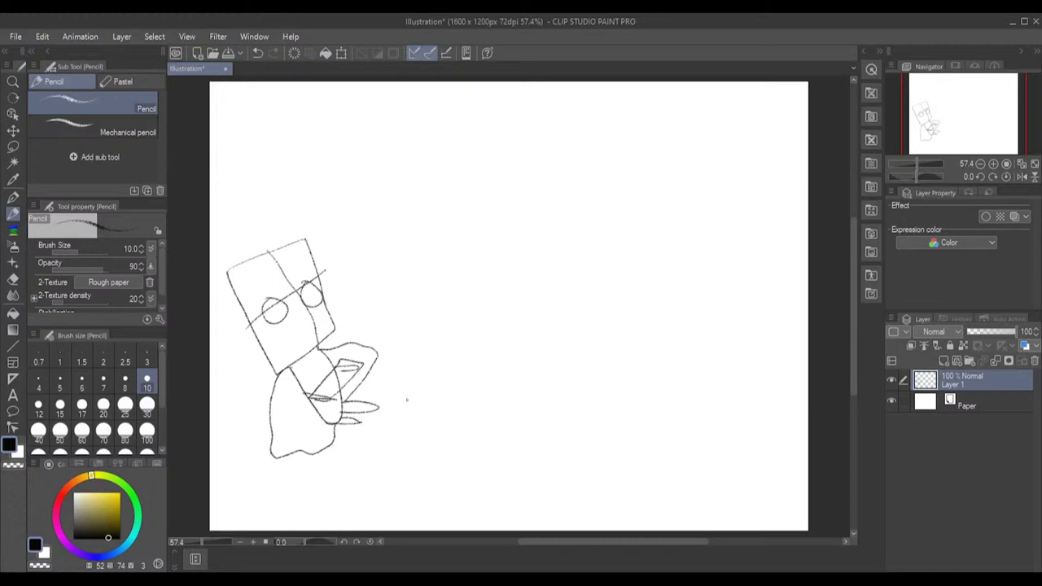
mouse_move(405, 391)
mouse_down()
mouse_move(407, 414)
mouse_move(375, 464)
mouse_move(385, 423)
mouse_move(415, 382)
mouse_up()
- Set the drawing colour to a near-black with hue 57, saturation 100 and value 1
key(x)
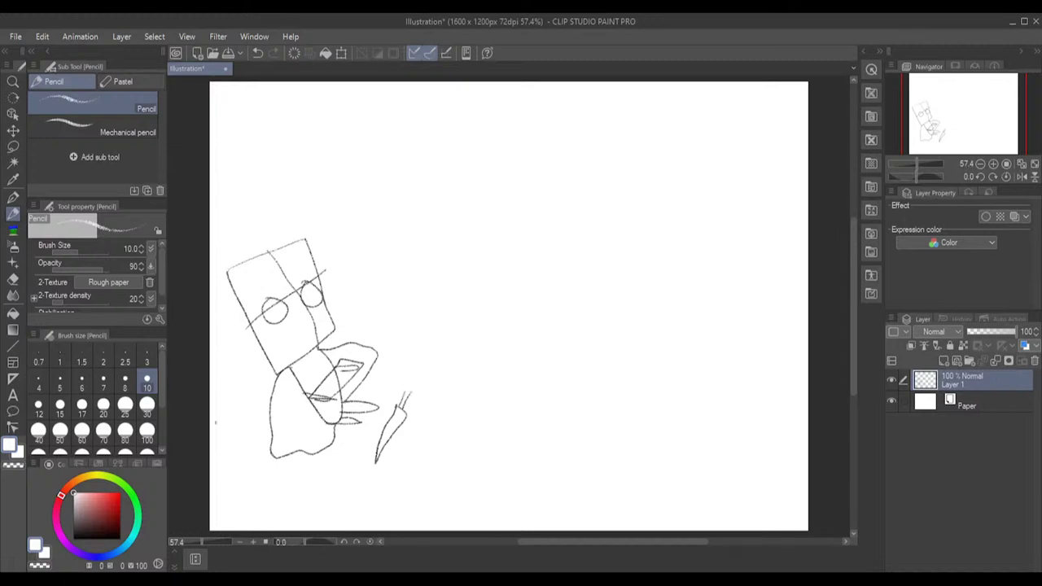
click(91, 475)
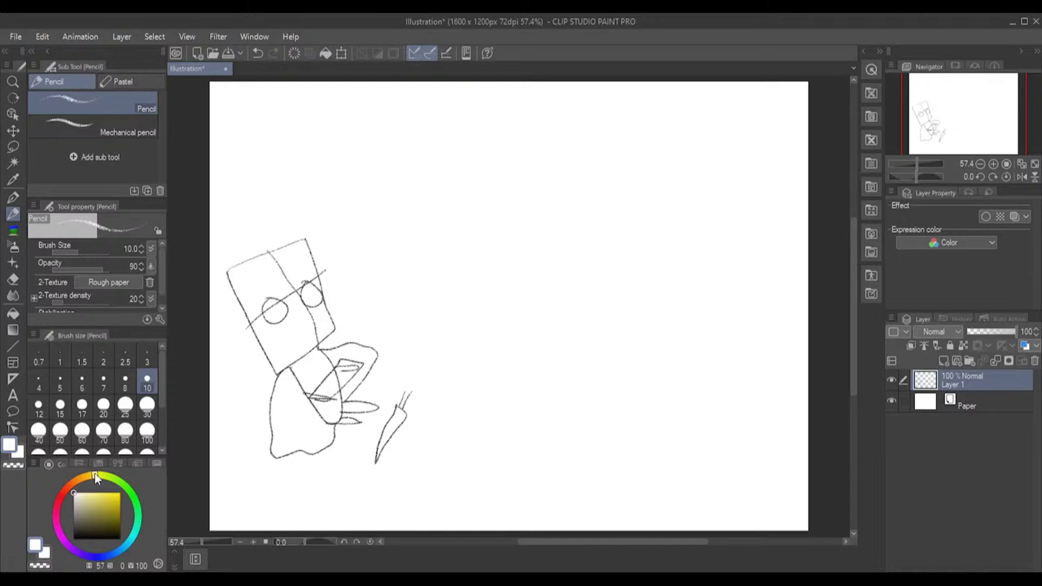
click(113, 533)
drag(114, 534, 120, 538)
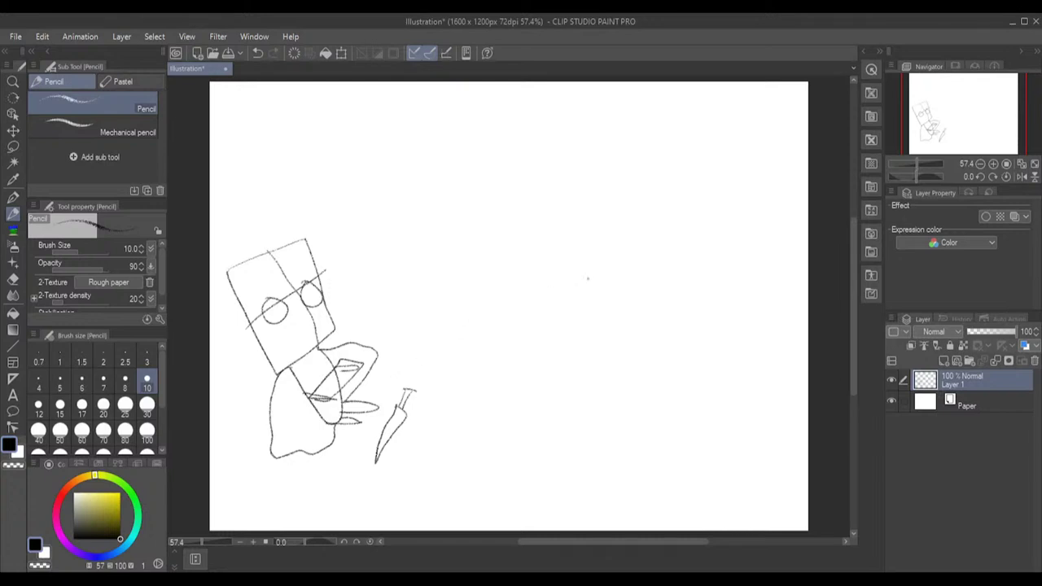
- Sketch a bench with a rectangular backrest, a curved seat and four legs on the right half of the canvas
drag(532, 255, 526, 291)
mouse_move(549, 255)
mouse_down()
mouse_move(651, 259)
mouse_move(658, 285)
mouse_move(638, 308)
mouse_move(527, 291)
mouse_move(539, 320)
mouse_up()
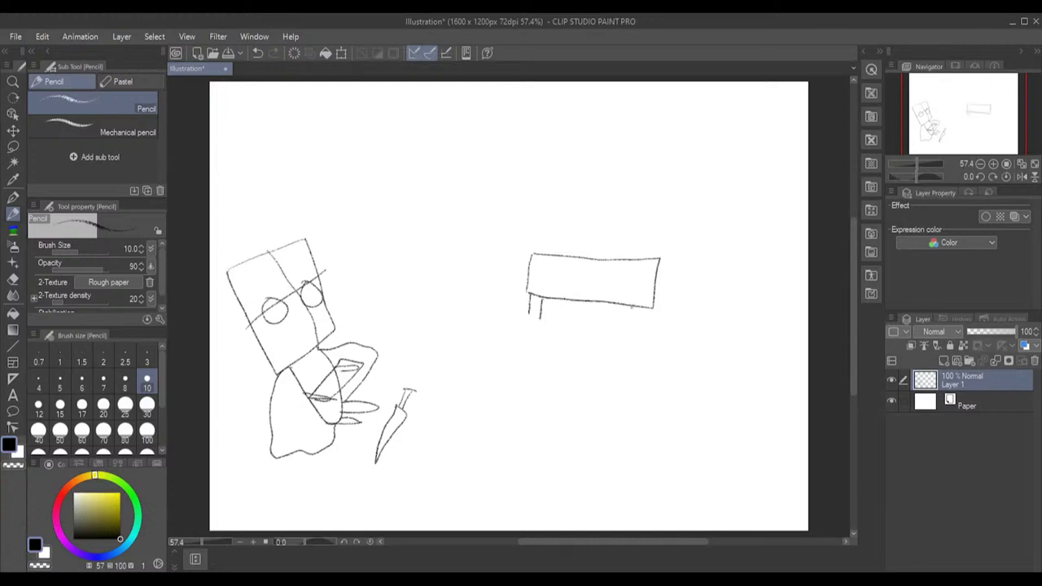
mouse_move(628, 306)
mouse_down()
mouse_move(631, 325)
mouse_move(647, 334)
mouse_up()
drag(515, 312, 665, 335)
mouse_move(514, 313)
mouse_down()
mouse_move(498, 323)
mouse_move(580, 349)
mouse_move(649, 352)
mouse_move(664, 334)
mouse_up()
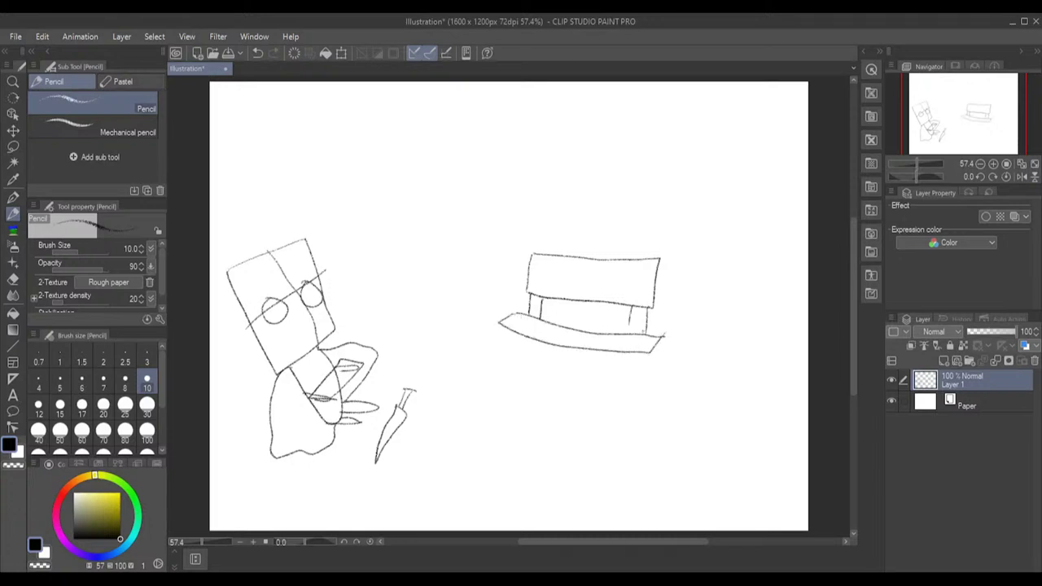
drag(506, 330, 503, 376)
drag(531, 342, 529, 382)
drag(616, 355, 609, 394)
drag(636, 351, 638, 421)
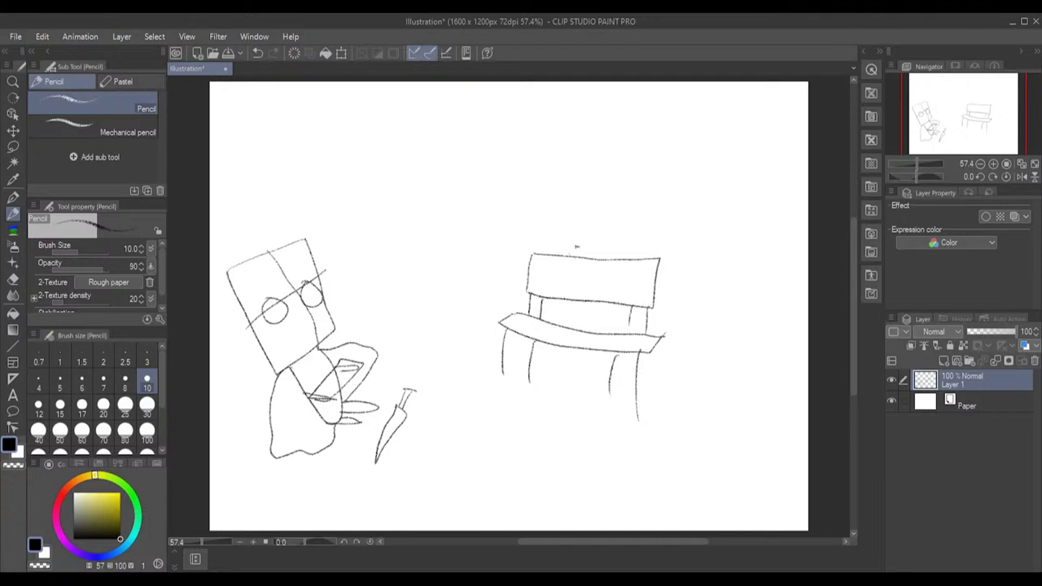
- Sketch a small seated figure on the bench with a square head, dark eyes, an oval body and short arms
mouse_move(569, 246)
mouse_down()
mouse_move(604, 253)
mouse_move(598, 288)
mouse_move(565, 280)
mouse_move(571, 247)
mouse_up()
mouse_move(582, 282)
mouse_down()
mouse_move(571, 326)
mouse_move(581, 328)
mouse_move(597, 287)
mouse_up()
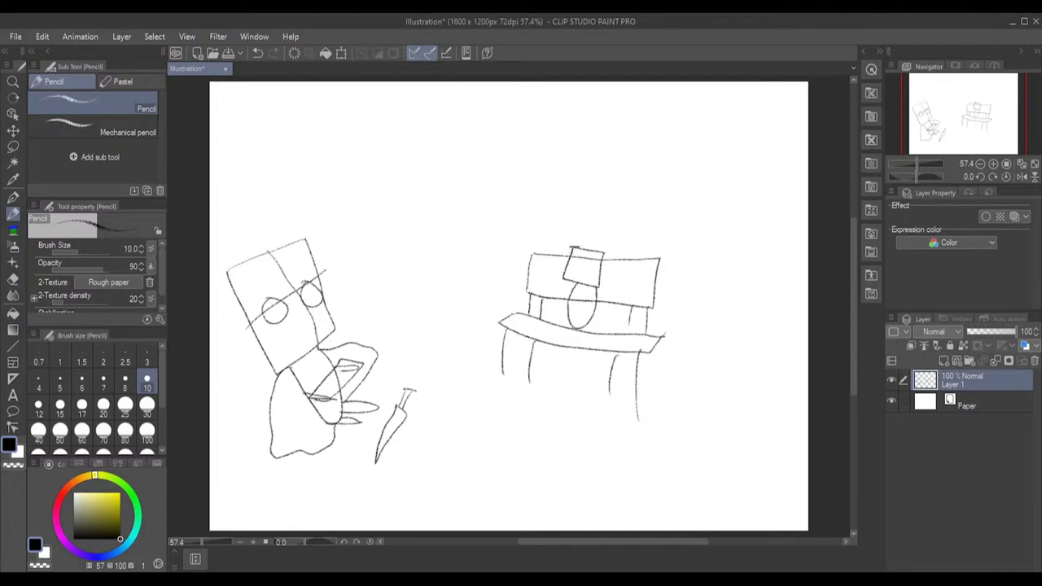
mouse_move(571, 320)
mouse_down()
mouse_move(565, 328)
mouse_move(591, 328)
mouse_move(607, 297)
mouse_move(560, 297)
mouse_move(570, 301)
mouse_move(590, 272)
mouse_move(584, 280)
mouse_up()
mouse_move(576, 267)
mouse_down()
mouse_move(572, 277)
mouse_move(577, 258)
mouse_move(597, 260)
mouse_move(589, 265)
mouse_up()
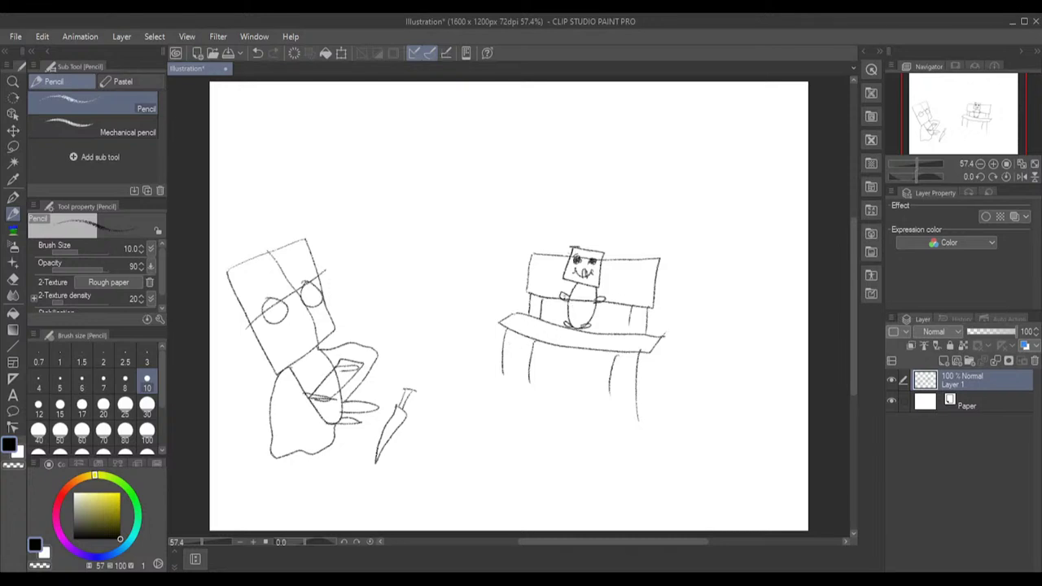
drag(565, 295, 604, 300)
- Label the bench scene with a circled 2 and the large figure with a circled 1
mouse_move(509, 230)
mouse_down()
mouse_move(536, 216)
mouse_move(499, 254)
mouse_move(539, 222)
mouse_up()
click(530, 243)
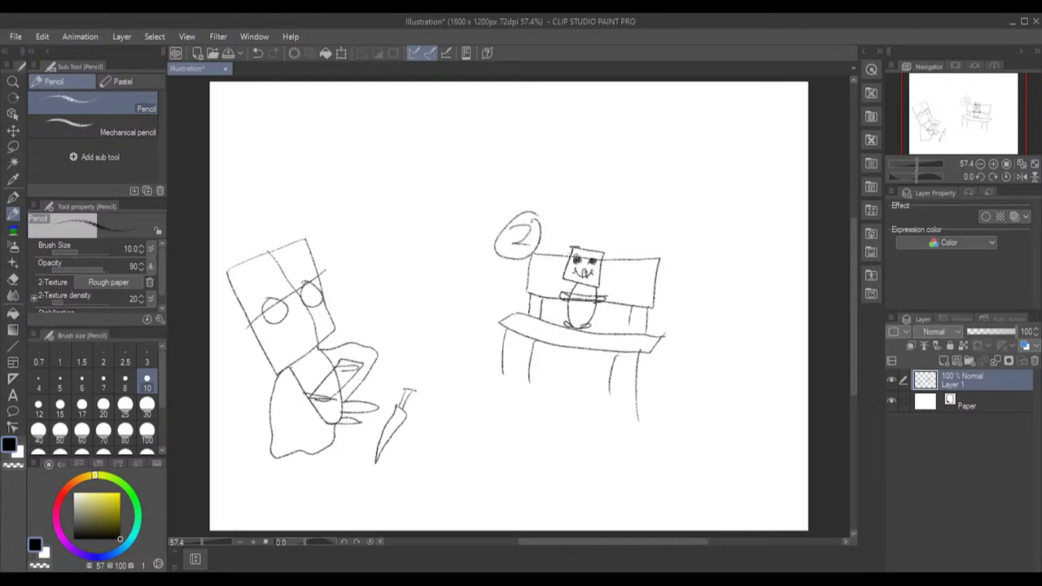
mouse_move(283, 193)
mouse_down()
mouse_move(303, 221)
mouse_move(287, 220)
mouse_move(313, 219)
mouse_up()
mouse_move(315, 174)
mouse_down()
mouse_move(279, 183)
mouse_move(312, 218)
mouse_move(324, 213)
mouse_move(316, 183)
mouse_move(323, 207)
mouse_up()
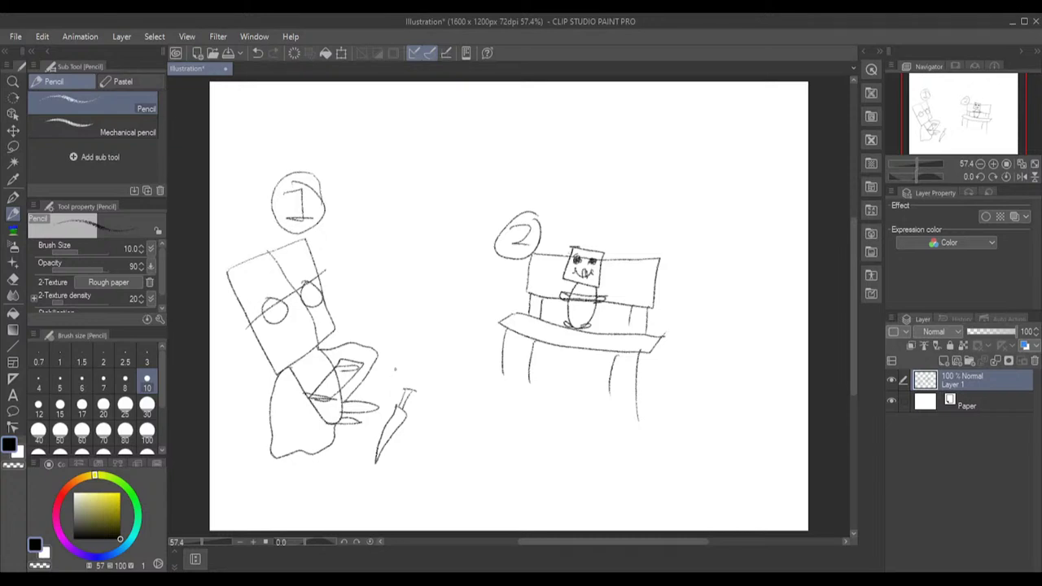
- Sketch a small hooked shape above the dagger and a cracked heart below it
mouse_move(391, 375)
mouse_down()
mouse_move(396, 352)
mouse_move(421, 348)
mouse_move(429, 364)
mouse_move(405, 360)
mouse_move(430, 368)
mouse_move(402, 364)
mouse_move(389, 377)
mouse_up()
mouse_move(351, 467)
mouse_down()
mouse_move(342, 457)
mouse_move(337, 473)
mouse_move(368, 459)
mouse_move(353, 466)
mouse_up()
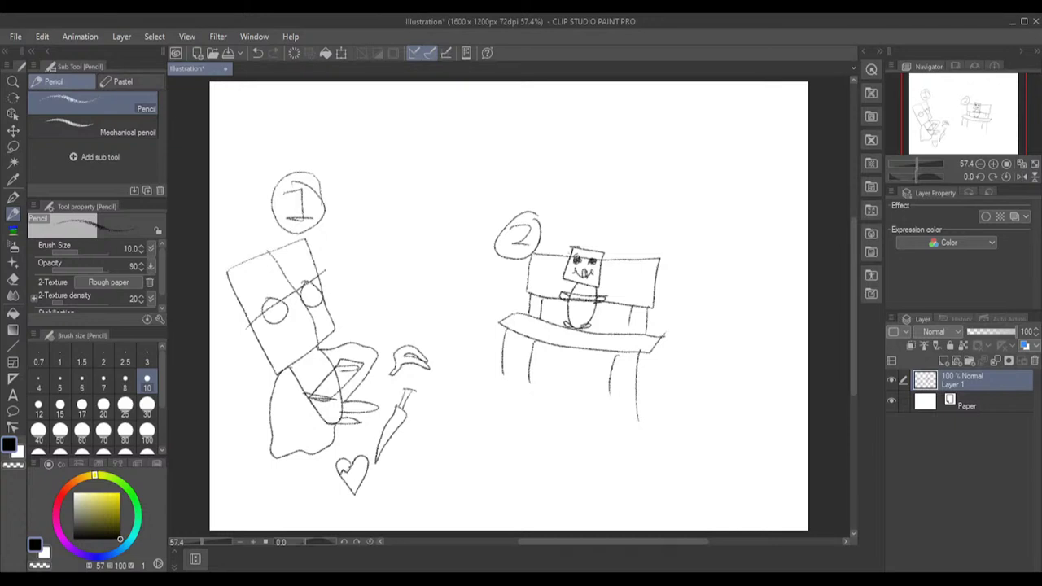
mouse_move(350, 463)
mouse_down()
mouse_move(348, 474)
mouse_move(366, 474)
mouse_move(365, 455)
mouse_move(346, 479)
mouse_move(367, 476)
mouse_move(357, 489)
mouse_move(348, 477)
mouse_up()
- Add pointed legs beneath the dress hem and extend the figure's arms, with detail lines inside the sleeve
mouse_move(277, 444)
mouse_down()
mouse_move(275, 489)
mouse_move(293, 443)
mouse_move(303, 505)
mouse_move(318, 441)
mouse_up()
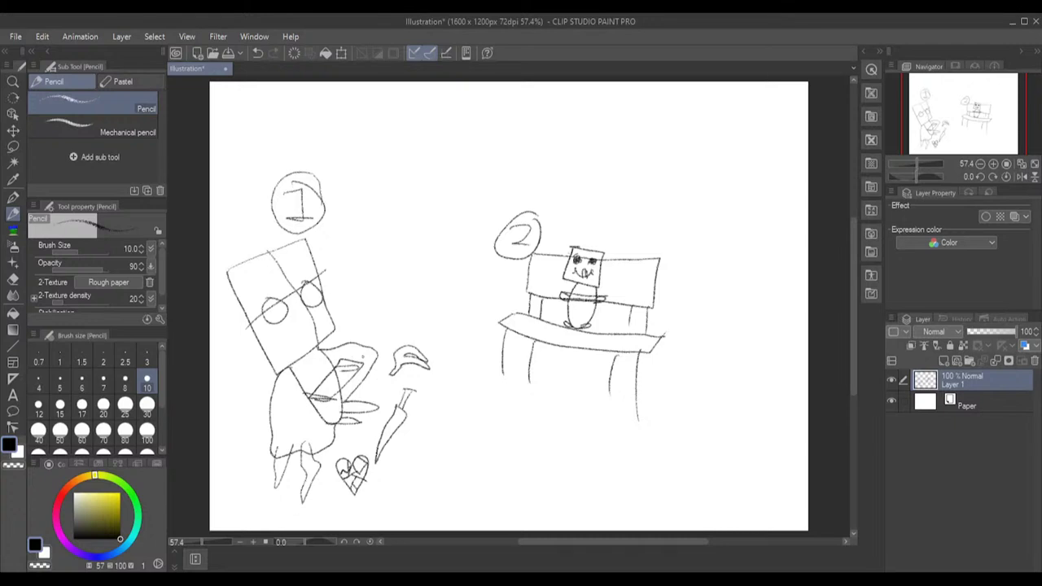
mouse_move(362, 356)
mouse_down()
mouse_move(411, 381)
mouse_move(360, 354)
mouse_move(389, 329)
mouse_move(371, 323)
mouse_move(345, 359)
mouse_up()
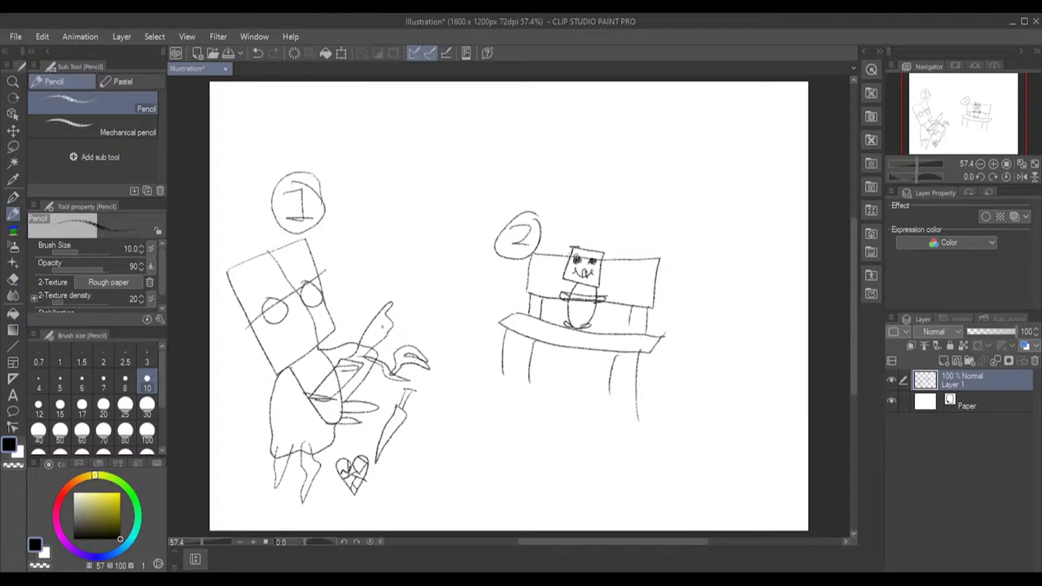
drag(390, 320, 386, 331)
drag(341, 371, 315, 394)
mouse_move(338, 379)
mouse_down()
mouse_move(325, 383)
mouse_move(335, 396)
mouse_up()
- Erase the bench scene and both circled numbers with the Hard eraser at size 100
click(14, 280)
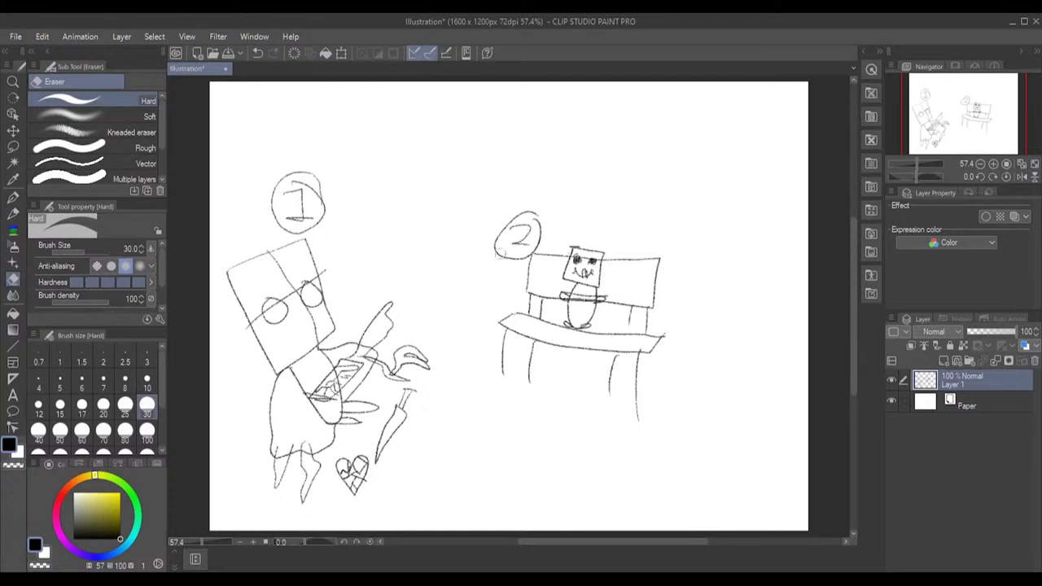
click(147, 432)
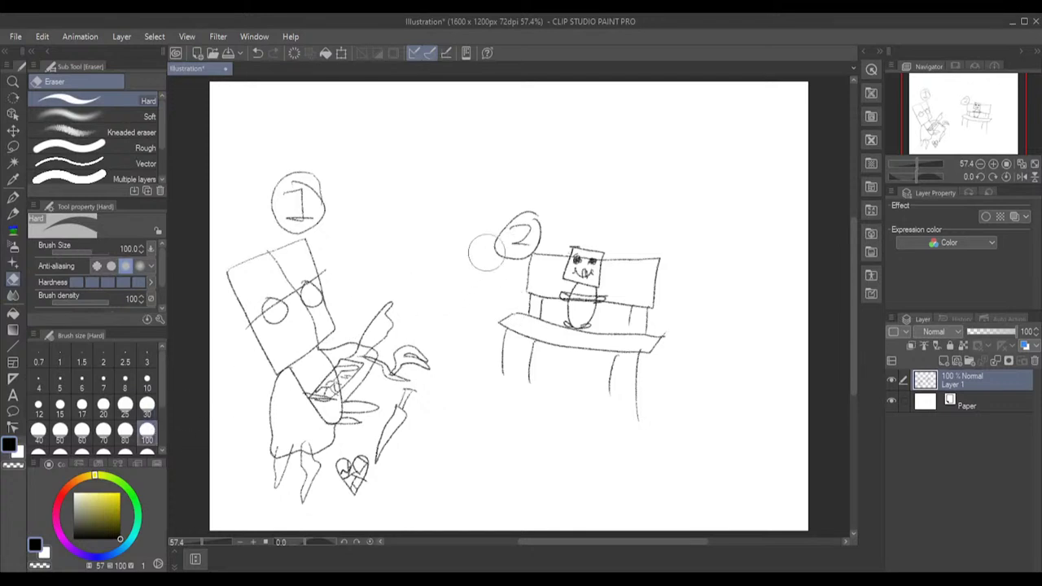
mouse_move(487, 253)
mouse_down()
mouse_move(542, 244)
mouse_move(493, 271)
mouse_move(513, 273)
mouse_move(581, 231)
mouse_move(608, 244)
mouse_move(579, 313)
mouse_move(614, 320)
mouse_move(634, 295)
mouse_move(655, 294)
mouse_move(638, 407)
mouse_move(619, 368)
mouse_move(633, 306)
mouse_move(647, 308)
mouse_move(590, 353)
mouse_move(585, 311)
mouse_move(542, 355)
mouse_move(522, 352)
mouse_move(526, 321)
mouse_move(505, 342)
mouse_up()
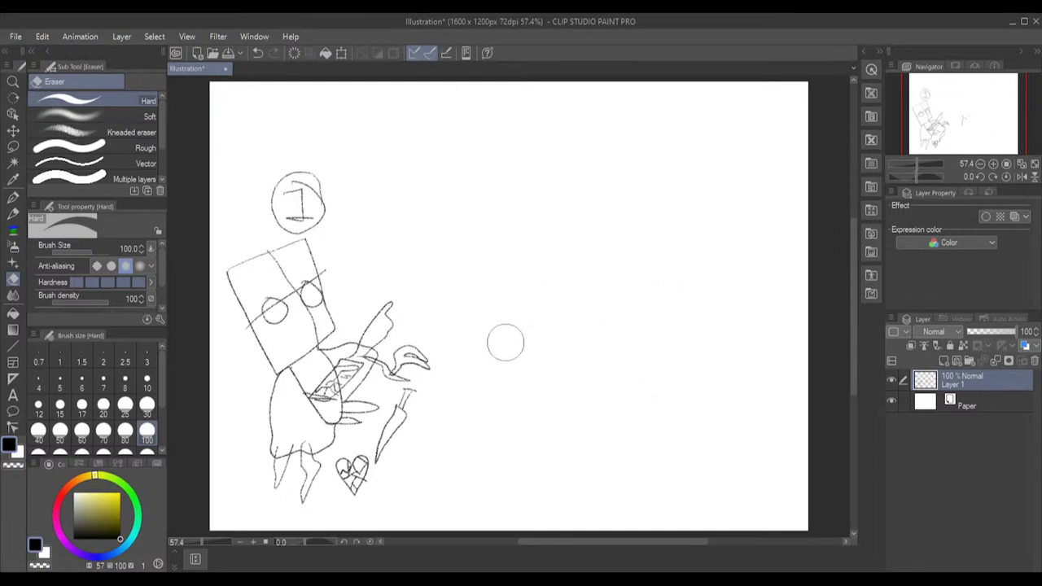
mouse_move(361, 195)
mouse_down()
mouse_move(282, 183)
mouse_move(302, 185)
mouse_move(301, 221)
mouse_up()
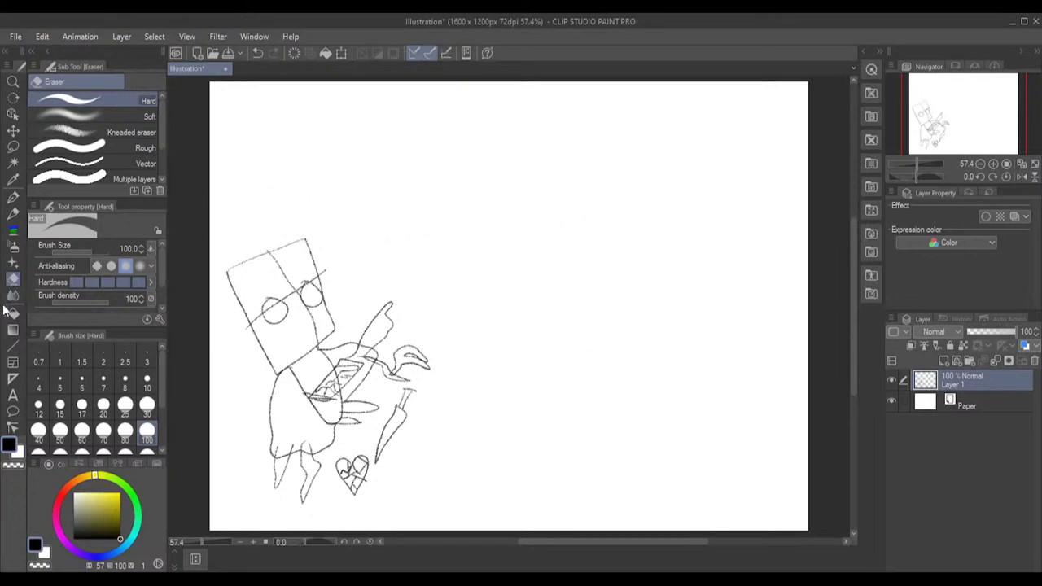
- With the Pencil, sketch a large arc around the figure and a long diagonal line behind it to the canvas's upper edge
click(13, 213)
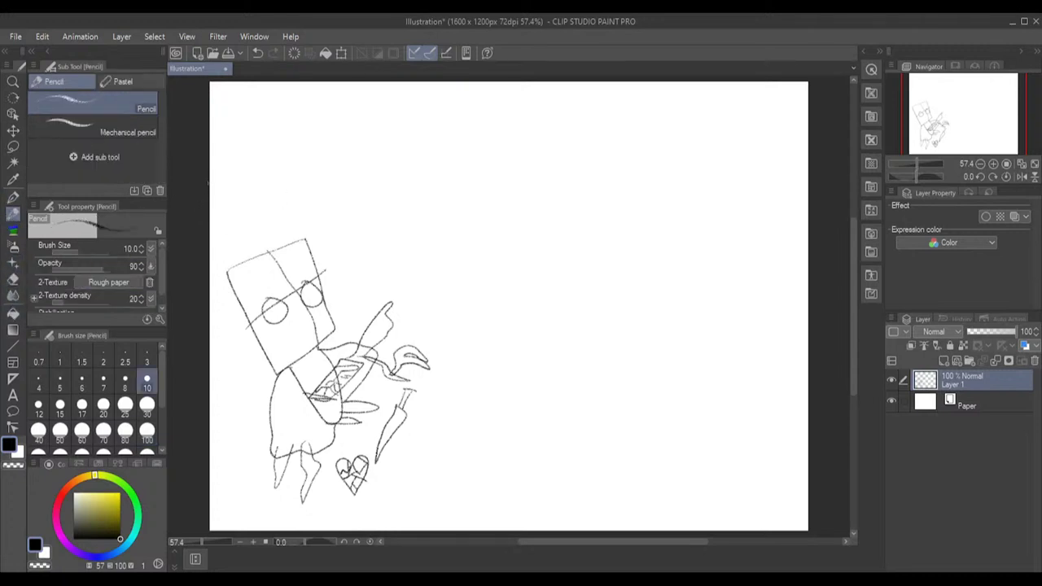
mouse_move(208, 180)
mouse_down()
mouse_move(272, 172)
mouse_move(355, 198)
mouse_move(404, 241)
mouse_move(451, 308)
mouse_move(483, 402)
mouse_up()
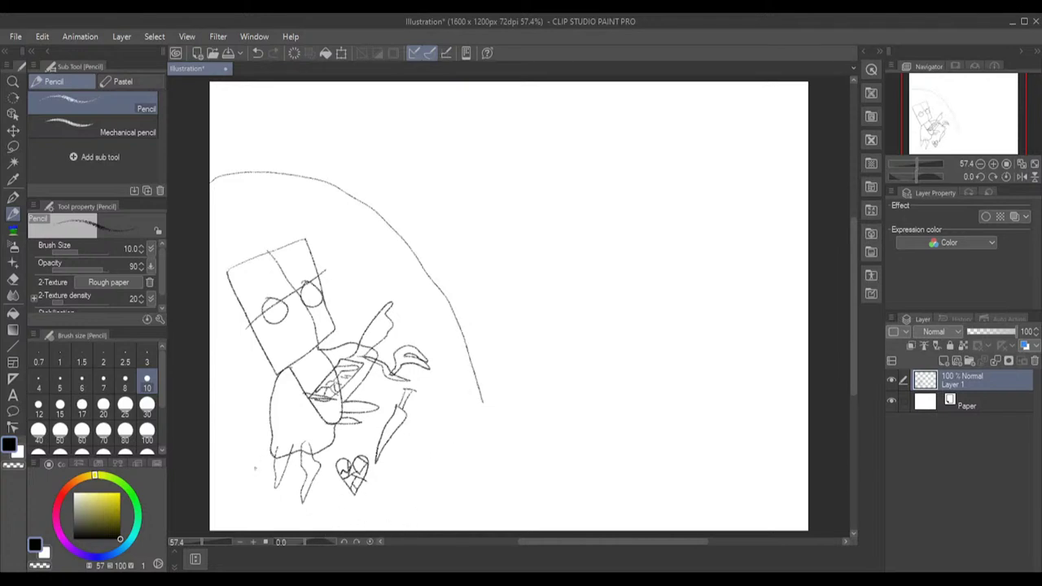
drag(211, 486, 275, 416)
drag(327, 350, 628, 79)
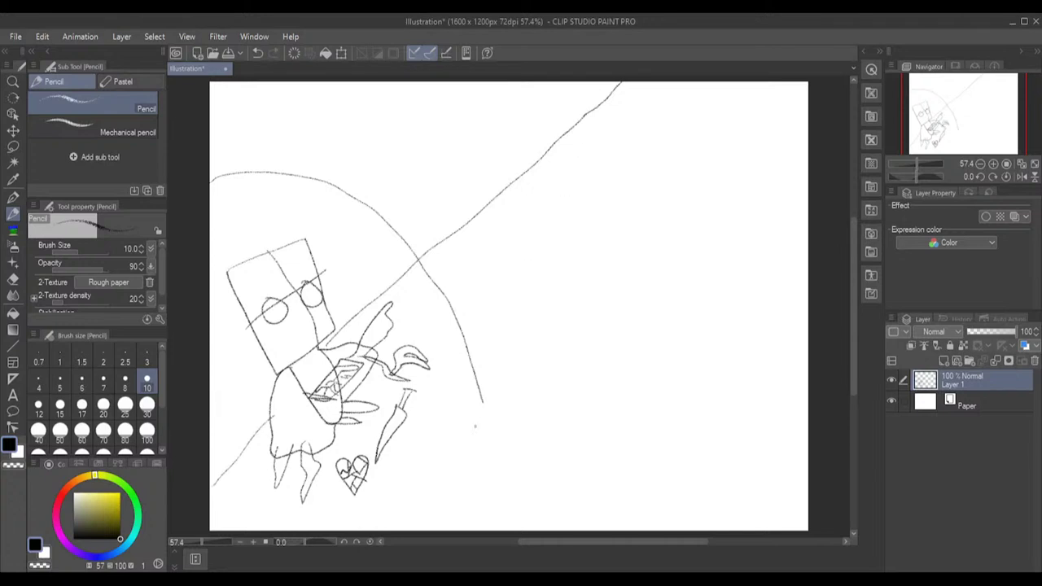
mouse_move(483, 401)
mouse_down()
mouse_move(477, 480)
mouse_move(444, 529)
mouse_up()
- Sketch a lit candle in a holder above the hooked shape and add long curved, pointed shapes along the large arc
drag(410, 320, 421, 301)
mouse_move(412, 300)
mouse_down()
mouse_move(420, 285)
mouse_move(426, 343)
mouse_move(400, 338)
mouse_move(410, 323)
mouse_up()
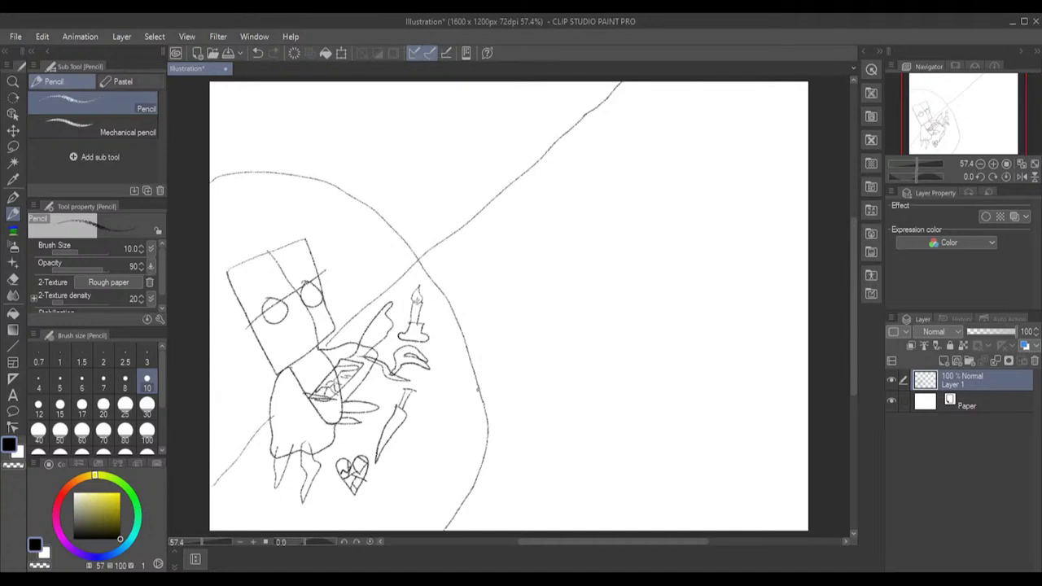
mouse_move(474, 386)
mouse_down()
mouse_move(448, 381)
mouse_move(500, 402)
mouse_up()
mouse_move(457, 513)
mouse_down()
mouse_move(461, 462)
mouse_move(441, 414)
mouse_move(472, 459)
mouse_move(468, 494)
mouse_move(482, 481)
mouse_move(435, 379)
mouse_move(472, 381)
mouse_move(493, 441)
mouse_up()
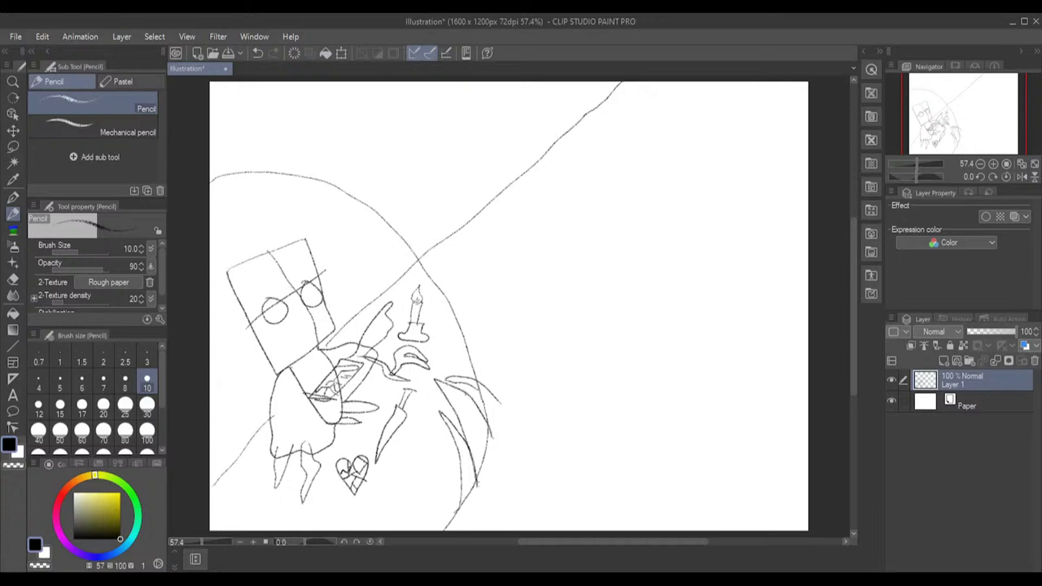
mouse_move(466, 395)
mouse_down()
mouse_move(431, 316)
mouse_move(461, 337)
mouse_up()
mouse_move(216, 176)
mouse_down()
mouse_move(322, 200)
mouse_move(243, 221)
mouse_move(205, 255)
mouse_up()
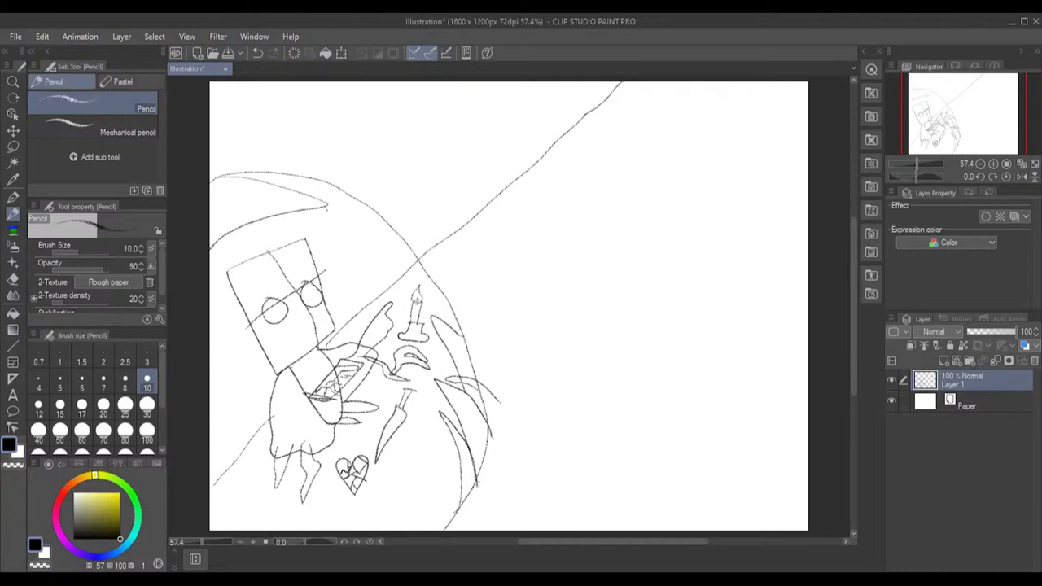
mouse_move(330, 206)
mouse_down()
mouse_move(354, 232)
mouse_move(277, 241)
mouse_move(227, 277)
mouse_move(210, 312)
mouse_up()
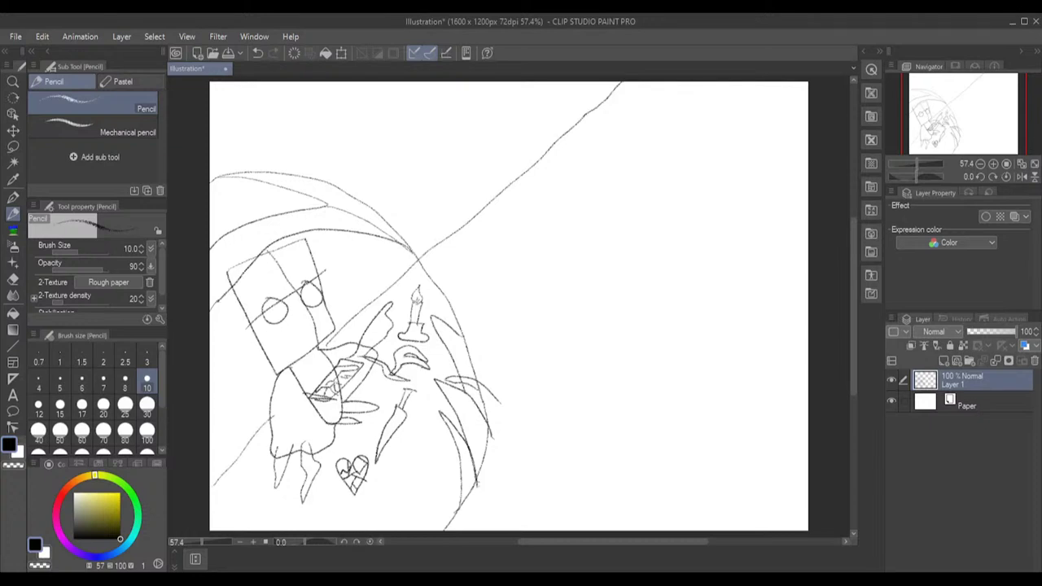
mouse_move(246, 260)
mouse_down()
mouse_move(216, 210)
mouse_move(254, 151)
mouse_move(213, 184)
mouse_up()
mouse_move(304, 244)
mouse_down()
mouse_move(298, 216)
mouse_move(260, 173)
mouse_up()
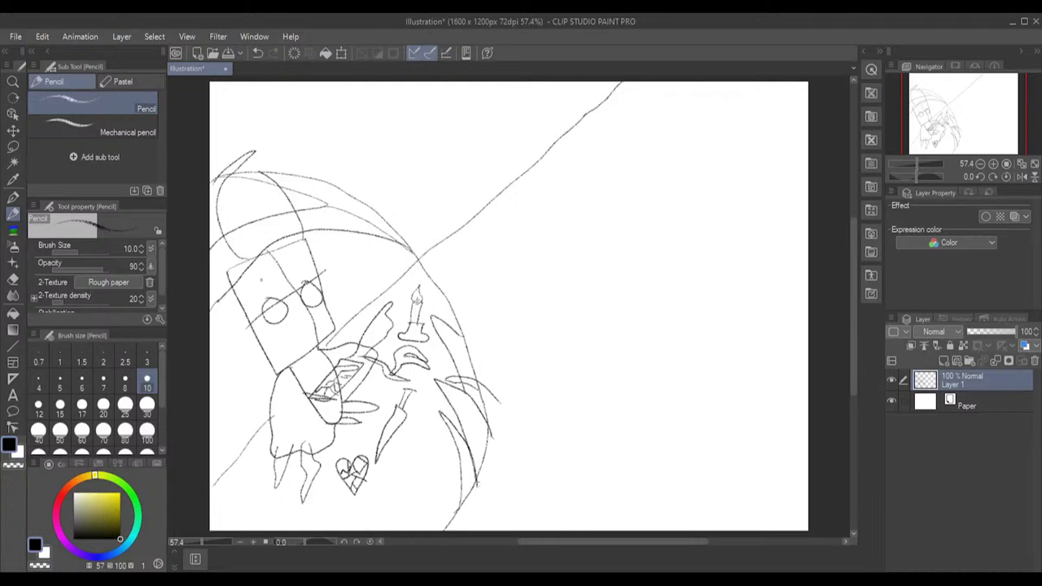
key(ctrl+z)
key(ctrl+z)
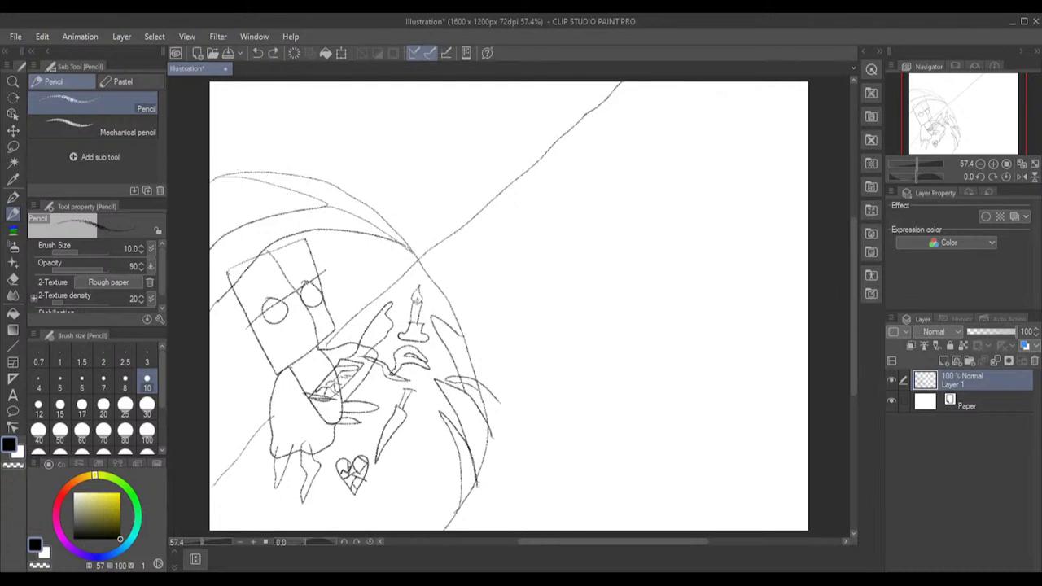
- Sketch a tall rounded shape with a second outer contour on top of the figure's head
mouse_move(237, 262)
mouse_down()
mouse_move(216, 239)
mouse_move(222, 173)
mouse_move(238, 161)
mouse_up()
mouse_move(301, 234)
mouse_down()
mouse_move(291, 174)
mouse_move(259, 163)
mouse_move(262, 150)
mouse_move(309, 168)
mouse_move(322, 218)
mouse_move(304, 243)
mouse_up()
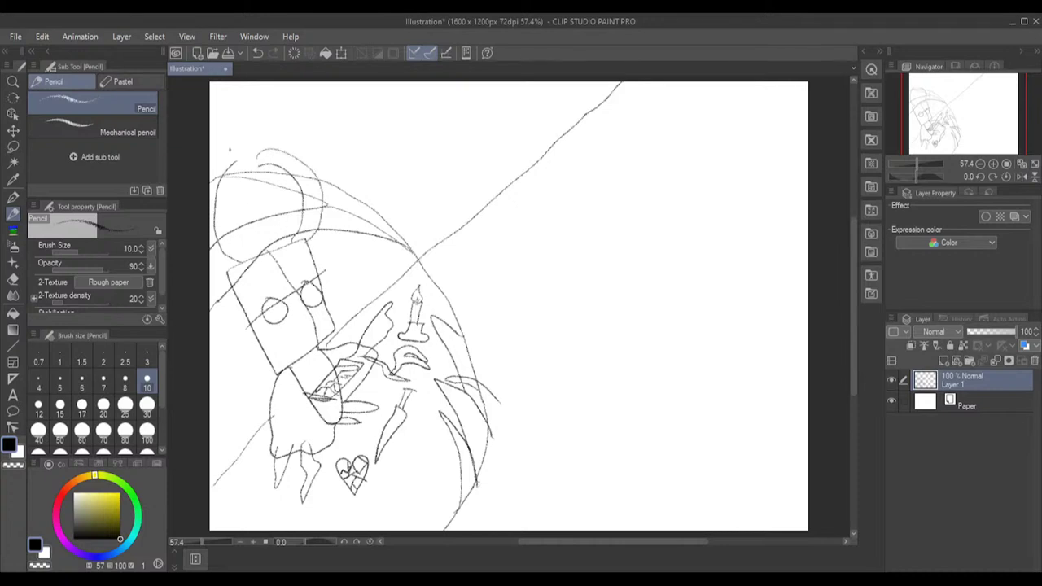
drag(230, 153, 211, 168)
drag(208, 259, 233, 271)
- Add vertical fold lines to the figure's dress and extra detail lines to the sleeve
drag(290, 454, 294, 371)
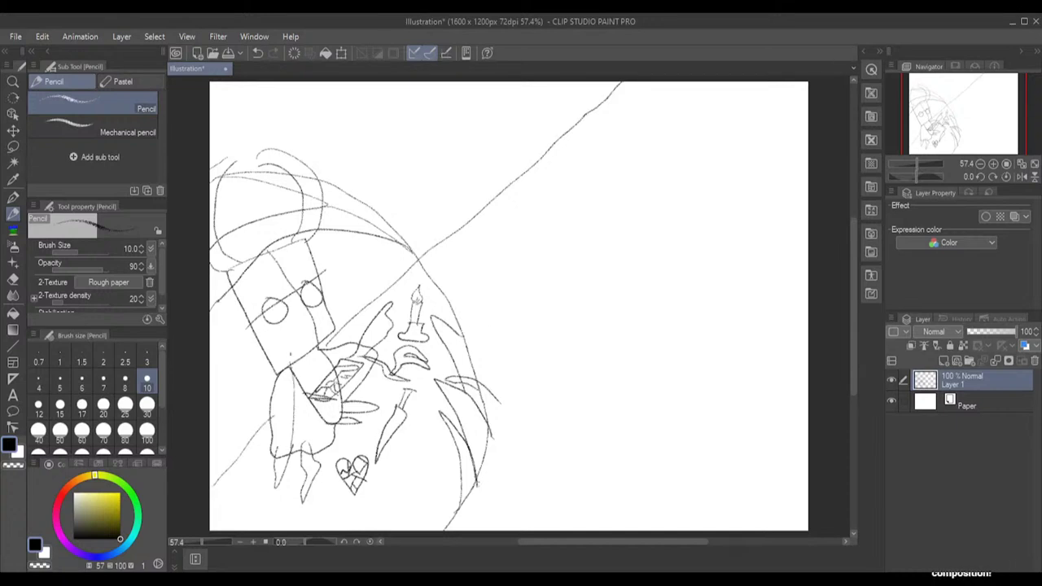
mouse_move(314, 445)
mouse_down()
mouse_move(311, 402)
mouse_move(326, 420)
mouse_up()
mouse_move(339, 381)
mouse_down()
mouse_move(360, 379)
mouse_move(345, 362)
mouse_move(376, 363)
mouse_up()
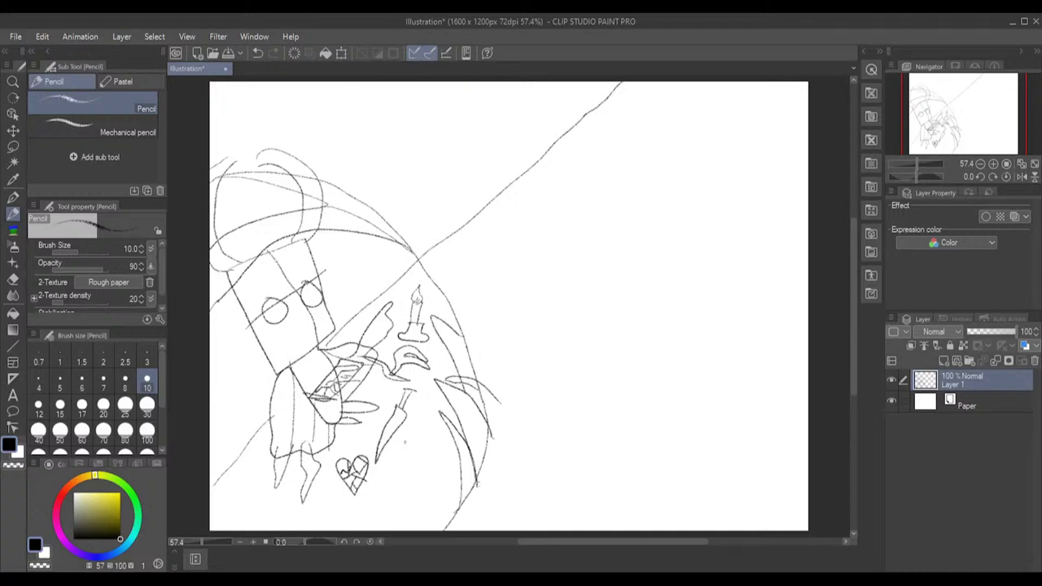
- Sketch angular corner outlines on both sides of the canvas area below the figure, and a curled feather shape beside the dagger
drag(410, 479, 471, 502)
drag(412, 481, 417, 525)
mouse_move(249, 481)
mouse_down()
mouse_move(216, 495)
mouse_move(250, 487)
mouse_move(252, 507)
mouse_up()
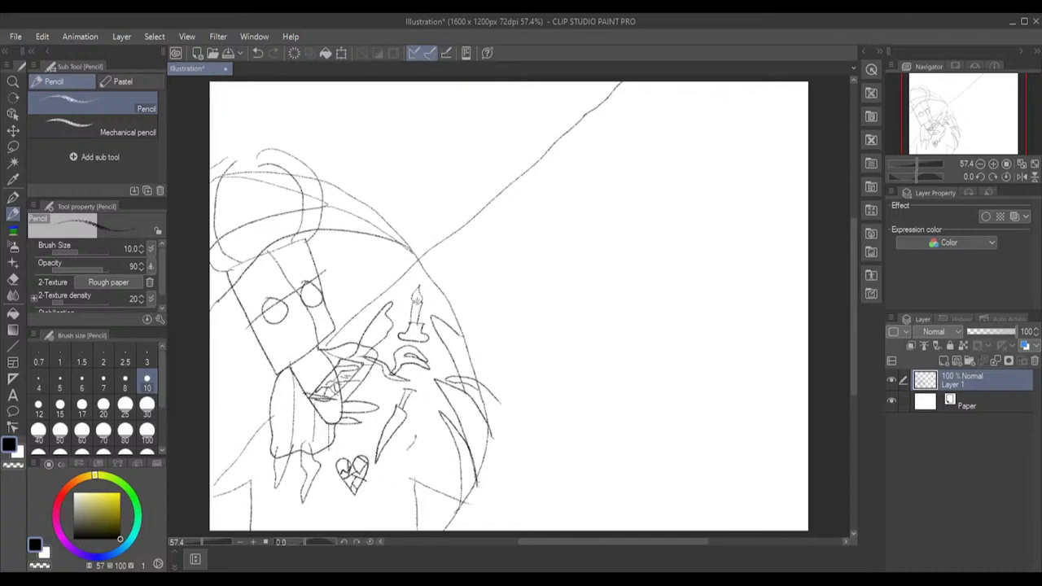
mouse_move(415, 438)
mouse_down()
mouse_move(420, 400)
mouse_move(430, 404)
mouse_move(435, 422)
mouse_move(413, 447)
mouse_up()
mouse_move(418, 435)
mouse_down()
mouse_move(435, 425)
mouse_move(428, 408)
mouse_move(437, 413)
mouse_up()
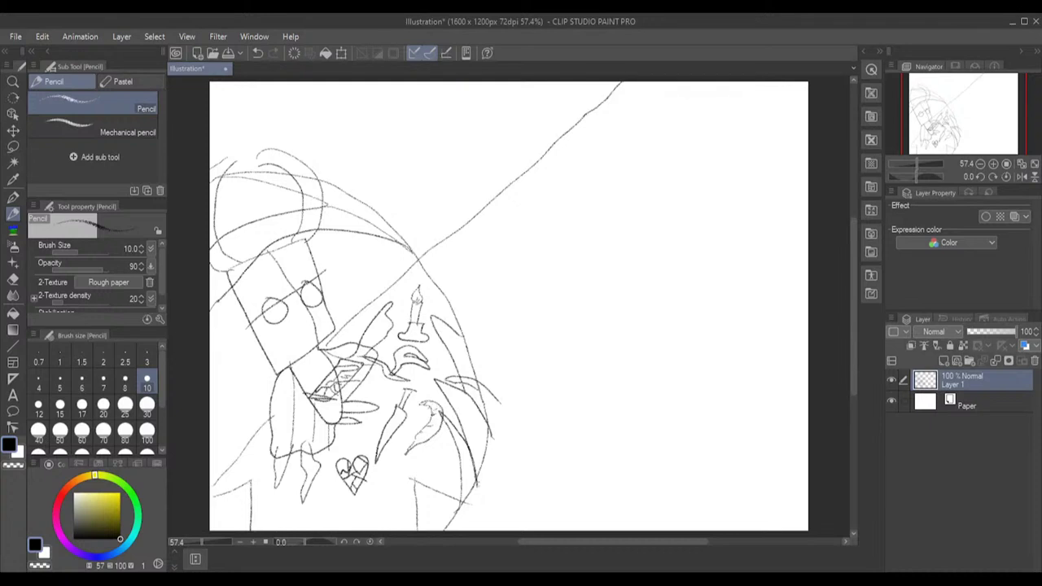